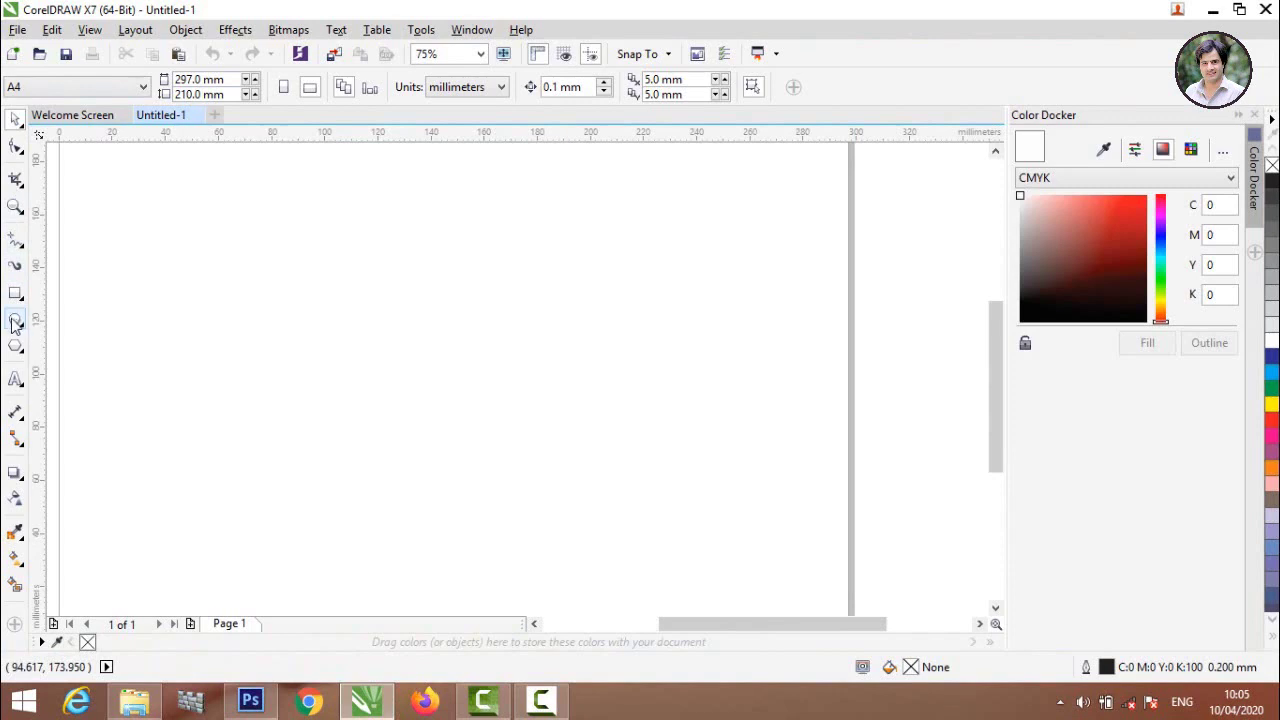
# Step: Draw a circle about 103 mm in diameter on the page and add a slightly smaller concentric copy inside it
pyautogui.click(15, 320)
pyautogui.moveTo(256, 238); pyautogui.dragTo(535, 511)
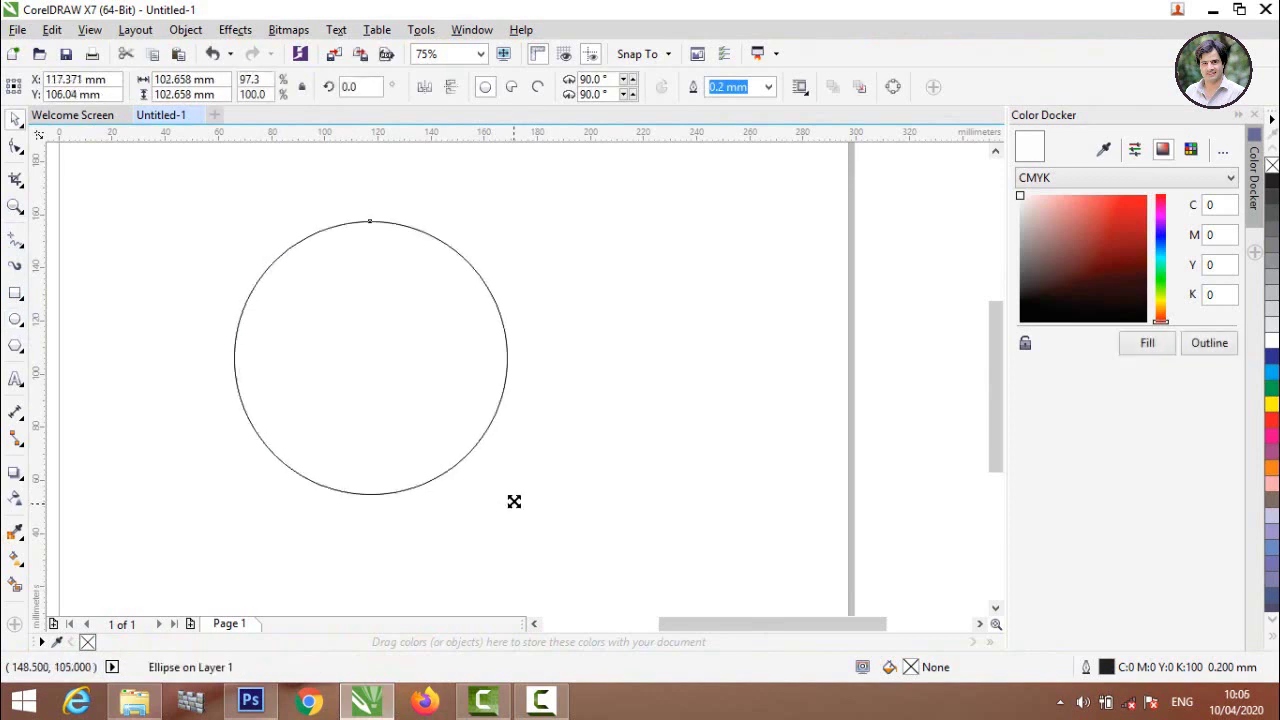
pyautogui.moveTo(514, 502); pyautogui.dragTo(511, 491)
pyautogui.rightClick(511, 491)
pyautogui.click(606, 347)
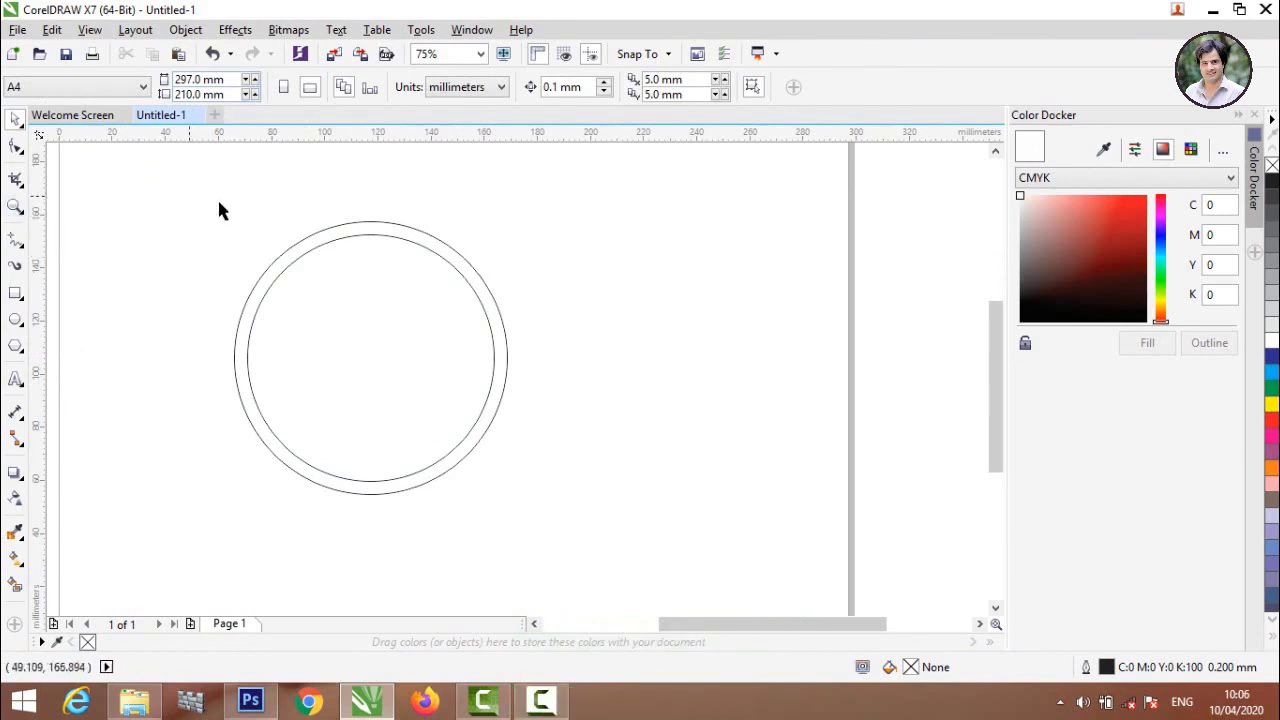
# Step: Group the two concentric circles
pyautogui.moveTo(192, 195); pyautogui.dragTo(509, 548)
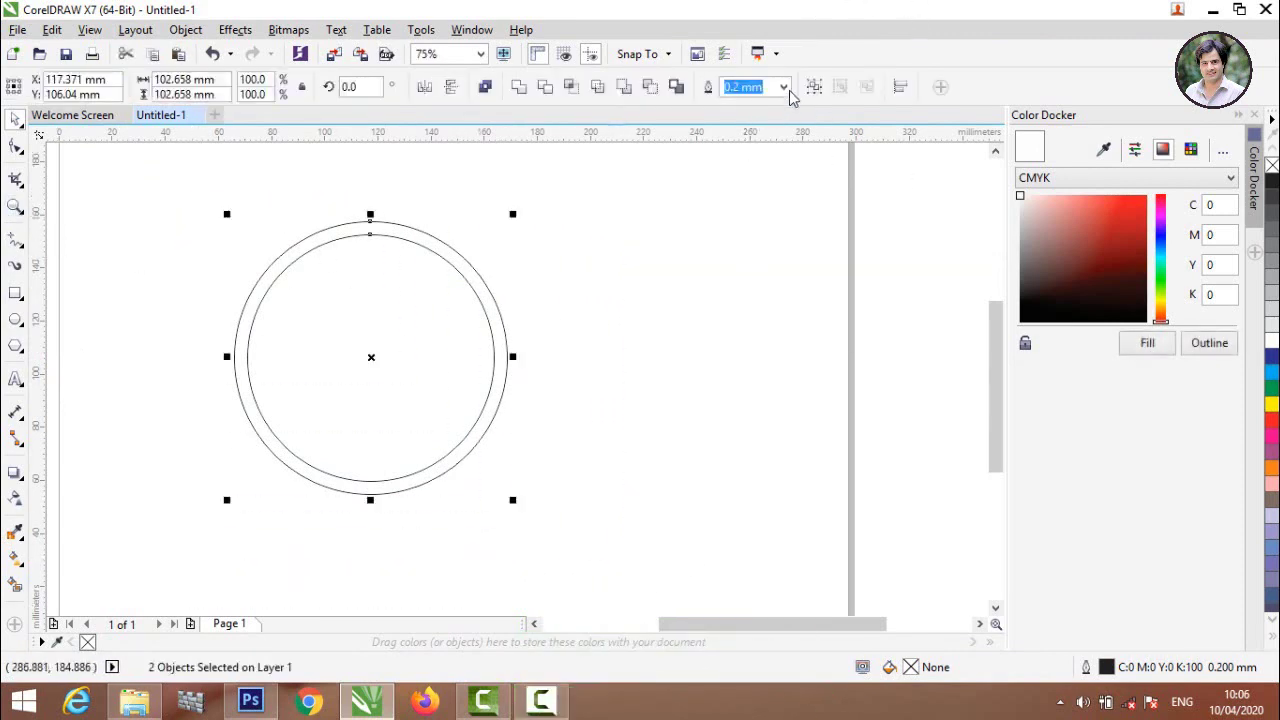
pyautogui.click(815, 87)
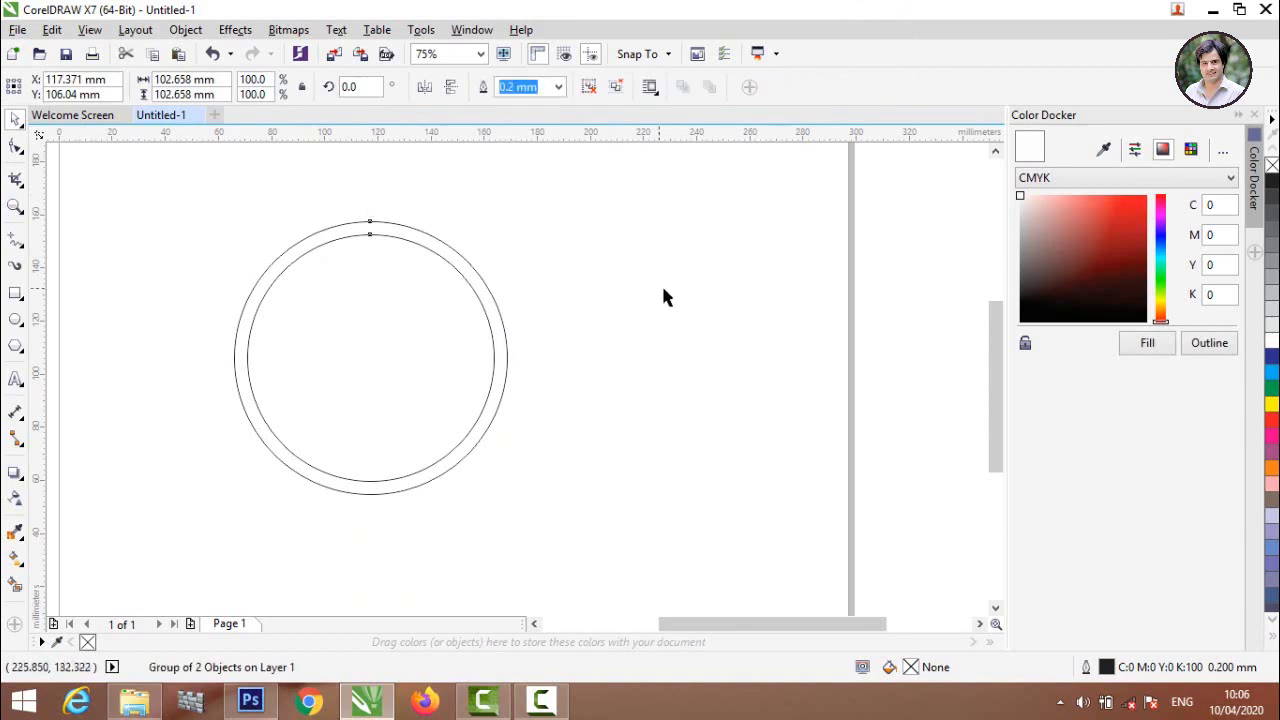
pyautogui.click(661, 283)
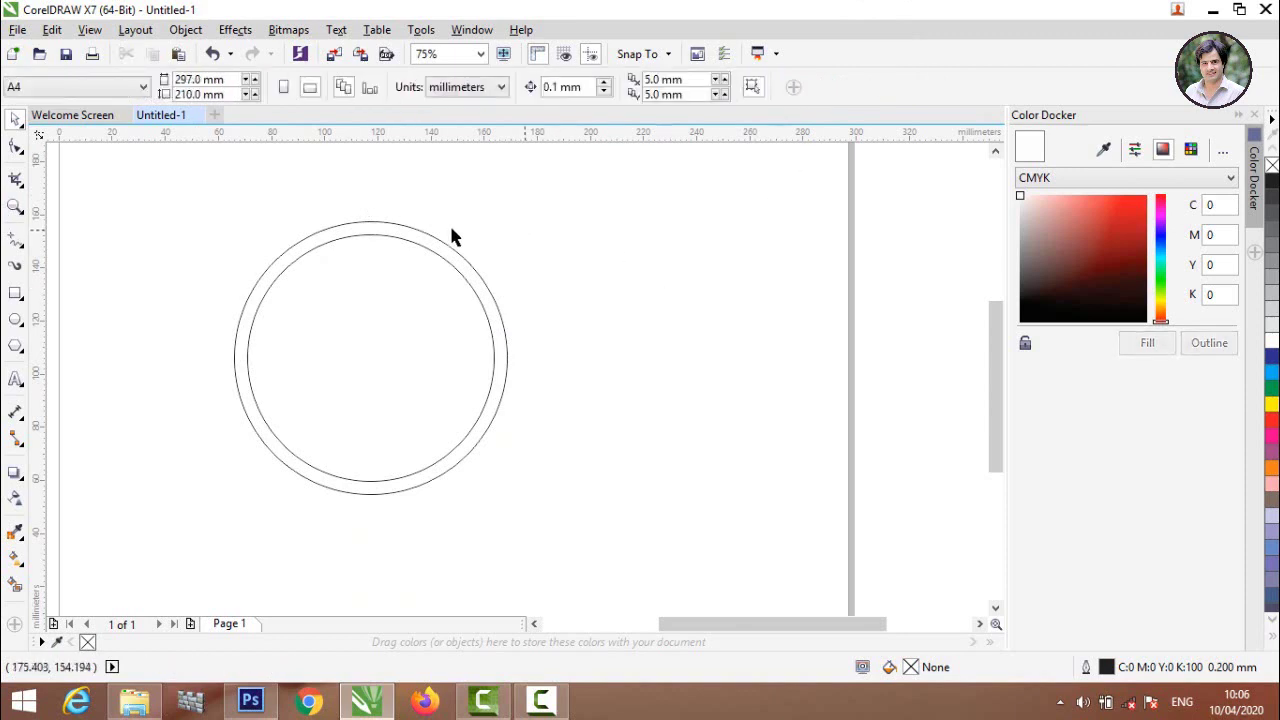
# Step: Draw an upright rectangle about 25 by 91 mm left of the circles and fully round its corners
pyautogui.click(15, 294)
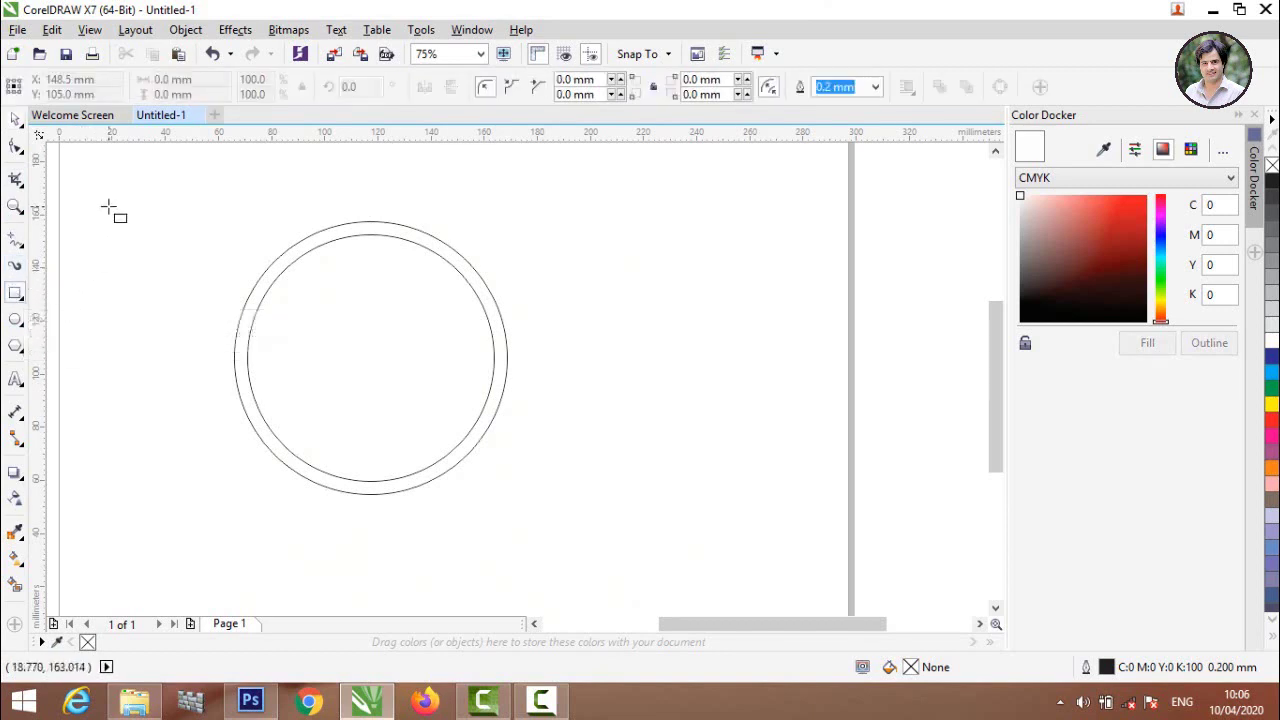
pyautogui.moveTo(96, 218)
pyautogui.mouseDown()
pyautogui.moveTo(174, 469)
pyautogui.moveTo(163, 462)
pyautogui.mouseUp()
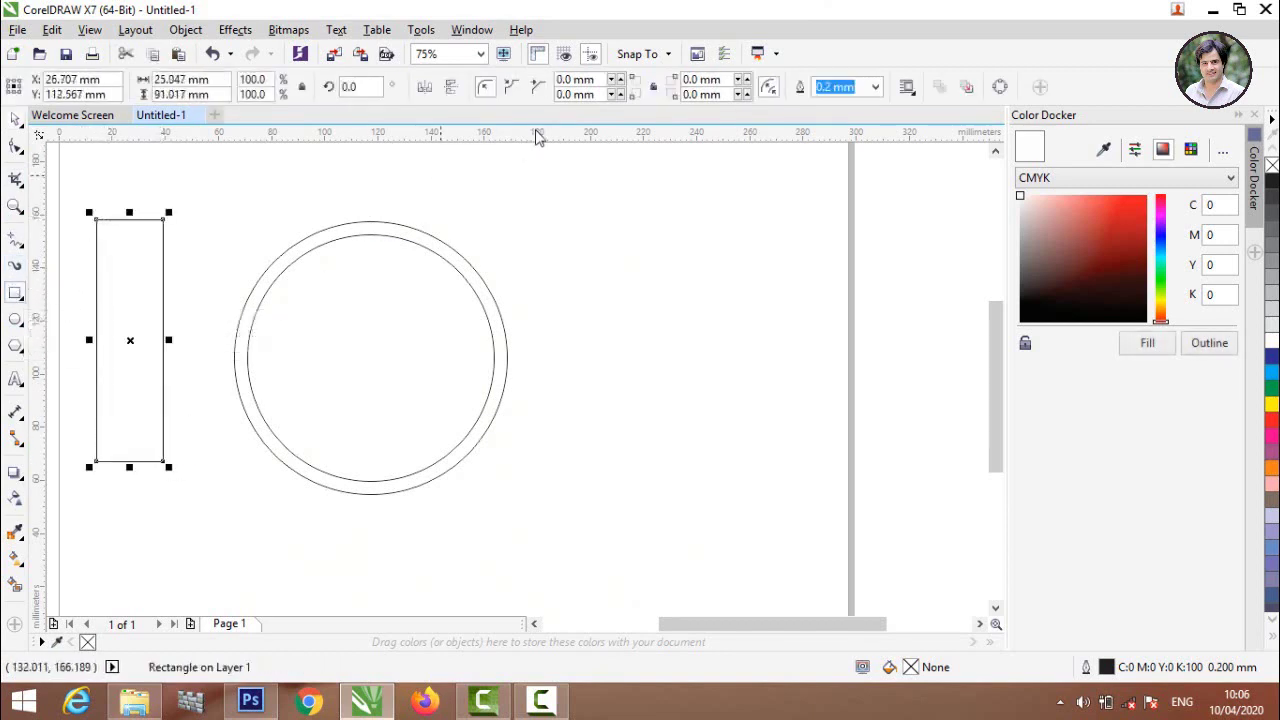
pyautogui.click(15, 146)
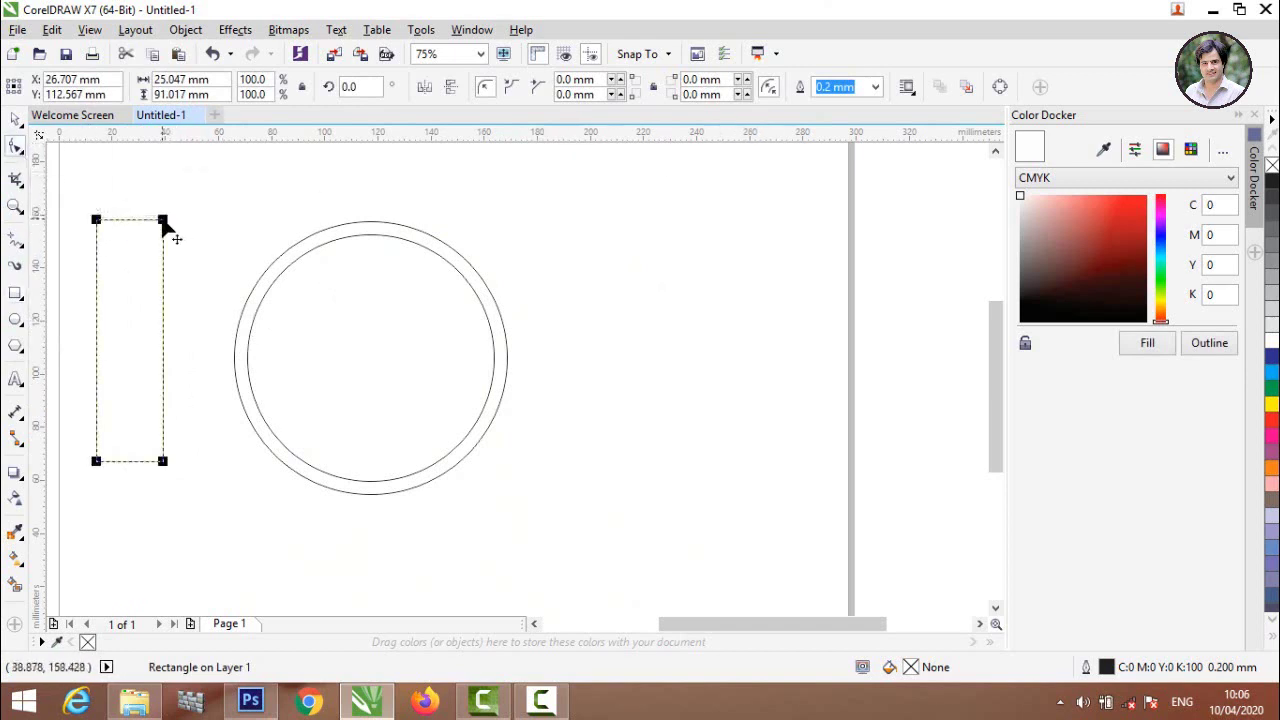
pyautogui.moveTo(163, 221); pyautogui.dragTo(118, 220)
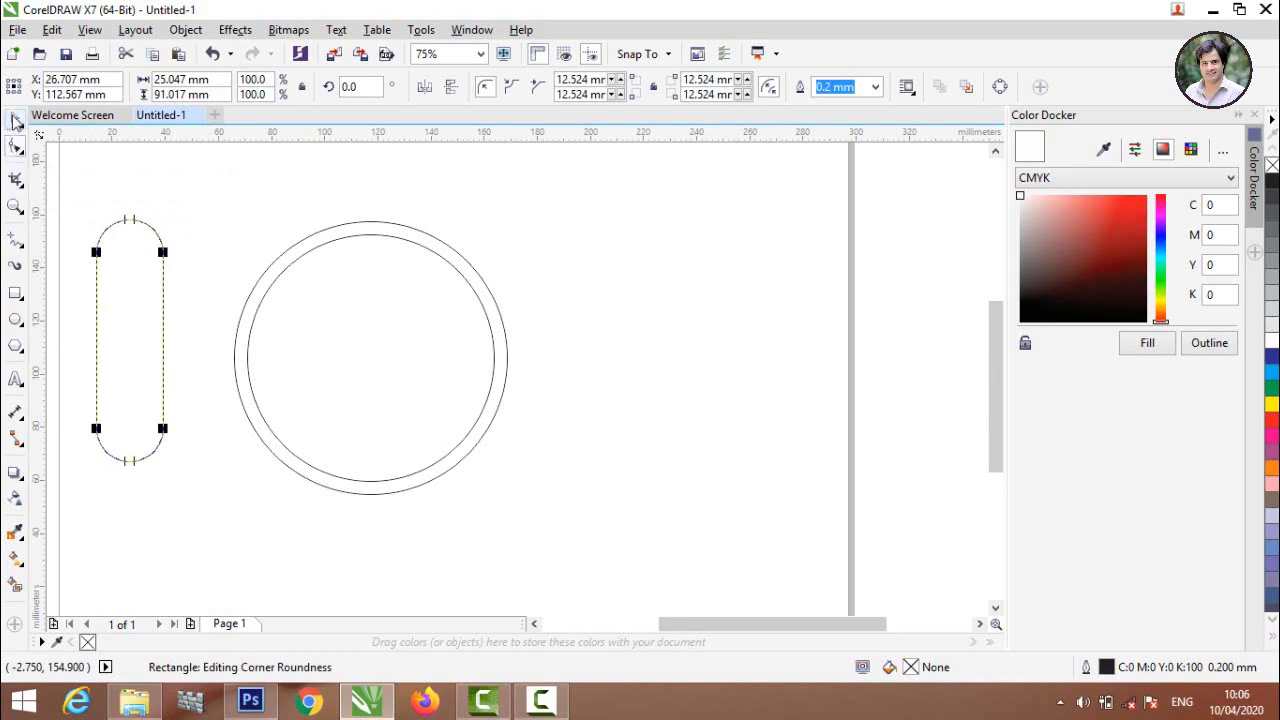
pyautogui.click(15, 120)
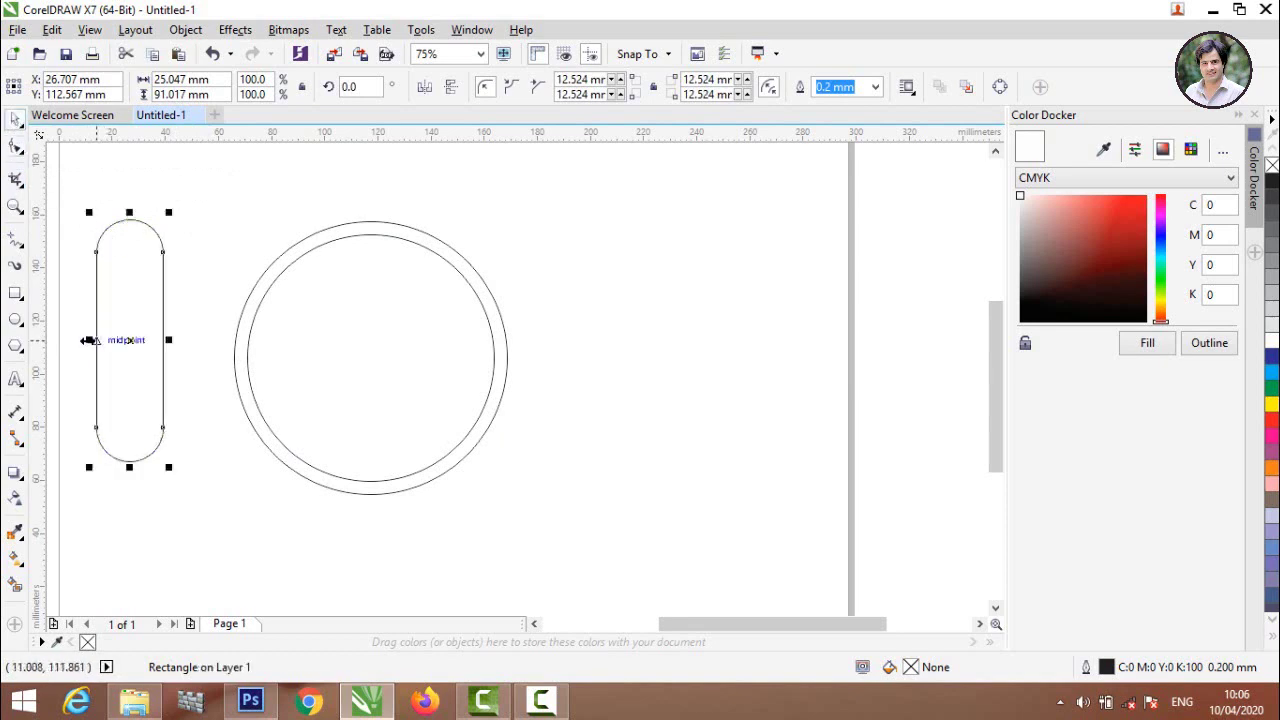
# Step: Shrink the rounded rectangle to a slim bar about 4.4 mm wide and 30.7 mm tall
pyautogui.moveTo(88, 340); pyautogui.dragTo(142, 341)
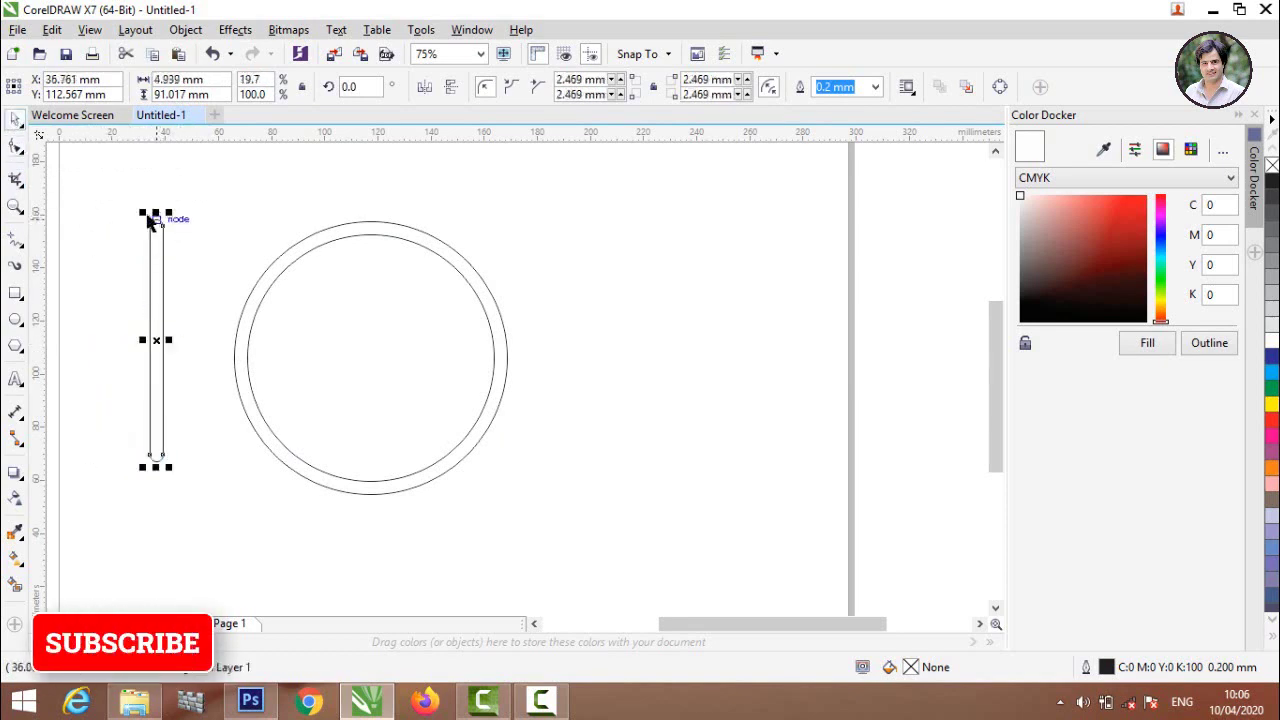
pyautogui.moveTo(155, 212); pyautogui.dragTo(160, 378)
pyautogui.scroll(-1, 188, 447)
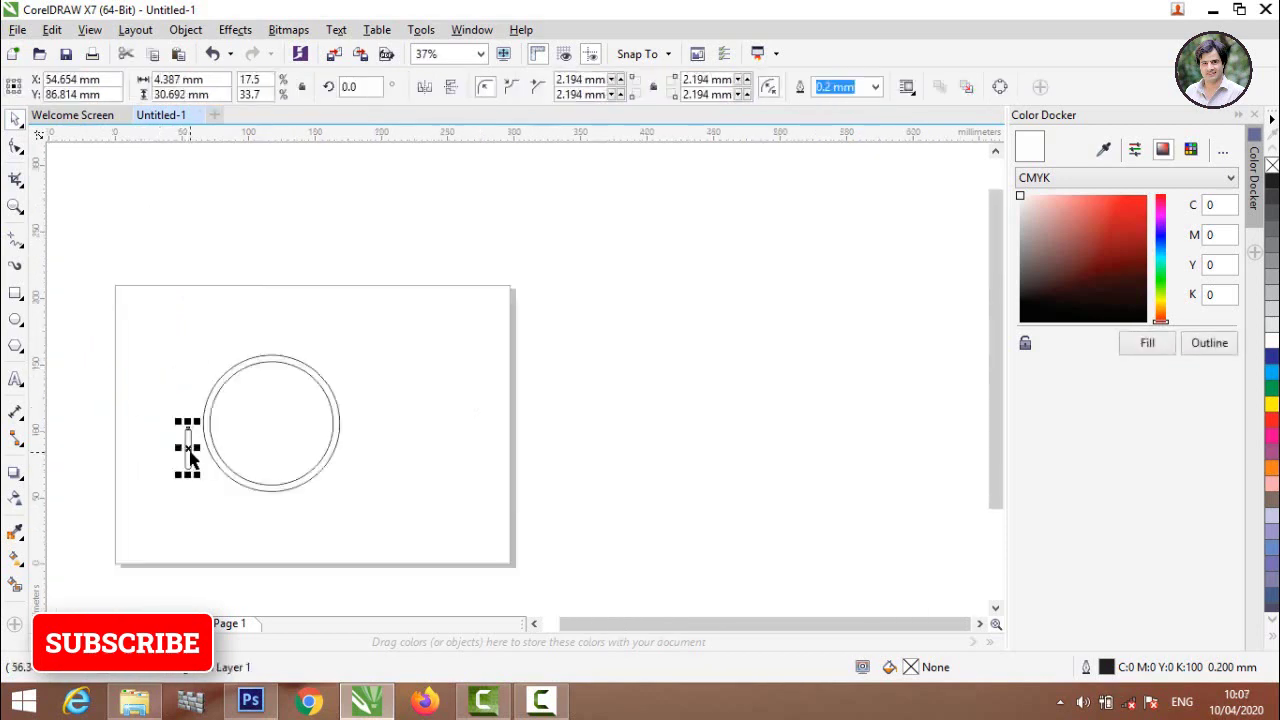
pyautogui.scroll(2, 187, 447)
pyautogui.scroll(-2, 189, 400)
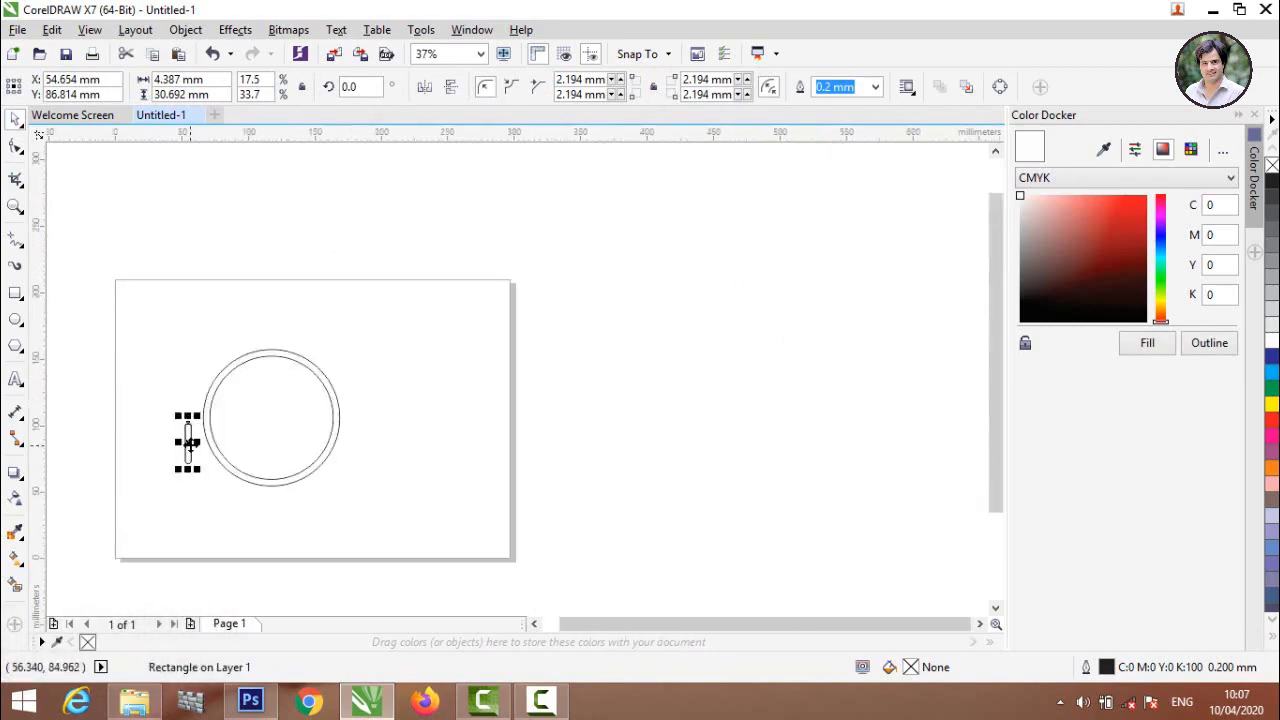
# Step: Place one upright bar on each upper side of the ring, with a horizontal guideline along their lower ends
pyautogui.moveTo(188, 440); pyautogui.dragTo(306, 346)
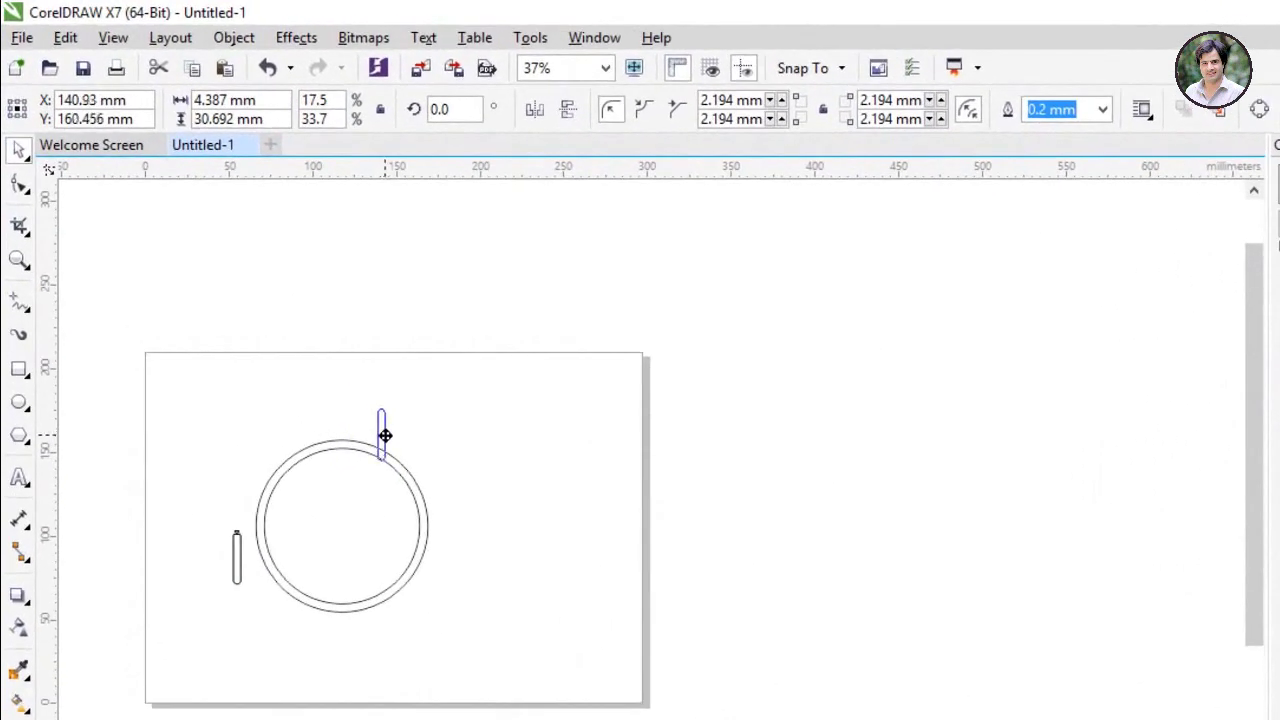
pyautogui.moveTo(385, 436); pyautogui.dragTo(385, 436)
pyautogui.moveTo(429, 461); pyautogui.dragTo(431, 461)
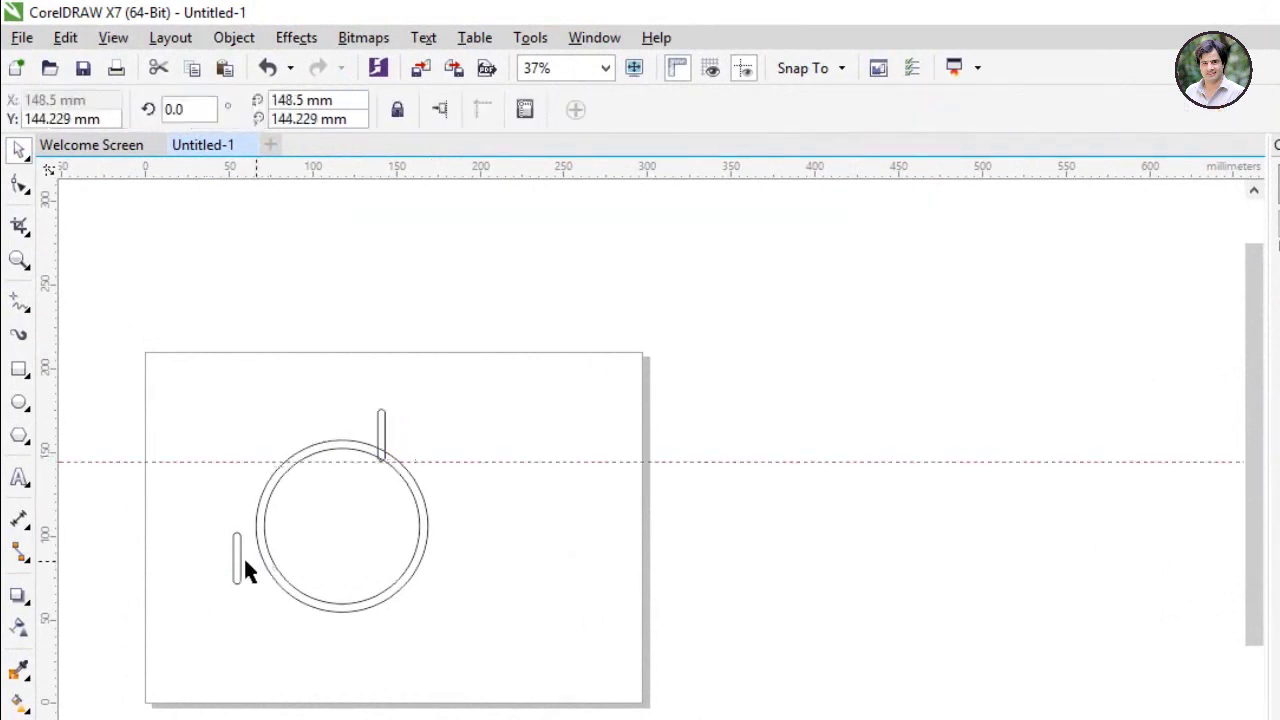
pyautogui.moveTo(235, 565); pyautogui.dragTo(299, 437)
pyautogui.scroll(3, 352, 461)
# Step: Copy the right upright bar beside itself and rotate the copy about 90 degrees to lie horizontally
pyautogui.click(430, 476)
pyautogui.scroll(-2, 474, 457)
pyautogui.moveTo(509, 362); pyautogui.dragTo(591, 371)
pyautogui.scroll(2, 630, 395)
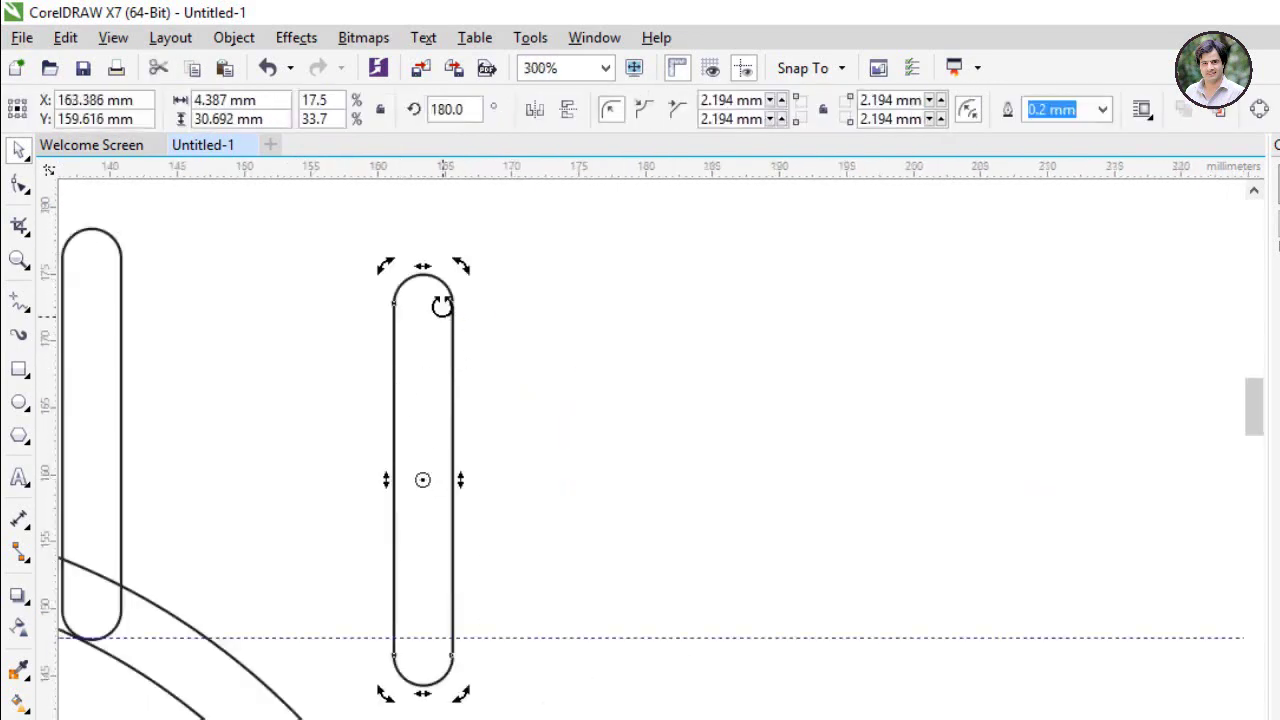
pyautogui.moveTo(453, 269); pyautogui.dragTo(654, 527)
pyautogui.scroll(-2, 609, 517)
pyautogui.scroll(2, 594, 512)
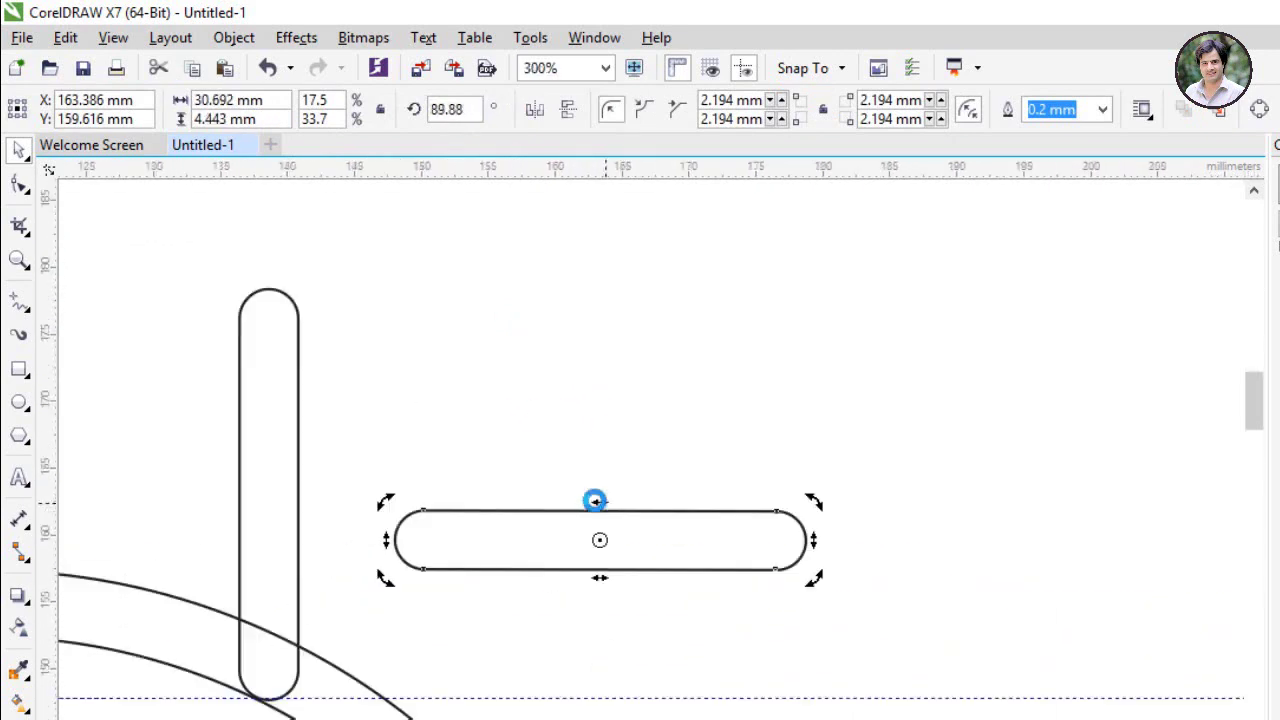
# Step: Shorten the horizontal bar to about 12.8 mm and place it over the upper end of the right upright bar
pyautogui.click(668, 552)
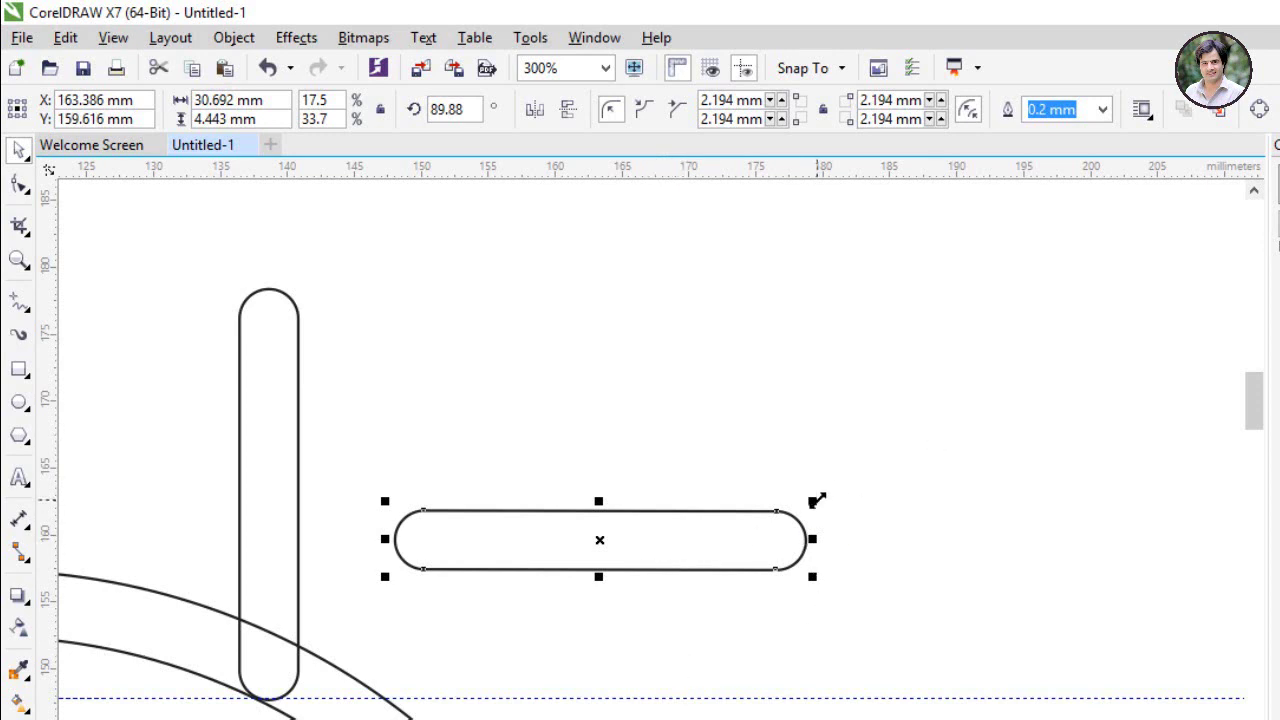
pyautogui.moveTo(812, 539); pyautogui.dragTo(574, 540)
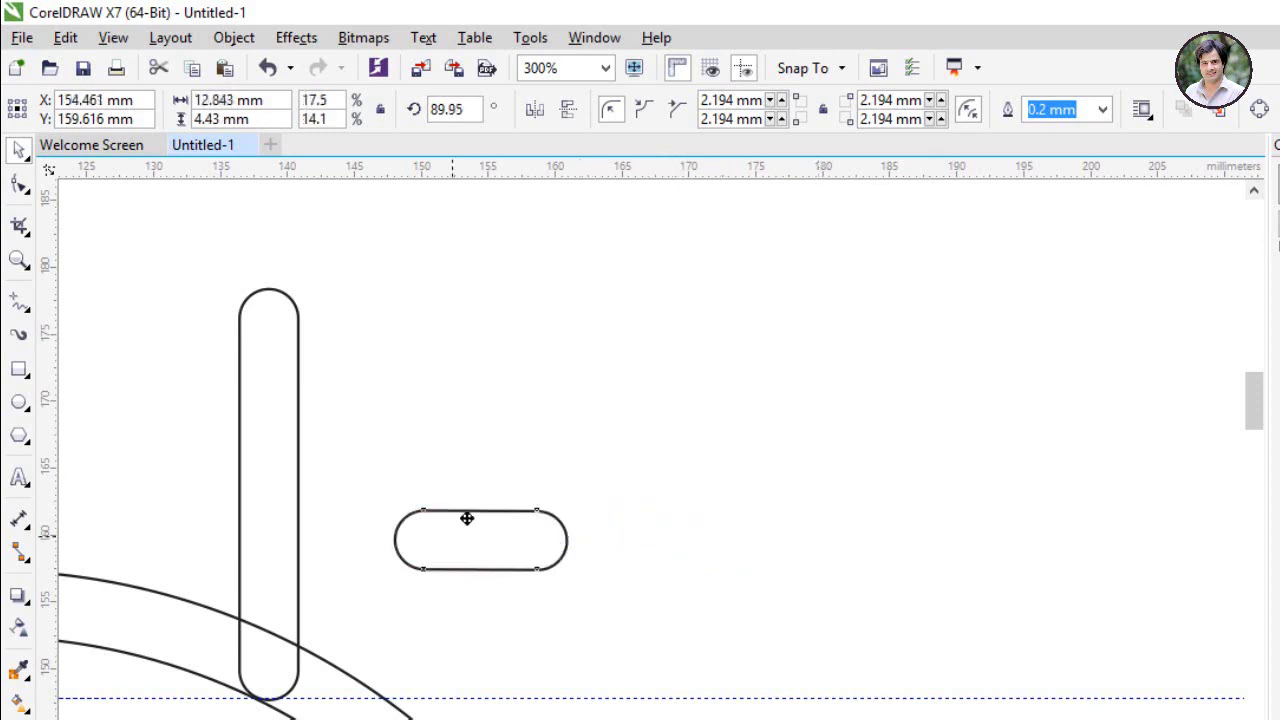
pyautogui.moveTo(467, 518); pyautogui.dragTo(300, 320)
pyautogui.scroll(4, 243, 304)
pyautogui.scroll(-2, 230, 306)
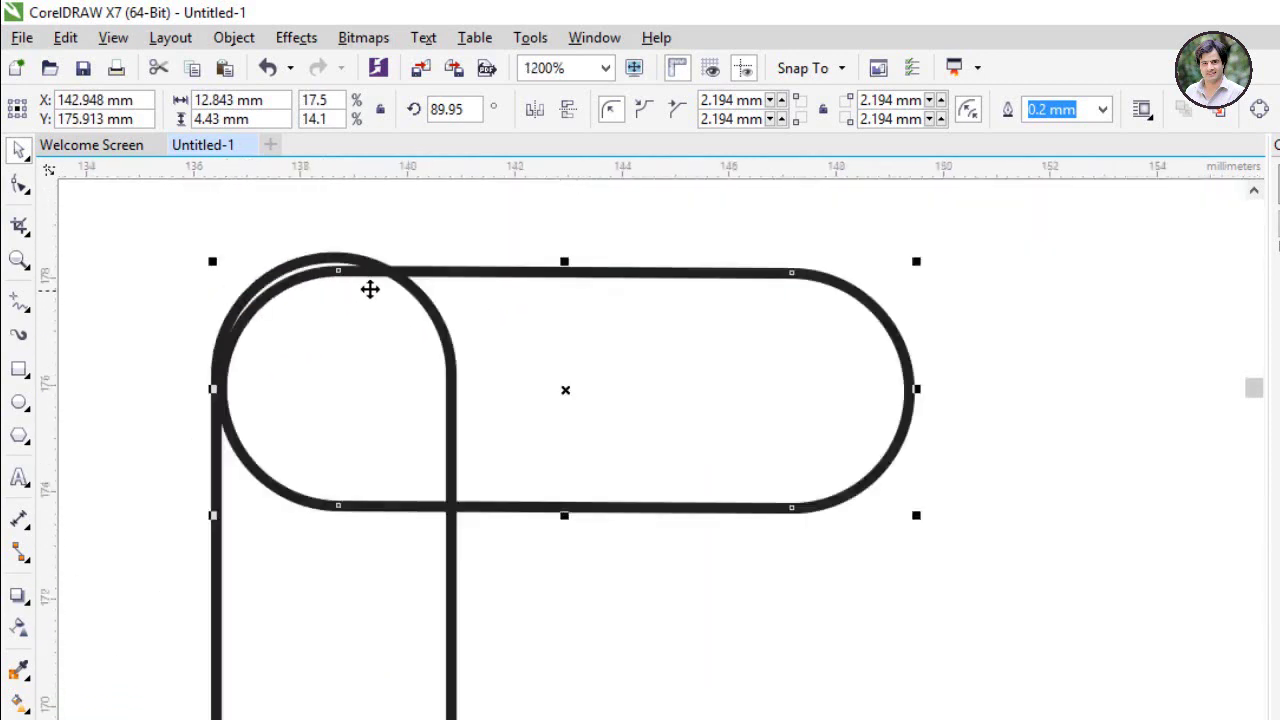
pyautogui.click(612, 275)
pyautogui.scroll(2, 380, 310)
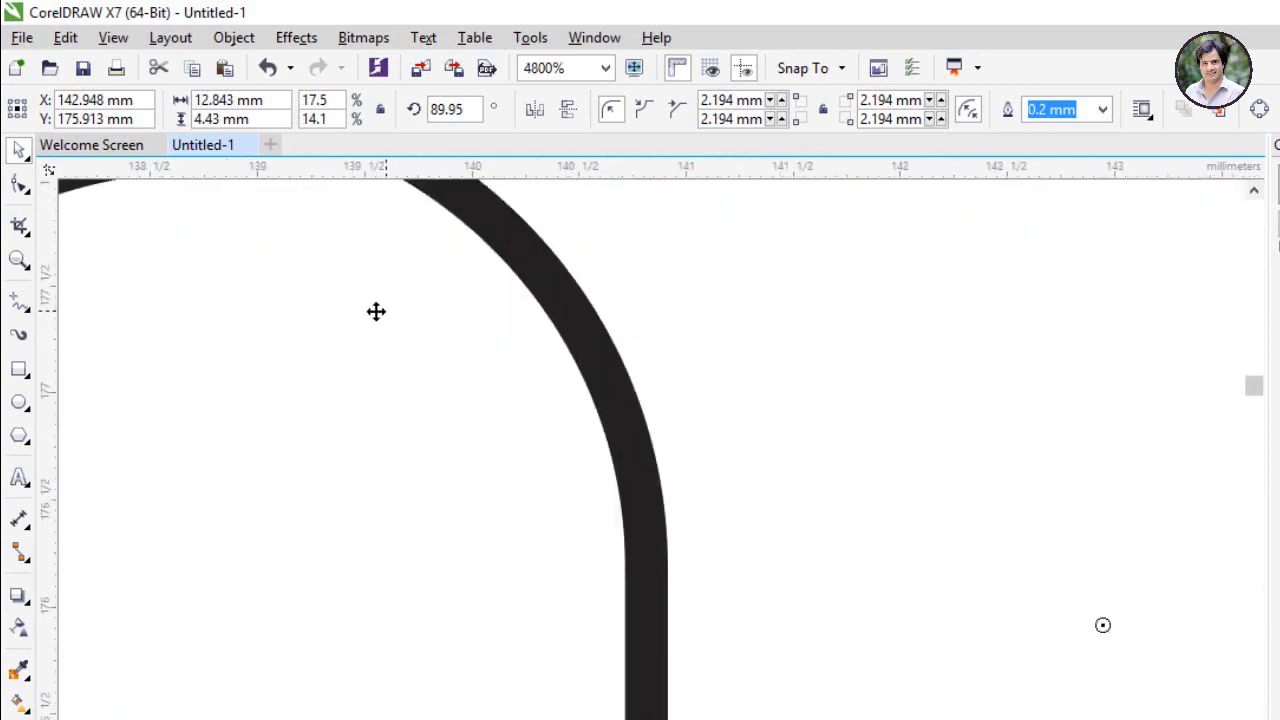
pyautogui.scroll(-2, 317, 303)
pyautogui.scroll(-3, 236, 320)
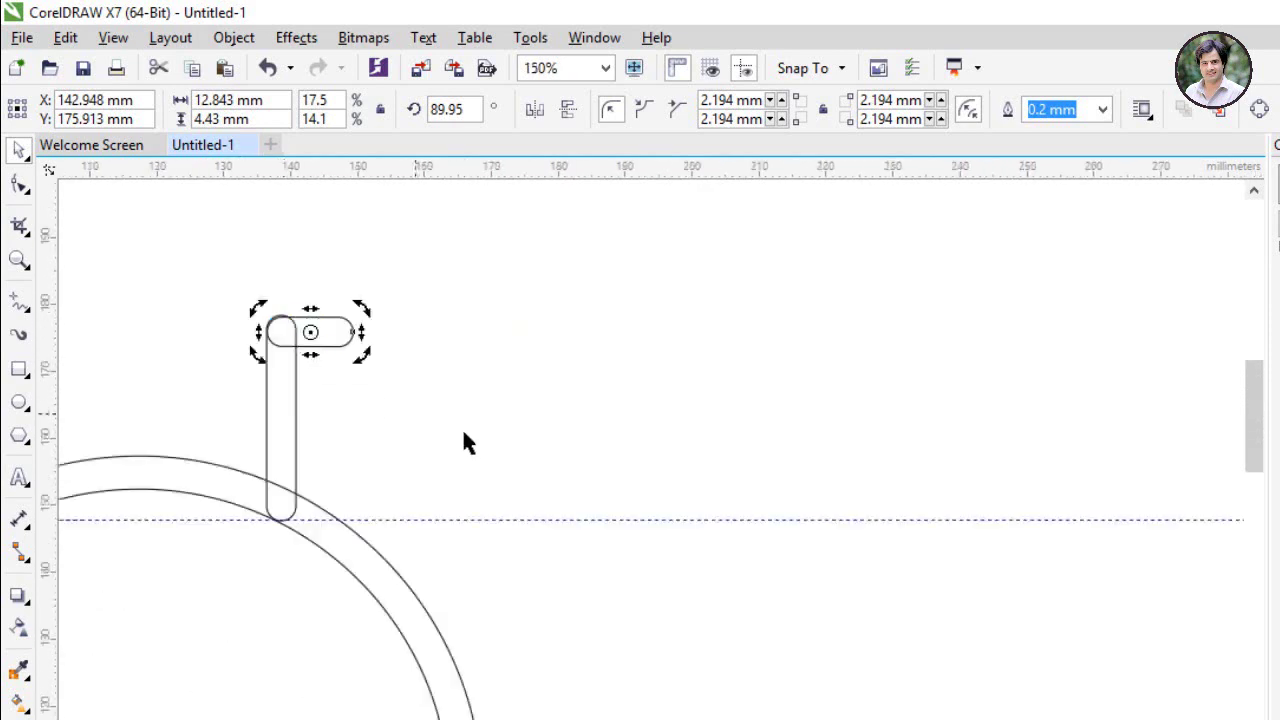
pyautogui.click(463, 440)
pyautogui.scroll(-2, 540, 457)
pyautogui.scroll(1, 497, 447)
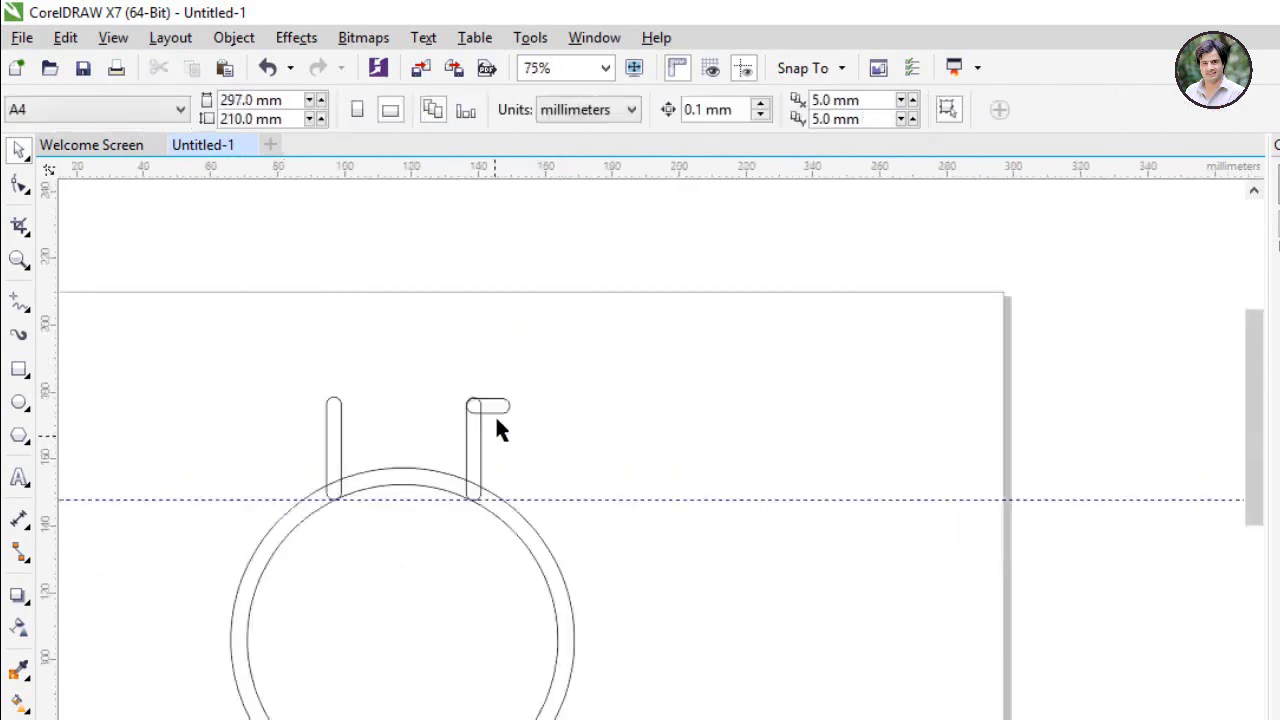
# Step: Stretch the short horizontal bar outward to about 14.3 mm long
pyautogui.click(500, 403)
pyautogui.scroll(4, 502, 408)
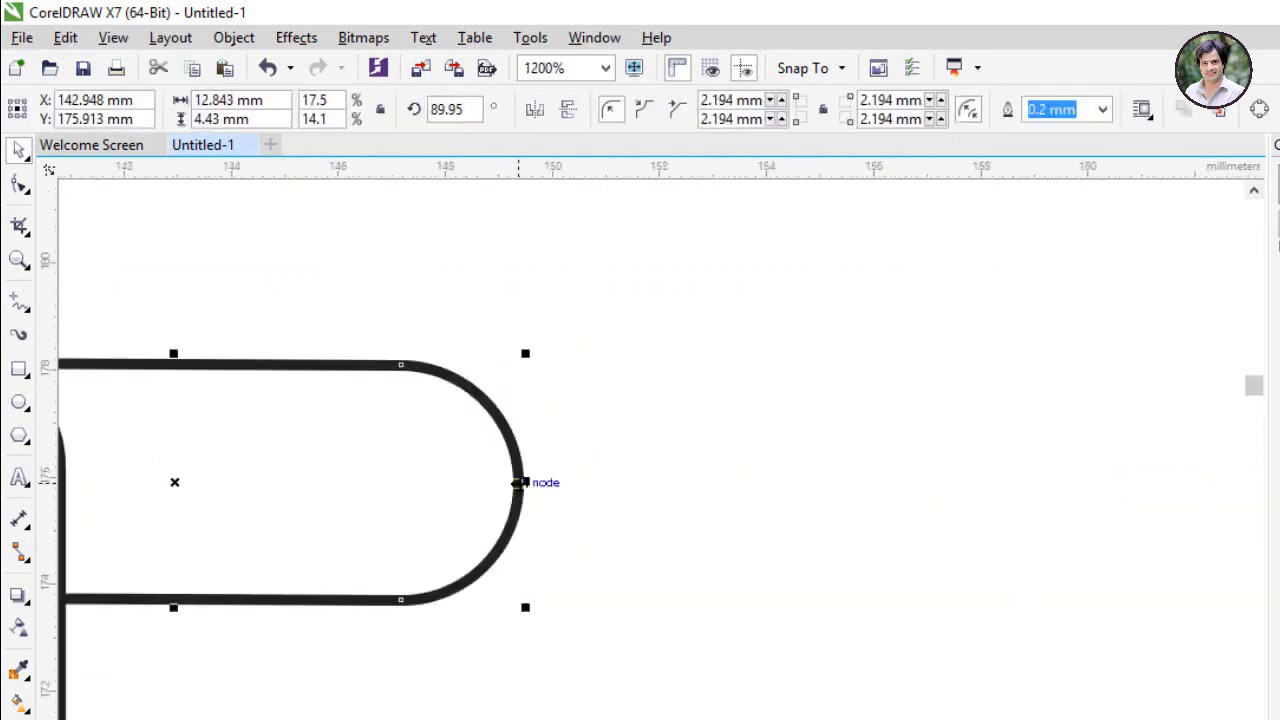
pyautogui.moveTo(525, 482); pyautogui.dragTo(602, 484)
pyautogui.click(604, 468)
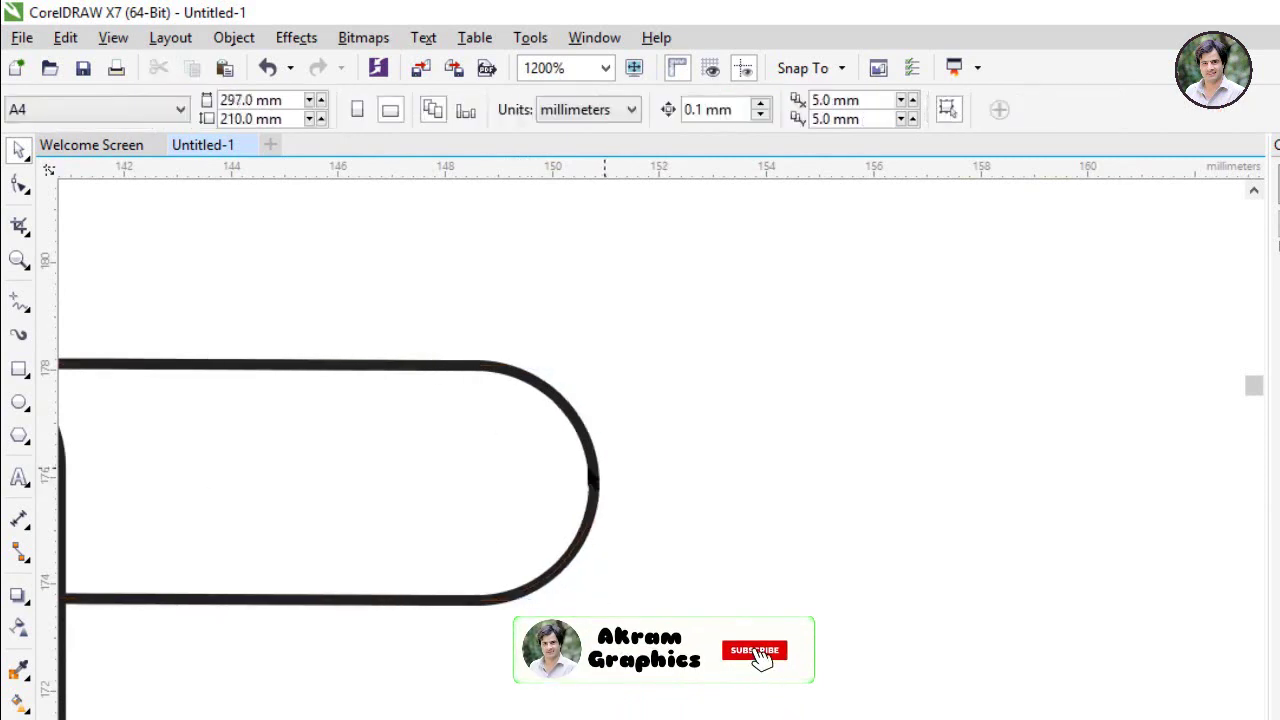
# Step: Copy the short horizontal bar to the upper end of the left upright bar, pointing outward
pyautogui.scroll(-2, 592, 480)
pyautogui.scroll(-2, 486, 459)
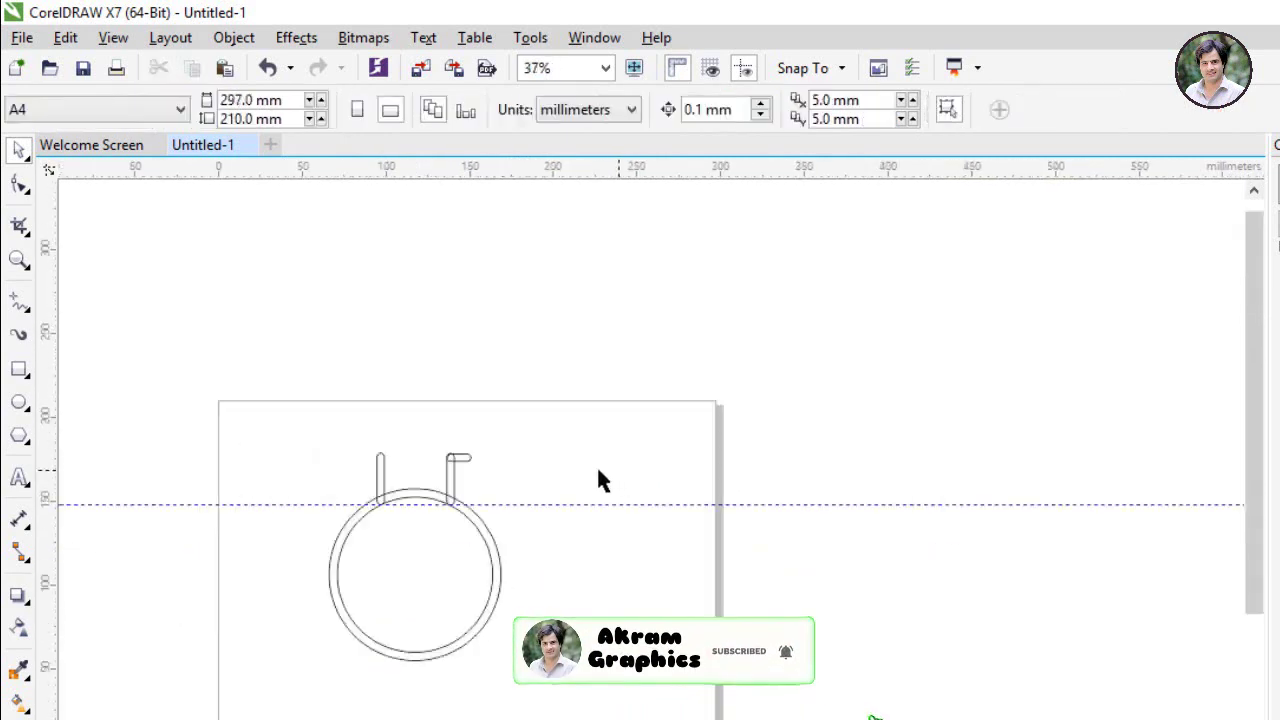
pyautogui.scroll(1, 370, 470)
pyautogui.click(548, 455)
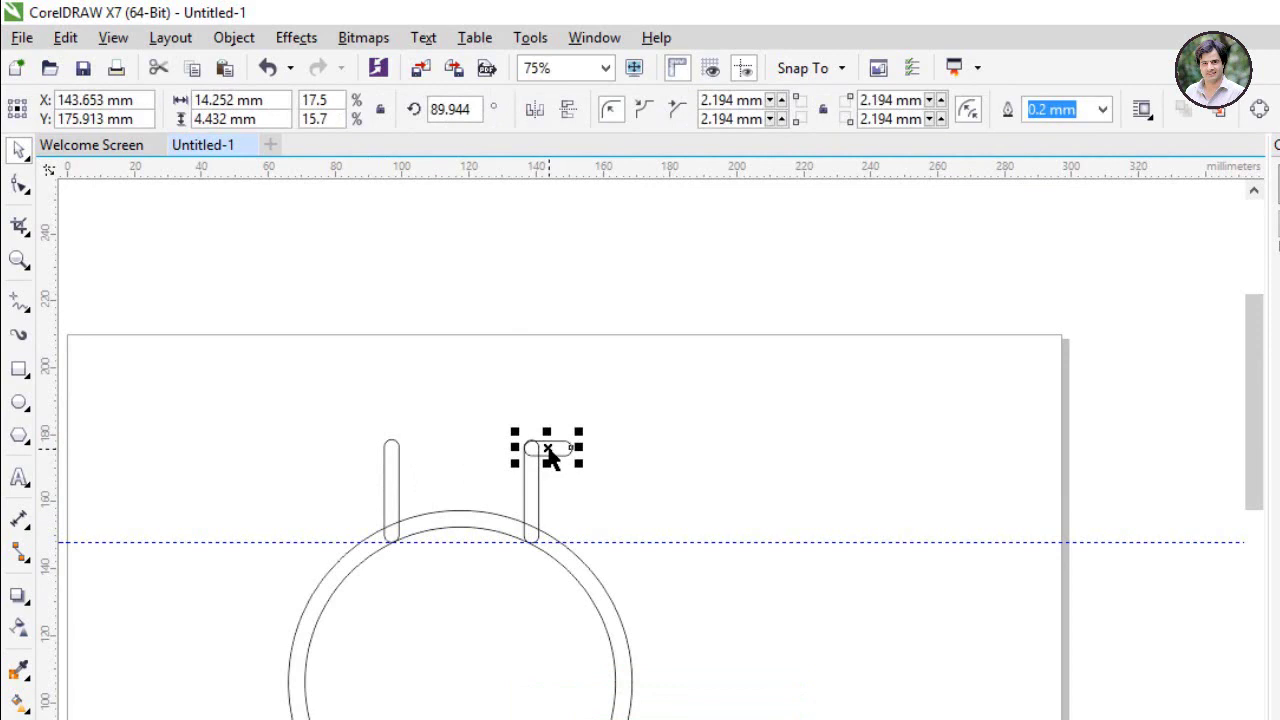
pyautogui.moveTo(548, 453); pyautogui.dragTo(373, 449)
pyautogui.scroll(3, 373, 449)
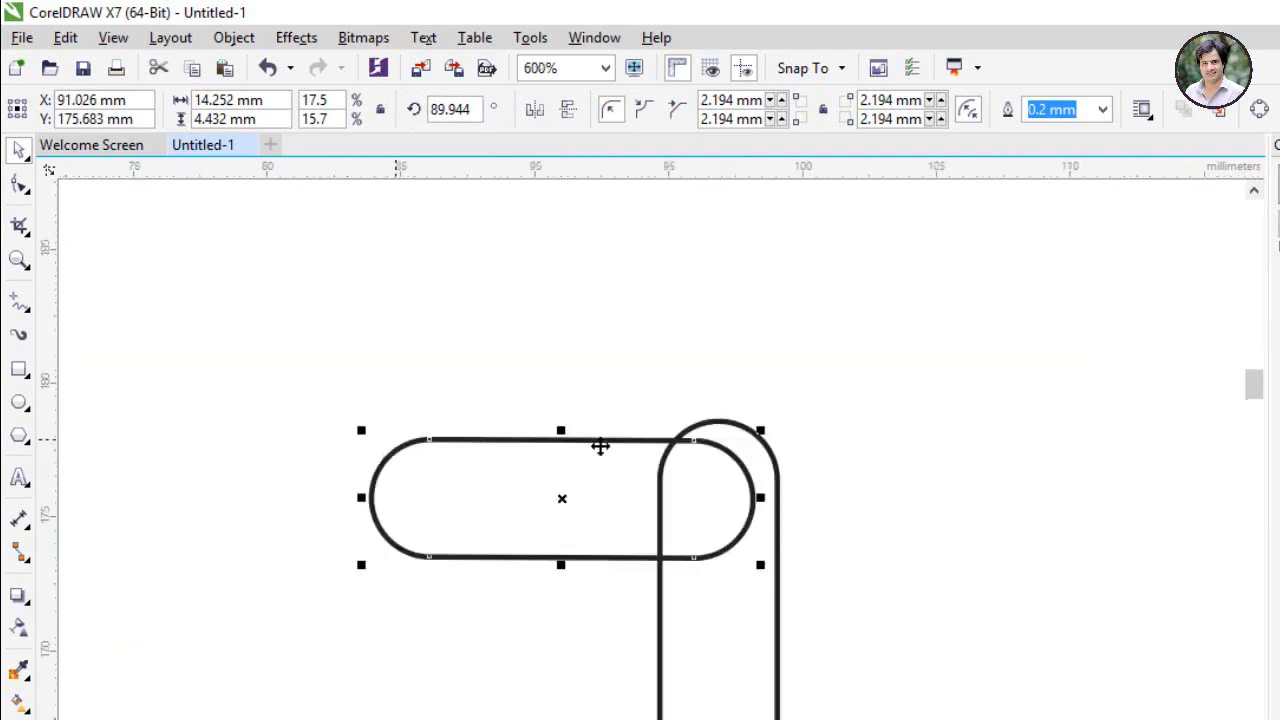
# Step: Align the copied horizontal bar's inner rounded end with the rounded top of the left upright bar
pyautogui.moveTo(654, 458); pyautogui.dragTo(677, 441)
pyautogui.scroll(3, 756, 400)
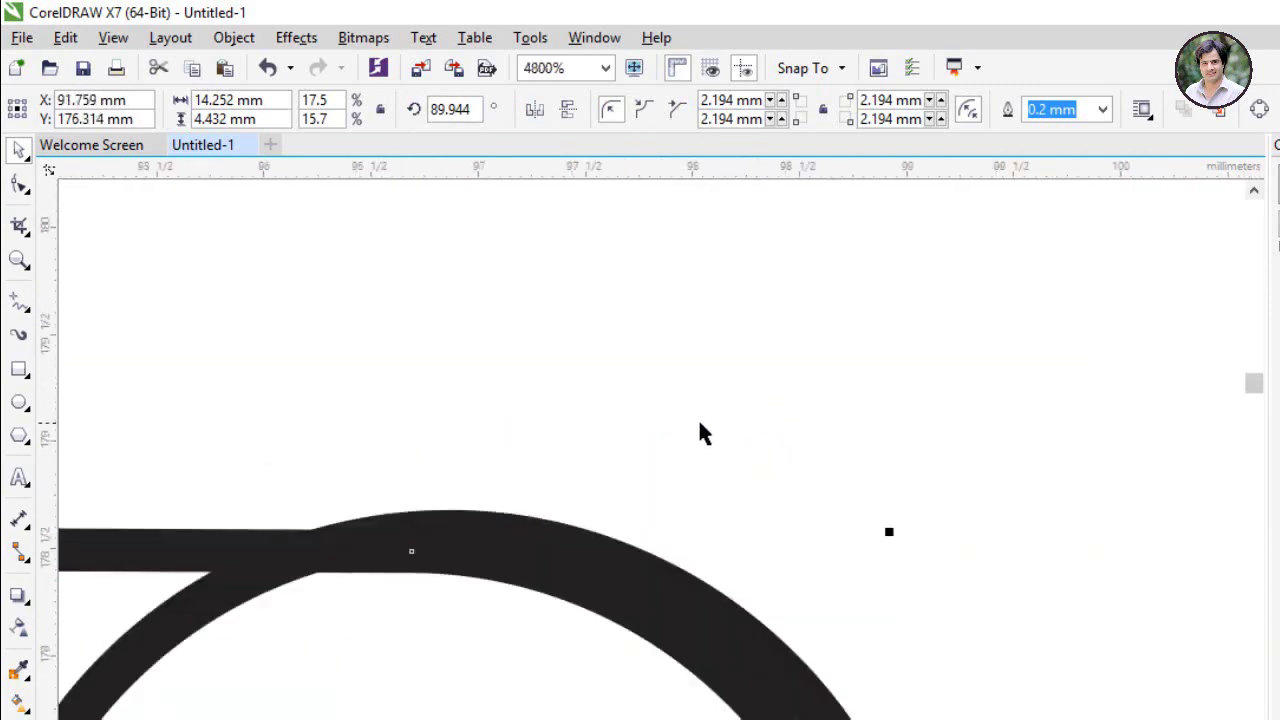
pyautogui.scroll(-1, 690, 418)
pyautogui.scroll(1, 410, 511)
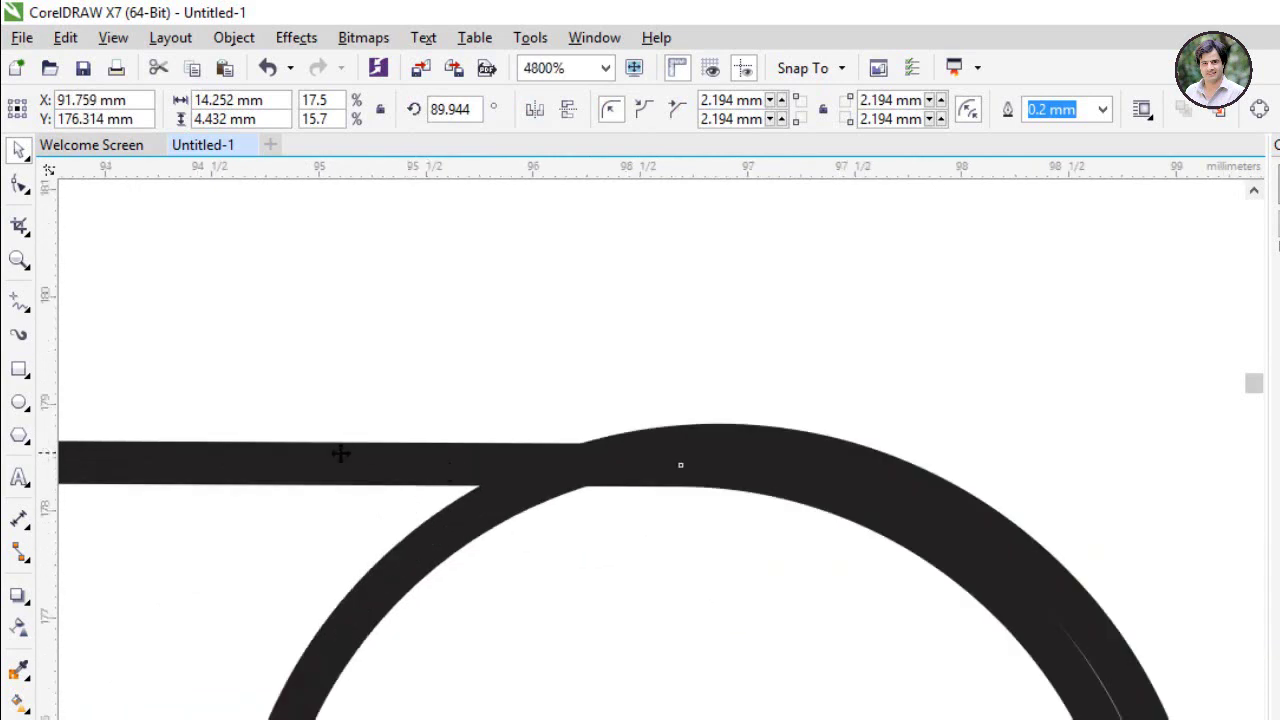
pyautogui.scroll(-1, 343, 449)
pyautogui.scroll(-2, 710, 595)
pyautogui.scroll(1, 770, 600)
pyautogui.scroll(3, 778, 607)
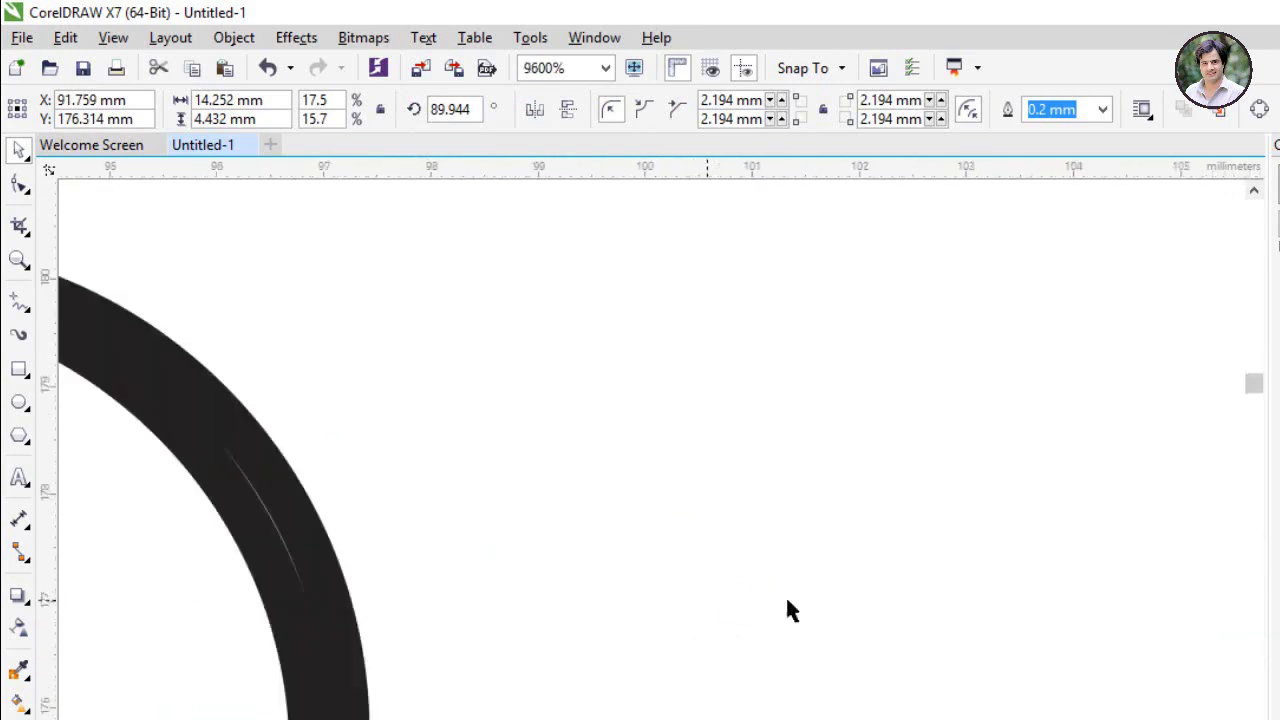
pyautogui.scroll(-4, 786, 606)
pyautogui.scroll(2, 703, 670)
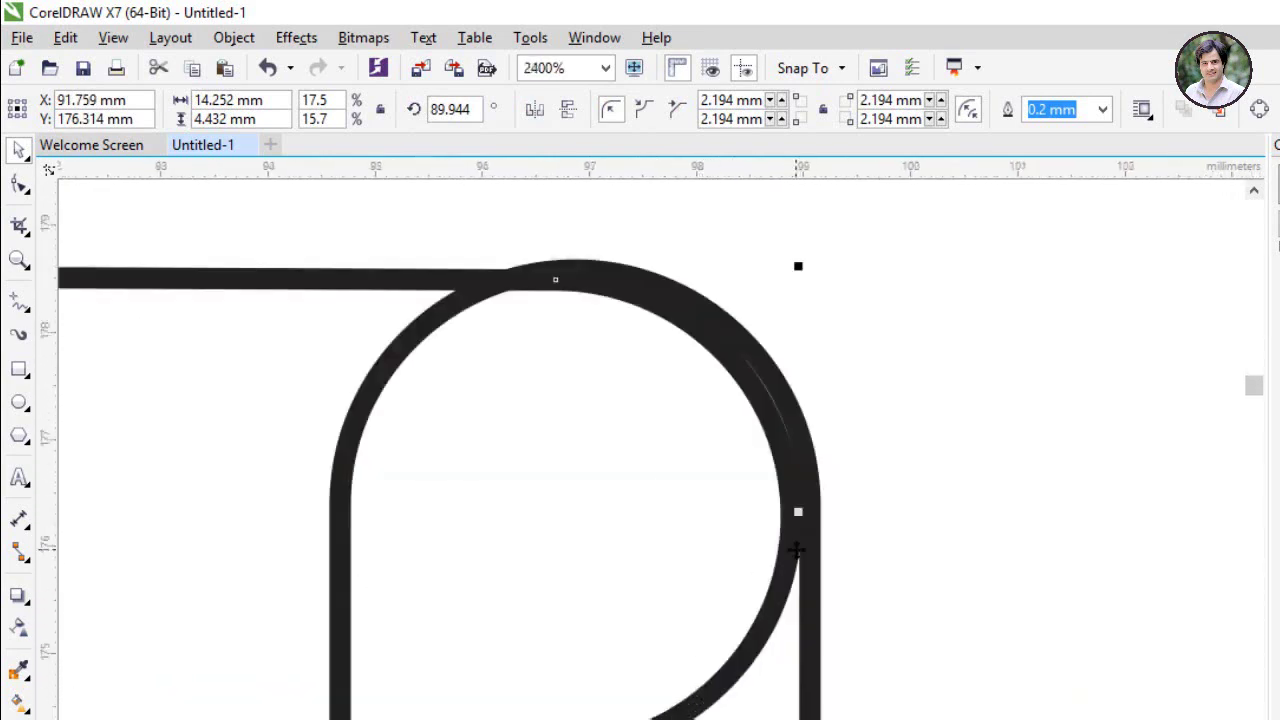
pyautogui.scroll(2, 797, 545)
pyautogui.moveTo(795, 556); pyautogui.dragTo(863, 563)
pyautogui.scroll(-3, 843, 561)
pyautogui.scroll(-2, 714, 485)
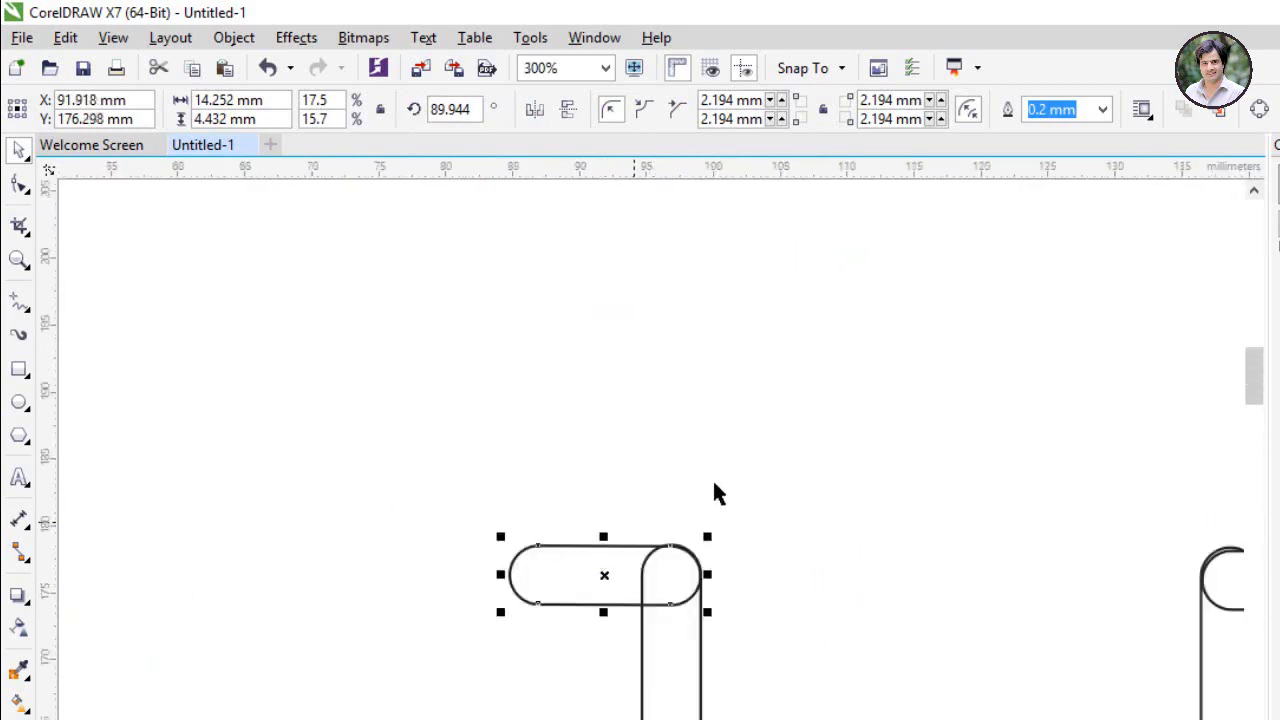
# Step: Draw a small circle left of the ring and resize it to about 23.8 mm in diameter
pyautogui.click(99, 440)
pyautogui.scroll(-2, 278, 472)
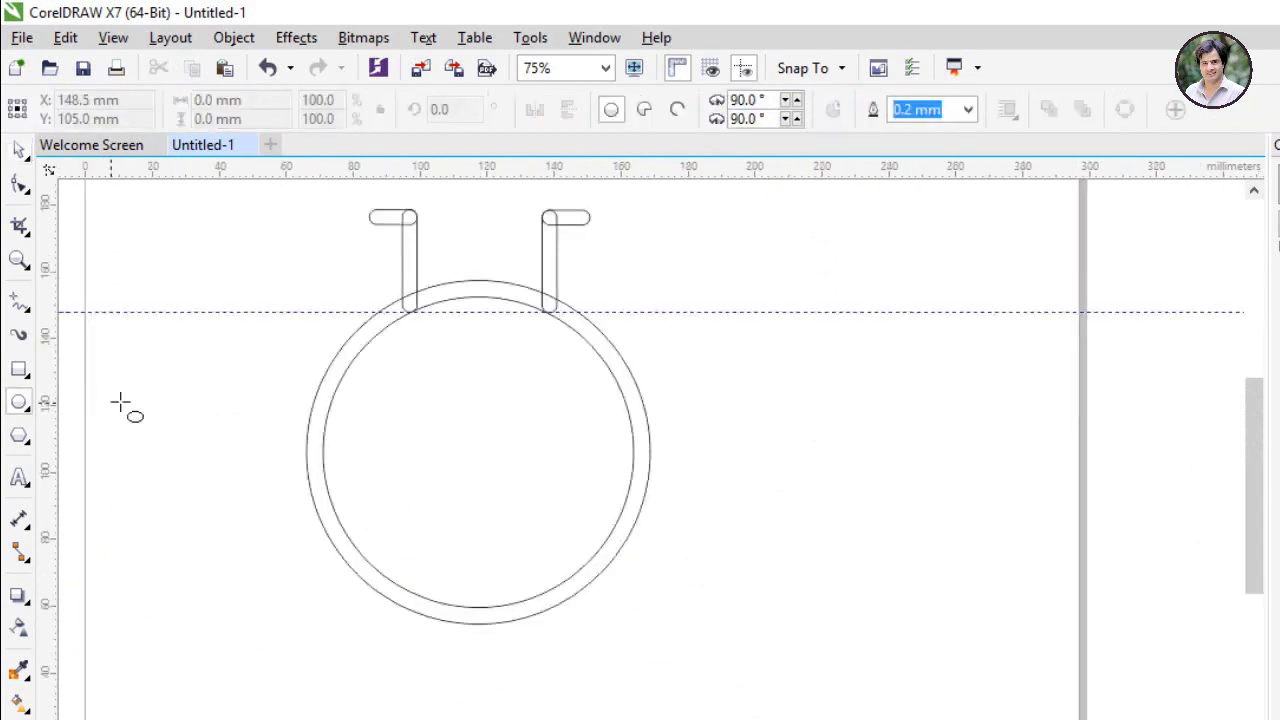
pyautogui.moveTo(111, 403); pyautogui.dragTo(226, 521)
pyautogui.press('space')
pyautogui.moveTo(235, 529); pyautogui.dragTo(195, 516)
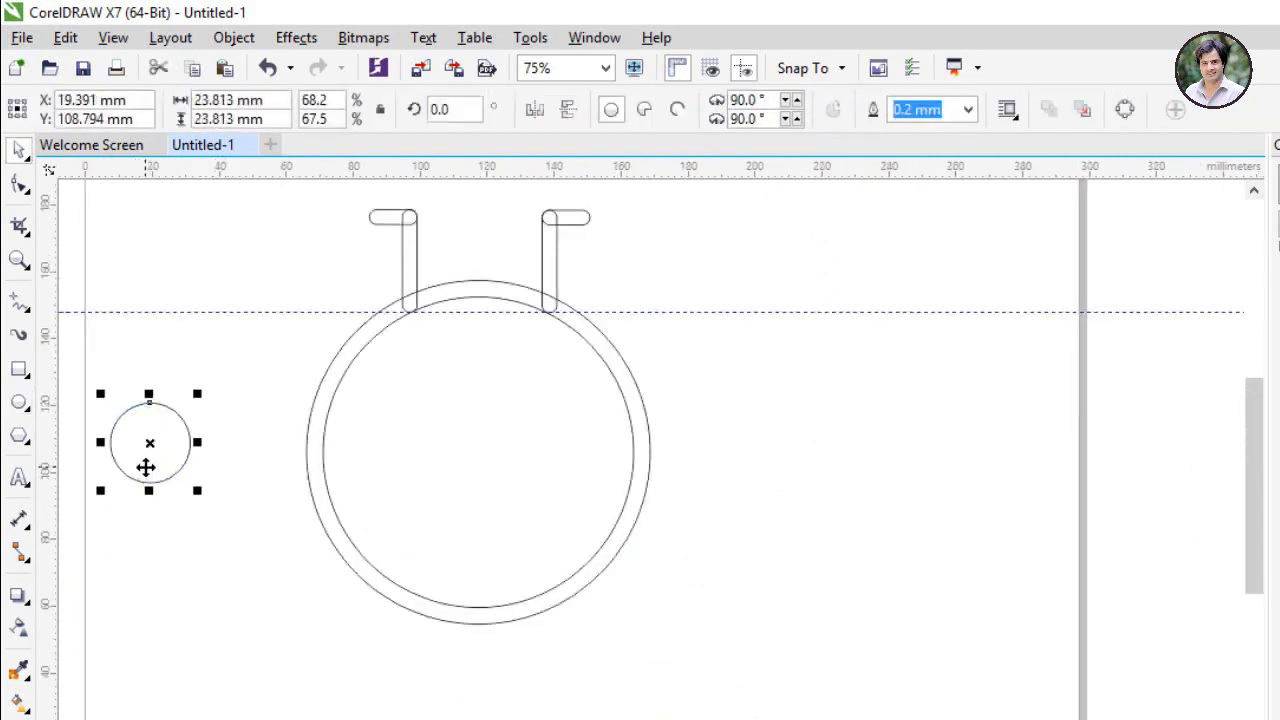
# Step: Move the small circle onto the ring's upper-right edge so that it overlaps the band
pyautogui.click(273, 463)
pyautogui.moveTo(273, 463); pyautogui.dragTo(597, 403)
pyautogui.click(603, 330)
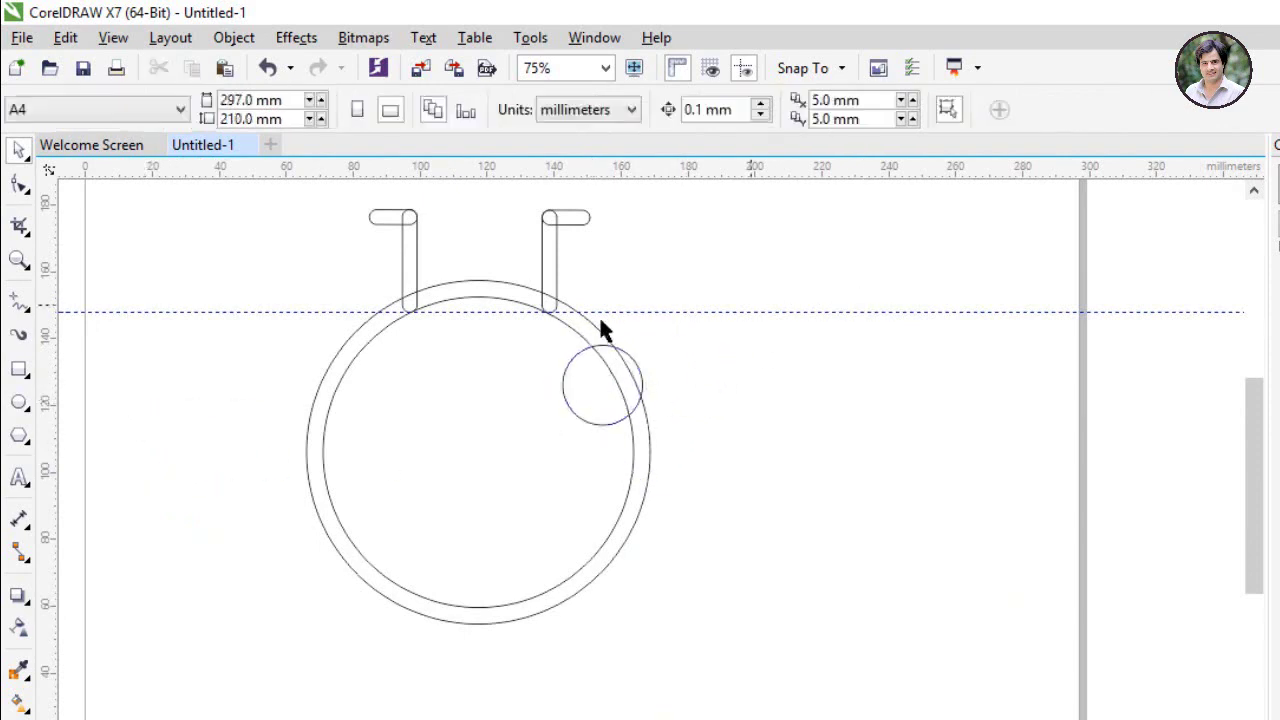
# Step: Smart Fill the ring band in blue-grey from the left upright bar around the bottom to the small circle, undoing the misplaced interior fill
pyautogui.click(343, 541)
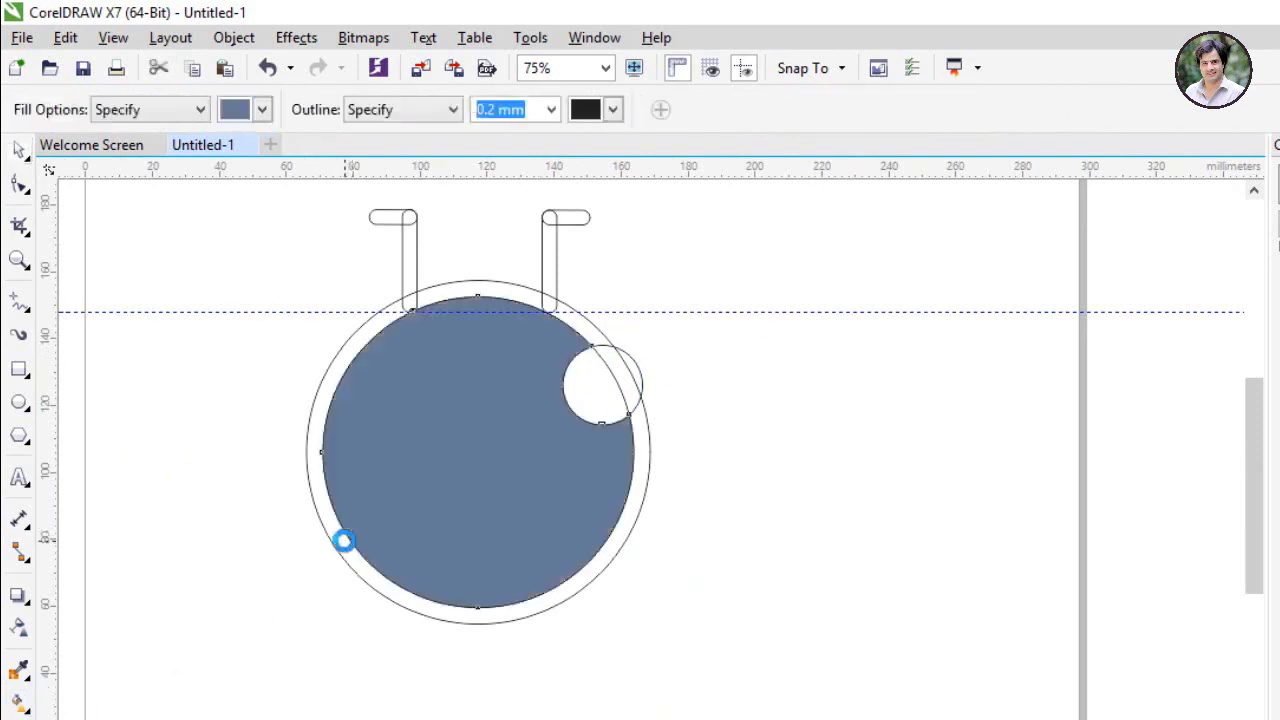
pyautogui.hotkey('ctrl', 'z')
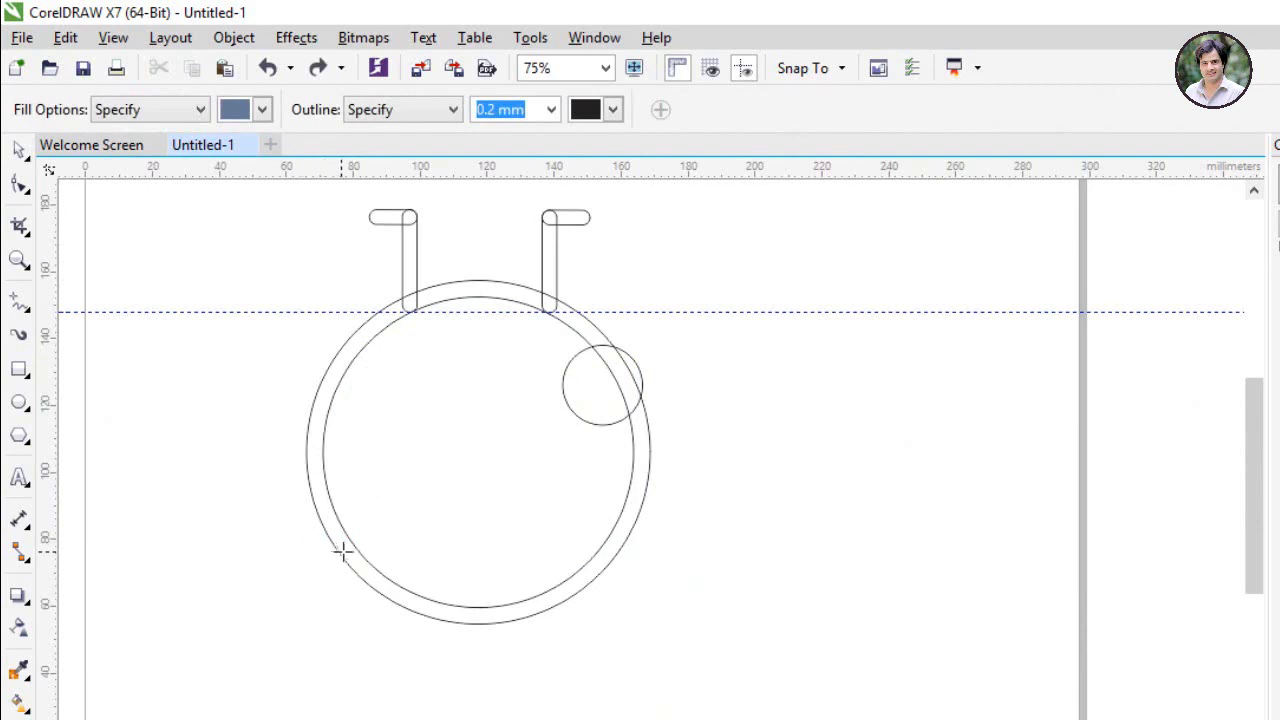
pyautogui.click(350, 548)
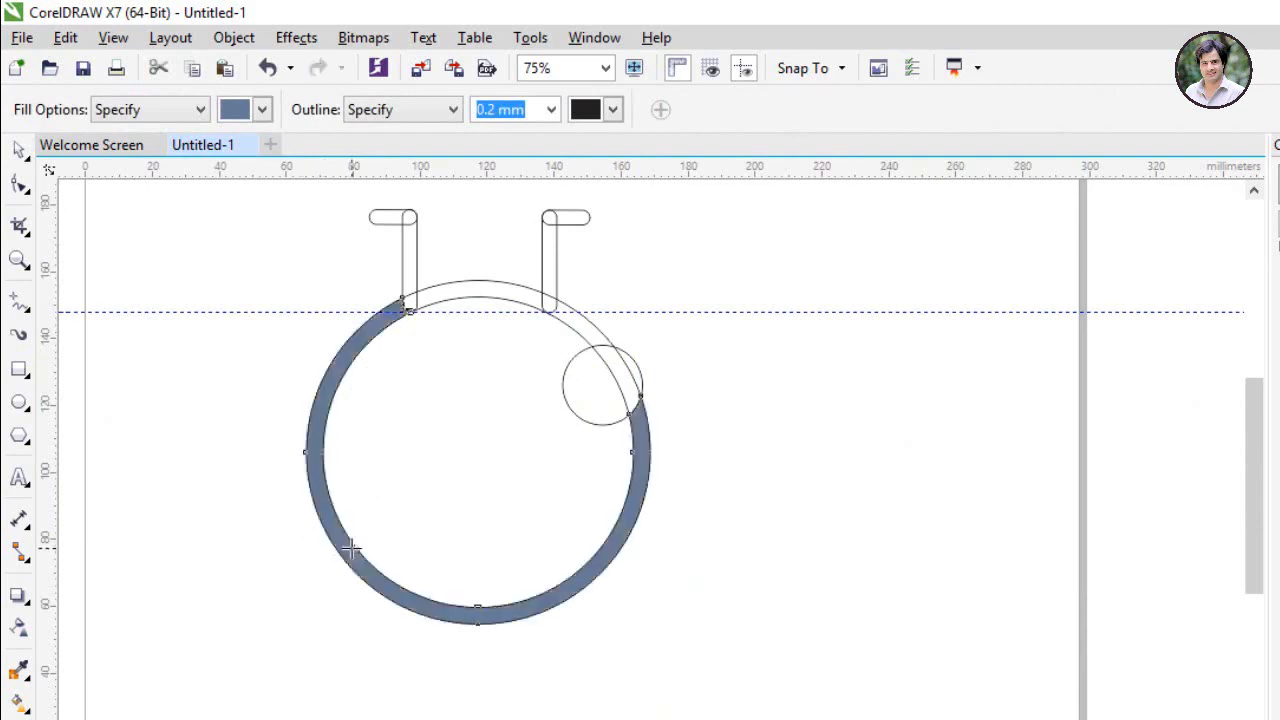
# Step: Smart Fill the left upright bar and its short horizontal bar, leaving the ring's top section unfilled
pyautogui.click(594, 328)
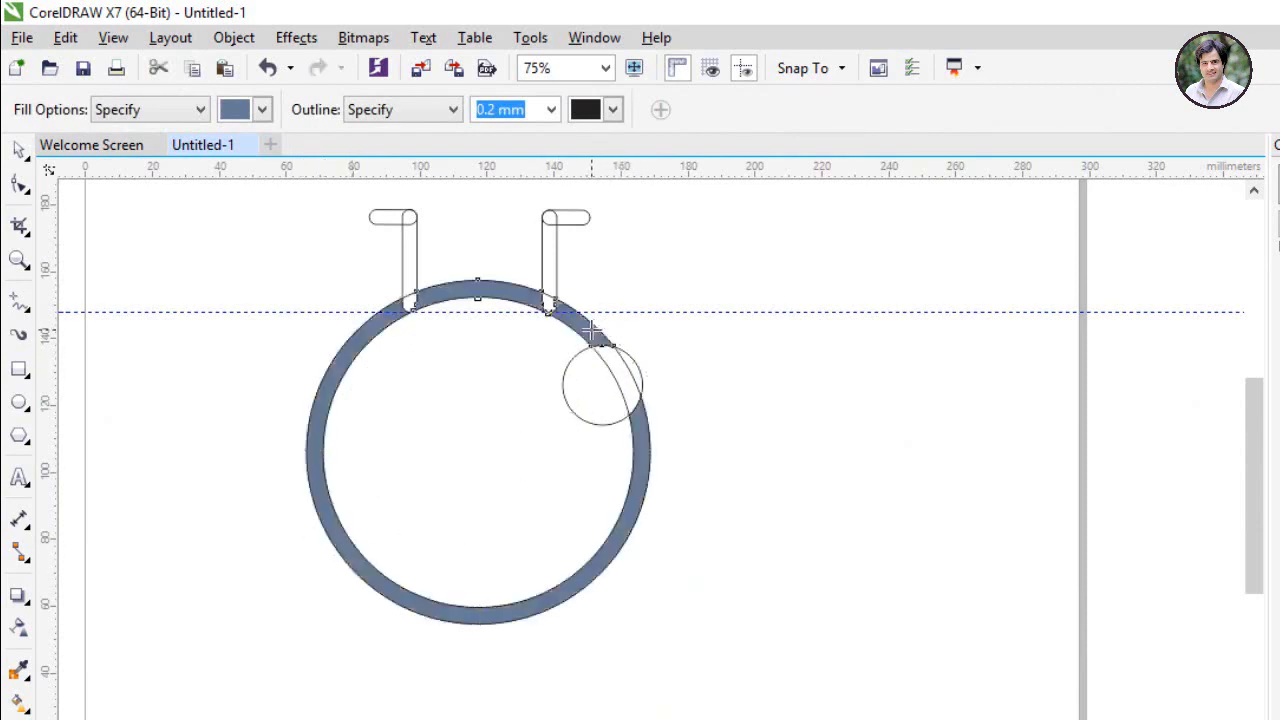
pyautogui.hotkey('ctrl', 'z')
pyautogui.click(409, 250)
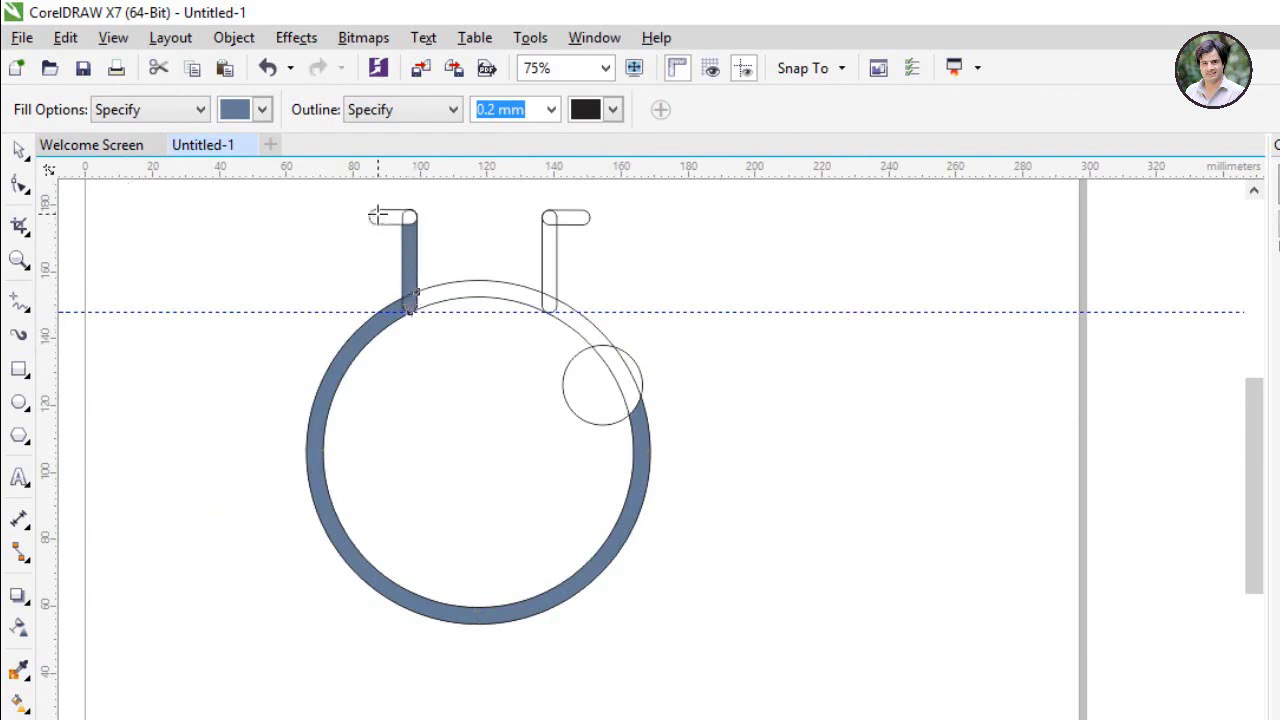
pyautogui.click(379, 216)
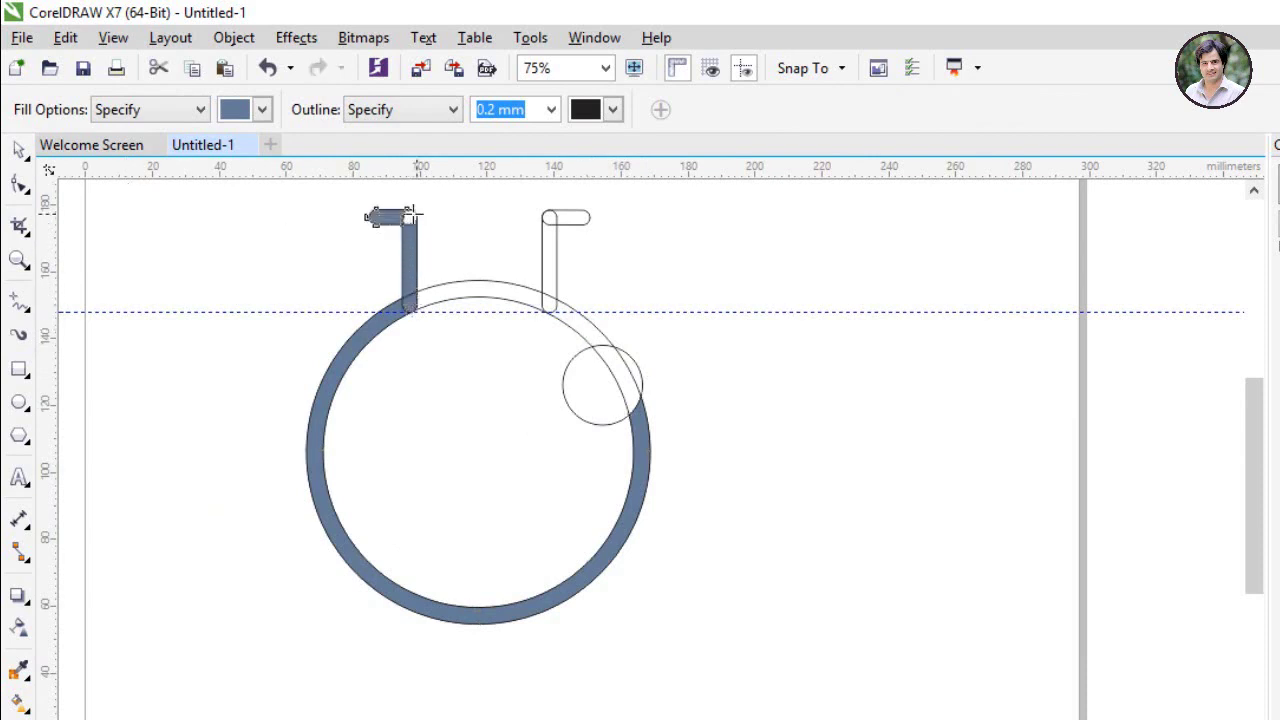
# Step: Smart Fill the right short horizontal bar and the right upright bar down to its lower rounded end
pyautogui.click(547, 216)
pyautogui.click(547, 294)
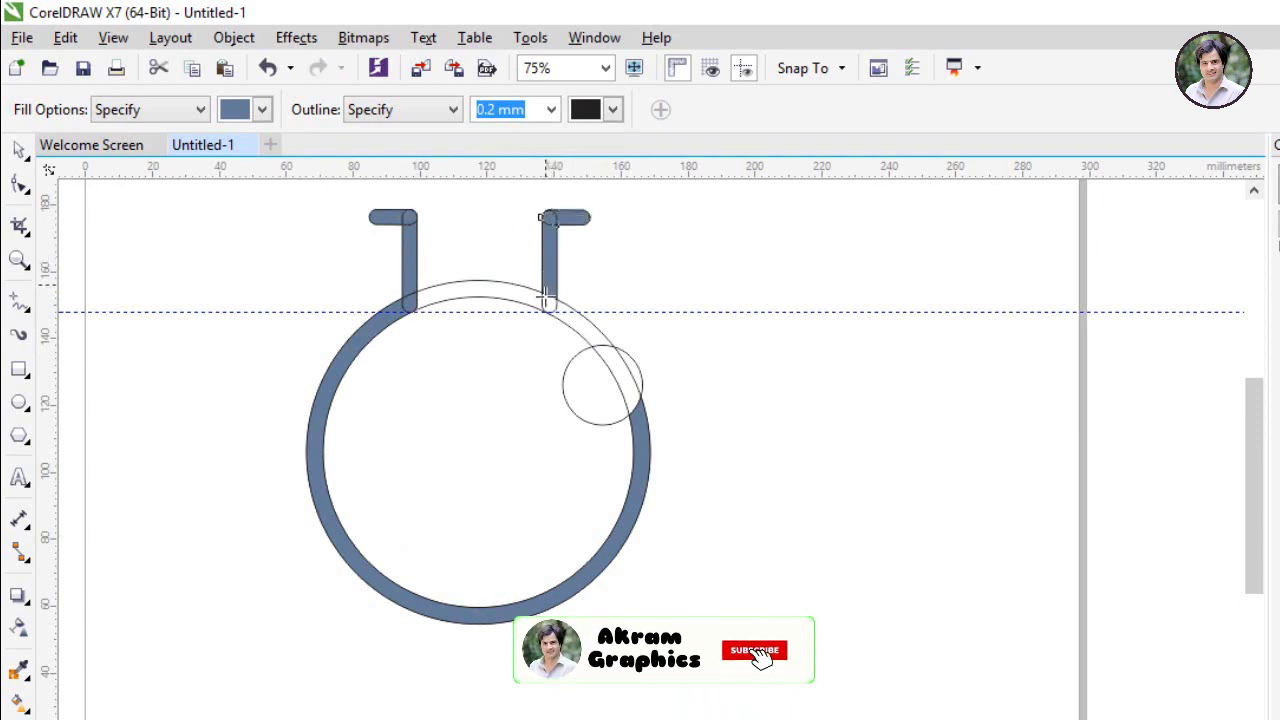
pyautogui.click(546, 298)
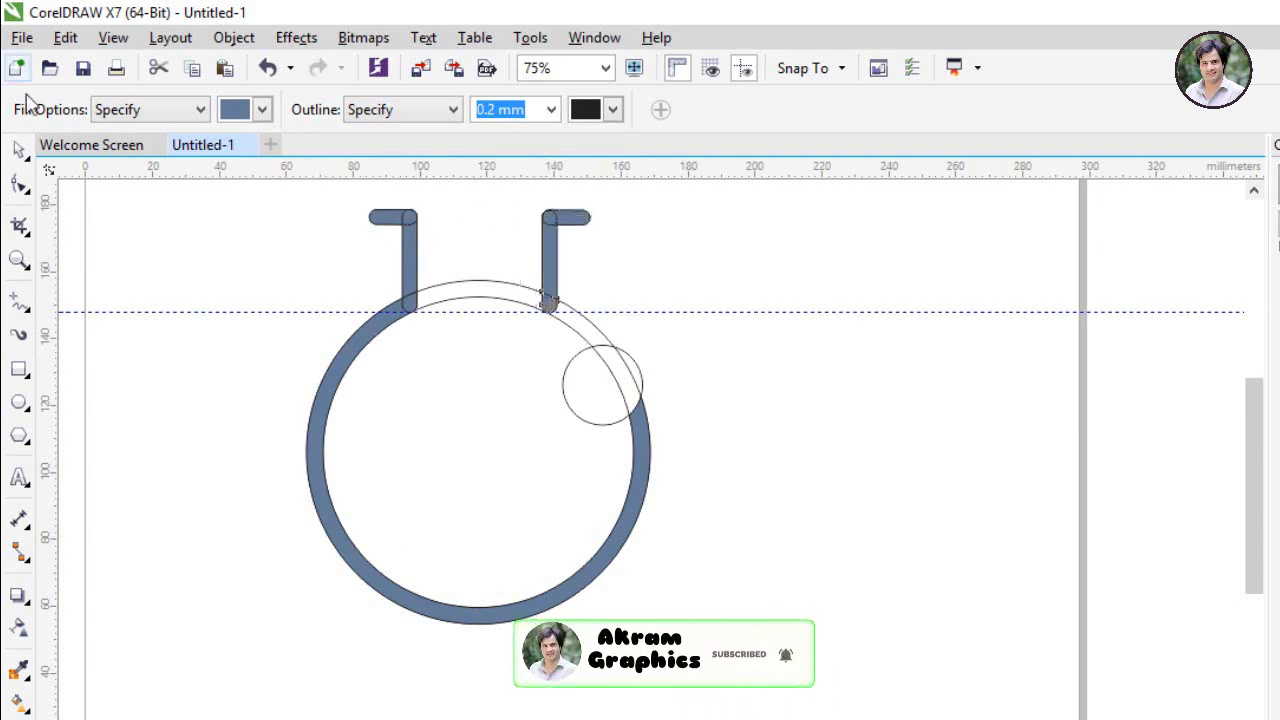
# Step: Undo the last two fills on the right upright bar
pyautogui.click(23, 149)
pyautogui.click(297, 266)
pyautogui.scroll(4, 314, 267)
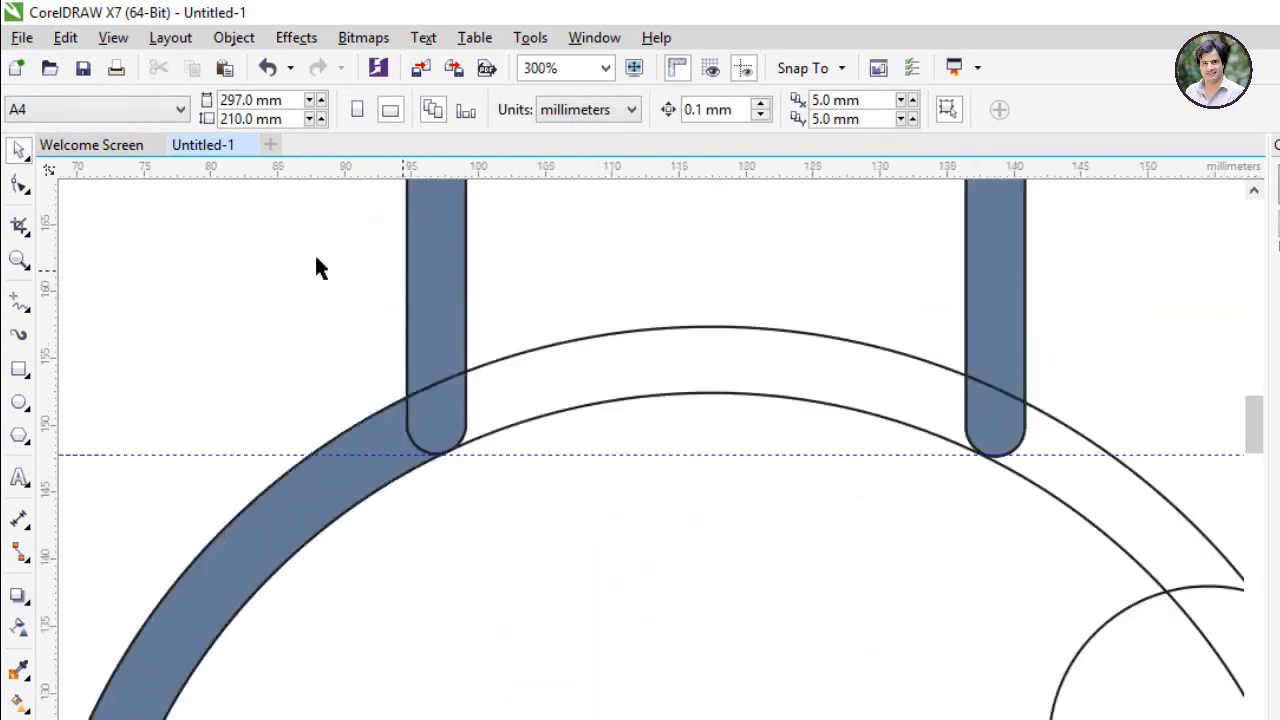
pyautogui.scroll(-4, 110, 276)
pyautogui.scroll(-1, 431, 252)
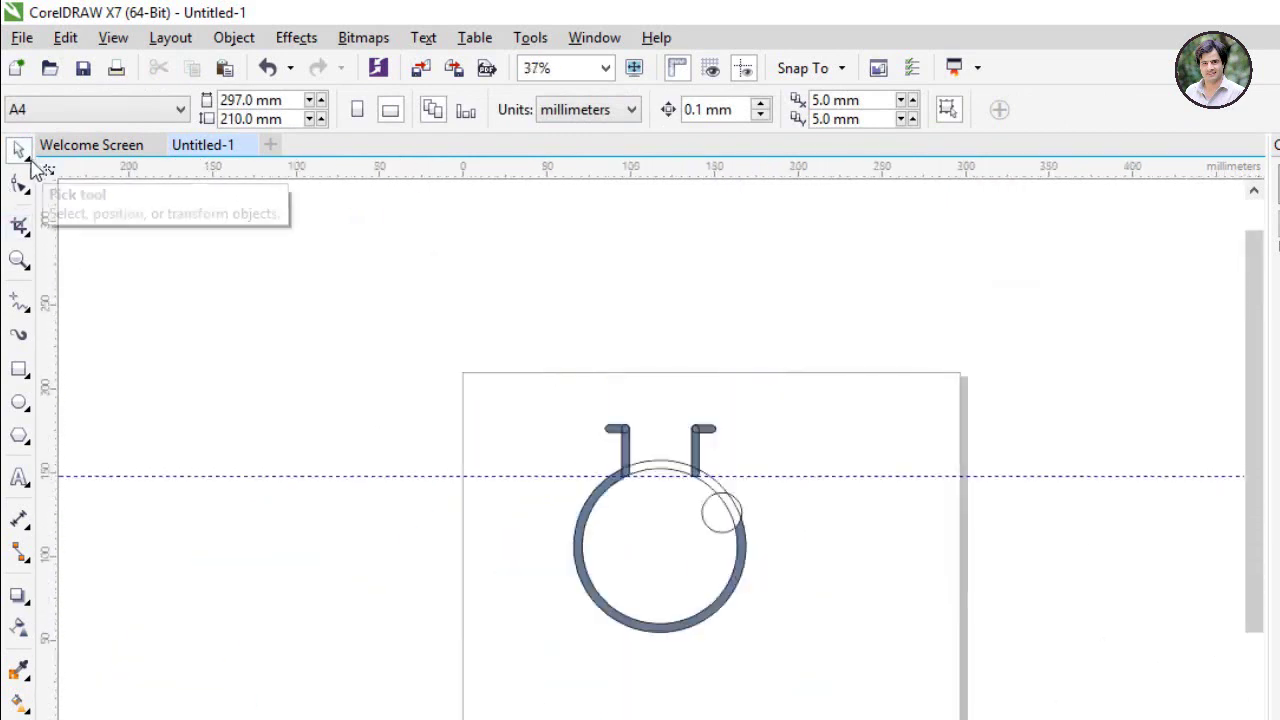
pyautogui.hotkey('ctrl', 'z')
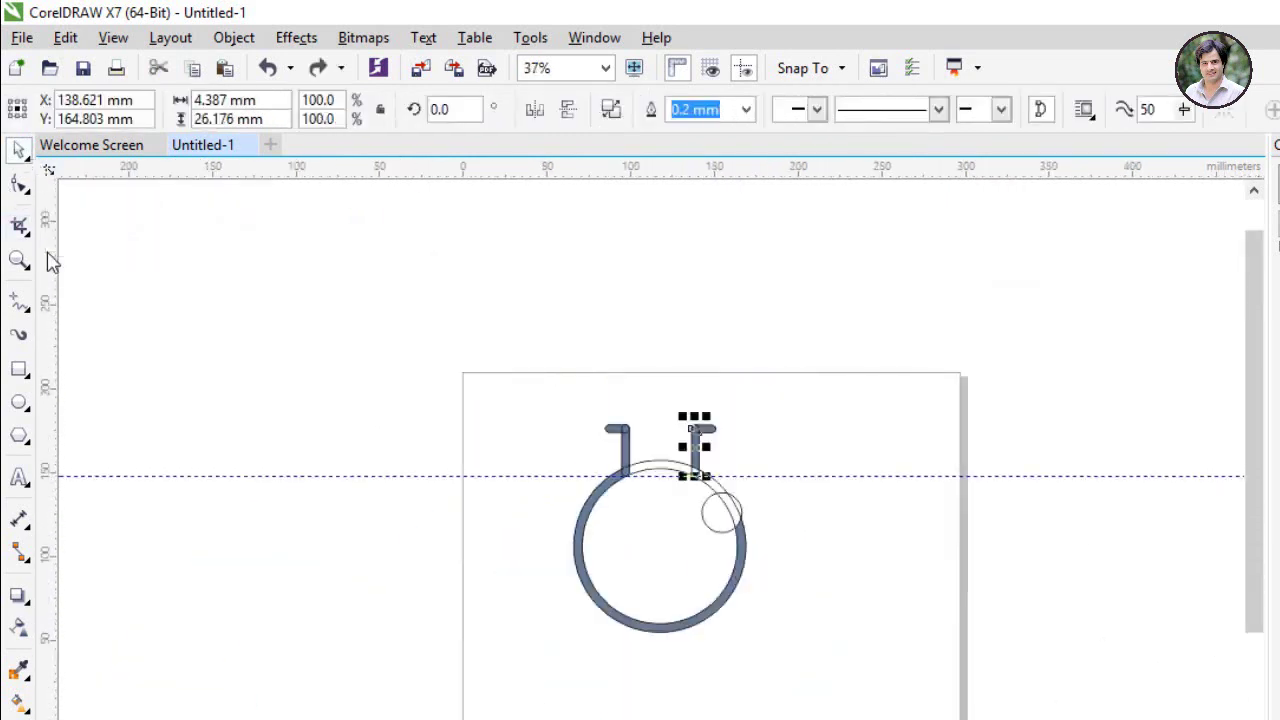
pyautogui.hotkey('ctrl', 'z')
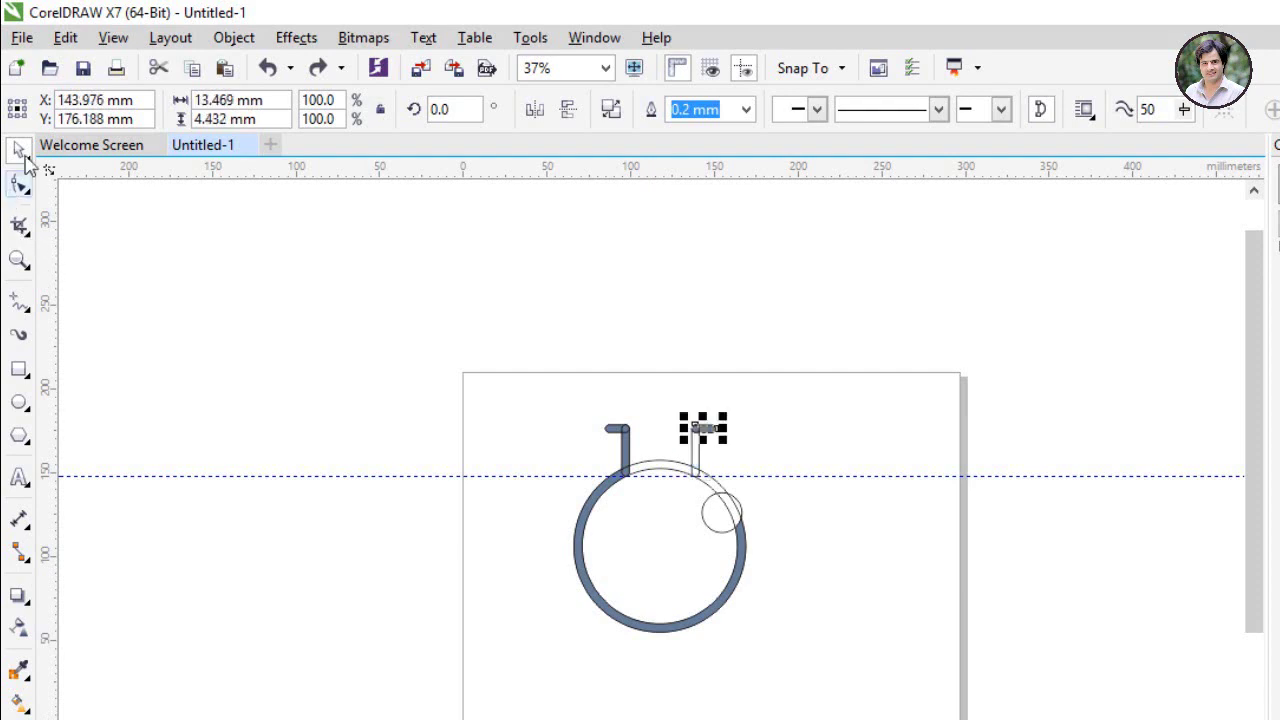
# Step: Stretch the lower rounded end of the right upright bar slightly downward past the ring's inner edge
pyautogui.click(286, 470)
pyautogui.scroll(-2, 660, 484)
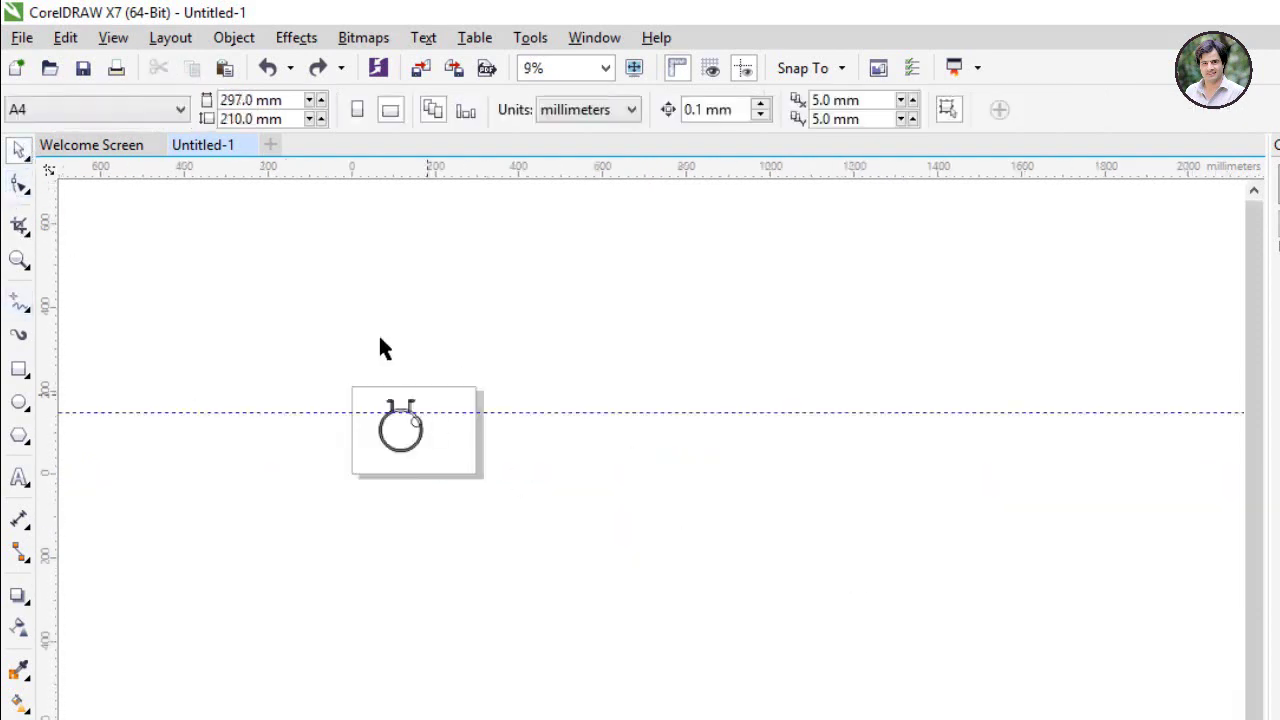
pyautogui.scroll(5, 402, 410)
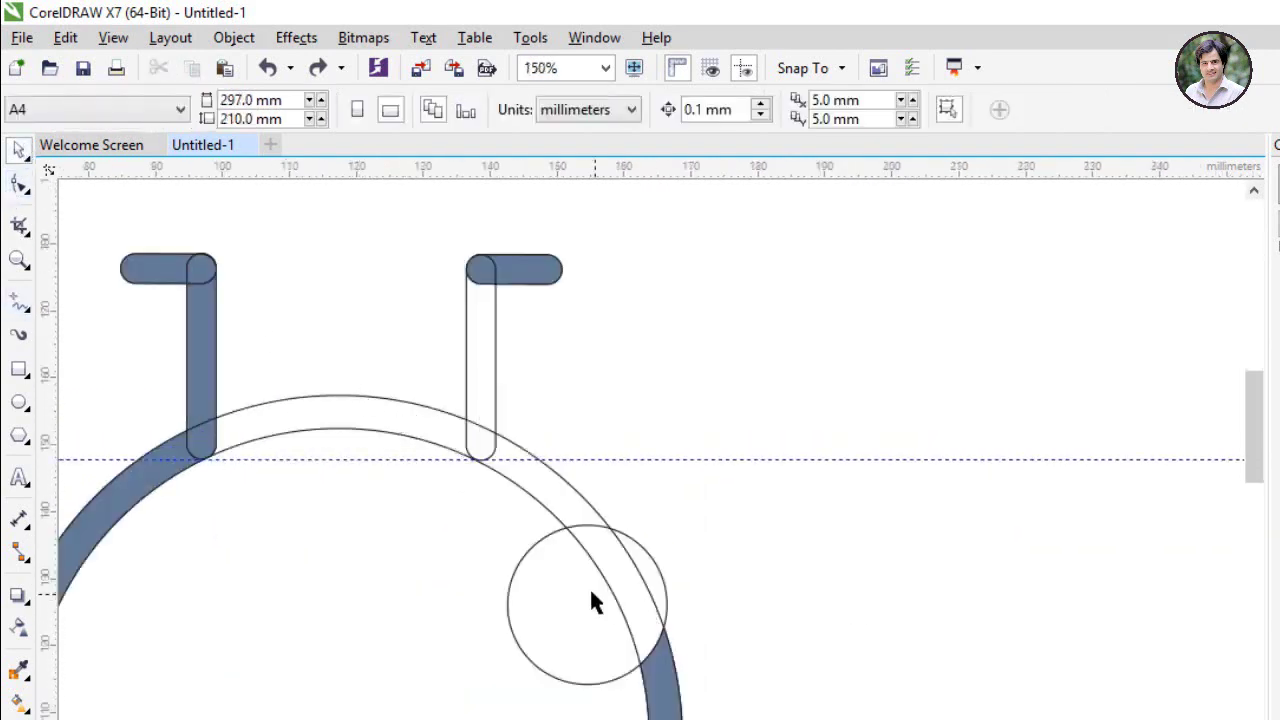
pyautogui.scroll(1, 515, 466)
pyautogui.click(445, 430)
pyautogui.scroll(3, 466, 529)
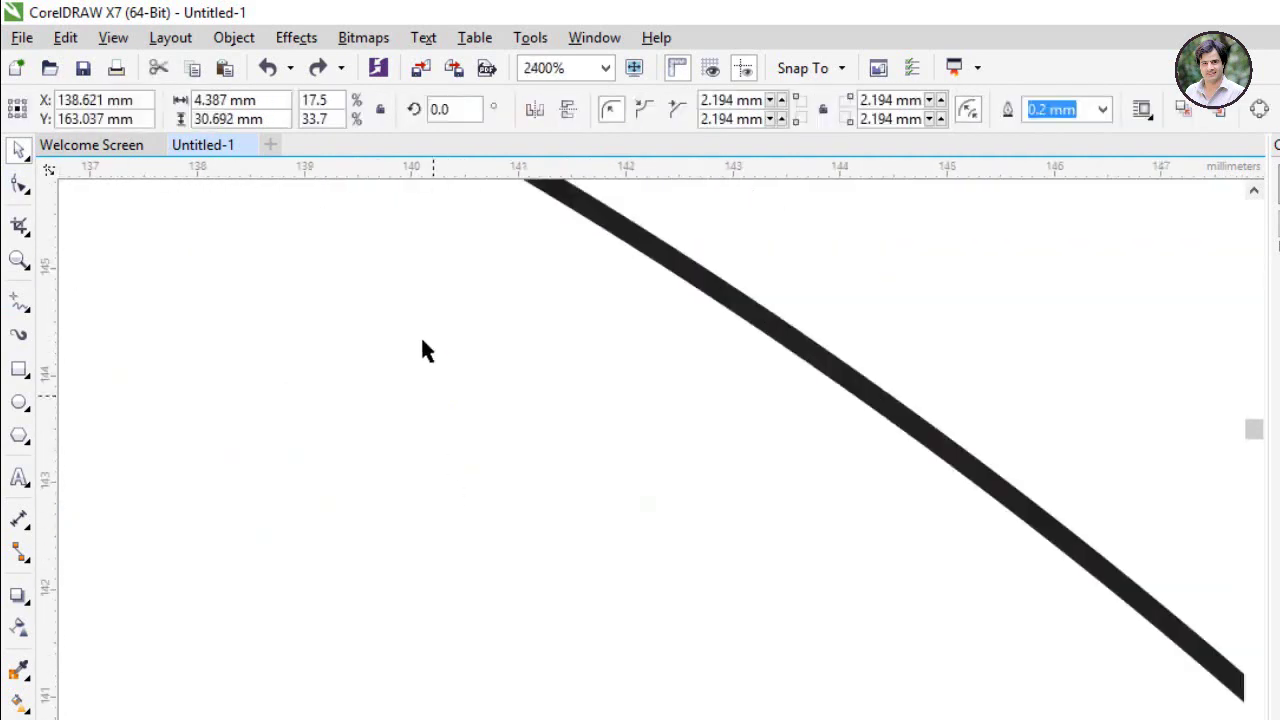
pyautogui.scroll(-2, 423, 349)
pyautogui.scroll(1, 431, 434)
pyautogui.scroll(2, 410, 402)
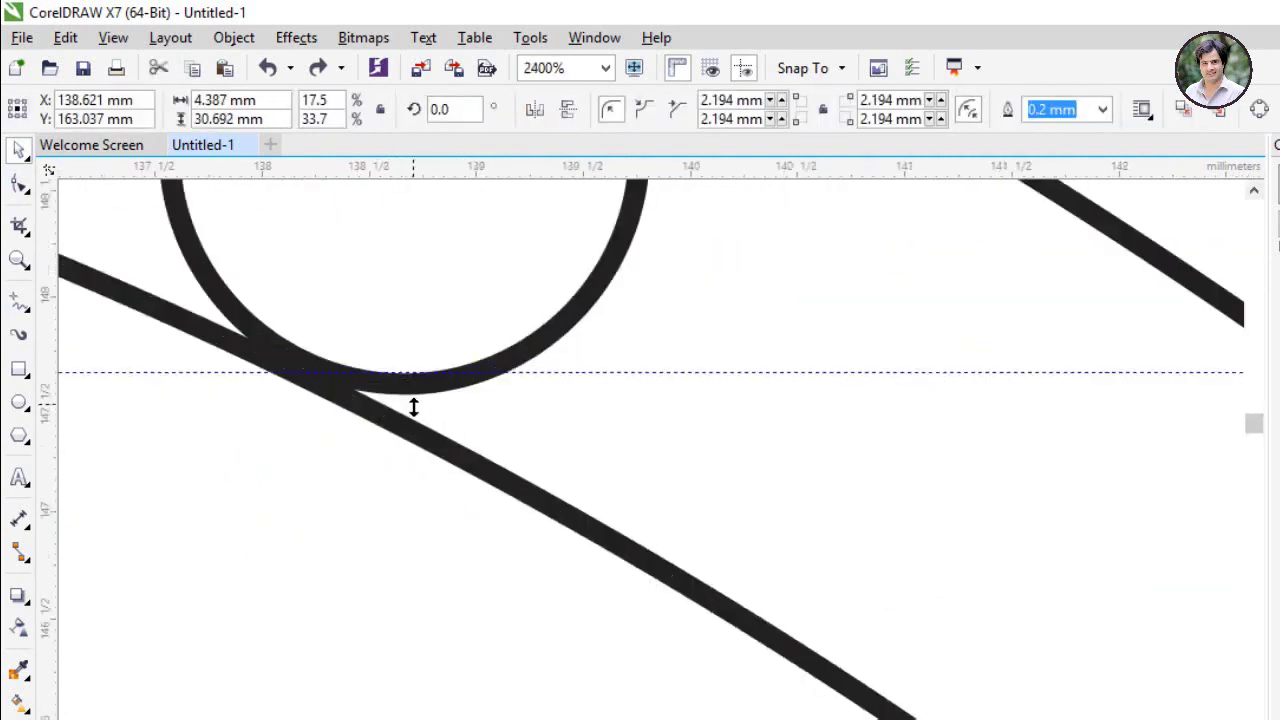
pyautogui.moveTo(394, 372); pyautogui.dragTo(391, 408)
pyautogui.press('space')
pyautogui.scroll(-7, 248, 476)
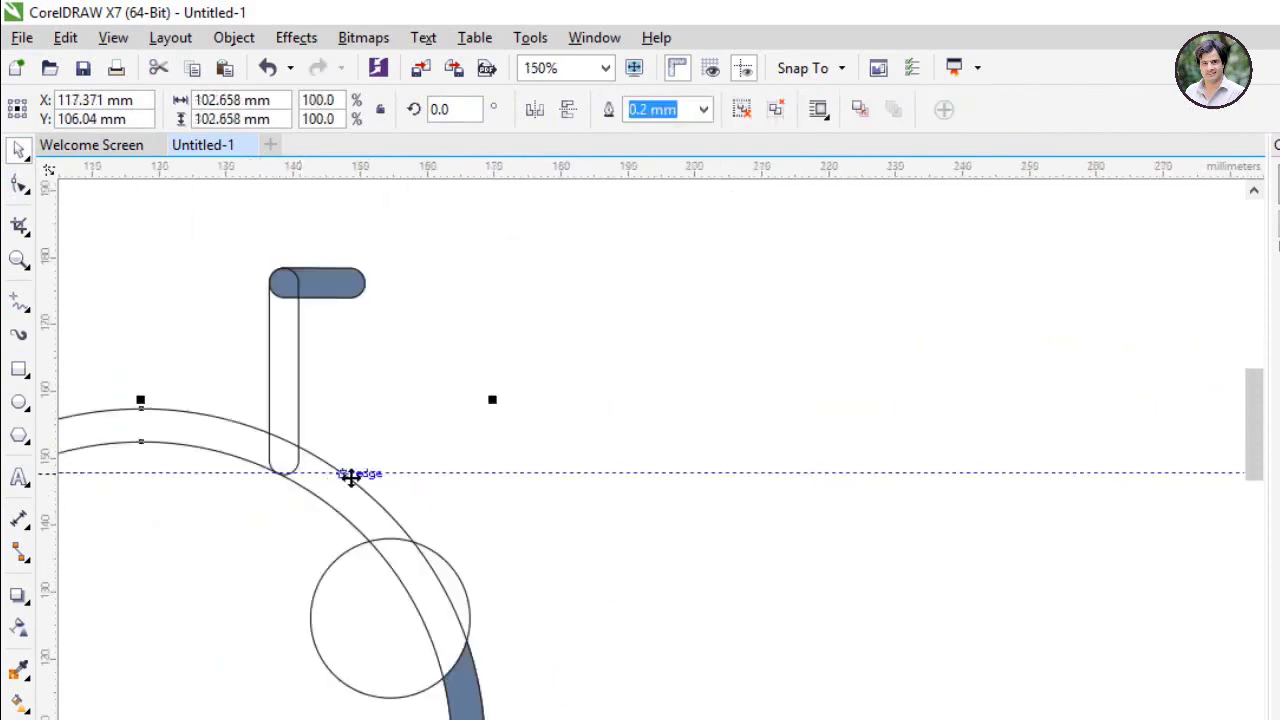
pyautogui.click(109, 465)
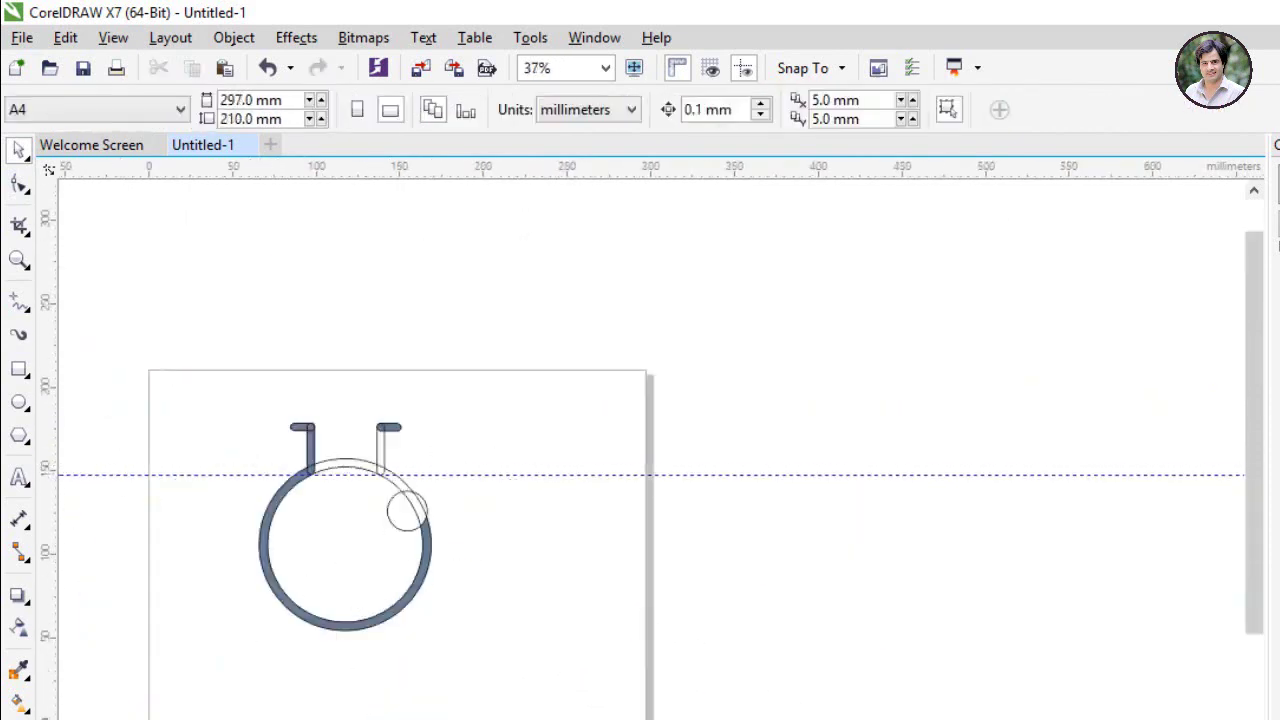
# Step: Smart Fill the ring section between the right upright bar and the small circle, plus the whole right upright bar
pyautogui.click(18, 703)
pyautogui.click(403, 487)
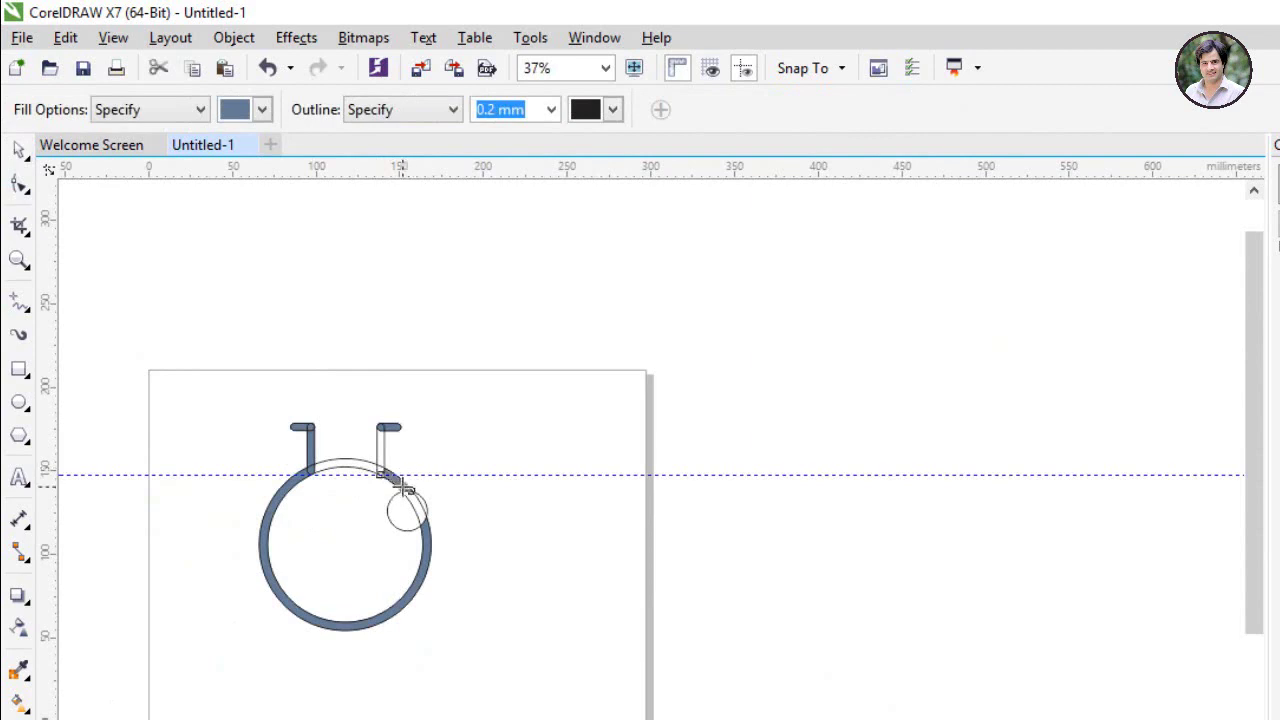
pyautogui.scroll(3, 400, 485)
pyautogui.click(318, 458)
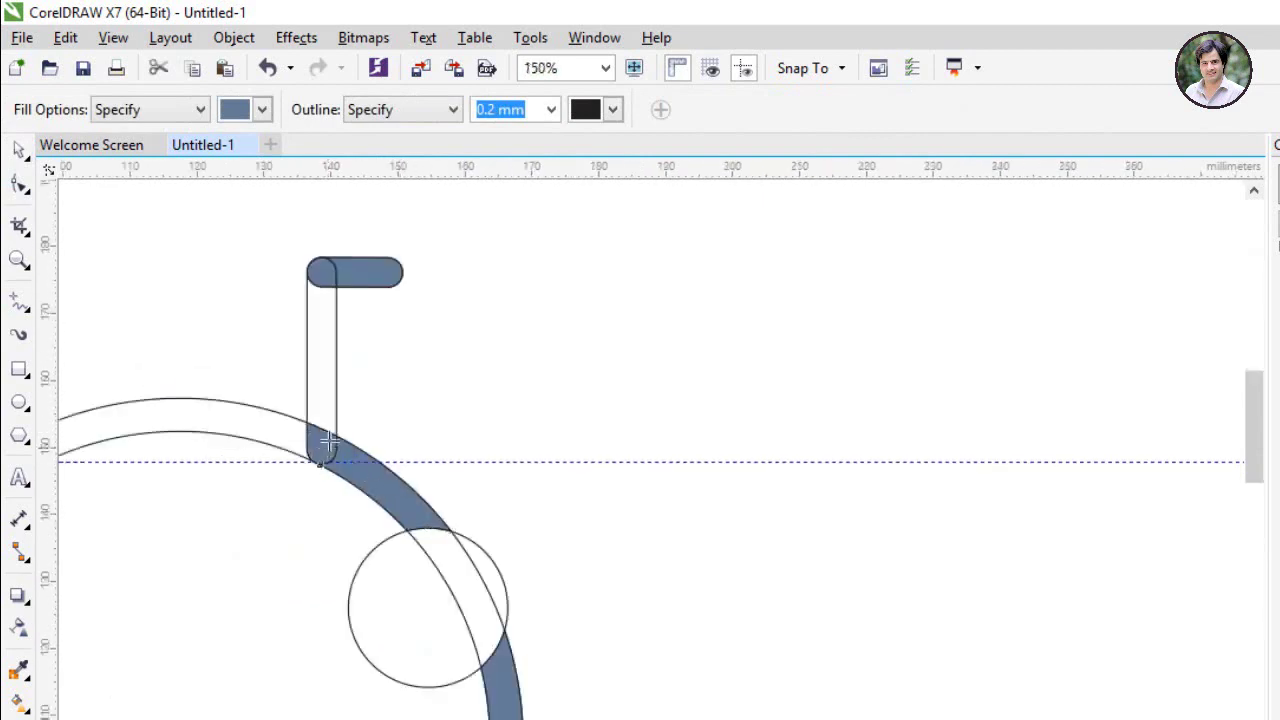
pyautogui.click(329, 365)
pyautogui.click(20, 152)
pyautogui.press('Escape')
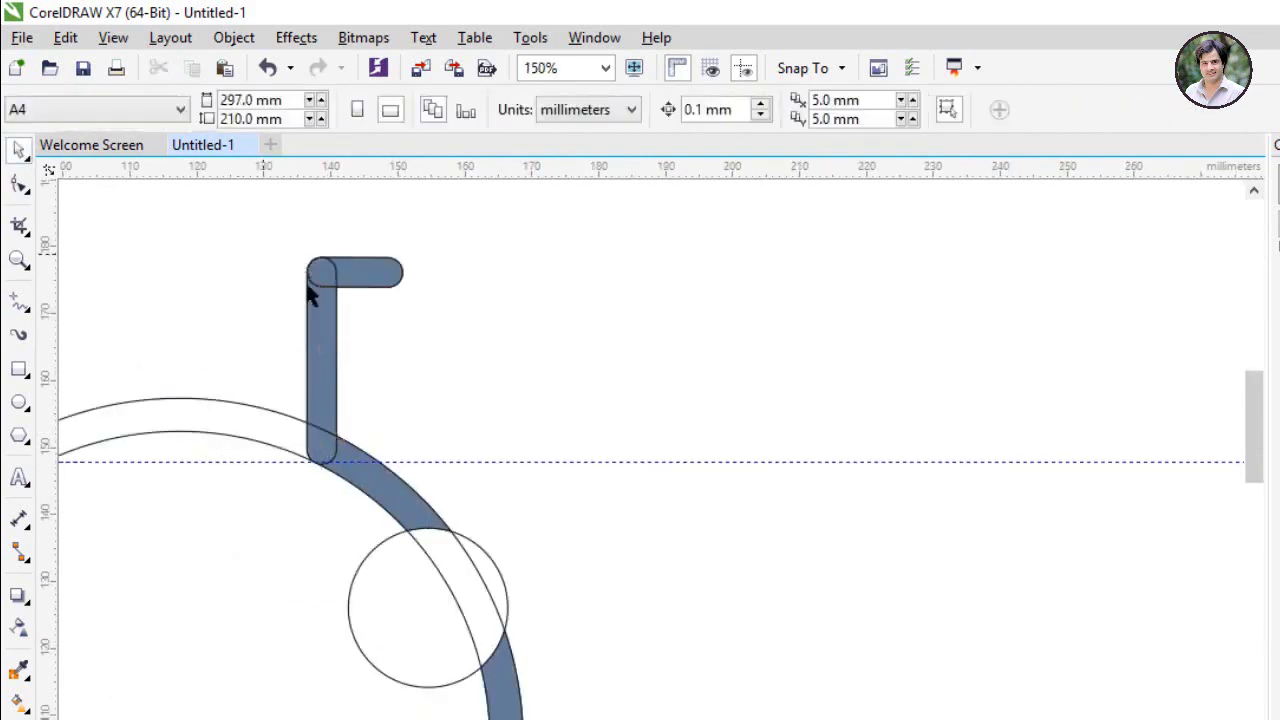
# Step: Move the small circle off the ring into the empty area on the right side of the page
pyautogui.scroll(-2, 431, 317)
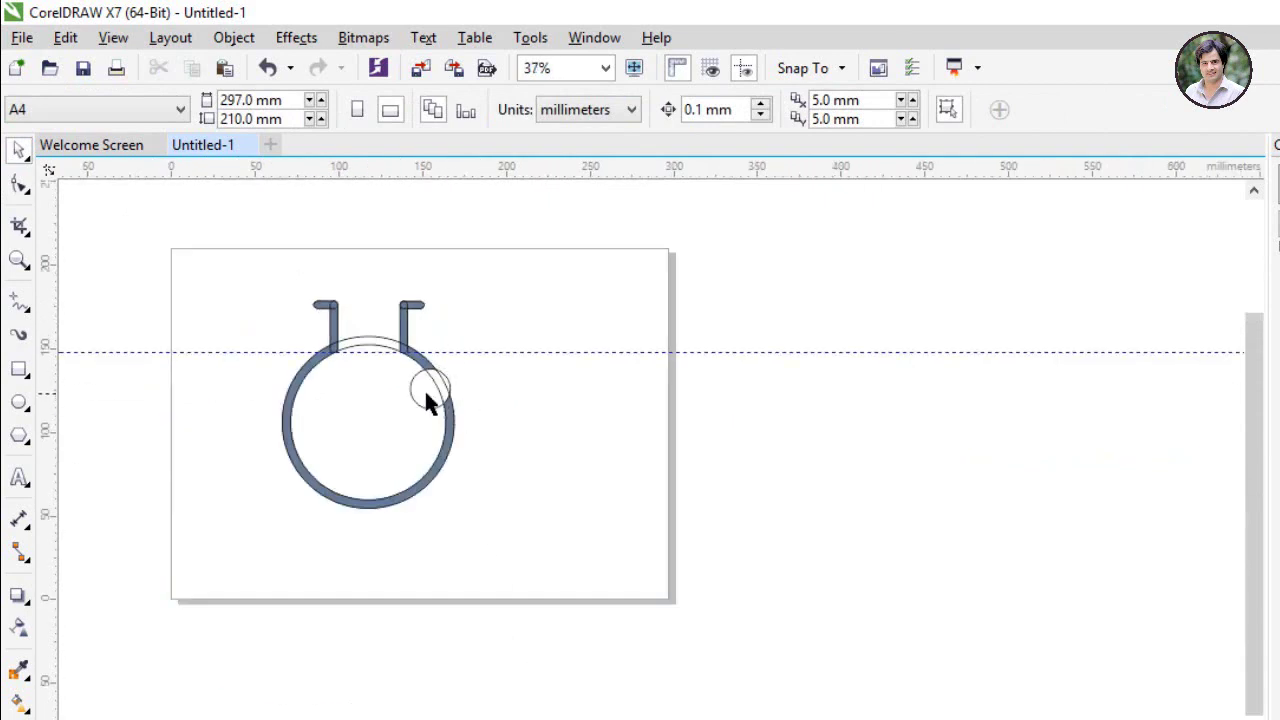
pyautogui.moveTo(428, 394); pyautogui.dragTo(610, 430)
pyautogui.press('Escape')
# Step: Weld the right corner overlap piece, the short horizontal bar and the filled right upright bar into one shape
pyautogui.scroll(1, 380, 295)
pyautogui.click(428, 318)
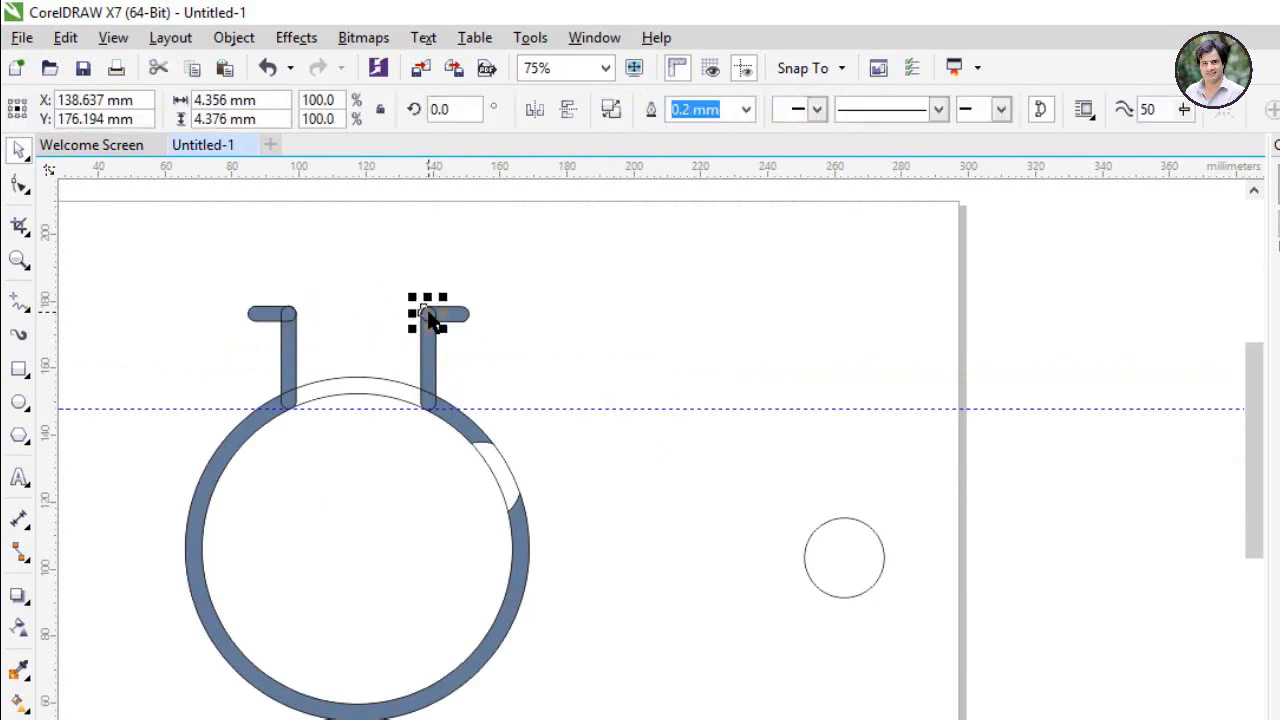
pyautogui.keyDown('shift'); pyautogui.click(701, 346); pyautogui.keyUp('shift')
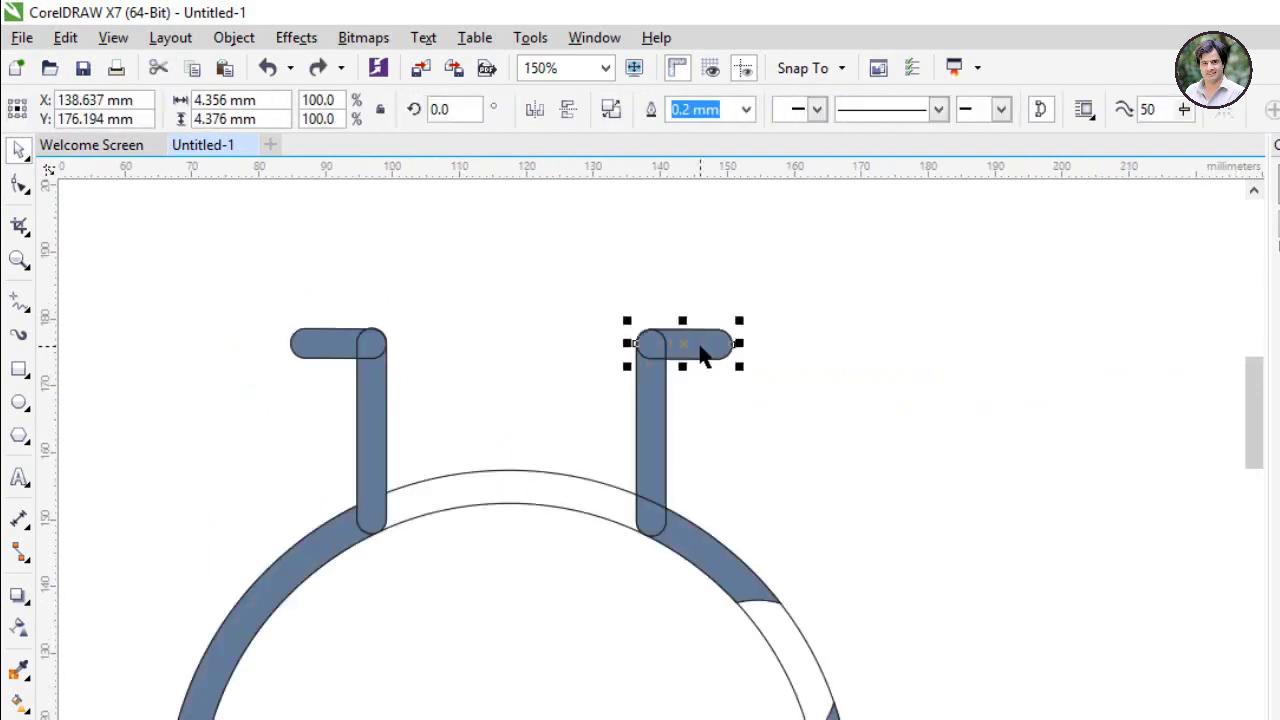
pyautogui.click(656, 115)
pyautogui.click(654, 231)
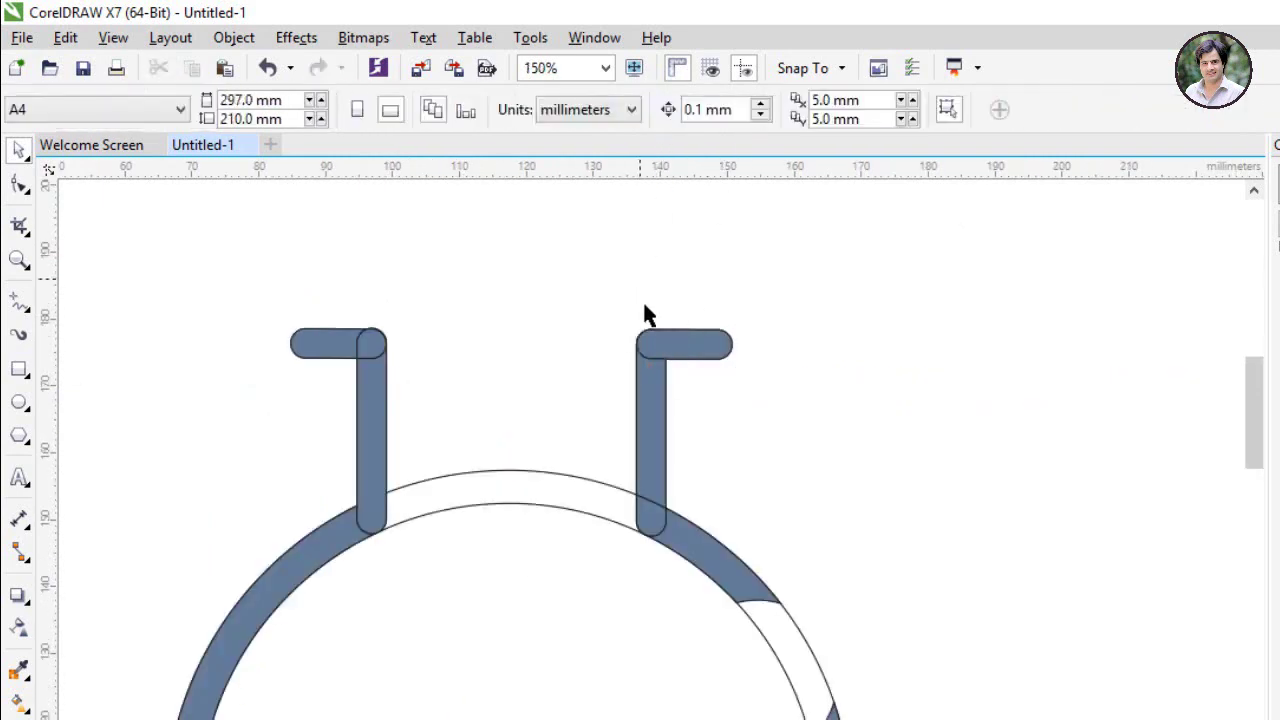
pyautogui.click(645, 337)
pyautogui.keyDown('shift'); pyautogui.click(645, 437); pyautogui.keyUp('shift')
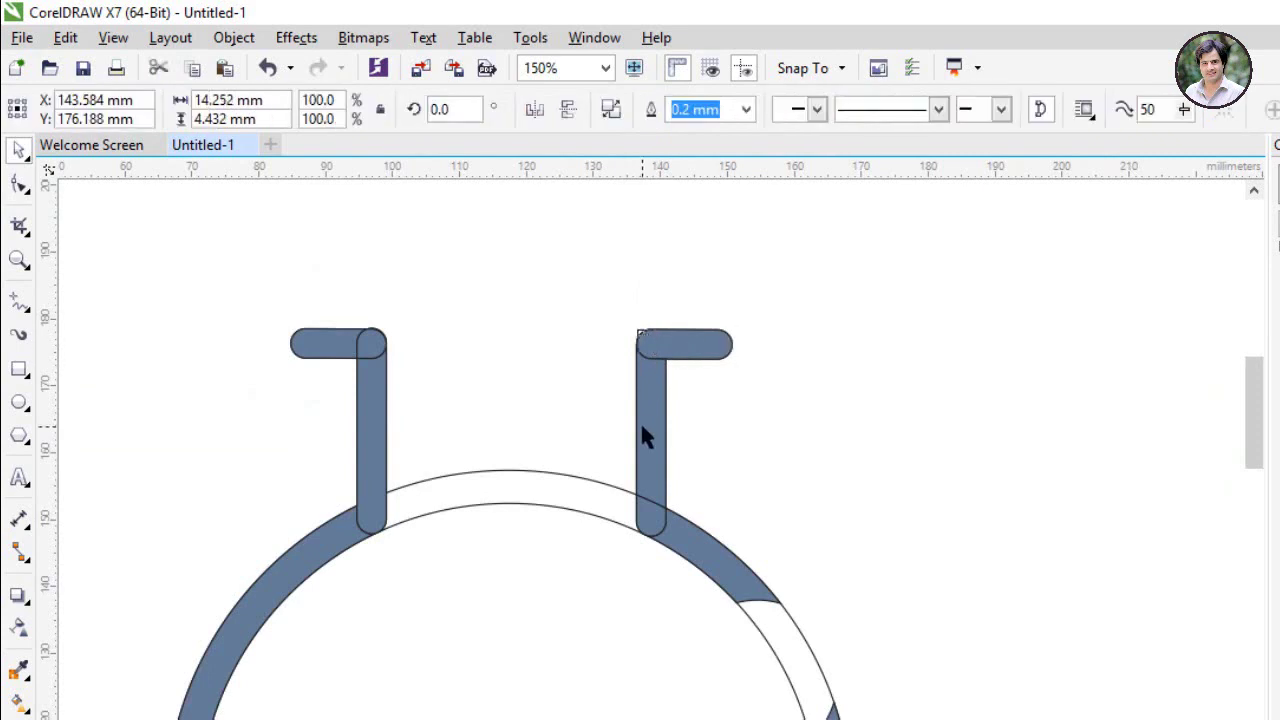
pyautogui.click(651, 112)
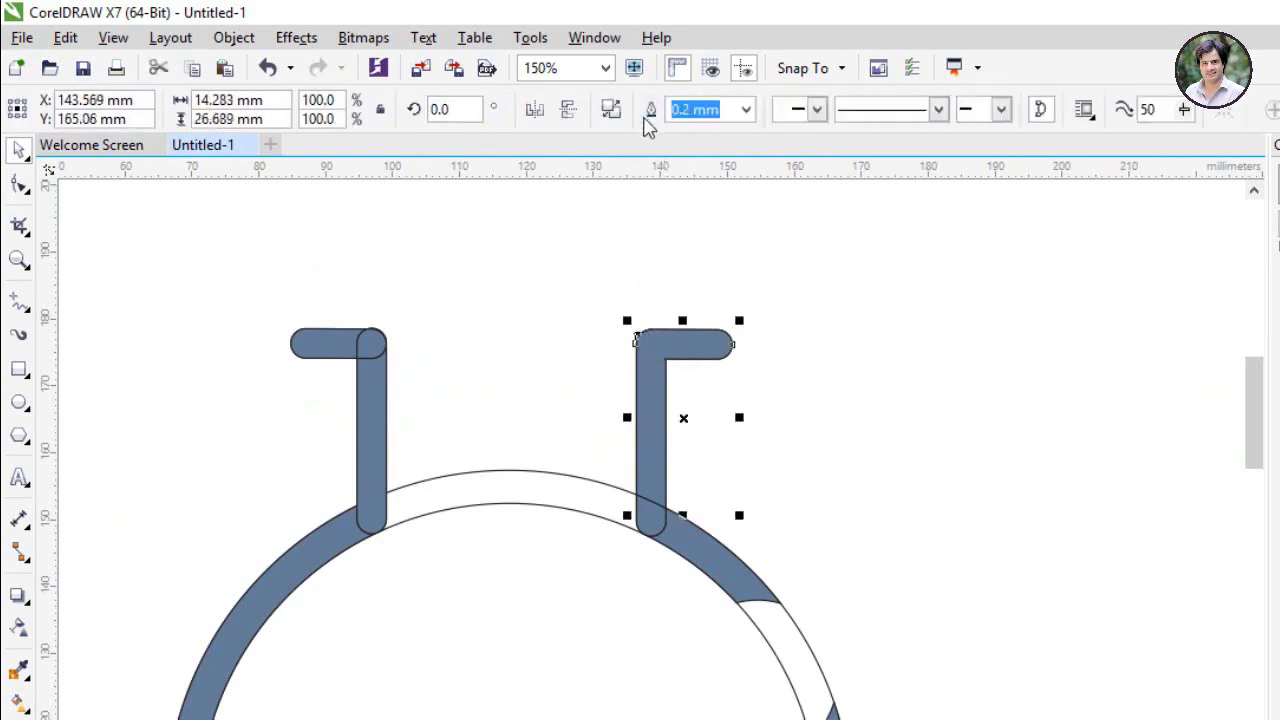
pyautogui.click(536, 395)
# Step: Weld the lower end piece and the adjoining ring section above the gap to the right bar shape
pyautogui.click(646, 511)
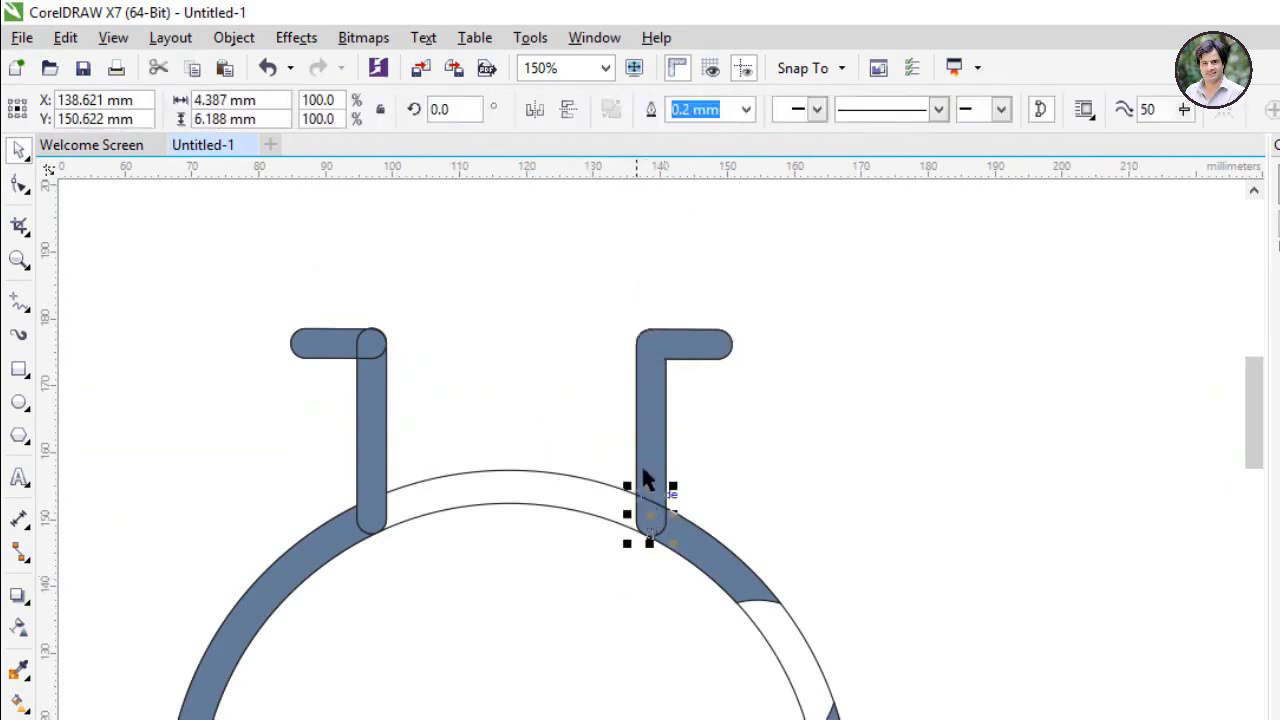
pyautogui.keyDown('shift'); pyautogui.click(641, 433); pyautogui.keyUp('shift')
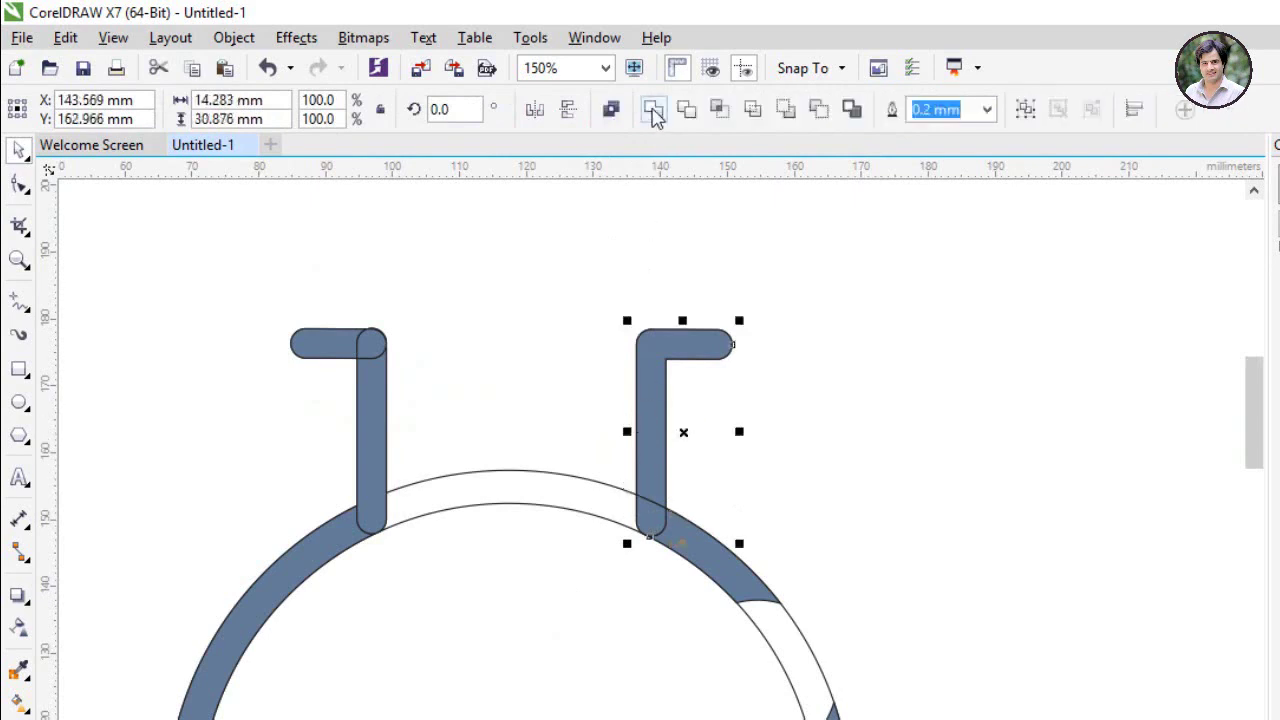
pyautogui.click(653, 111)
pyautogui.click(736, 460)
pyautogui.click(643, 507)
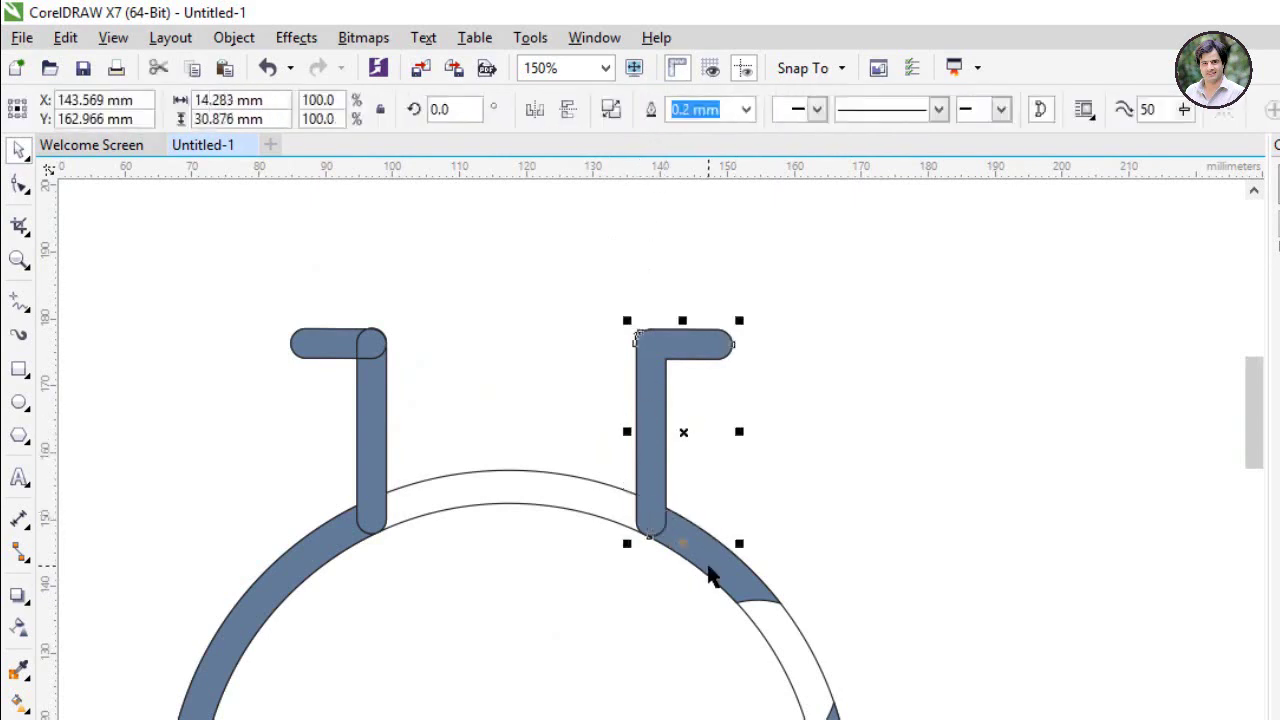
pyautogui.keyDown('shift'); pyautogui.click(709, 570); pyautogui.keyUp('shift')
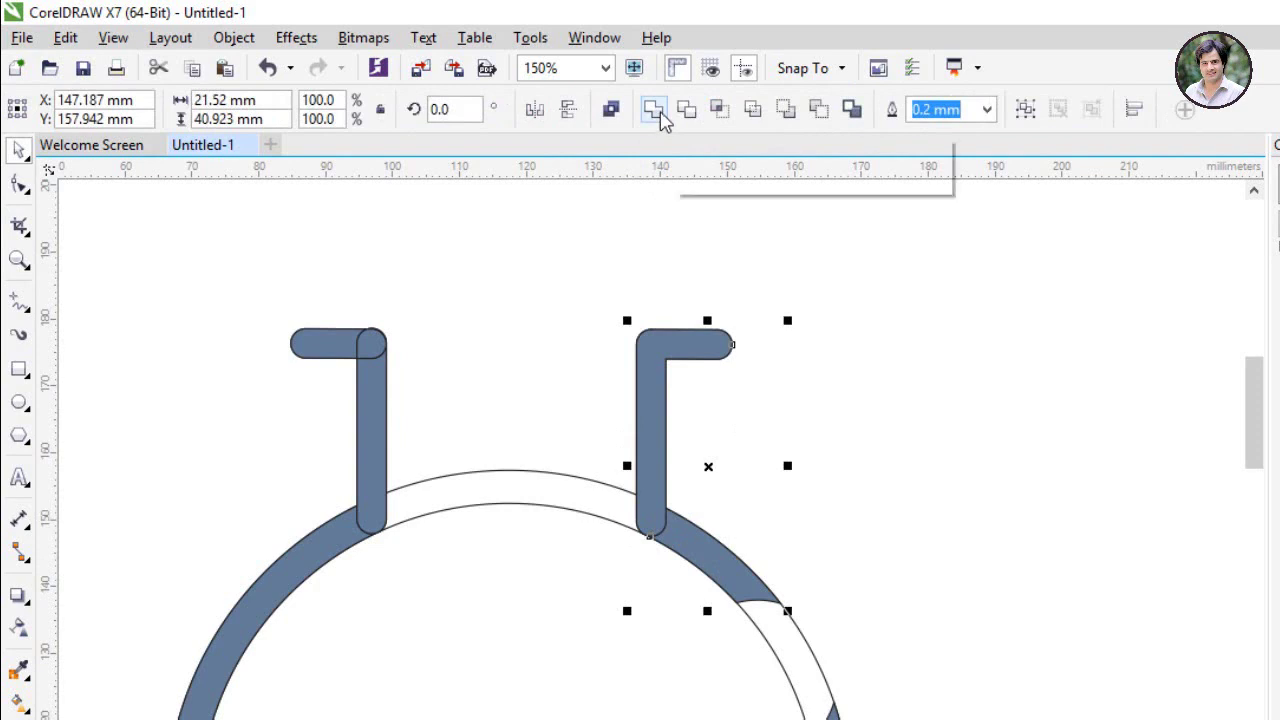
pyautogui.click(658, 112)
pyautogui.click(440, 425)
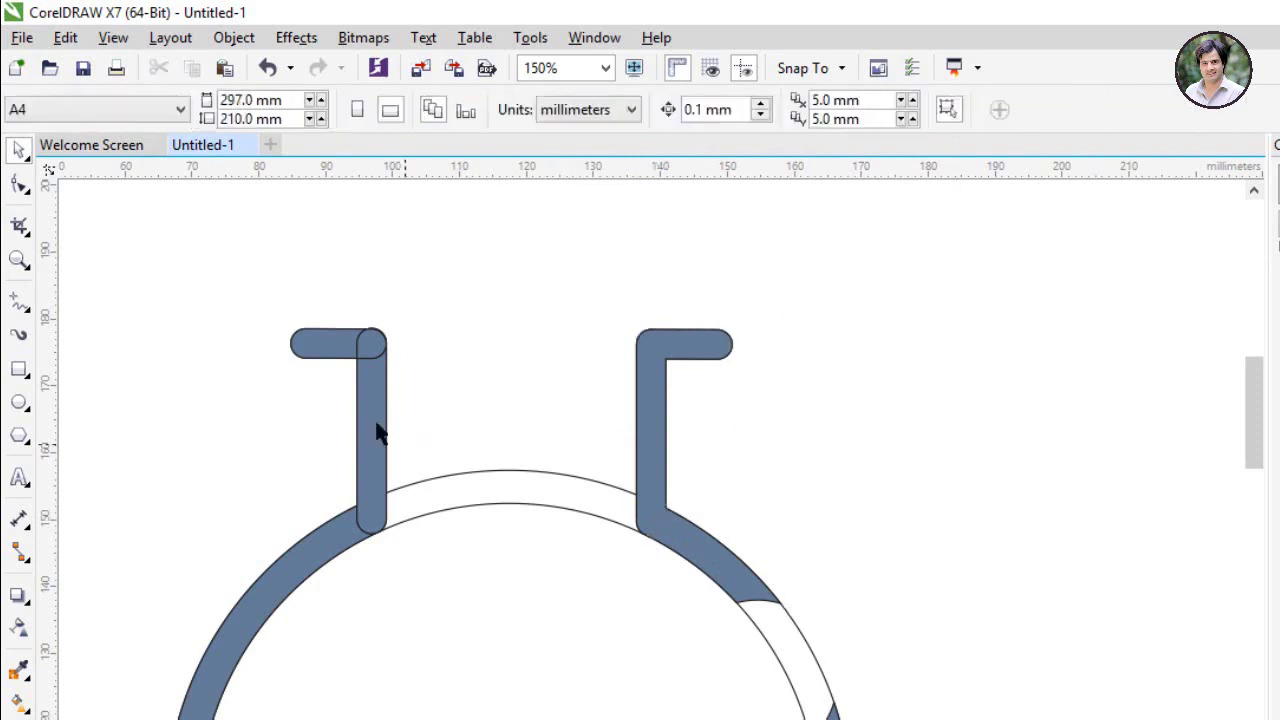
# Step: Weld the left bar shape to the large filled ring section it overlaps
pyautogui.click(322, 348)
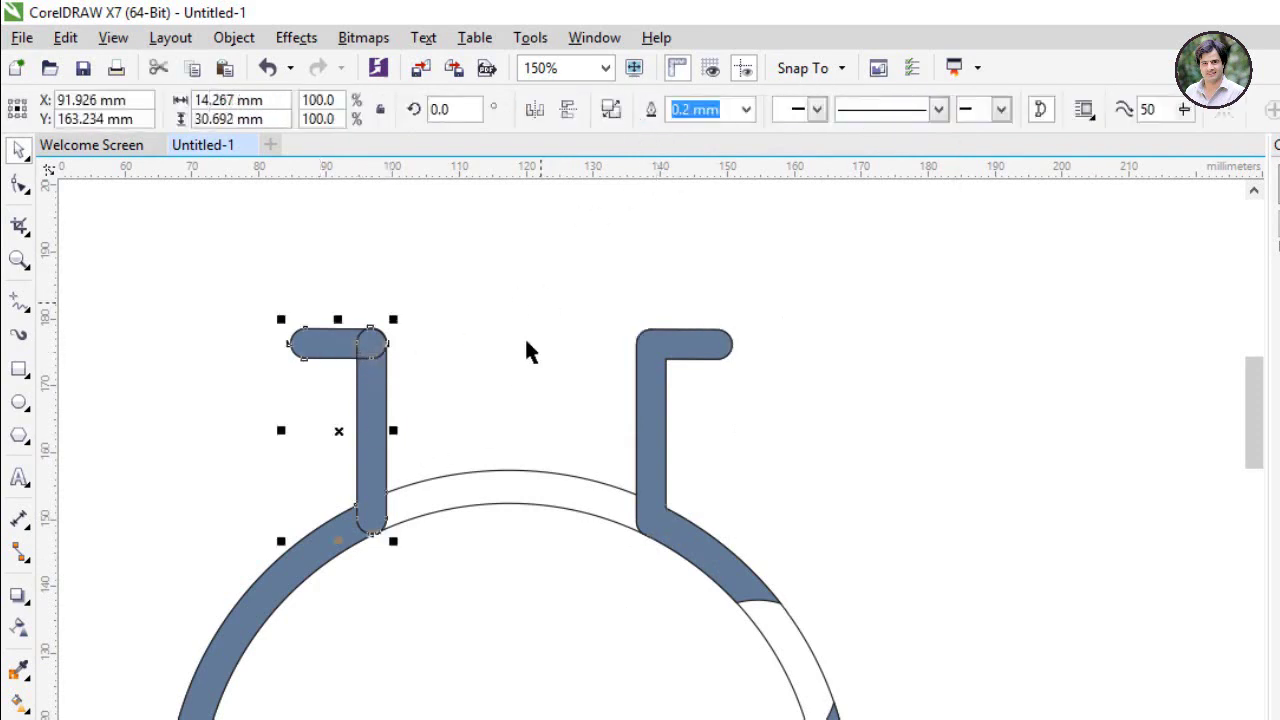
pyautogui.scroll(-2, 450, 380)
pyautogui.keyDown('shift'); pyautogui.click(343, 449); pyautogui.keyUp('shift')
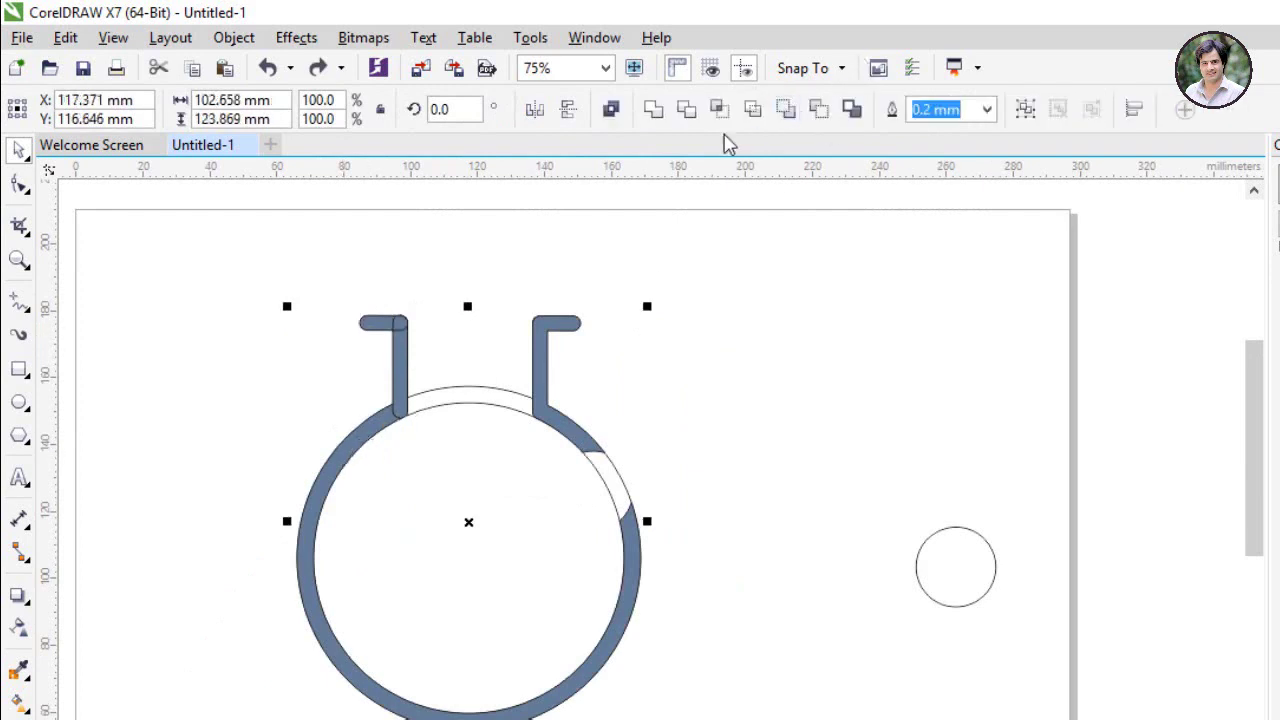
pyautogui.click(605, 425)
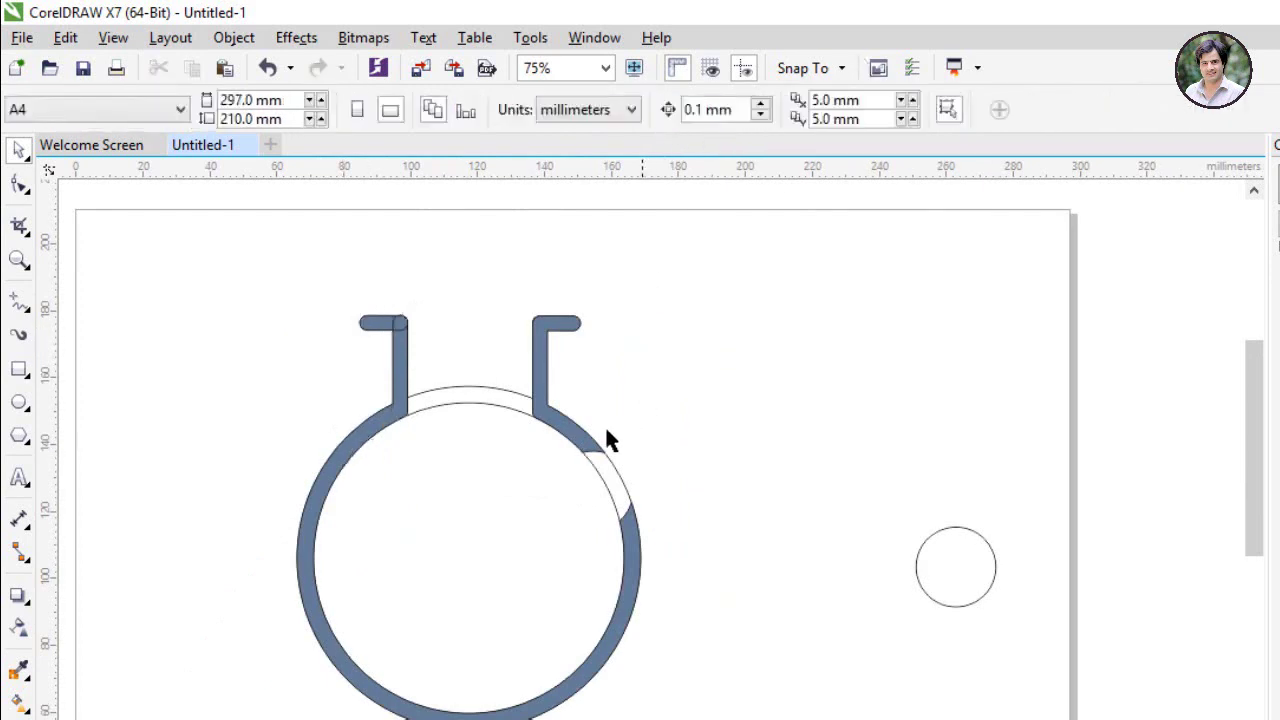
# Step: Weld the right bar shape and the large ring section with the left bar into one shape
pyautogui.click(588, 440)
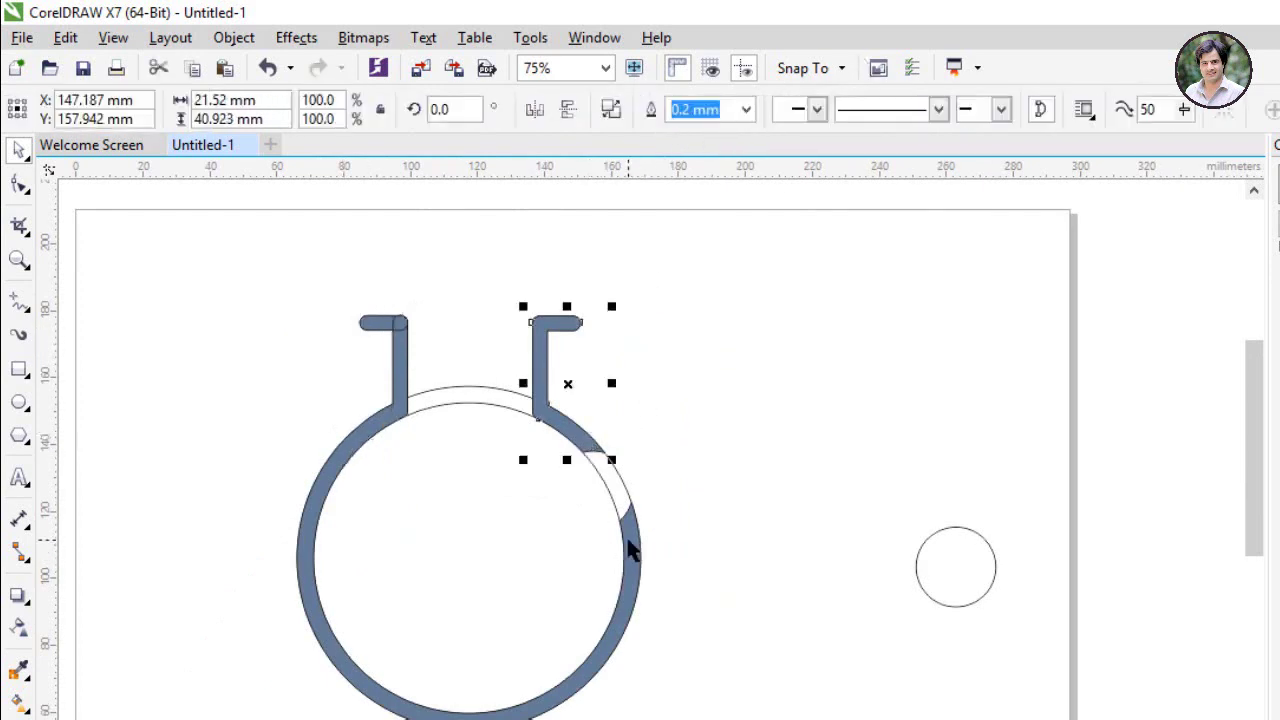
pyautogui.keyDown('shift'); pyautogui.click(634, 508); pyautogui.keyUp('shift')
pyautogui.click(649, 113)
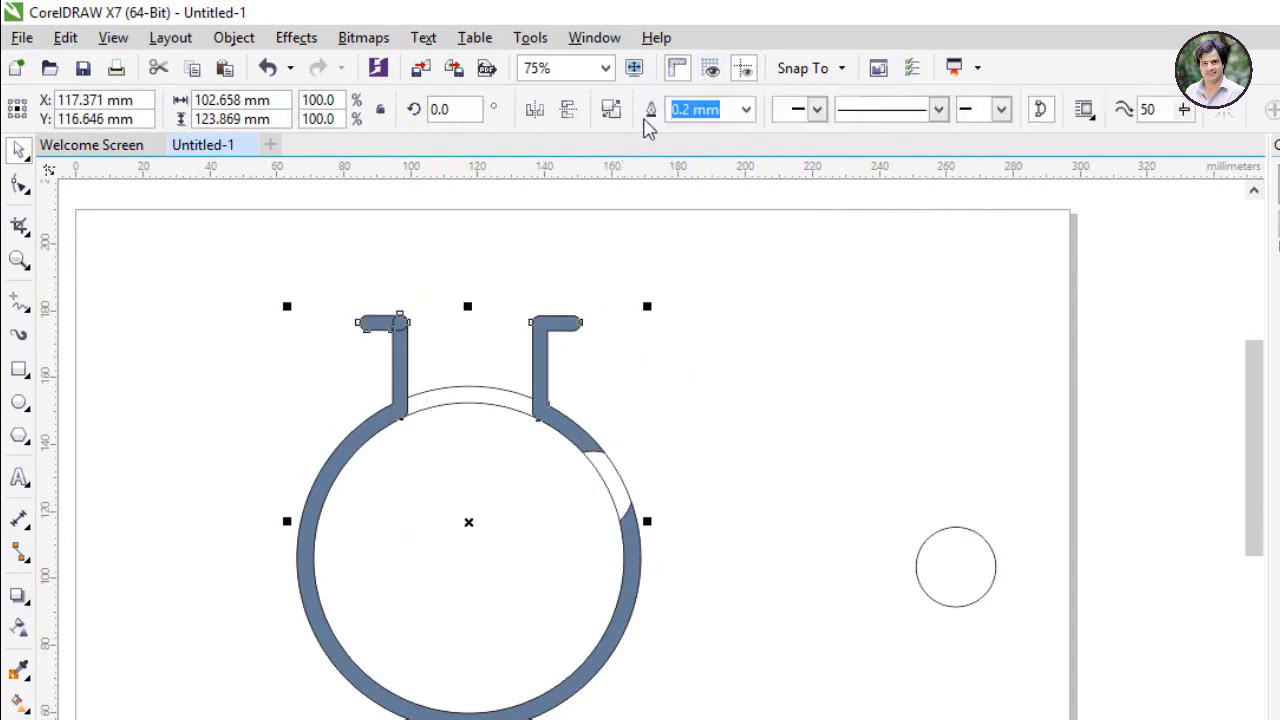
# Step: Delete the leftover unfilled inner and outer ring outlines, keeping only the filled shape
pyautogui.click(624, 490)
pyautogui.moveTo(483, 399); pyautogui.dragTo(480, 486)
pyautogui.press('Delete')
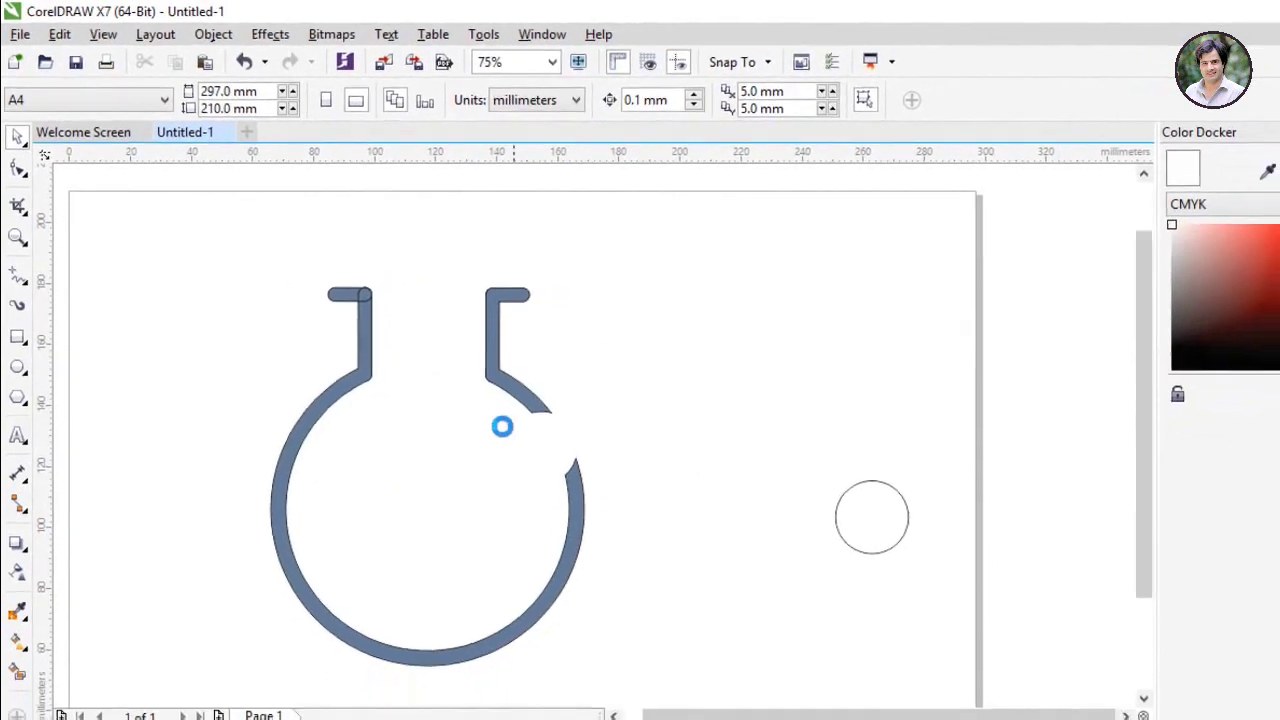
# Step: Move the spare circle from the right side of the page to inside the ring, beside the gap
pyautogui.scroll(-1, 530, 445)
pyautogui.scroll(1, 486, 350)
pyautogui.scroll(-1, 173, 238)
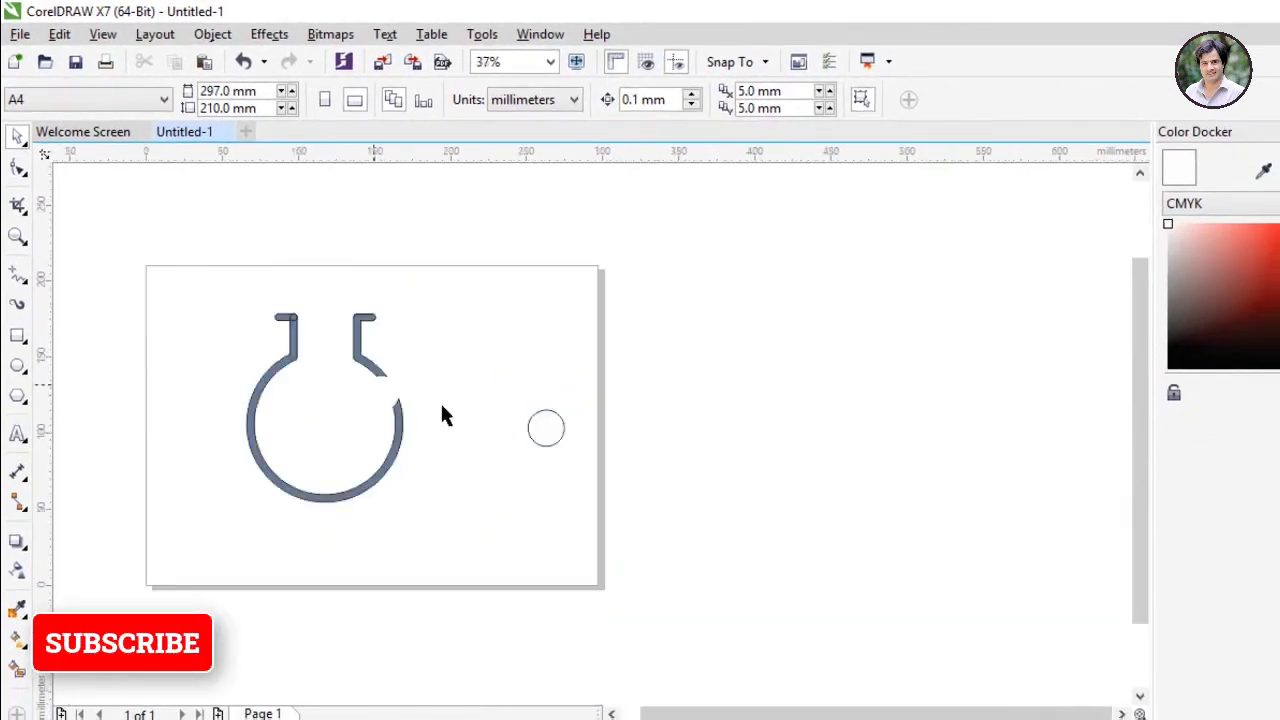
pyautogui.click(533, 428)
pyautogui.moveTo(540, 422); pyautogui.dragTo(530, 270)
pyautogui.click(474, 423)
pyautogui.scroll(2, 371, 420)
pyautogui.click(660, 343)
# Step: Copy the circle, shrink the copy to about 10.6 mm and place it in the ring's gap, up and right of the original
pyautogui.click(390, 370)
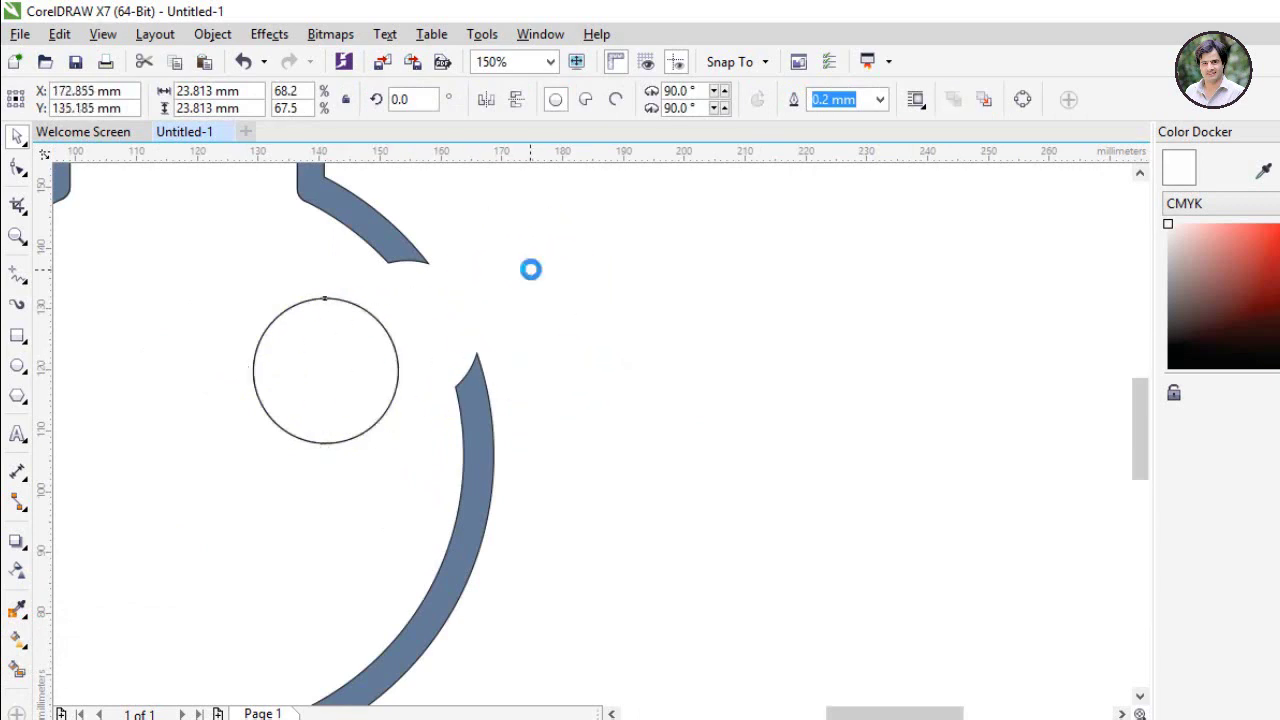
pyautogui.moveTo(598, 357); pyautogui.dragTo(518, 290)
pyautogui.moveTo(476, 236); pyautogui.dragTo(484, 282)
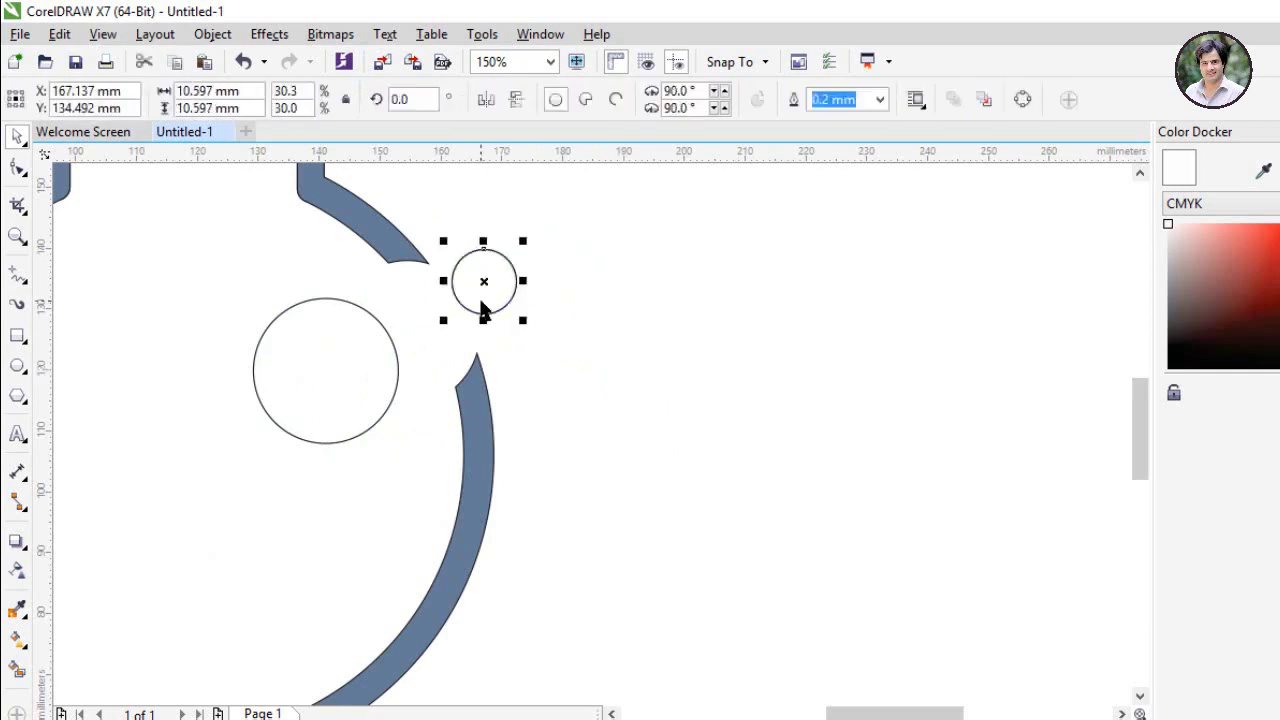
# Step: Add a larger circle copy about 28.9 mm in diameter over the ring's lower end, touching the small and medium circles
pyautogui.moveTo(483, 297); pyautogui.dragTo(320, 537)
pyautogui.moveTo(423, 397); pyautogui.dragTo(495, 392)
pyautogui.moveTo(389, 450); pyautogui.dragTo(356, 480)
pyautogui.click(715, 405)
pyautogui.click(510, 335)
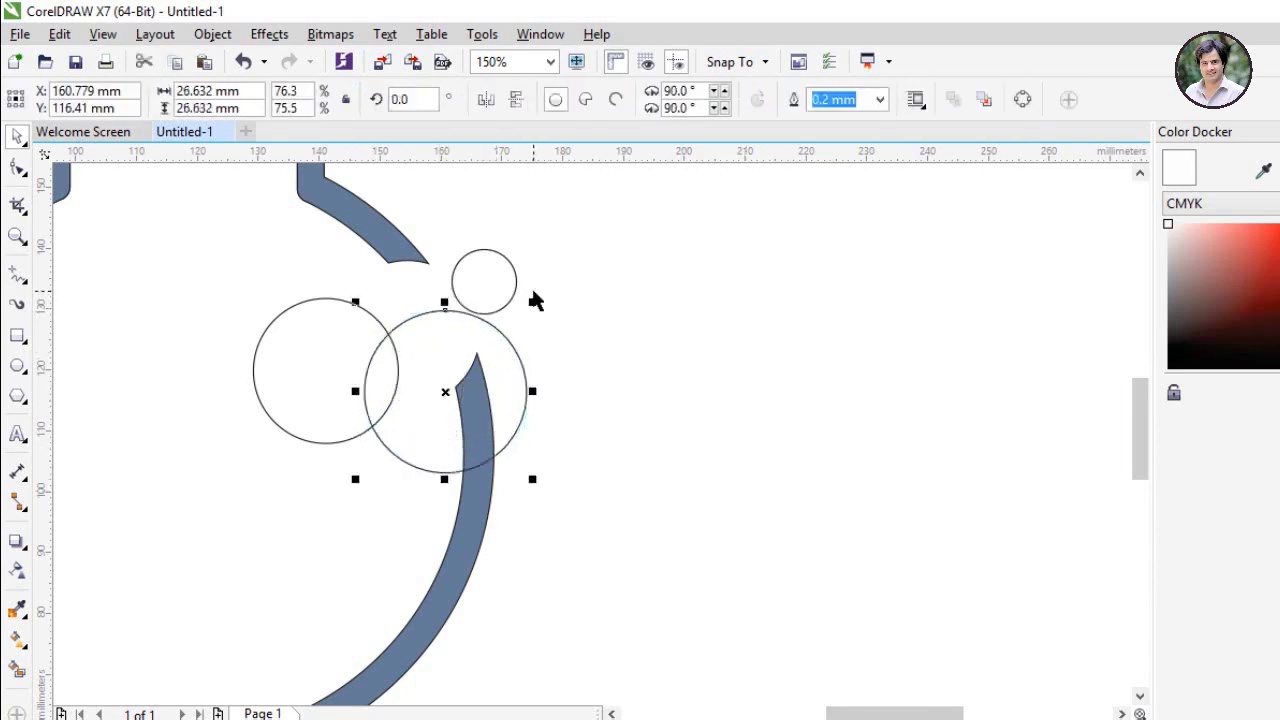
pyautogui.moveTo(534, 299); pyautogui.dragTo(659, 305)
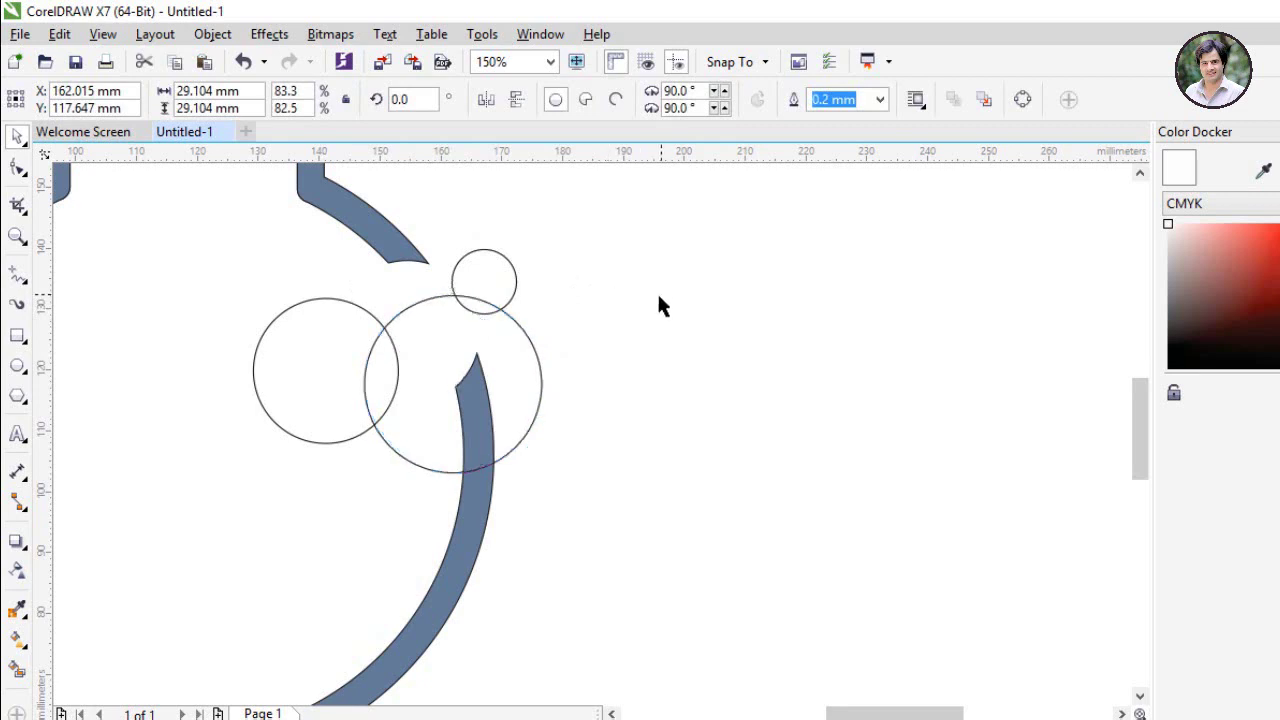
pyautogui.click(659, 298)
pyautogui.moveTo(414, 340); pyautogui.dragTo(438, 357)
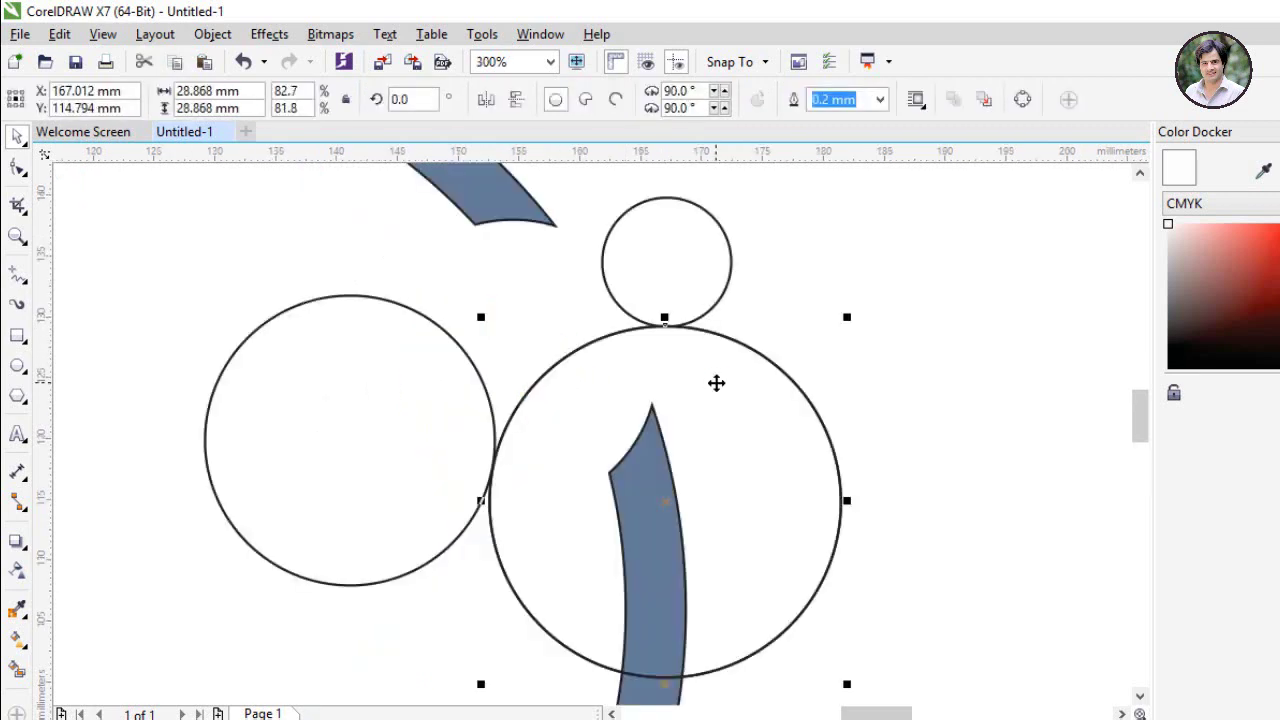
# Step: Copy the large circle over the ring's upper end, positioned against the small and medium circles on the opposite side
pyautogui.moveTo(715, 383); pyautogui.dragTo(549, 340)
pyautogui.scroll(-4, 540, 329)
pyautogui.scroll(6, 537, 328)
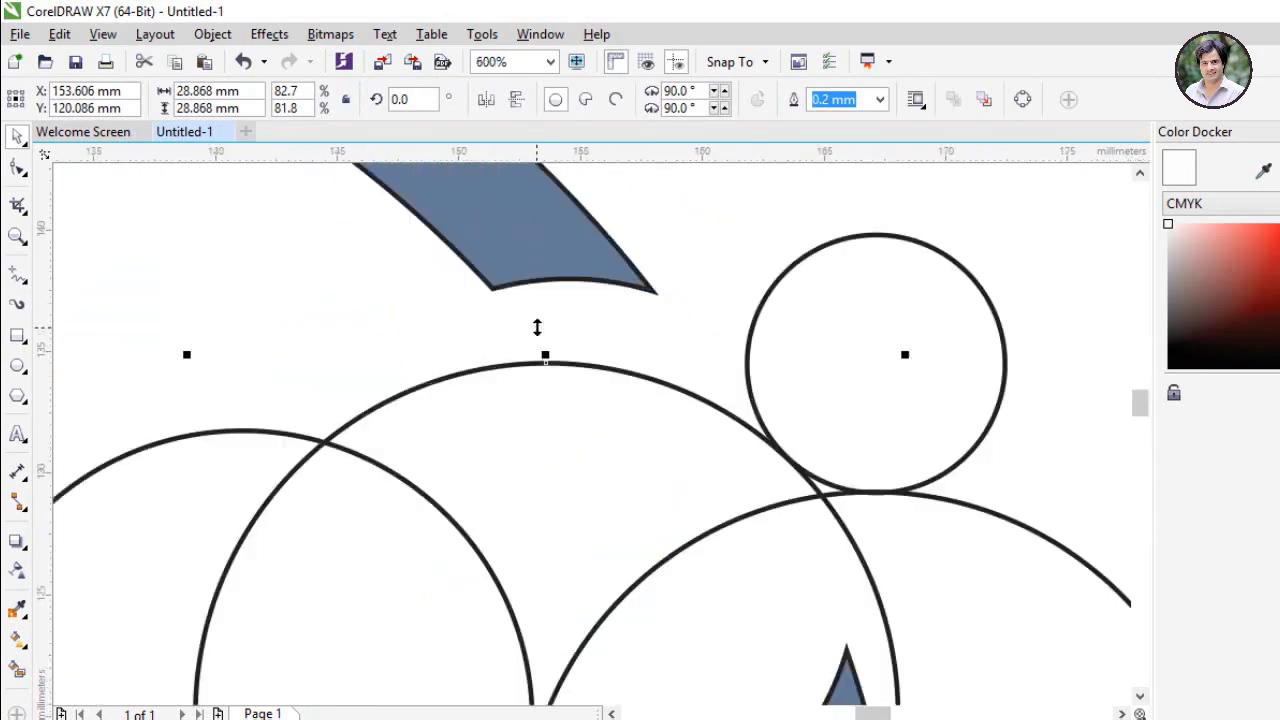
pyautogui.scroll(-5, 518, 421)
pyautogui.scroll(3, 540, 377)
pyautogui.moveTo(517, 497); pyautogui.dragTo(474, 216)
pyautogui.click(787, 222)
pyautogui.scroll(4, 392, 486)
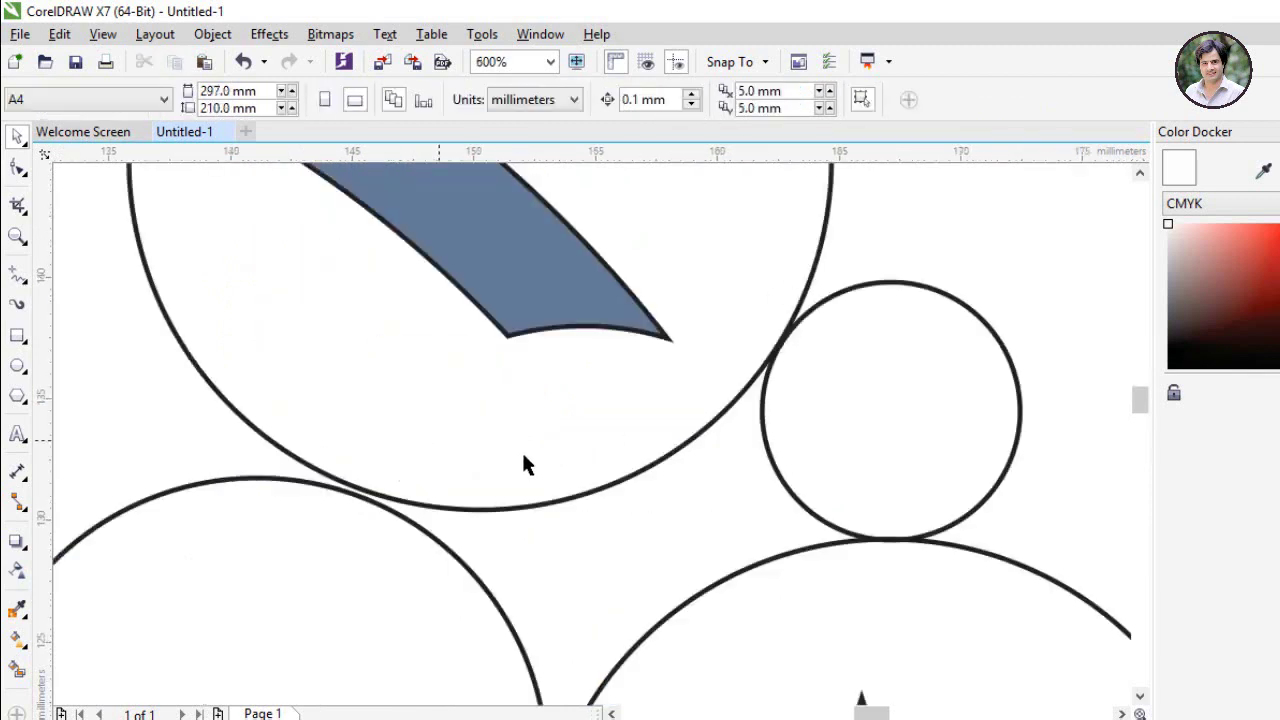
pyautogui.moveTo(474, 421)
pyautogui.mouseDown()
pyautogui.moveTo(449, 423)
pyautogui.moveTo(461, 420)
pyautogui.mouseUp()
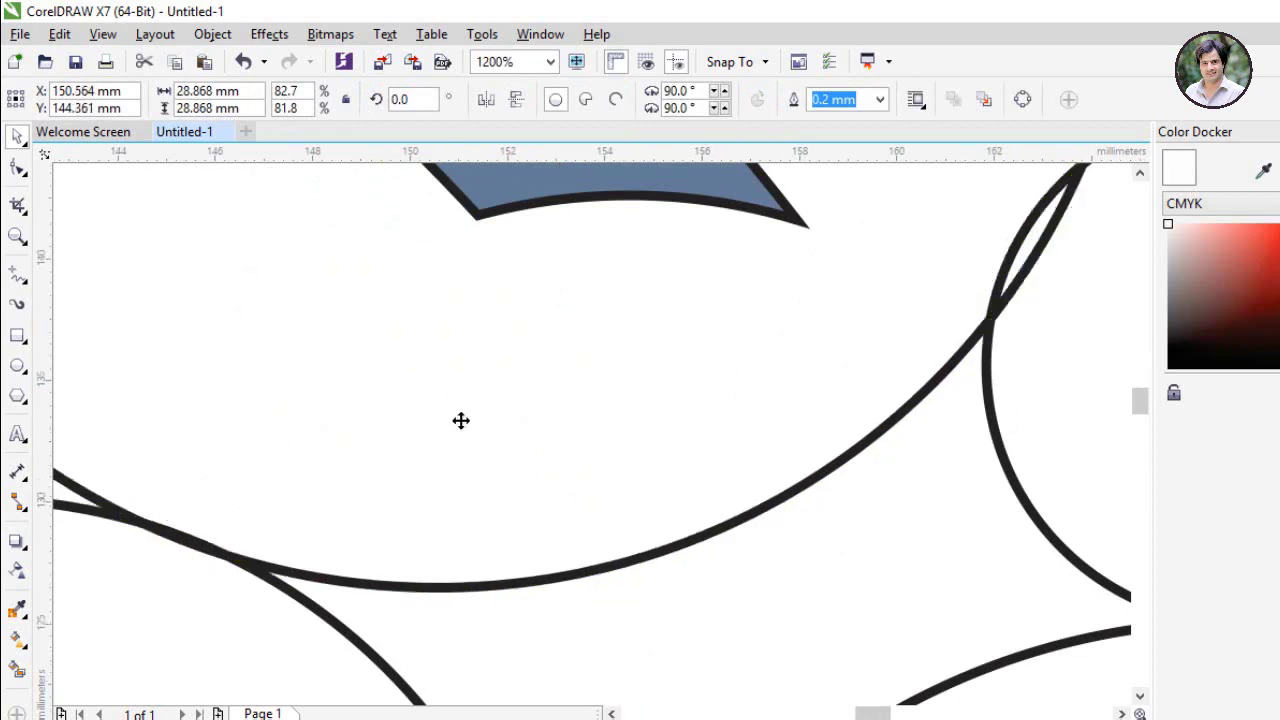
pyautogui.scroll(-4, 461, 420)
pyautogui.scroll(-2, 510, 360)
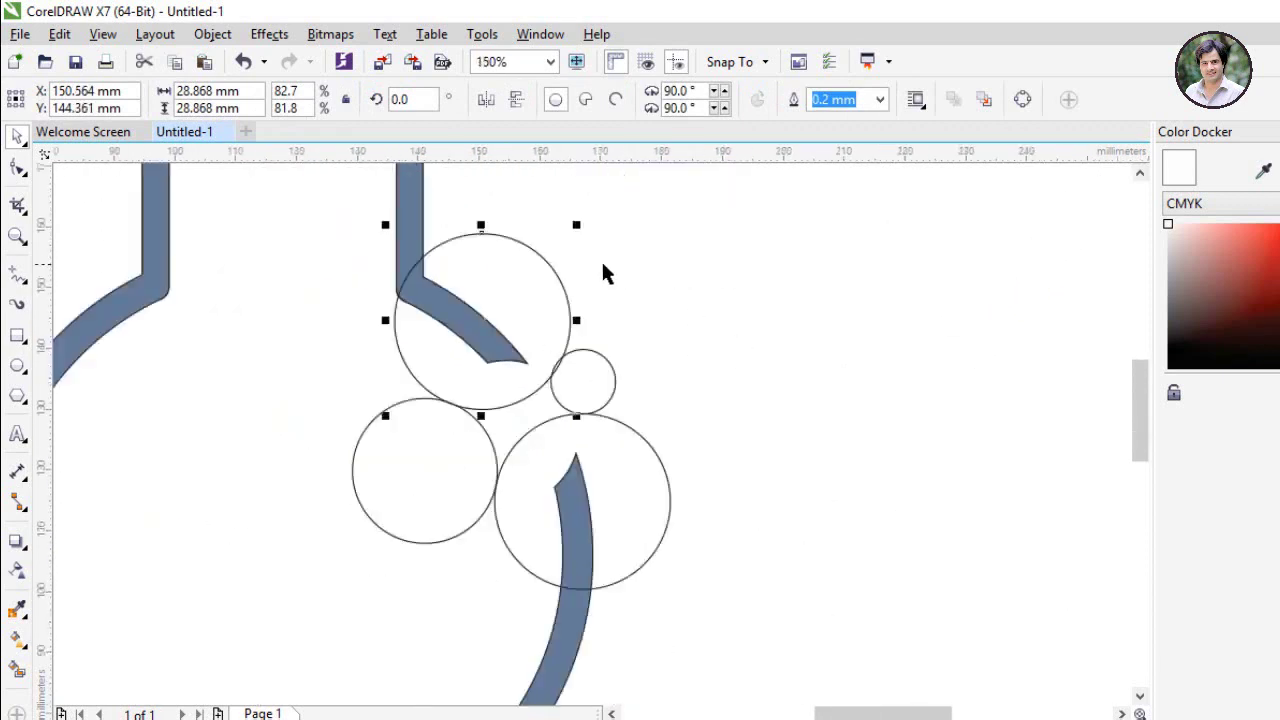
pyautogui.scroll(2, 604, 272)
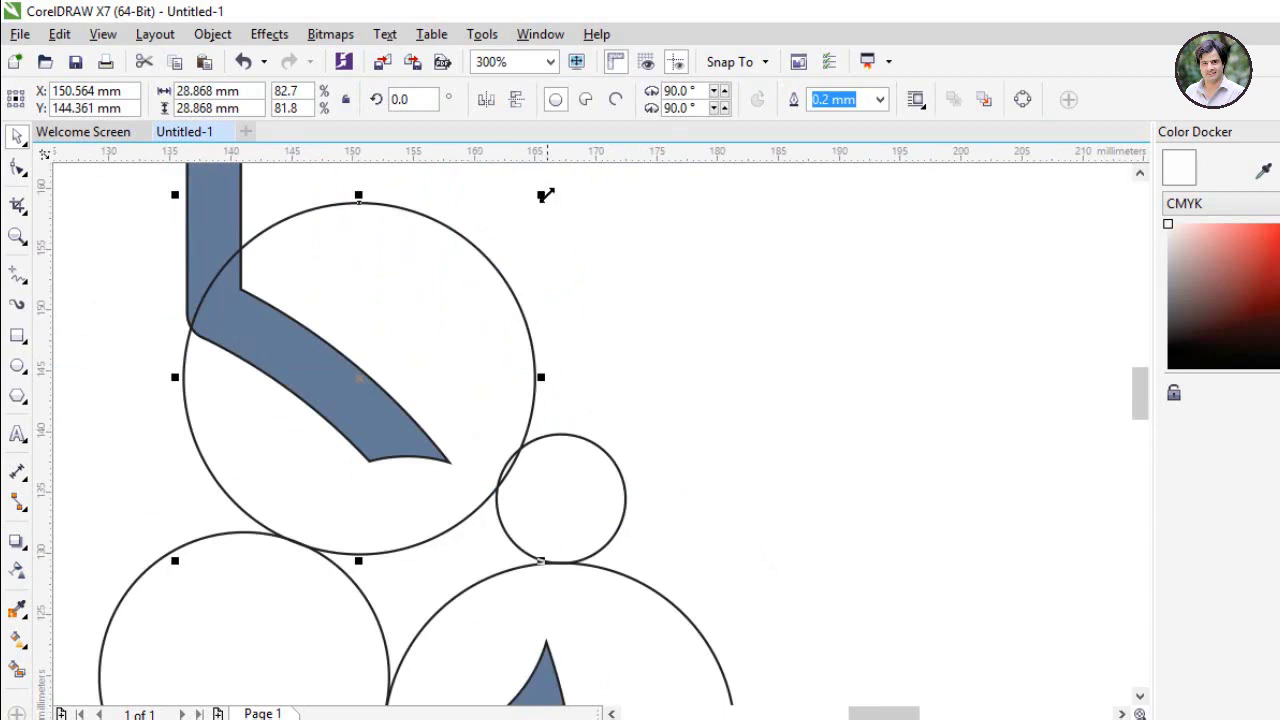
# Step: Try shrinking the upper large circle, undo that, and nudge both large circles to slightly overlap the small and medium circles
pyautogui.moveTo(545, 195); pyautogui.dragTo(534, 194)
pyautogui.scroll(8, 500, 400)
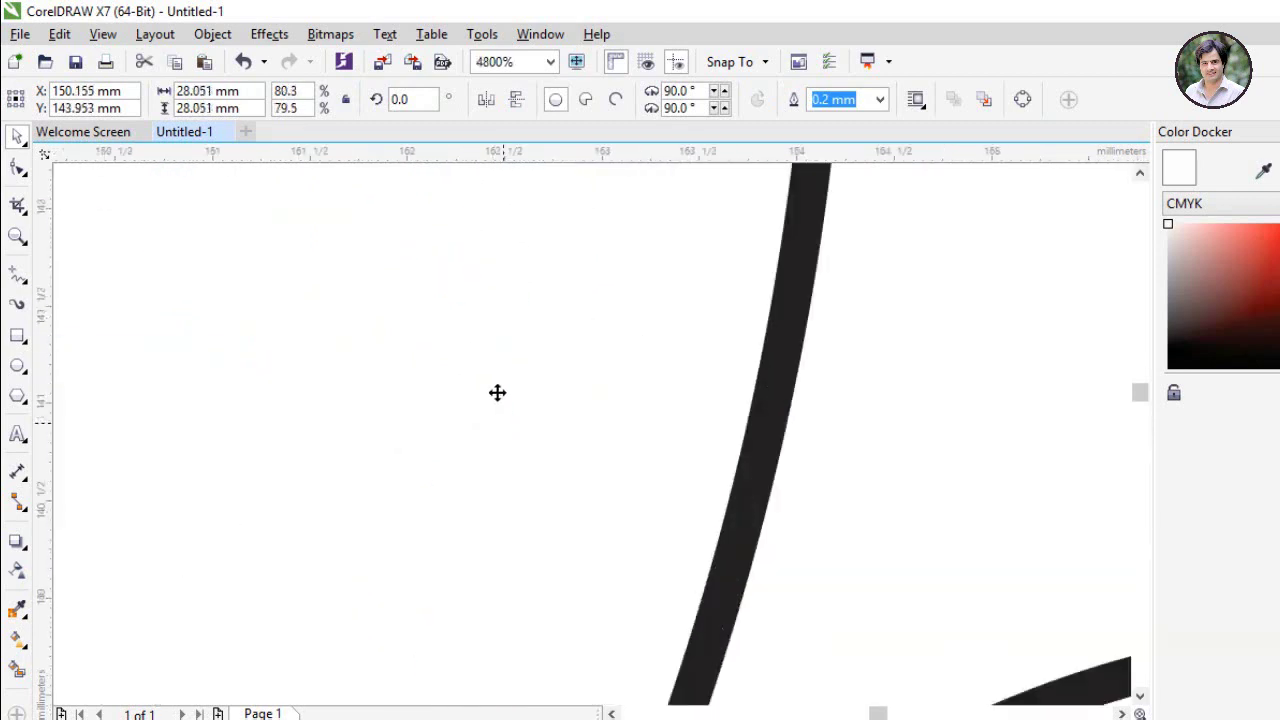
pyautogui.scroll(-4, 486, 520)
pyautogui.scroll(4, 471, 480)
pyautogui.scroll(-4, 466, 490)
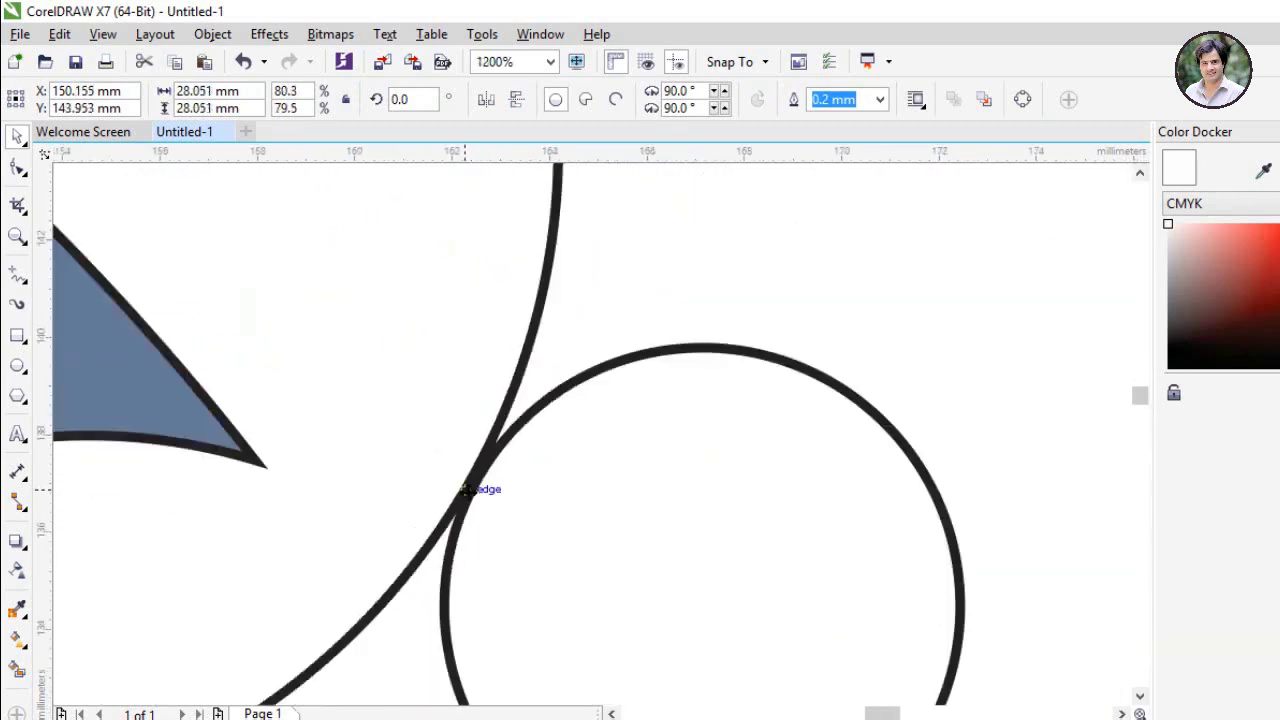
pyautogui.scroll(-2, 466, 490)
pyautogui.hotkey('ctrl', 'z')
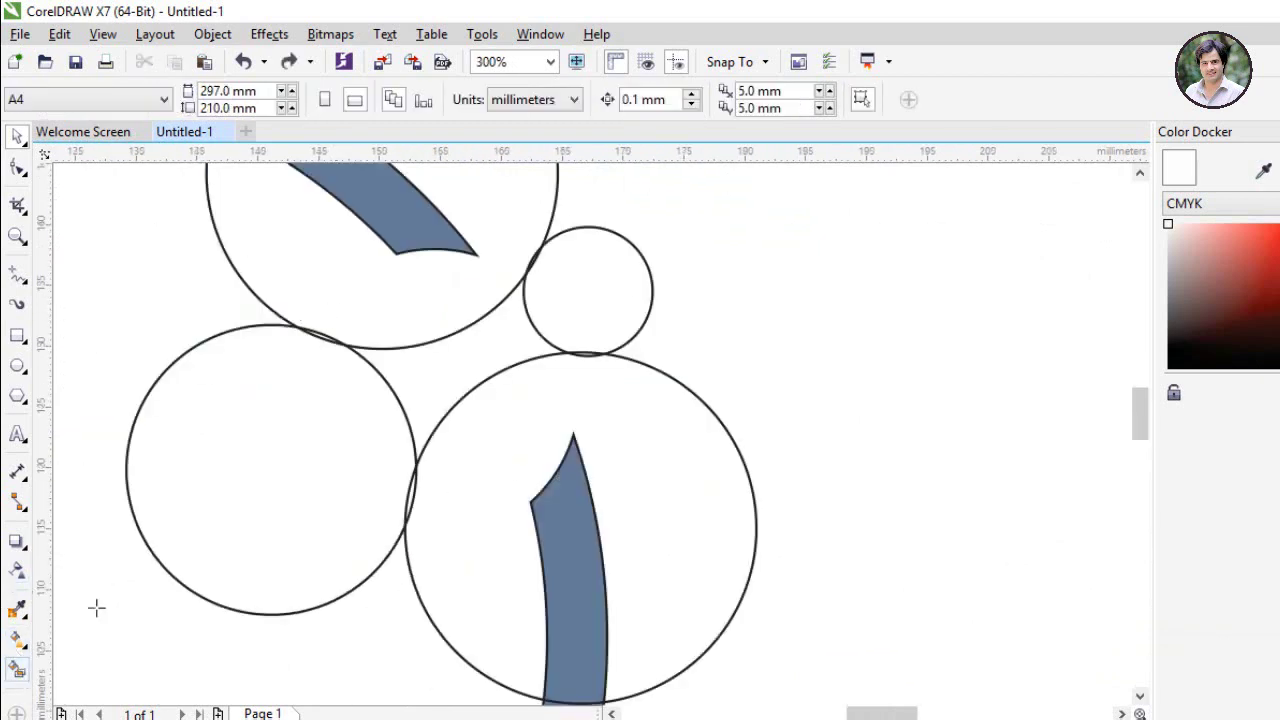
# Step: Smart Fill the medium circle, the small circle and the curved bridge area between them
pyautogui.click(281, 453)
pyautogui.click(586, 291)
pyautogui.click(494, 346)
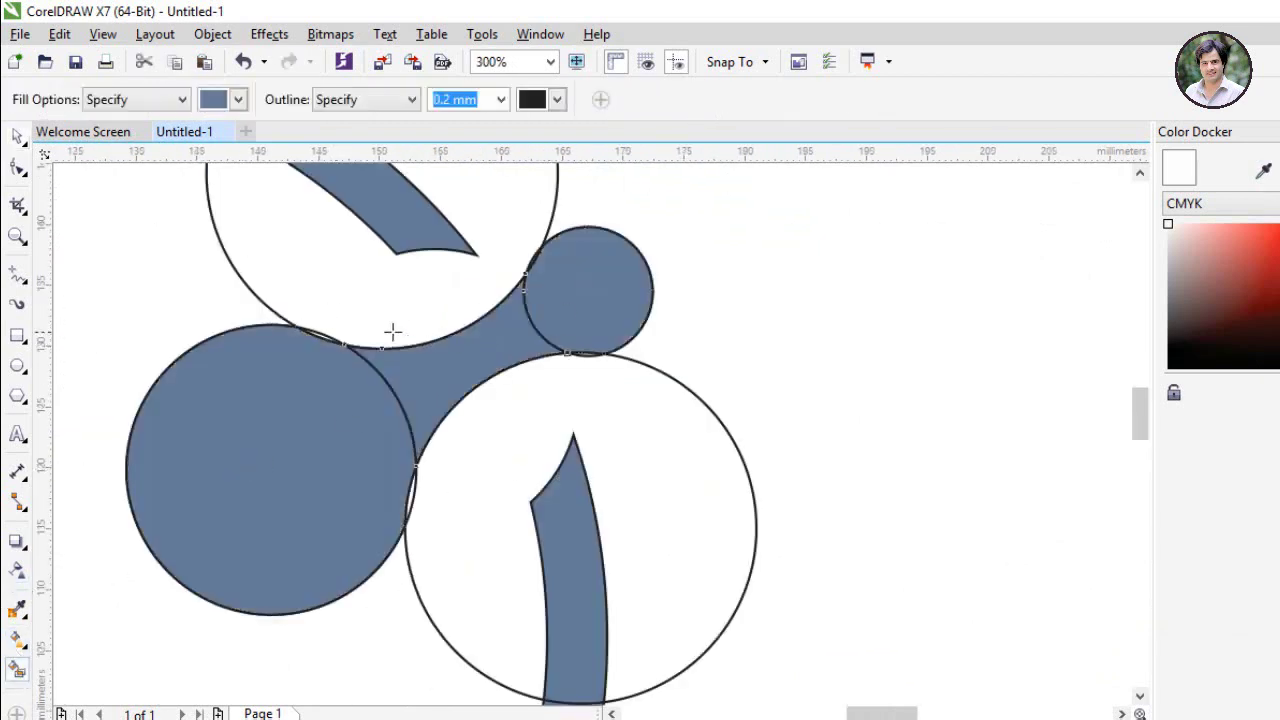
# Step: Smart Fill the four thin slivers where the large circles overlap the medium and small circles
pyautogui.scroll(2, 305, 332)
pyautogui.click(337, 340)
pyautogui.scroll(-3, 337, 340)
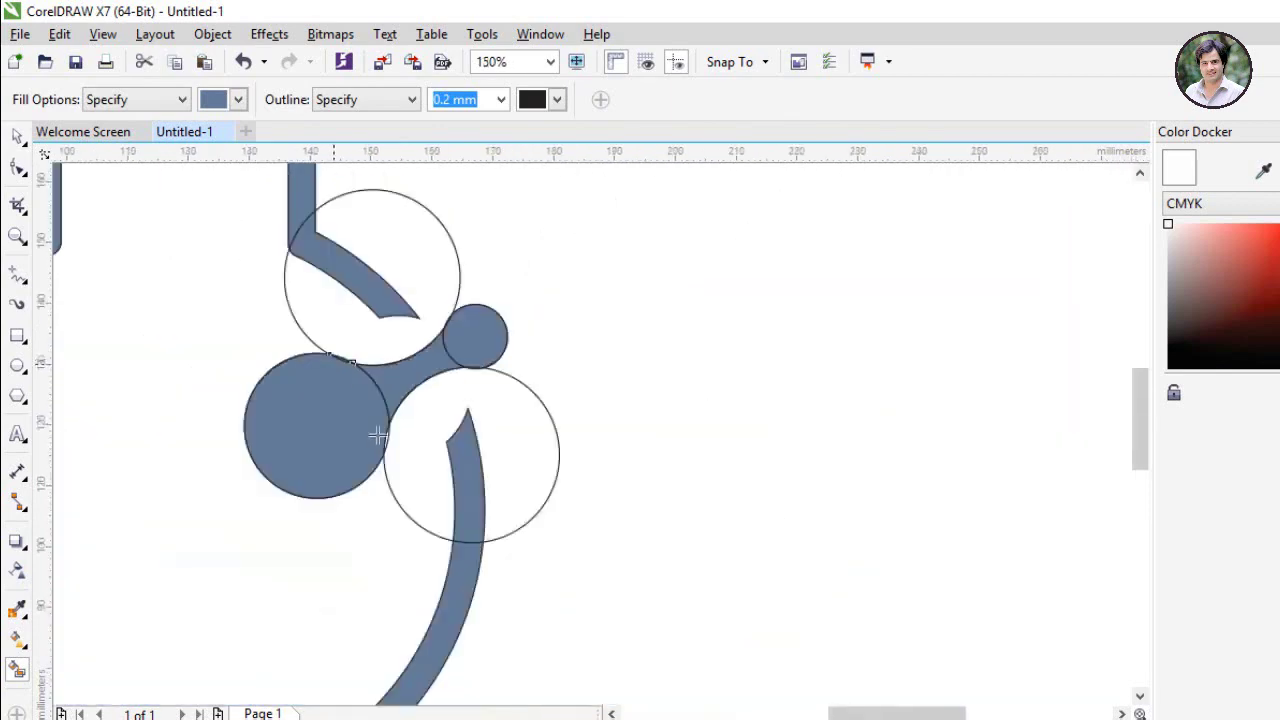
pyautogui.scroll(2, 384, 436)
pyautogui.click(380, 350)
pyautogui.scroll(-3, 380, 350)
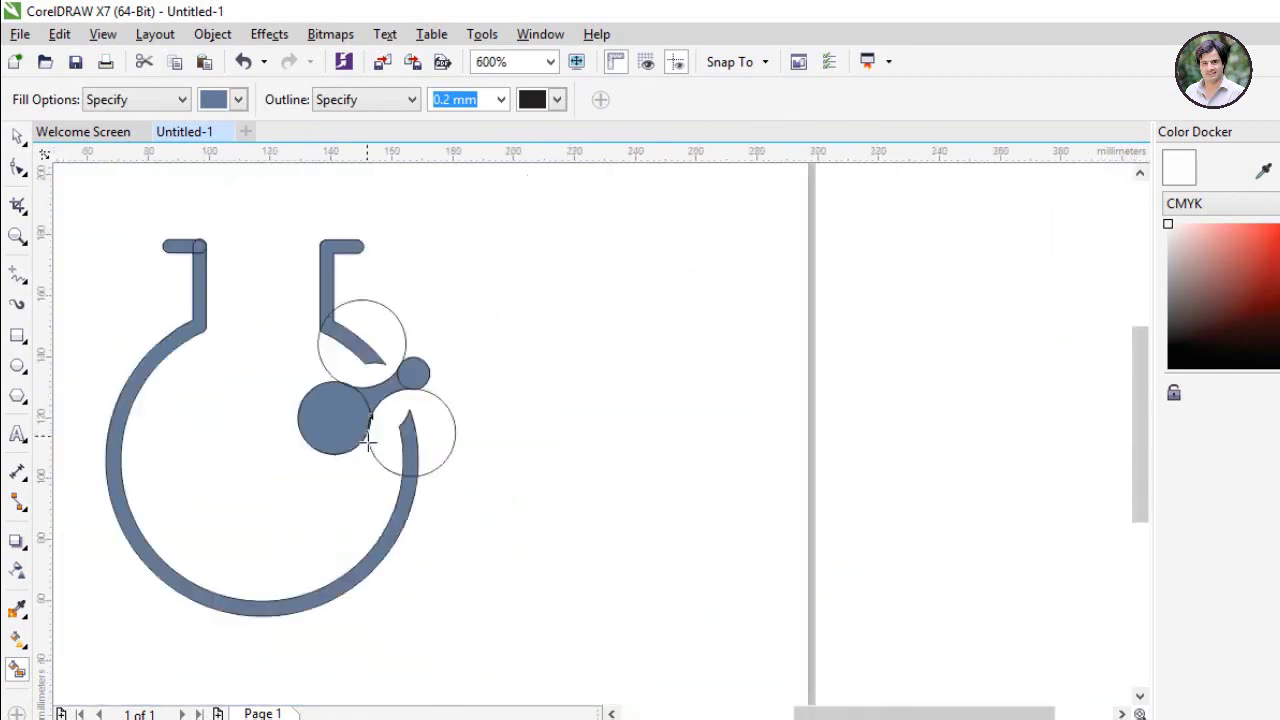
pyautogui.scroll(2, 418, 381)
pyautogui.scroll(3, 391, 409)
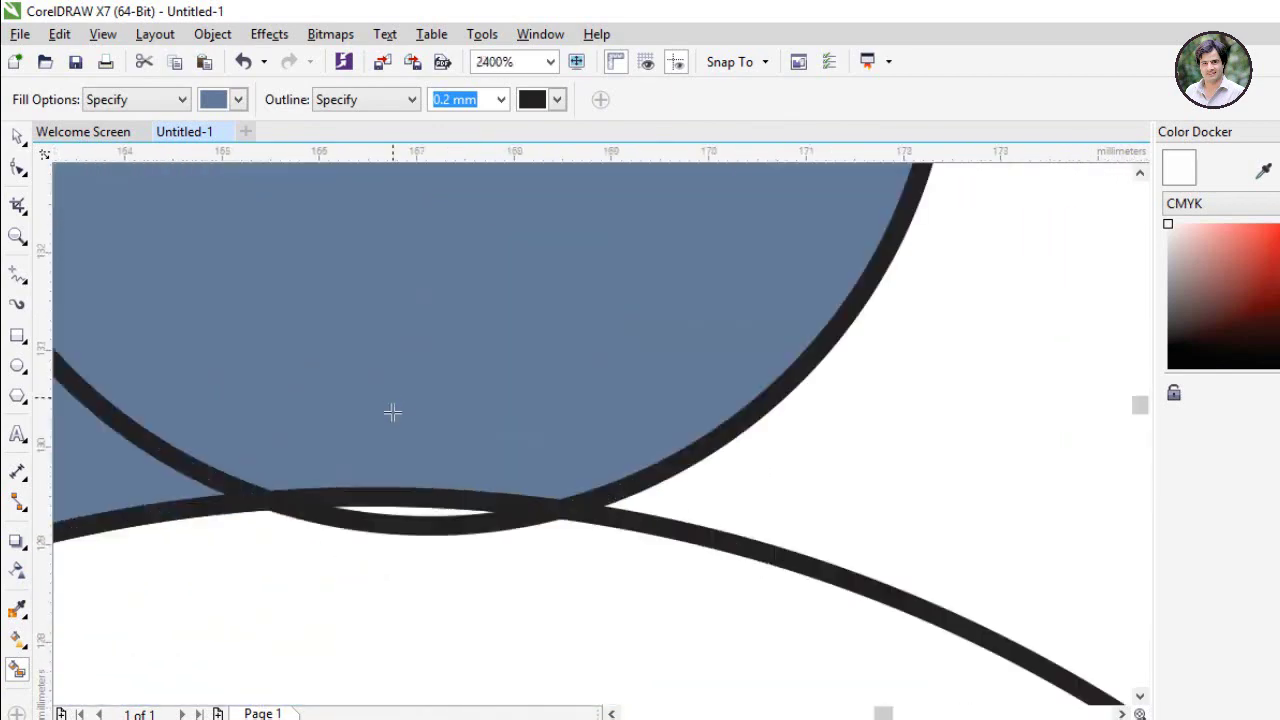
pyautogui.click(412, 510)
pyautogui.scroll(-3, 412, 508)
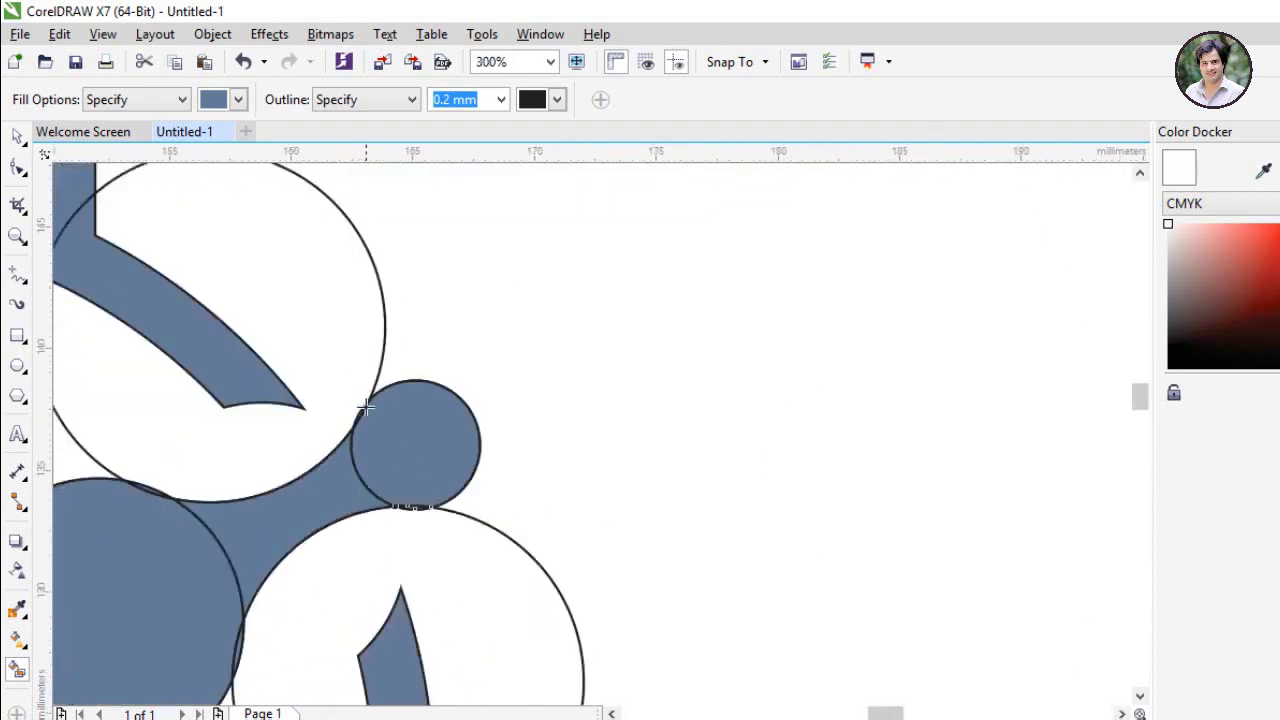
pyautogui.scroll(3, 356, 409)
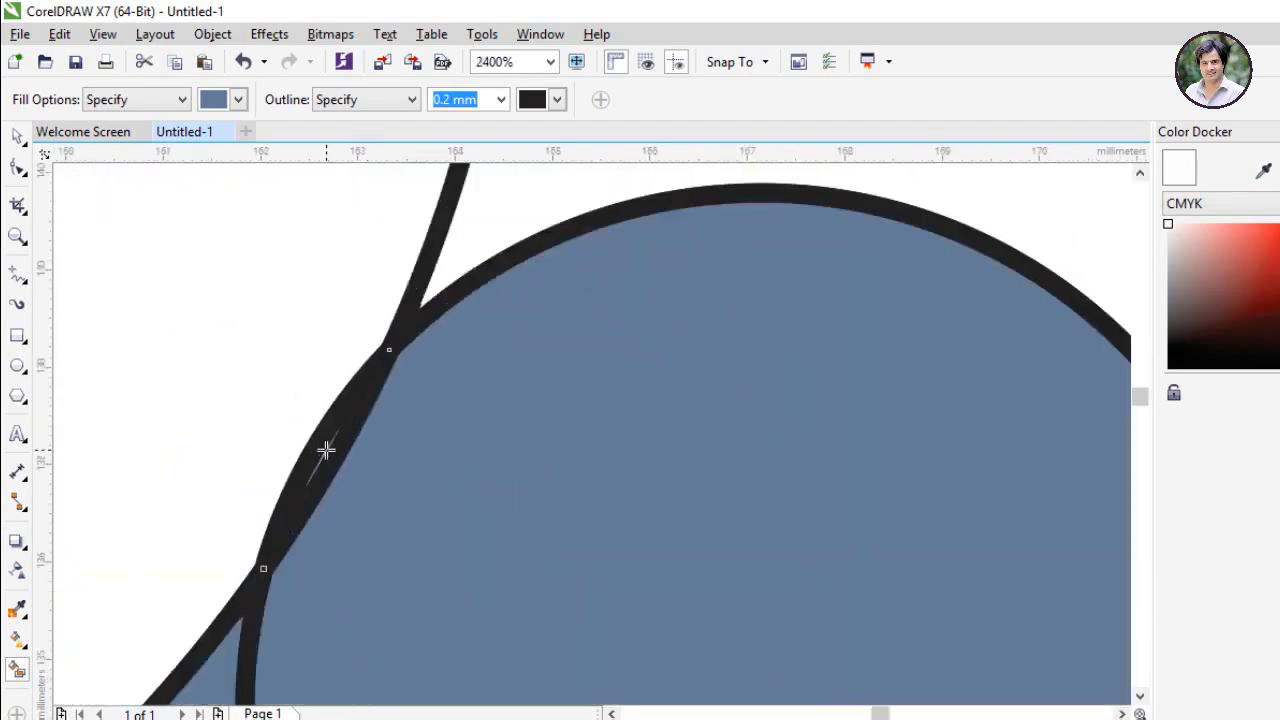
# Step: Delete the two large construction circles above and below the bridge
pyautogui.click(17, 138)
pyautogui.scroll(-5, 400, 330)
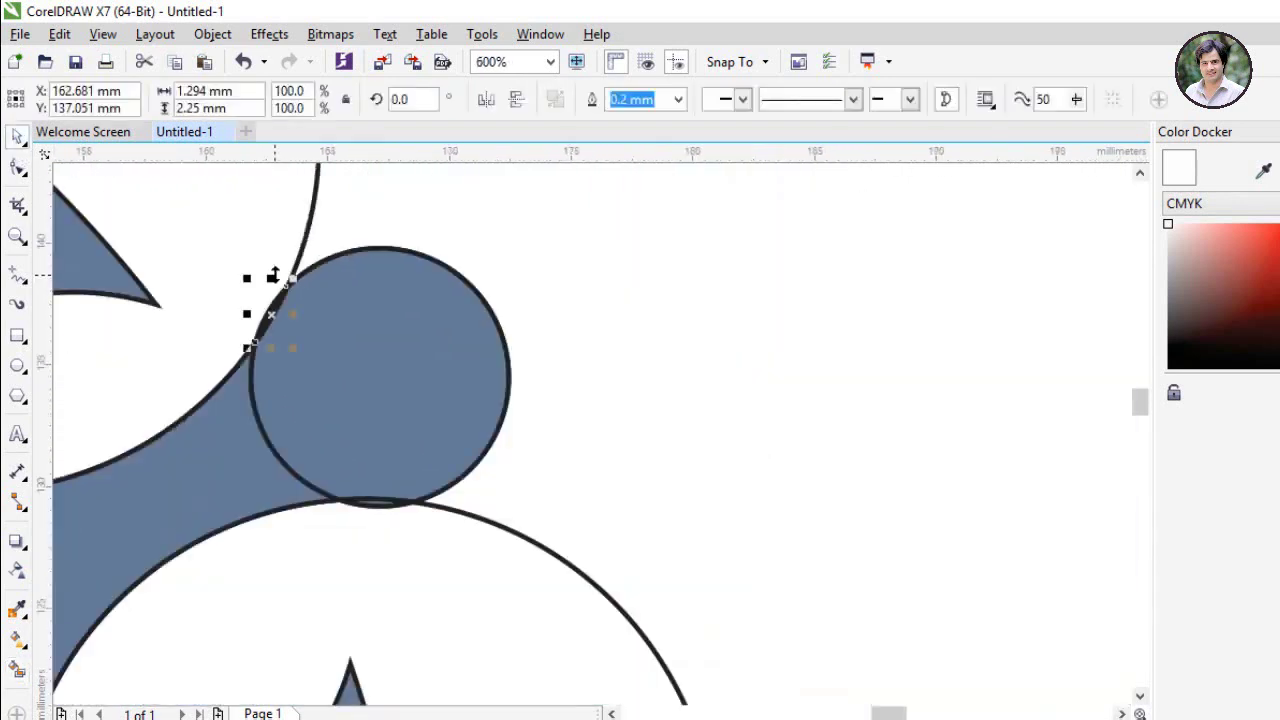
pyautogui.click(334, 284)
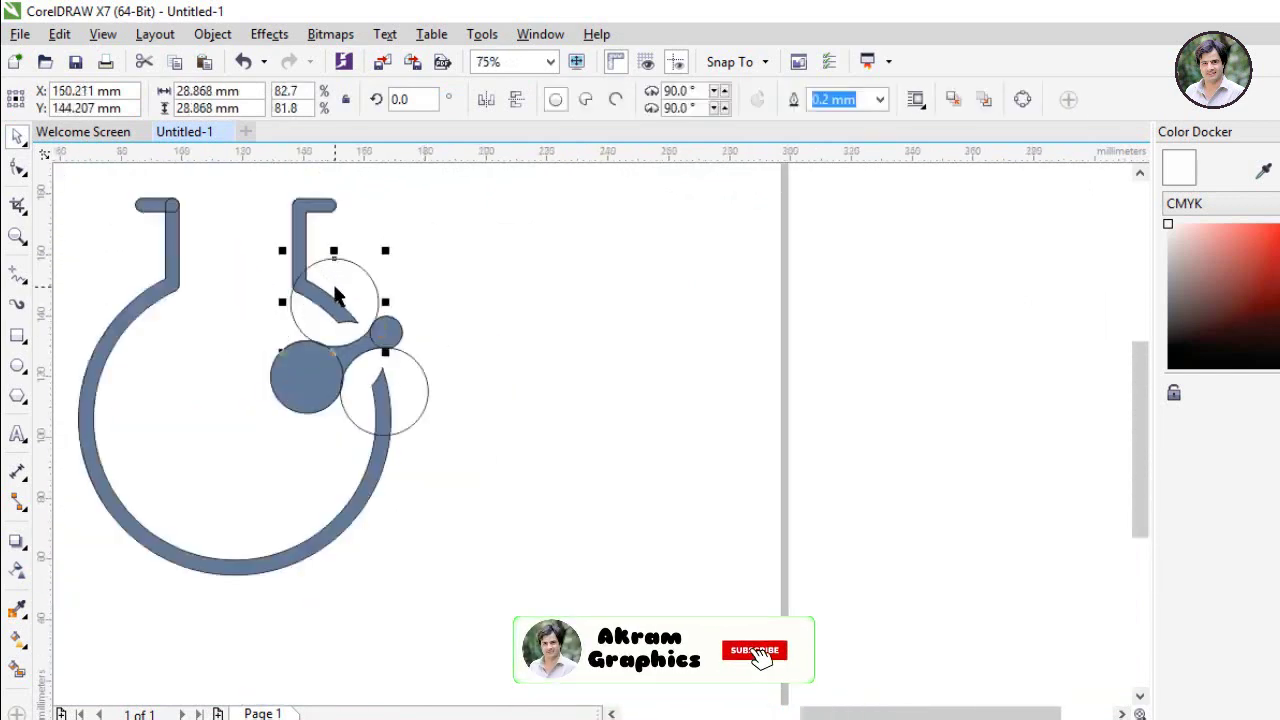
pyautogui.press('Delete')
# Step: Weld the four thin overlap slivers around the small and medium circles together
pyautogui.scroll(4, 390, 340)
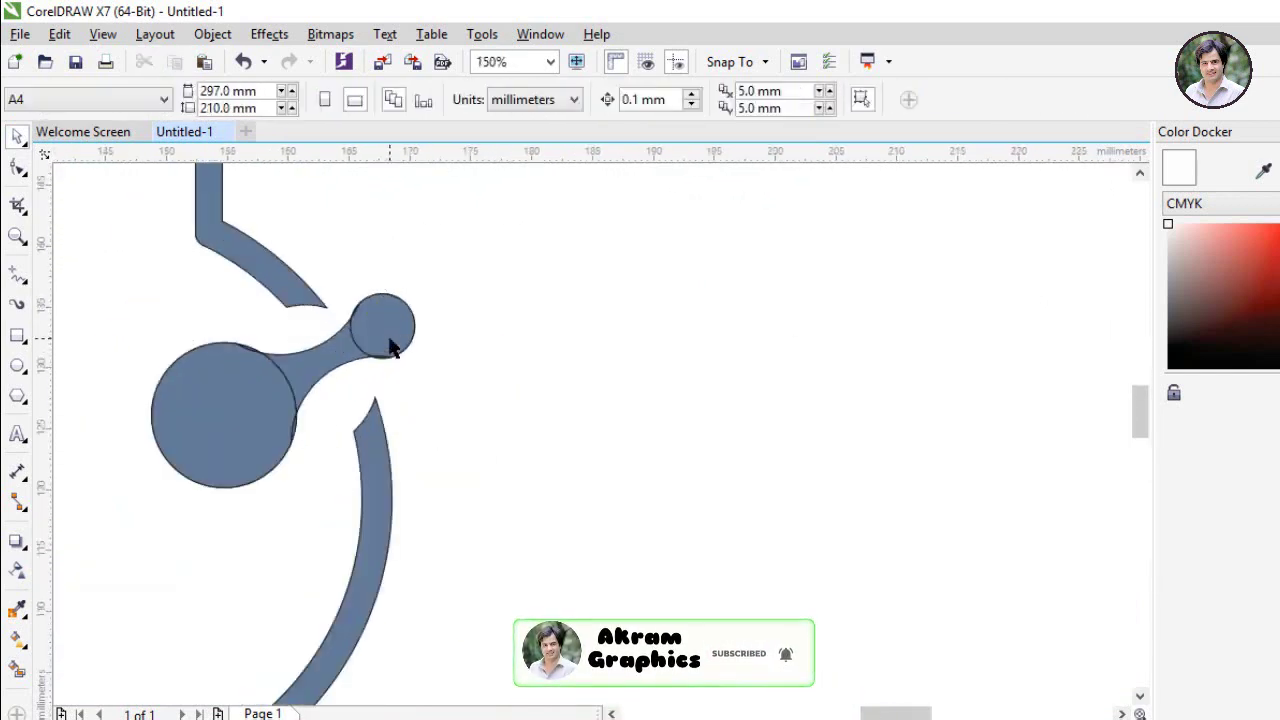
pyautogui.scroll(-1, 343, 330)
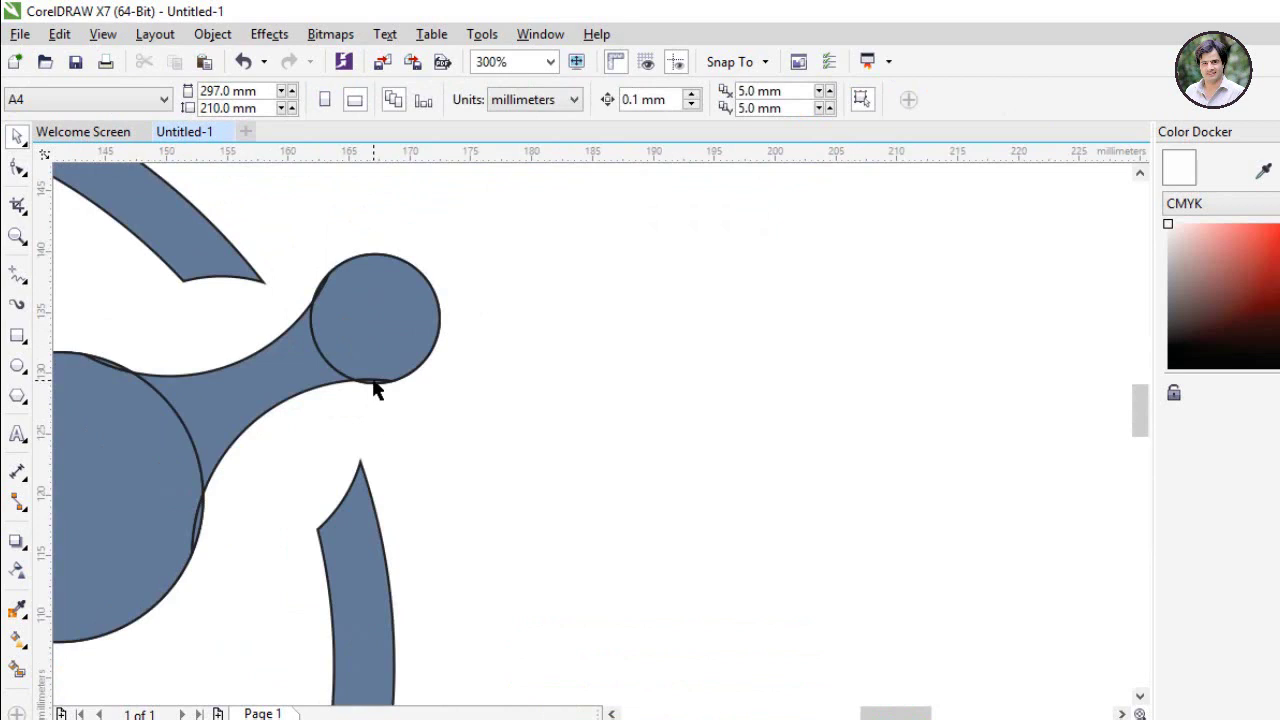
pyautogui.click(372, 386)
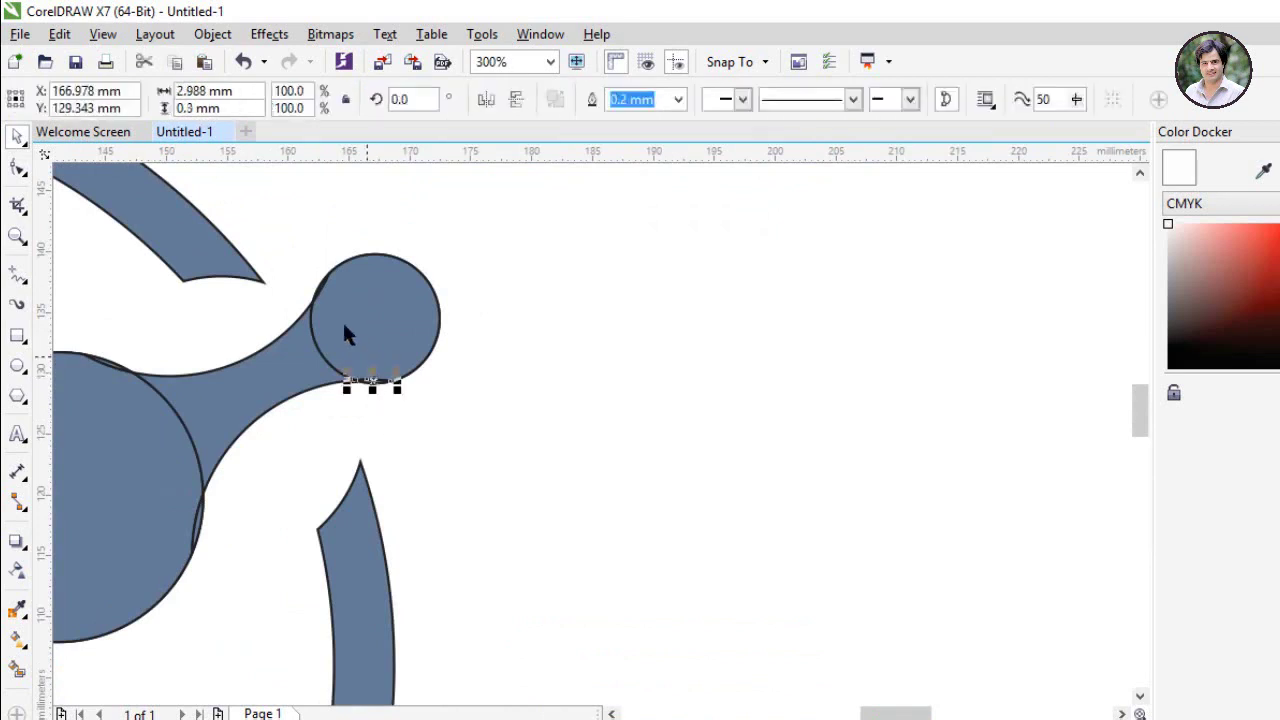
pyautogui.keyDown('shift'); pyautogui.click(316, 290); pyautogui.keyUp('shift')
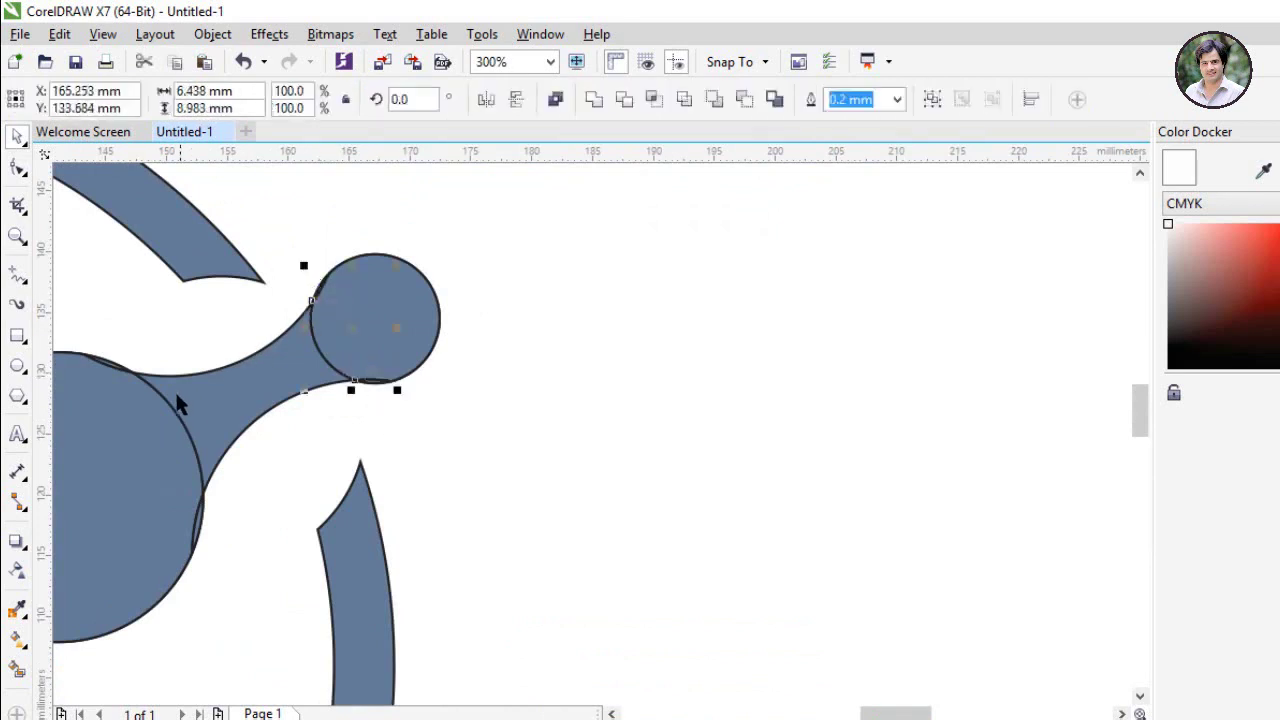
pyautogui.keyDown('shift'); pyautogui.click(196, 532); pyautogui.keyUp('shift')
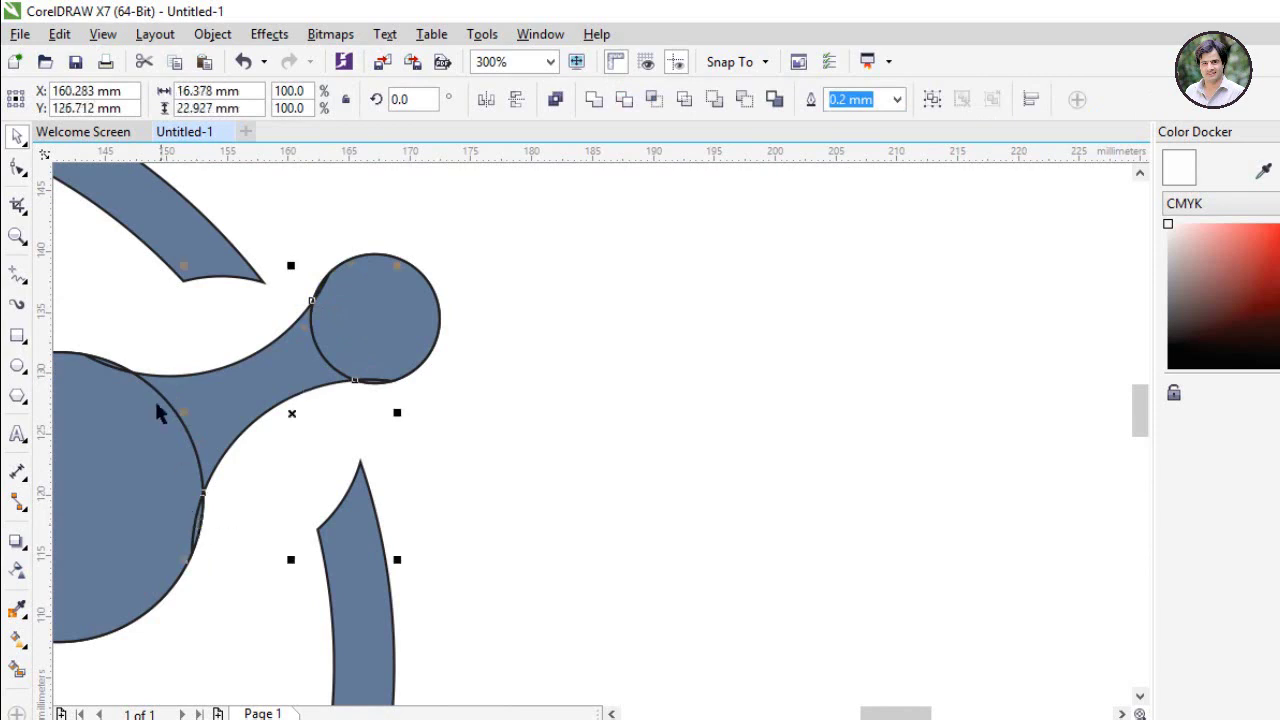
pyautogui.keyDown('shift'); pyautogui.click(110, 366); pyautogui.keyUp('shift')
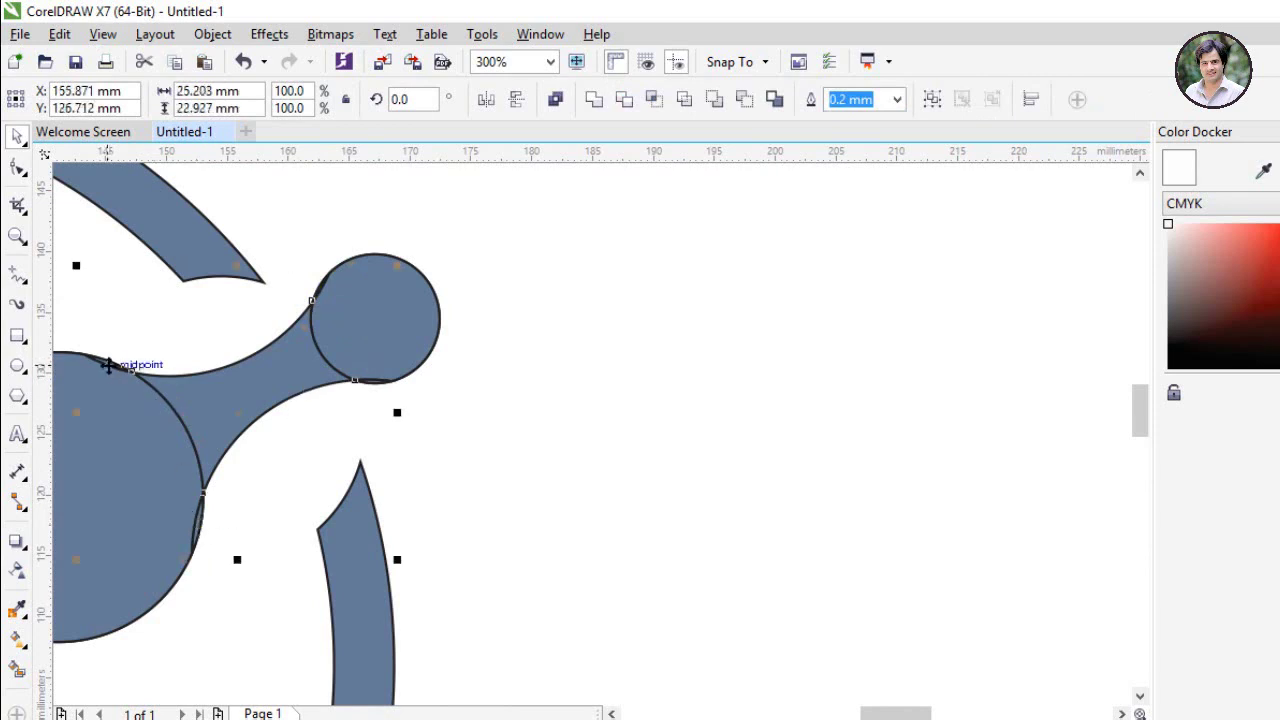
pyautogui.click(593, 99)
pyautogui.click(575, 270)
# Step: Weld the small circle, the curved bridge and the medium circle into one shape
pyautogui.click(373, 312)
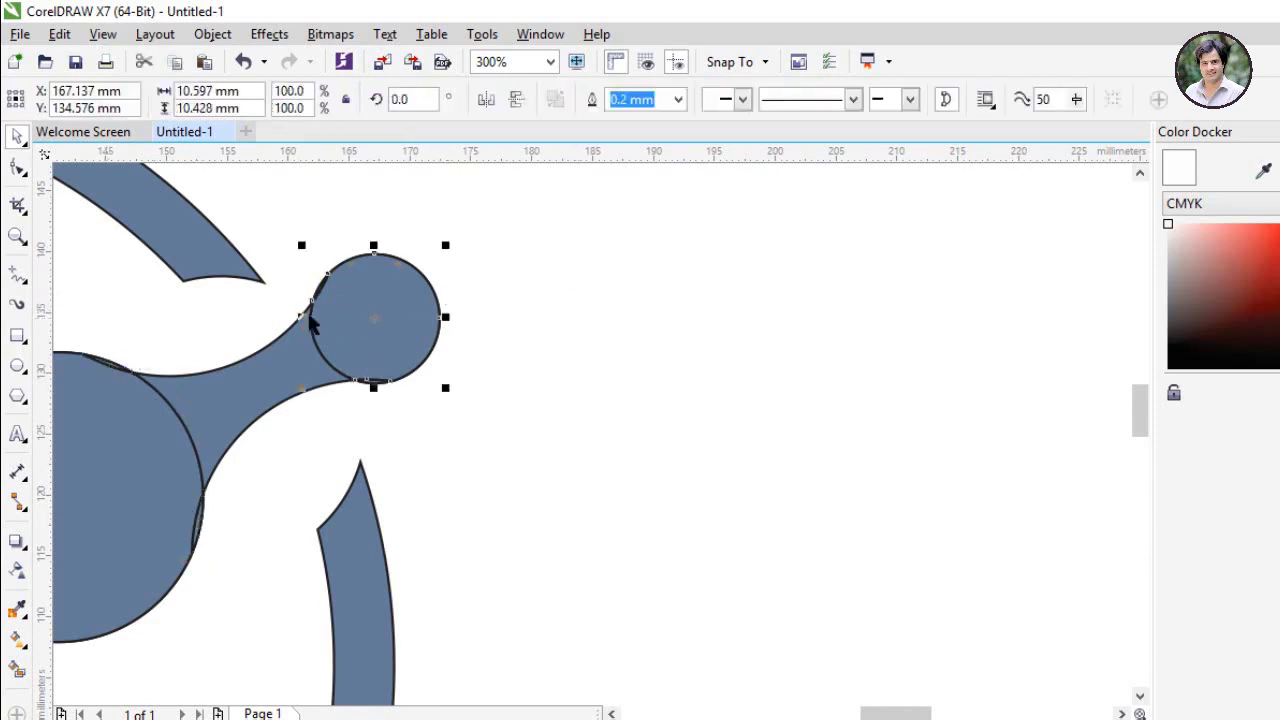
pyautogui.keyDown('shift'); pyautogui.click(280, 381); pyautogui.keyUp('shift')
pyautogui.keyDown('shift'); pyautogui.click(91, 458); pyautogui.keyUp('shift')
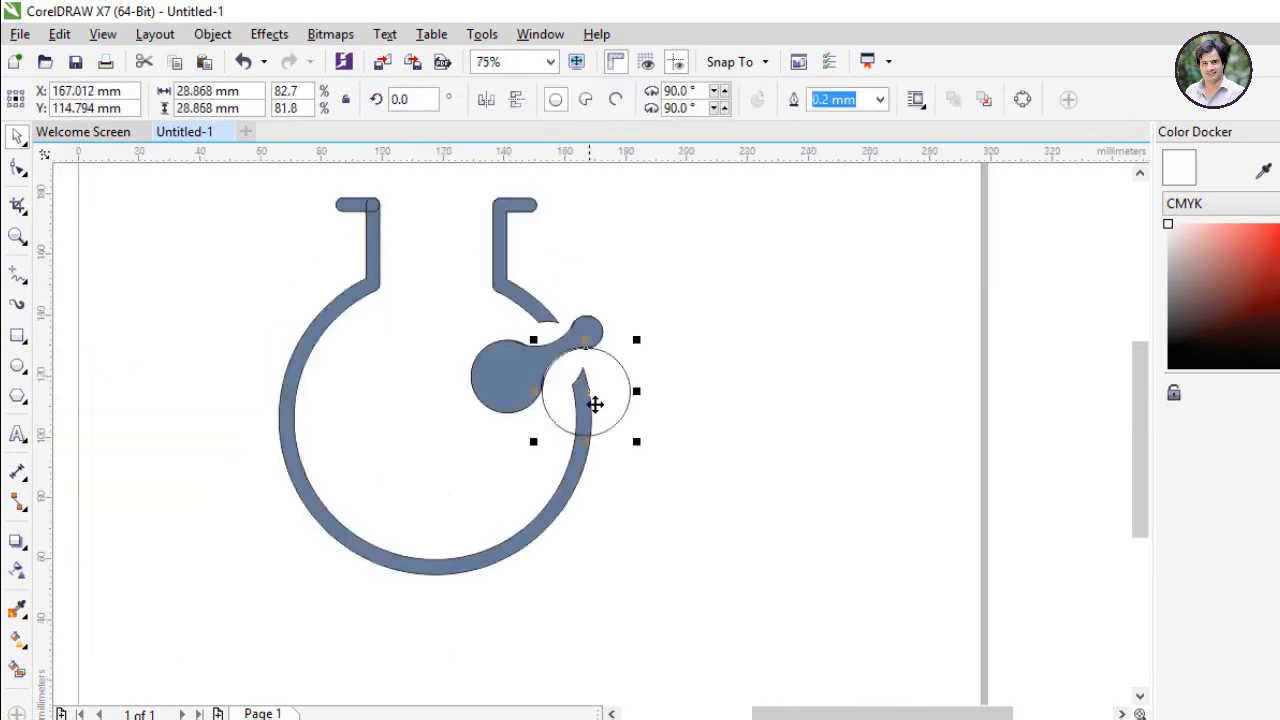
# Step: Enlarge the unfilled circle to about 84 mm in diameter and center it inside the open ring
pyautogui.moveTo(591, 403); pyautogui.dragTo(225, 467)
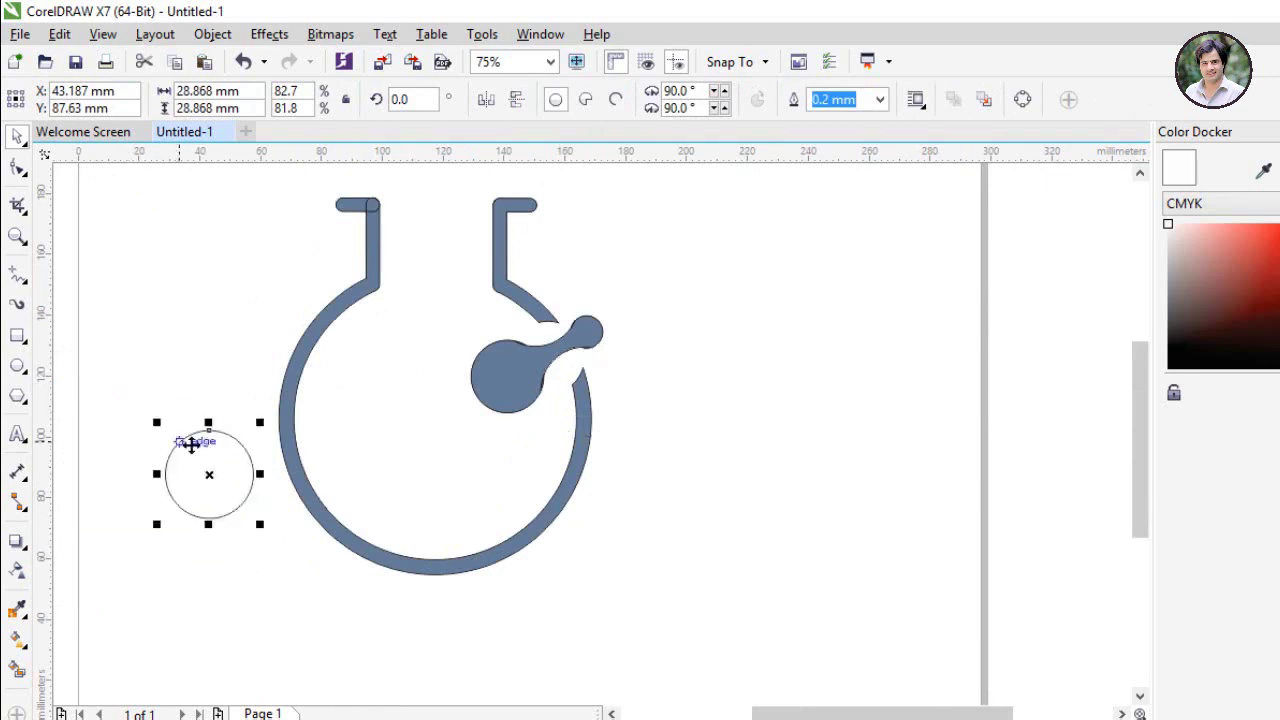
pyautogui.moveTo(260, 525); pyautogui.dragTo(441, 692)
pyautogui.moveTo(299, 556); pyautogui.dragTo(432, 412)
pyautogui.scroll(3, 430, 505)
pyautogui.moveTo(436, 535); pyautogui.dragTo(437, 517)
pyautogui.scroll(-3, 437, 517)
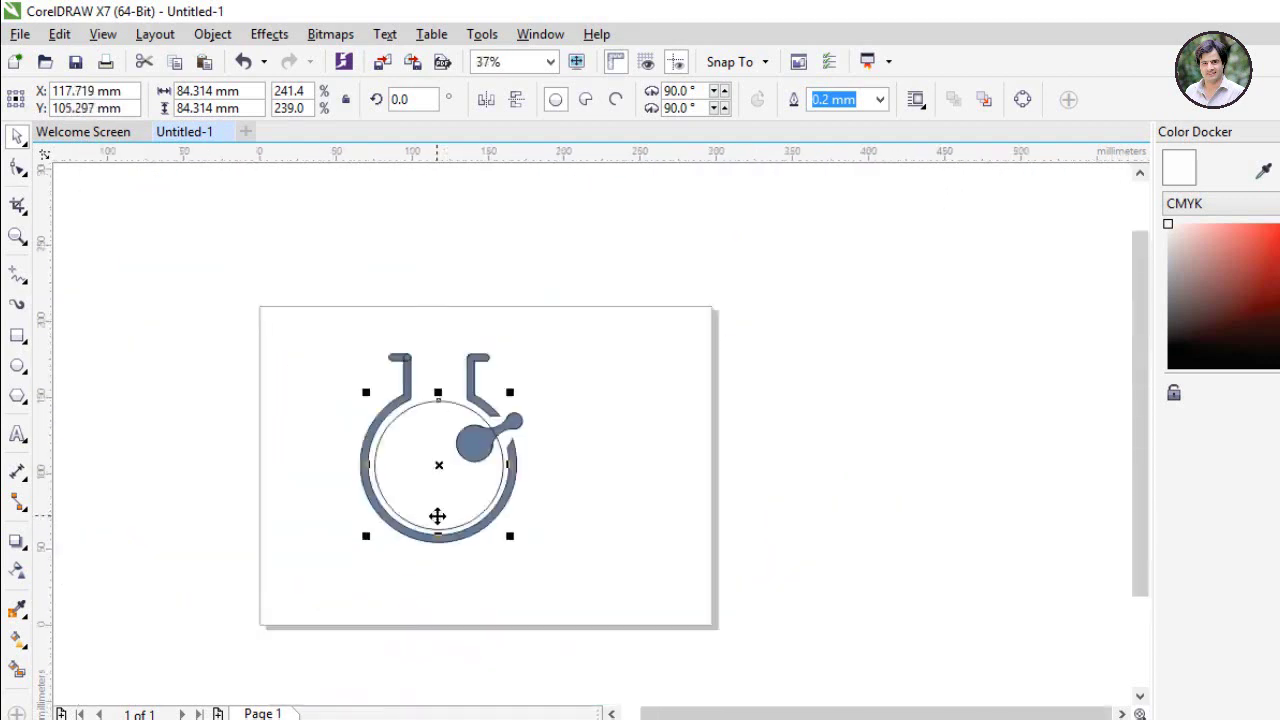
pyautogui.click(443, 607)
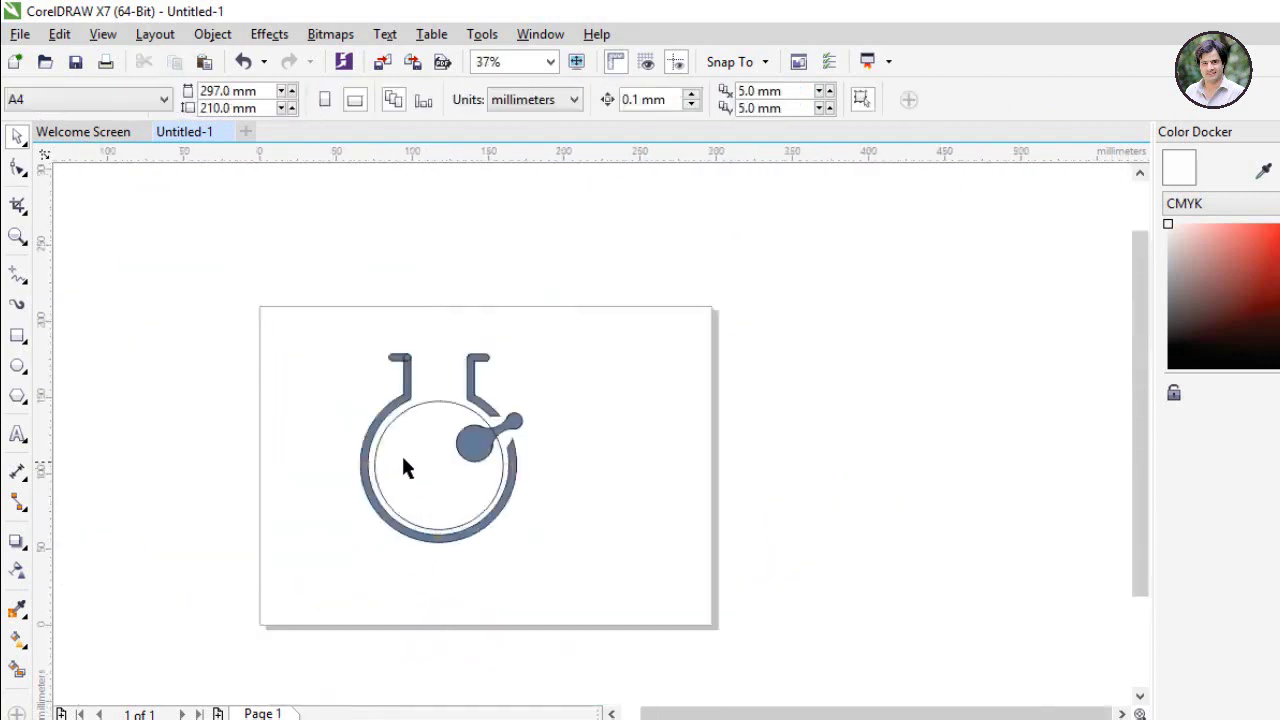
# Step: Draw a nearly horizontal Pen line about 82 mm wide across the lower half of the inner circle
pyautogui.scroll(1, 437, 506)
pyautogui.click(17, 276)
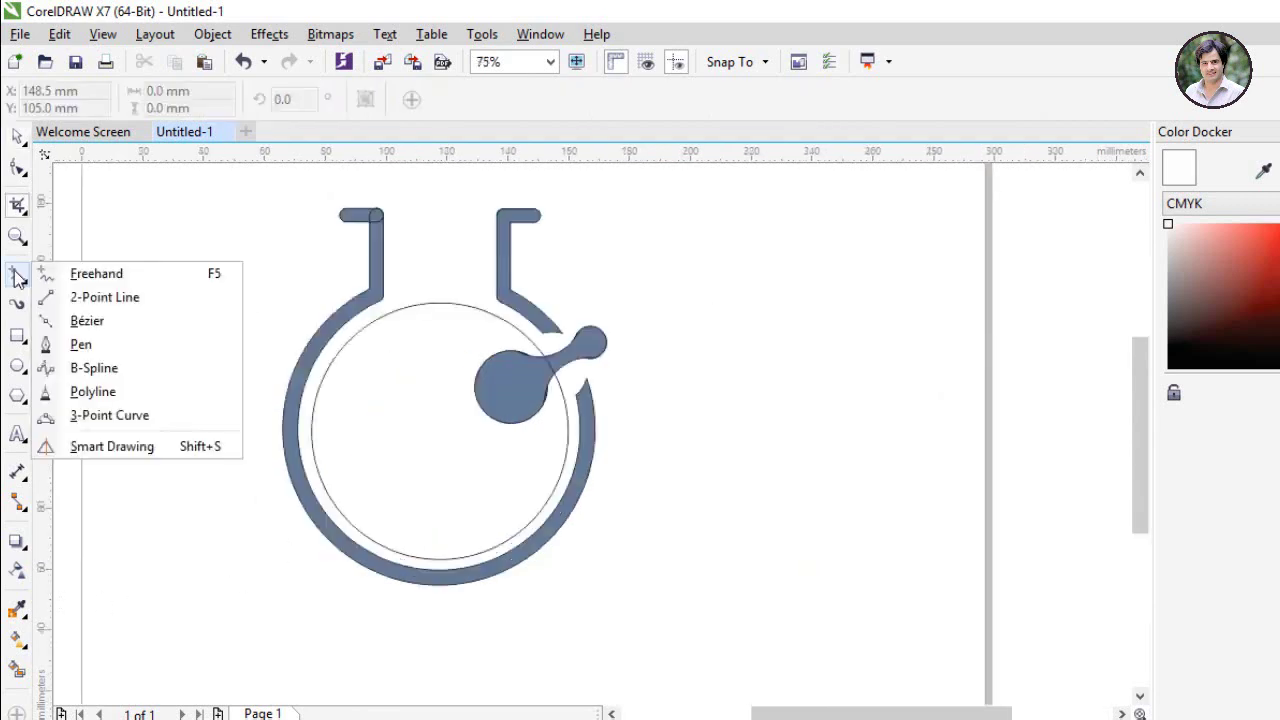
pyautogui.click(72, 344)
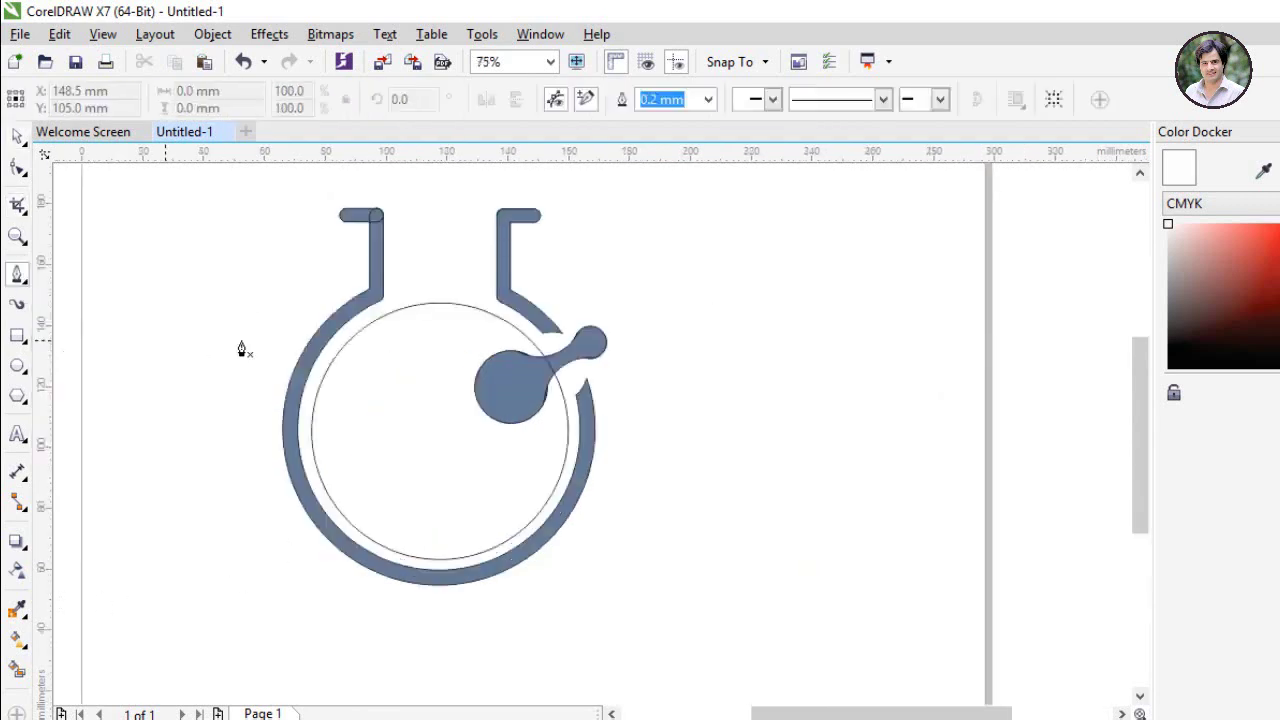
pyautogui.click(316, 467)
pyautogui.doubleClick(565, 465)
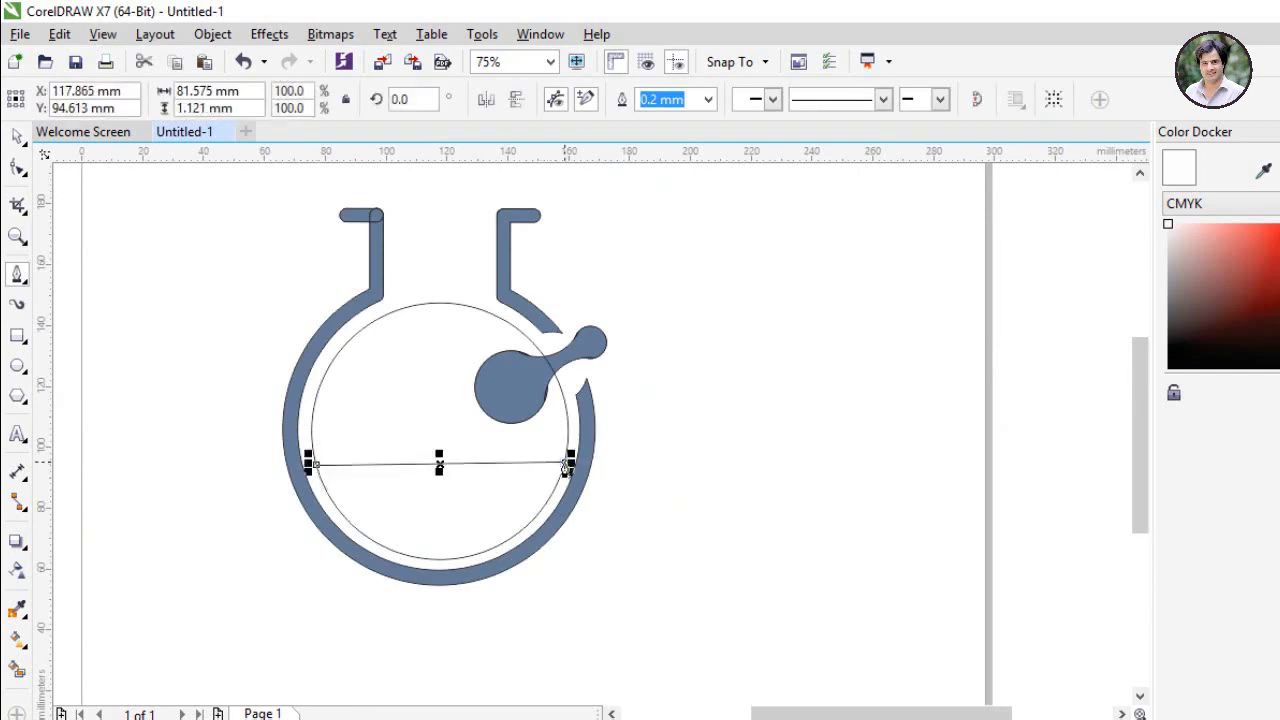
# Step: Convert the line across the inner circle to a curve and bend it into a wave, high at its start and low at its end
pyautogui.click(18, 170)
pyautogui.click(18, 170)
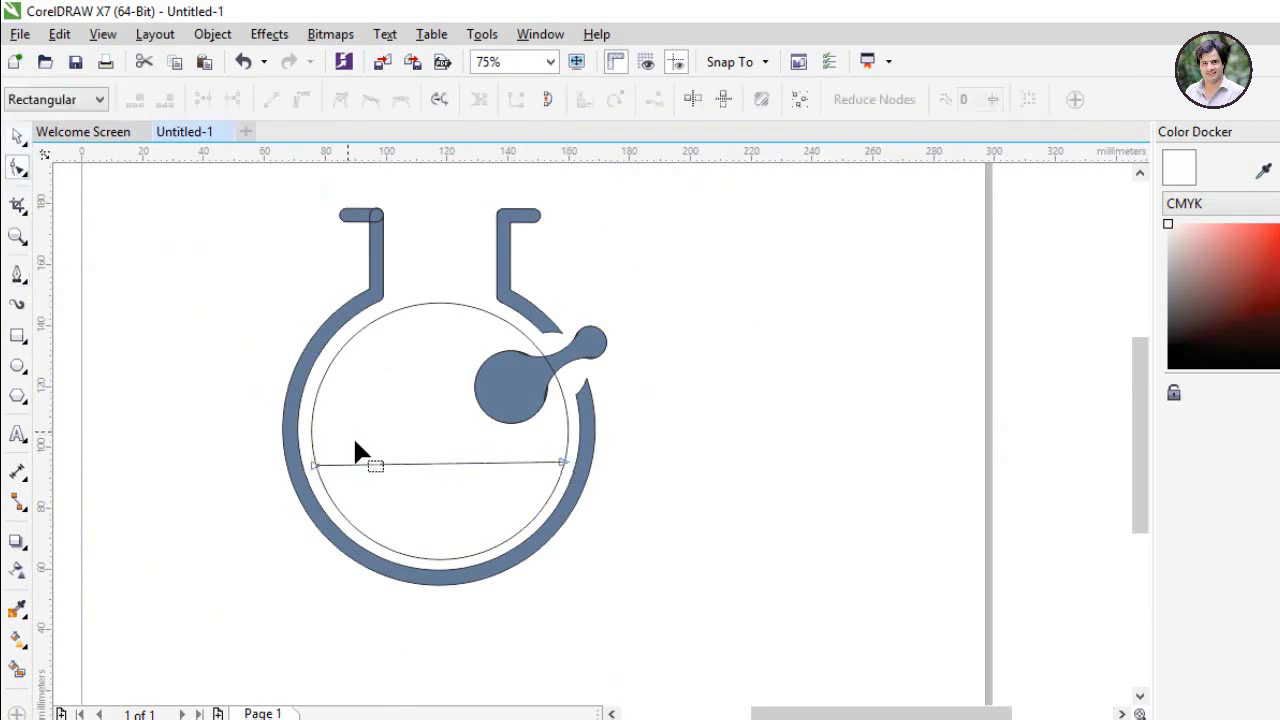
pyautogui.click(430, 463)
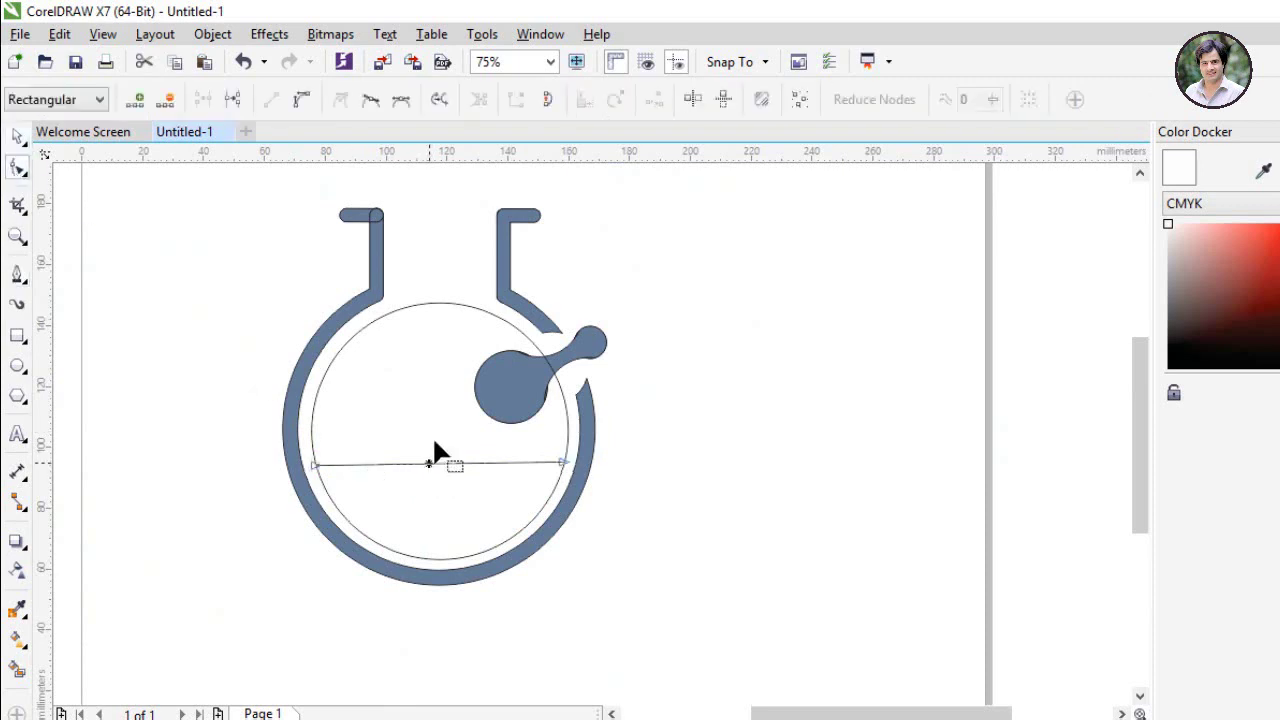
pyautogui.click(300, 104)
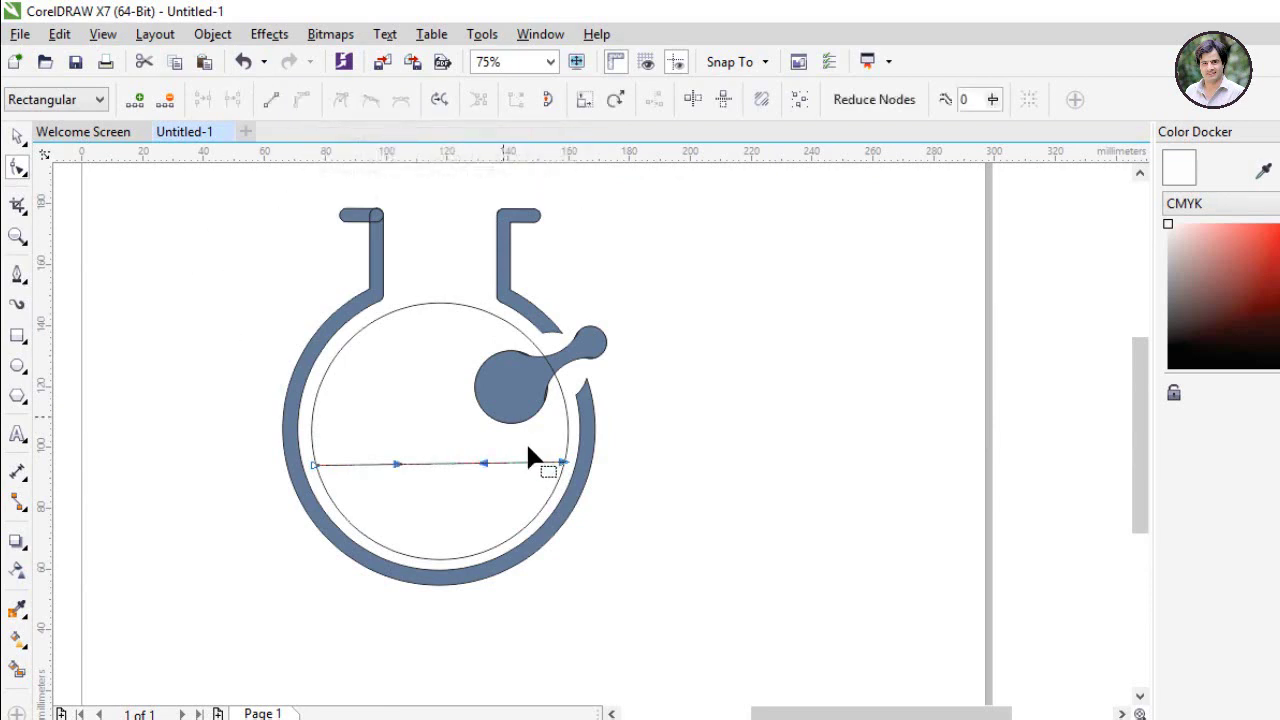
pyautogui.moveTo(400, 465); pyautogui.dragTo(419, 427)
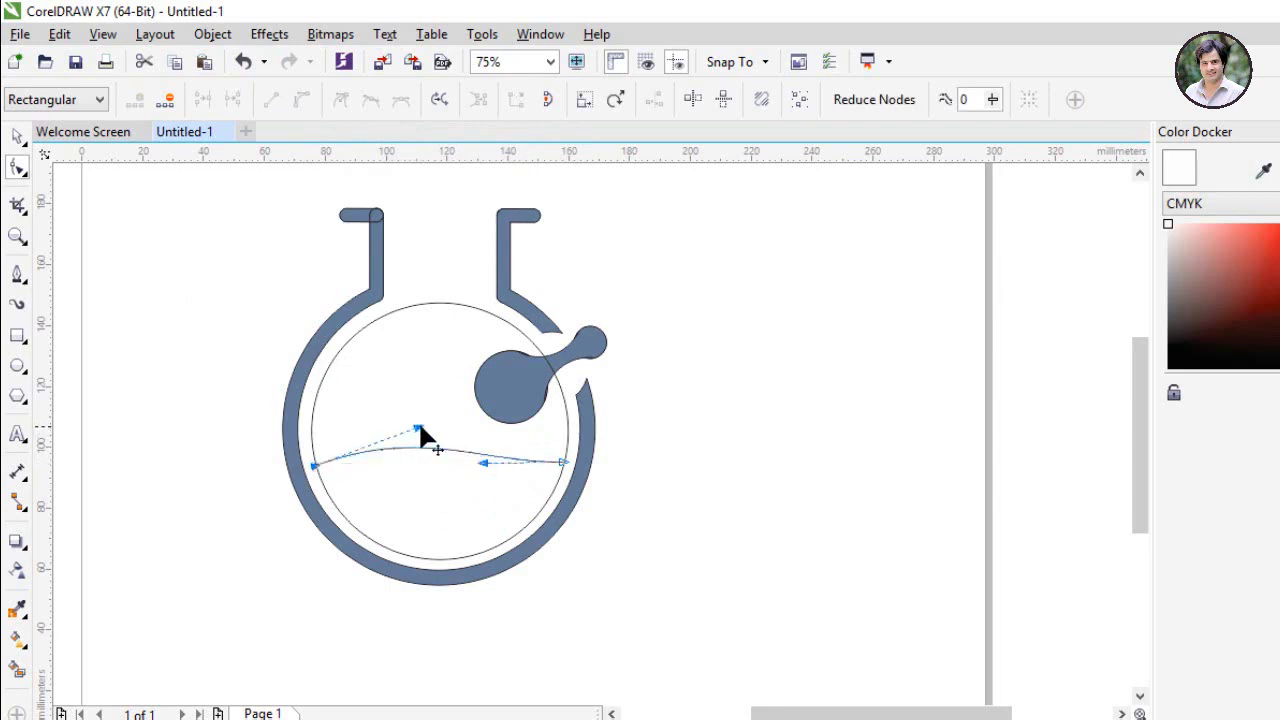
pyautogui.scroll(2, 454, 411)
pyautogui.scroll(-1, 496, 542)
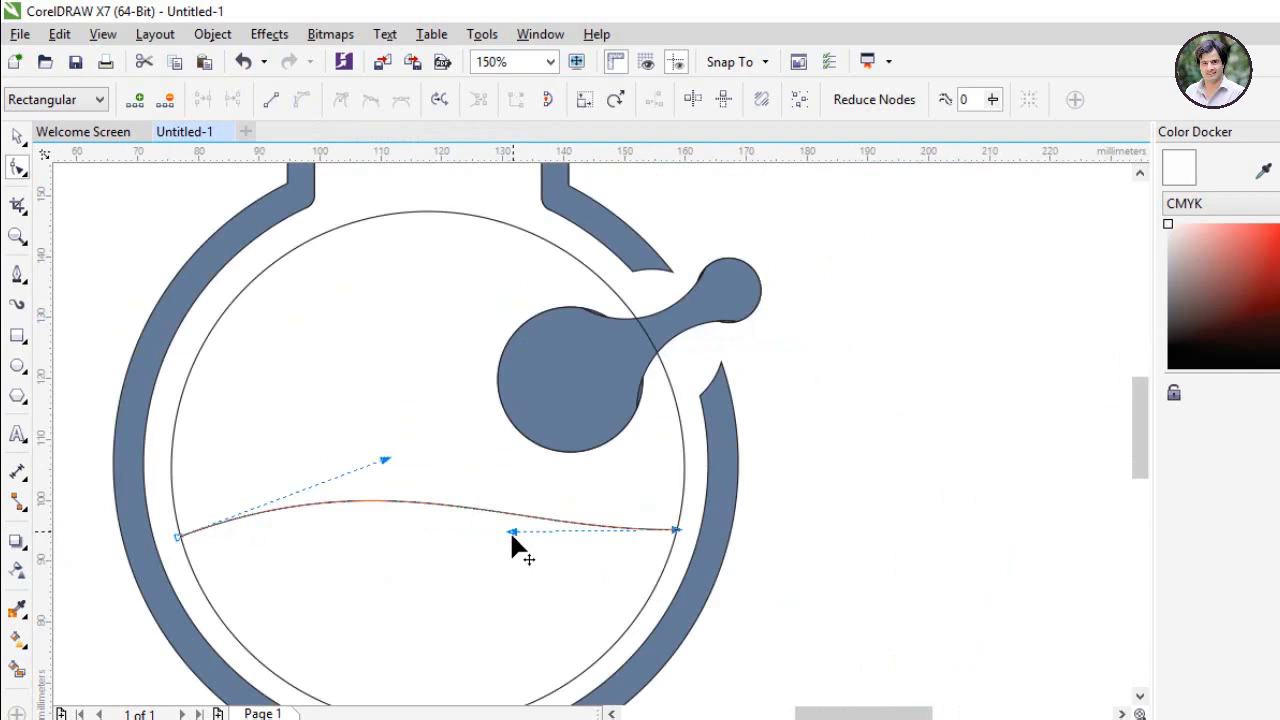
pyautogui.moveTo(512, 532); pyautogui.dragTo(512, 630)
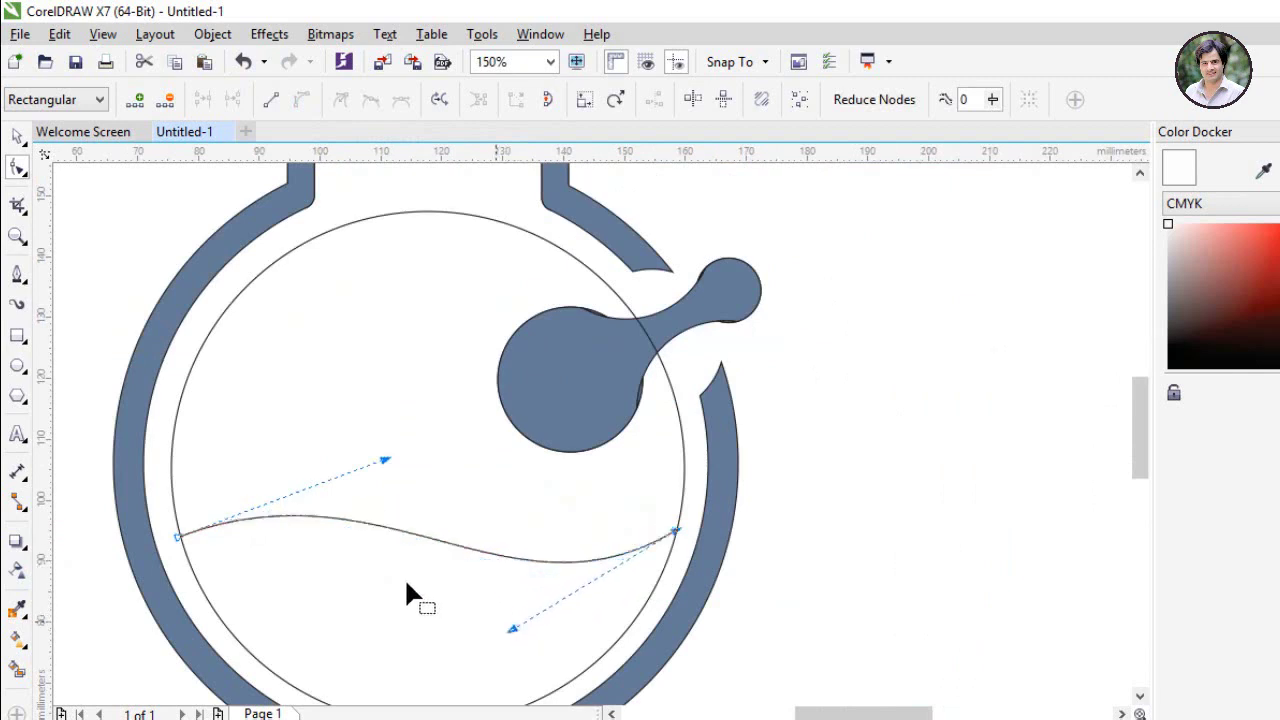
pyautogui.moveTo(387, 462); pyautogui.dragTo(378, 430)
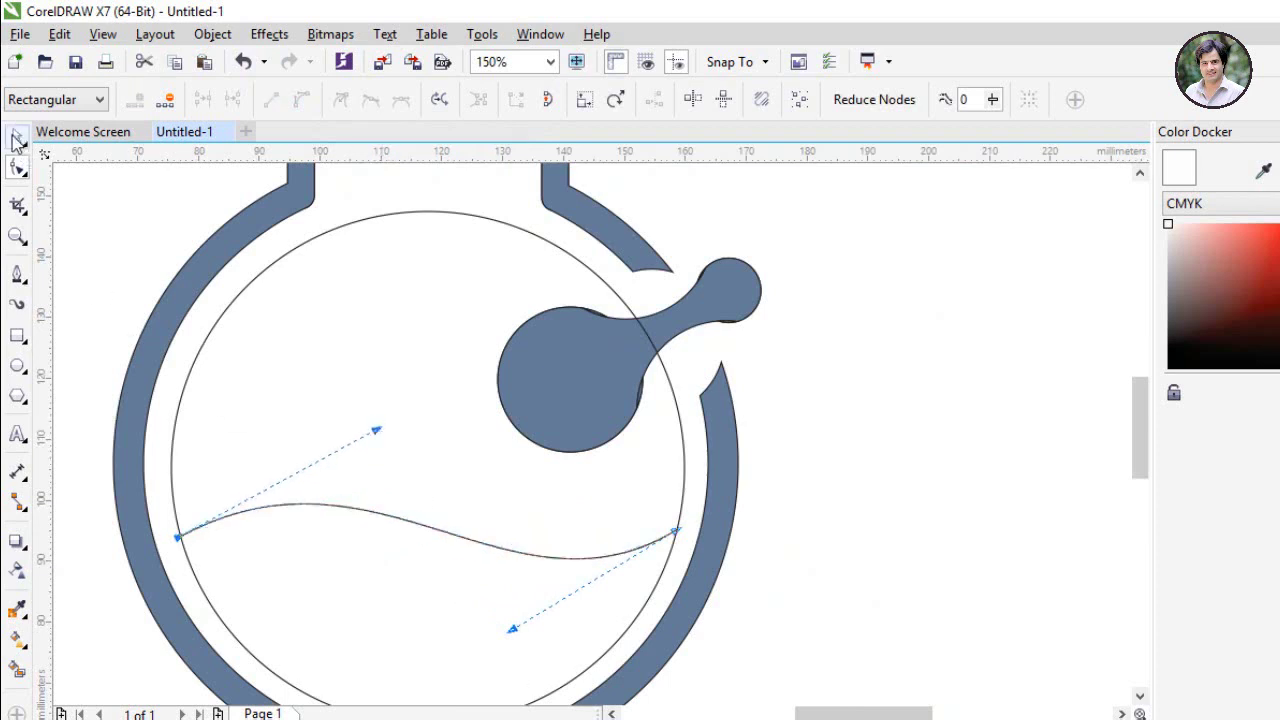
pyautogui.click(16, 139)
pyautogui.click(128, 241)
# Step: Smart Fill the area of the inner circle below the wave with the same blue-grey to form the liquid
pyautogui.scroll(-2, 128, 241)
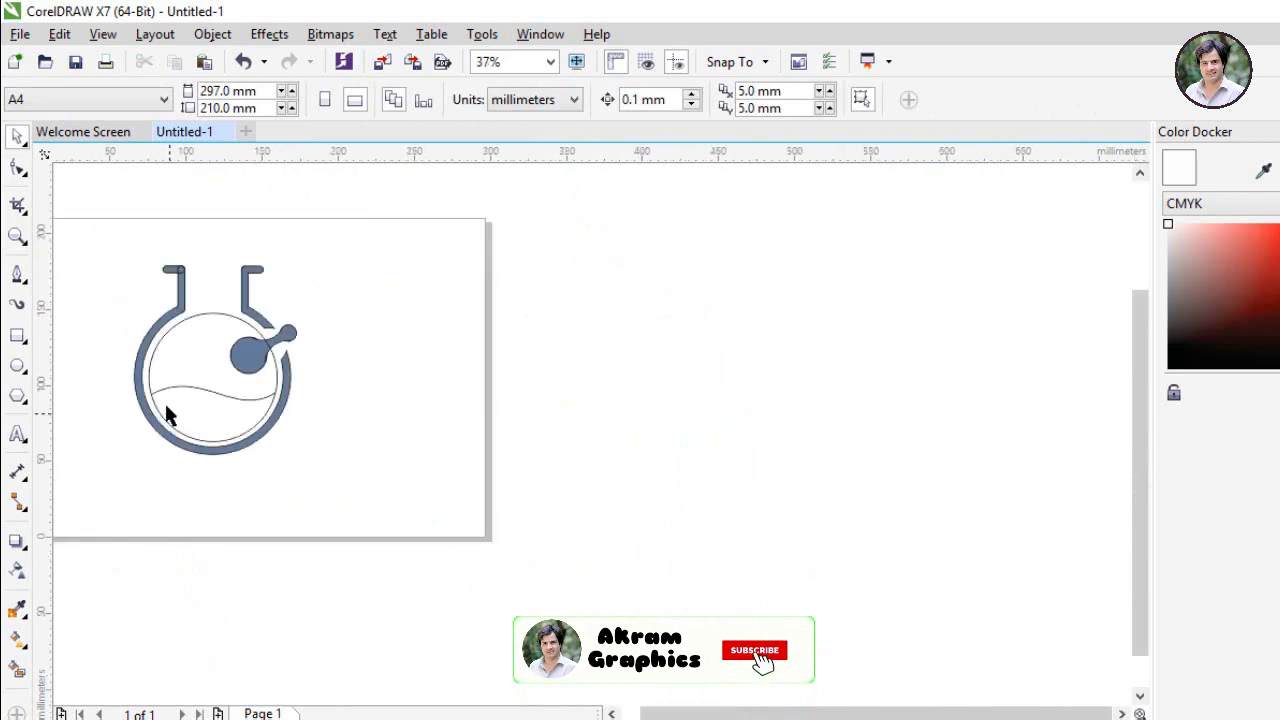
pyautogui.click(17, 668)
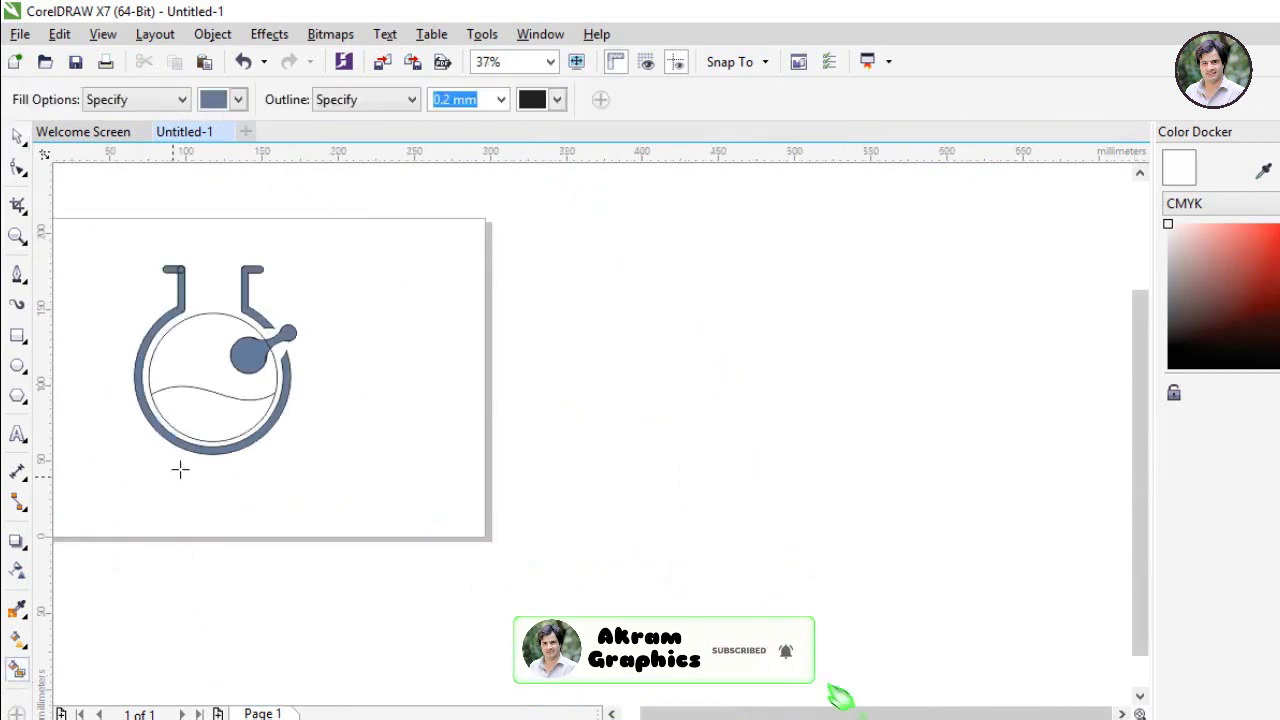
pyautogui.click(234, 414)
pyautogui.click(16, 139)
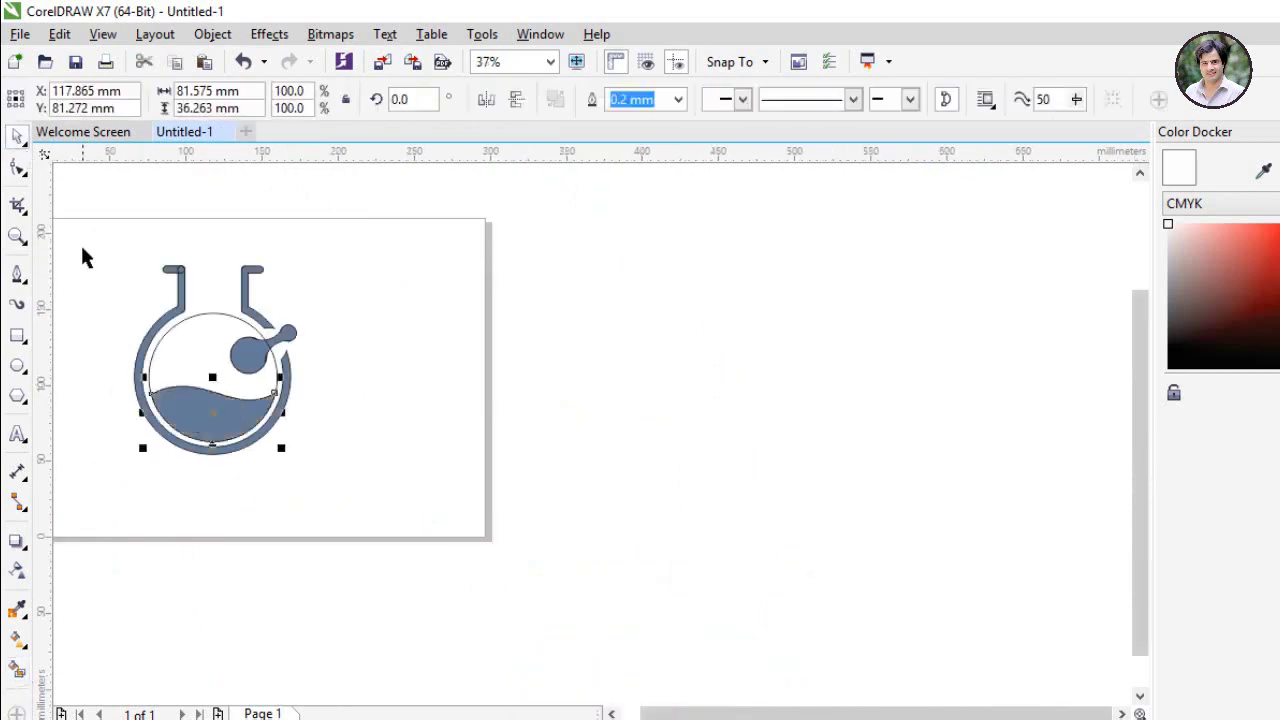
pyautogui.click(119, 338)
pyautogui.scroll(-3, 170, 380)
pyautogui.scroll(3, 164, 391)
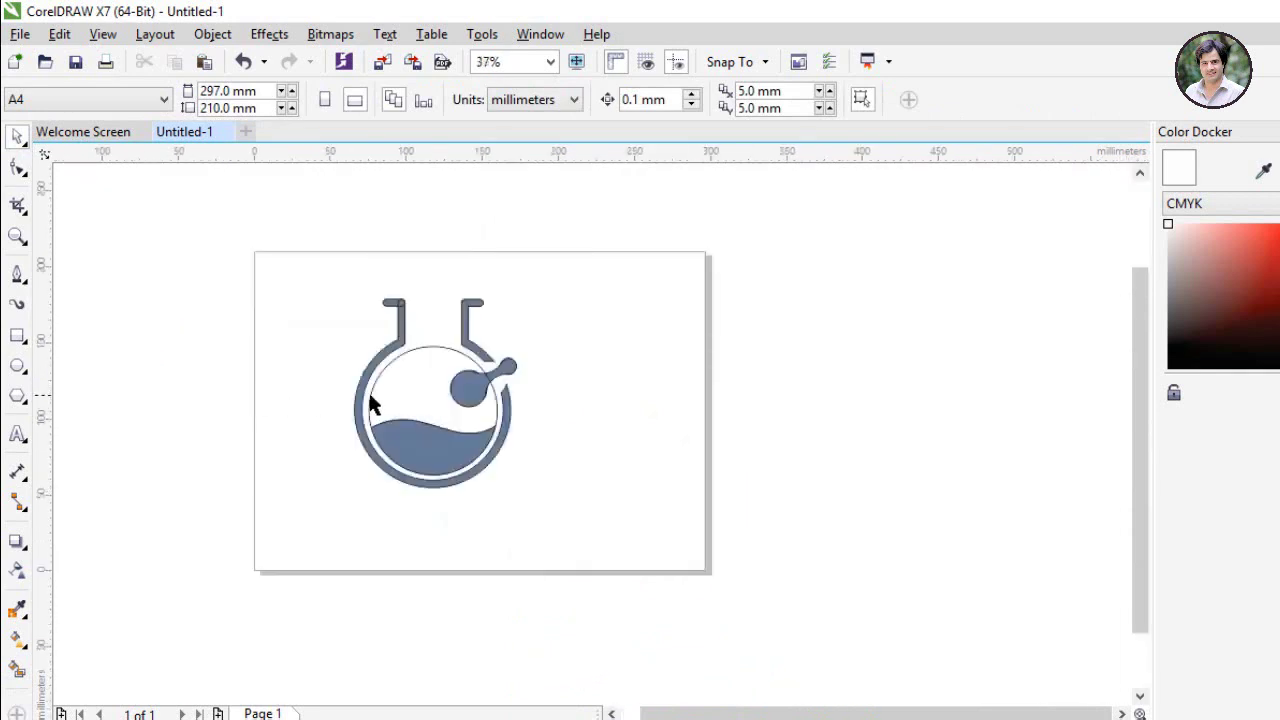
# Step: Shrink the large inner circle into a bubble above the liquid and arrange three unfilled bubbles of different sizes there
pyautogui.scroll(2, 423, 397)
pyautogui.click(509, 309)
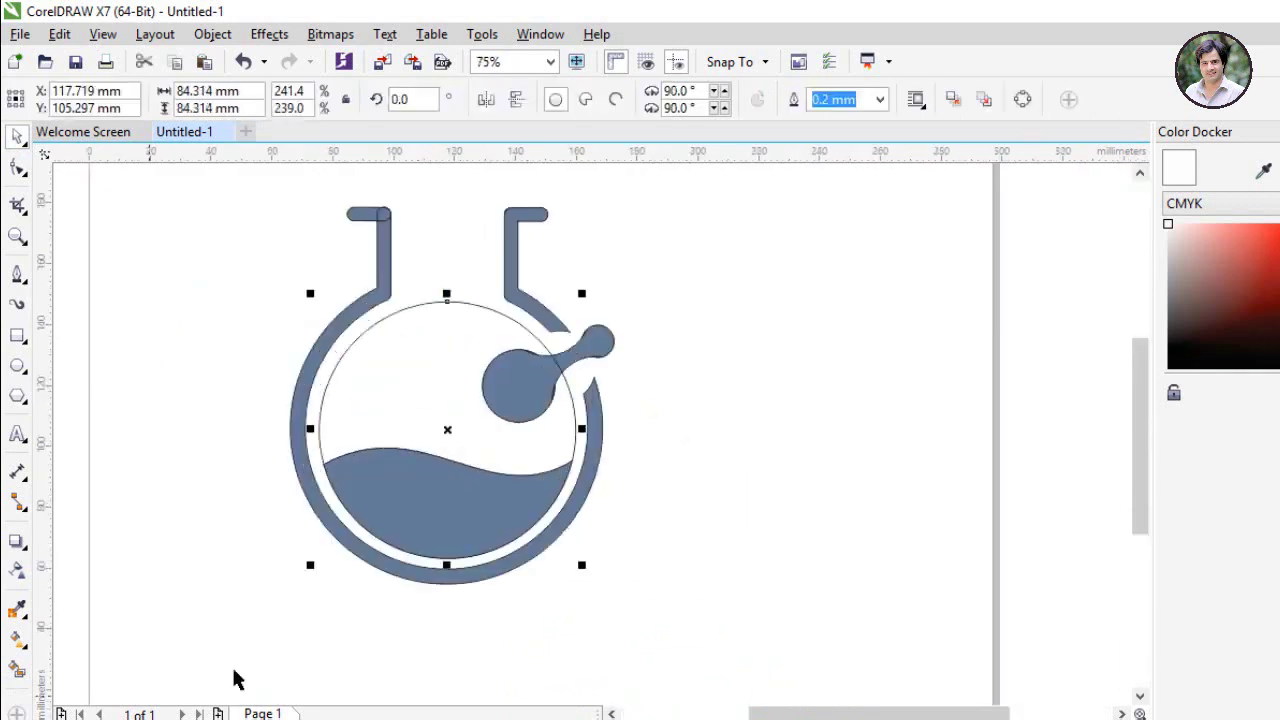
pyautogui.moveTo(310, 565); pyautogui.dragTo(492, 382)
pyautogui.moveTo(518, 323); pyautogui.dragTo(405, 377)
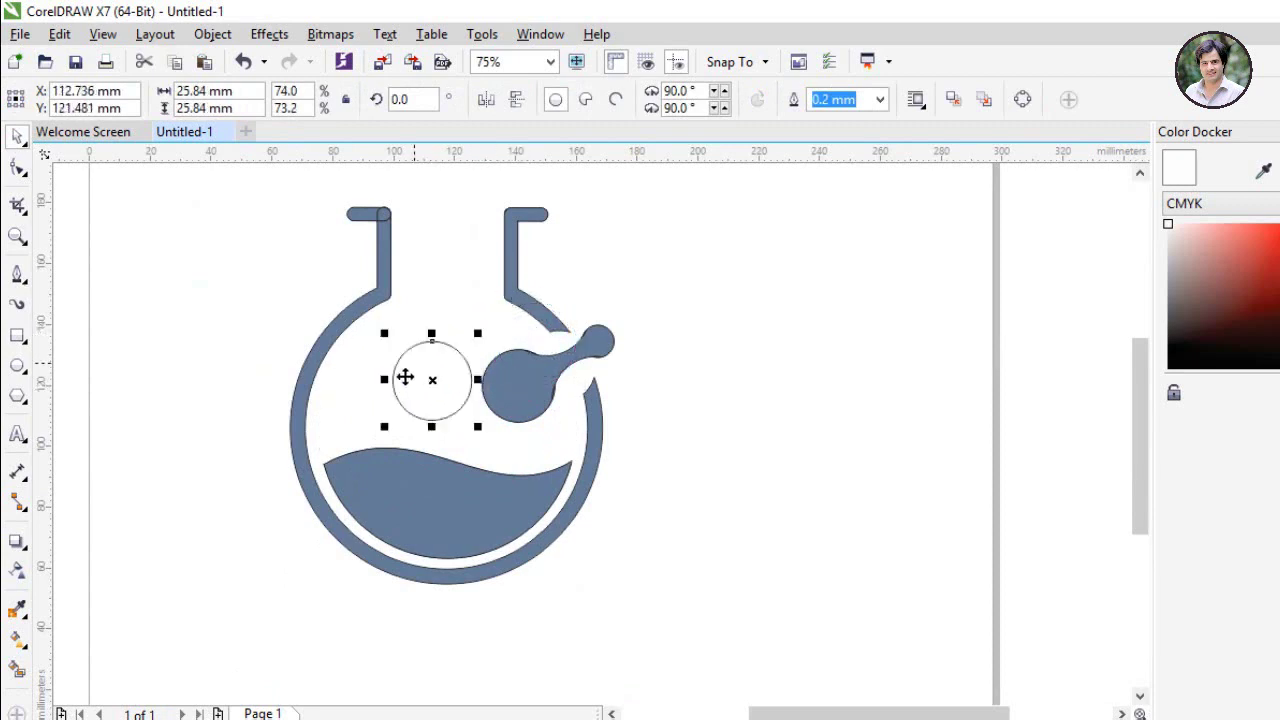
pyautogui.moveTo(381, 428); pyautogui.dragTo(410, 385)
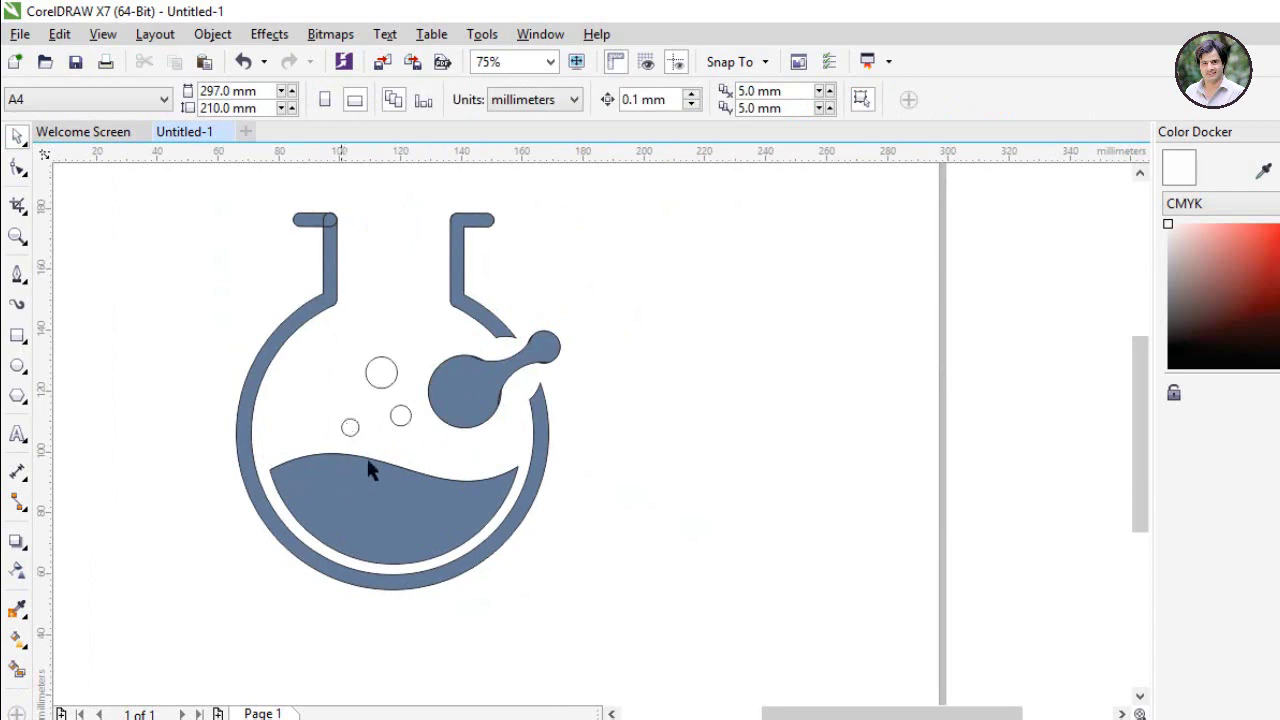
# Step: Copy the 6.7 mm bubble to four scattered positions outside the flask, beyond the small end of the bridged shape
pyautogui.click(395, 416)
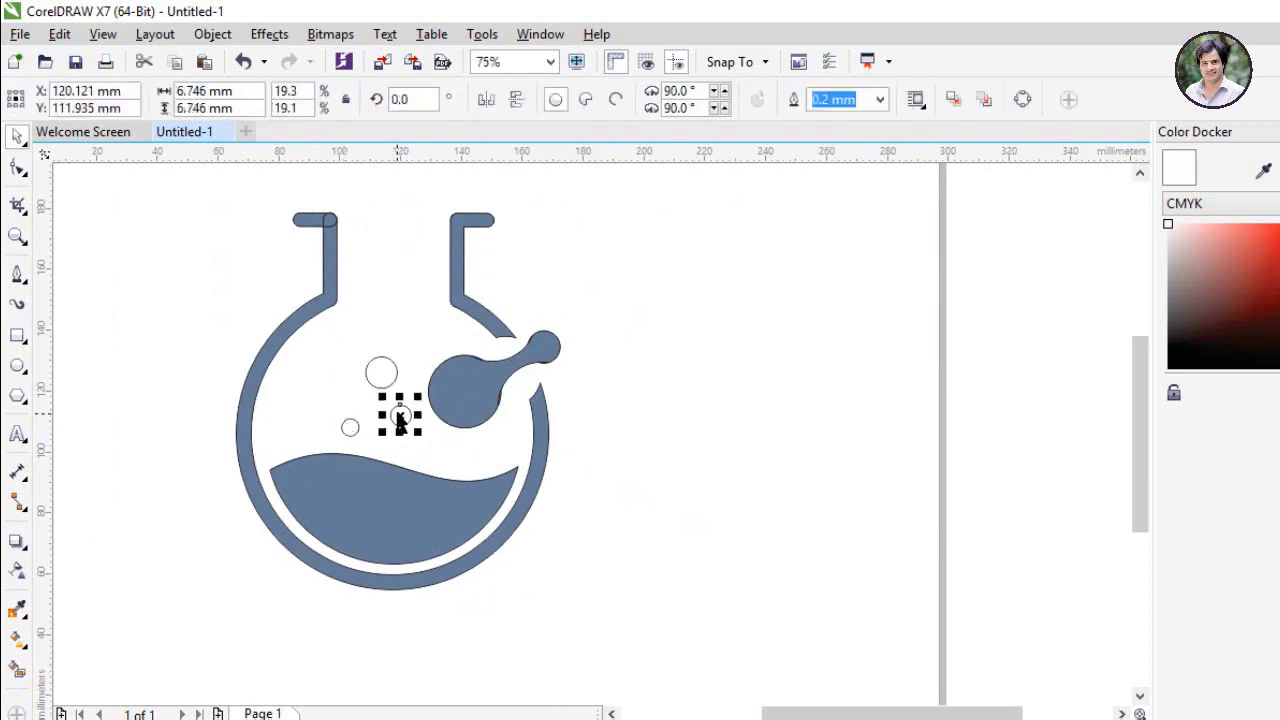
pyautogui.moveTo(398, 414); pyautogui.dragTo(598, 304)
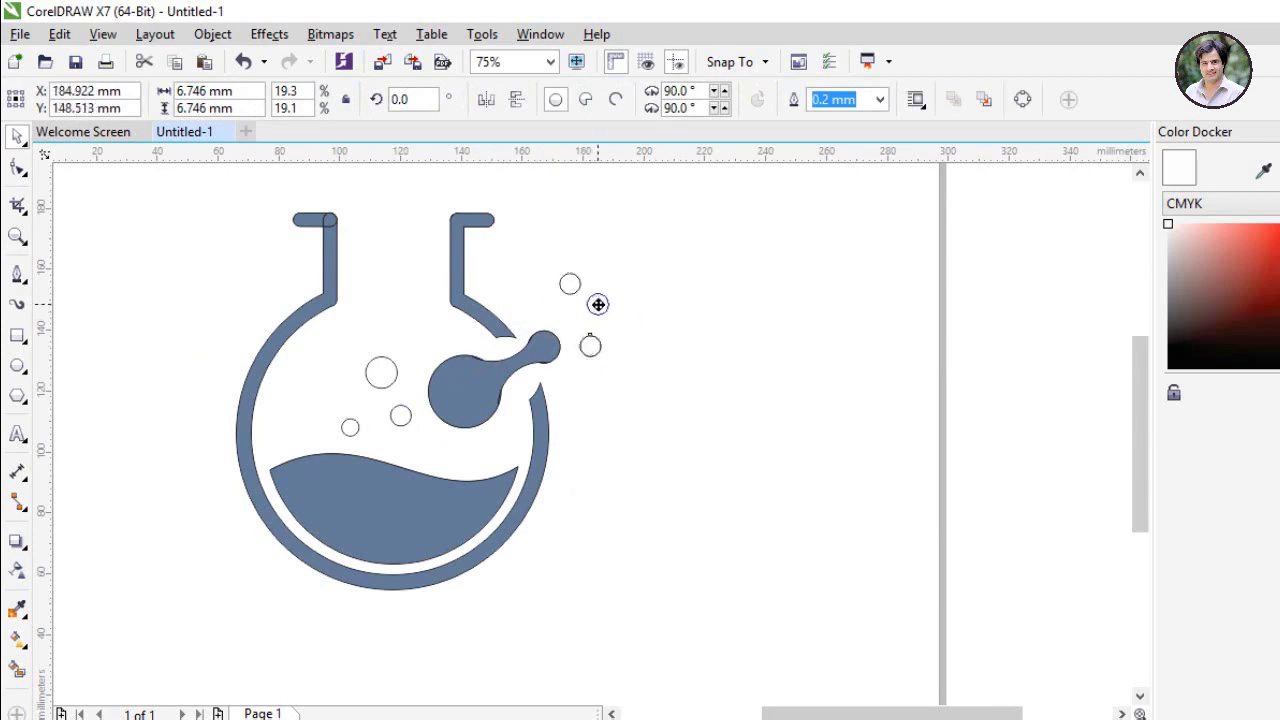
pyautogui.moveTo(598, 304); pyautogui.dragTo(612, 263)
pyautogui.rightClick(612, 263)
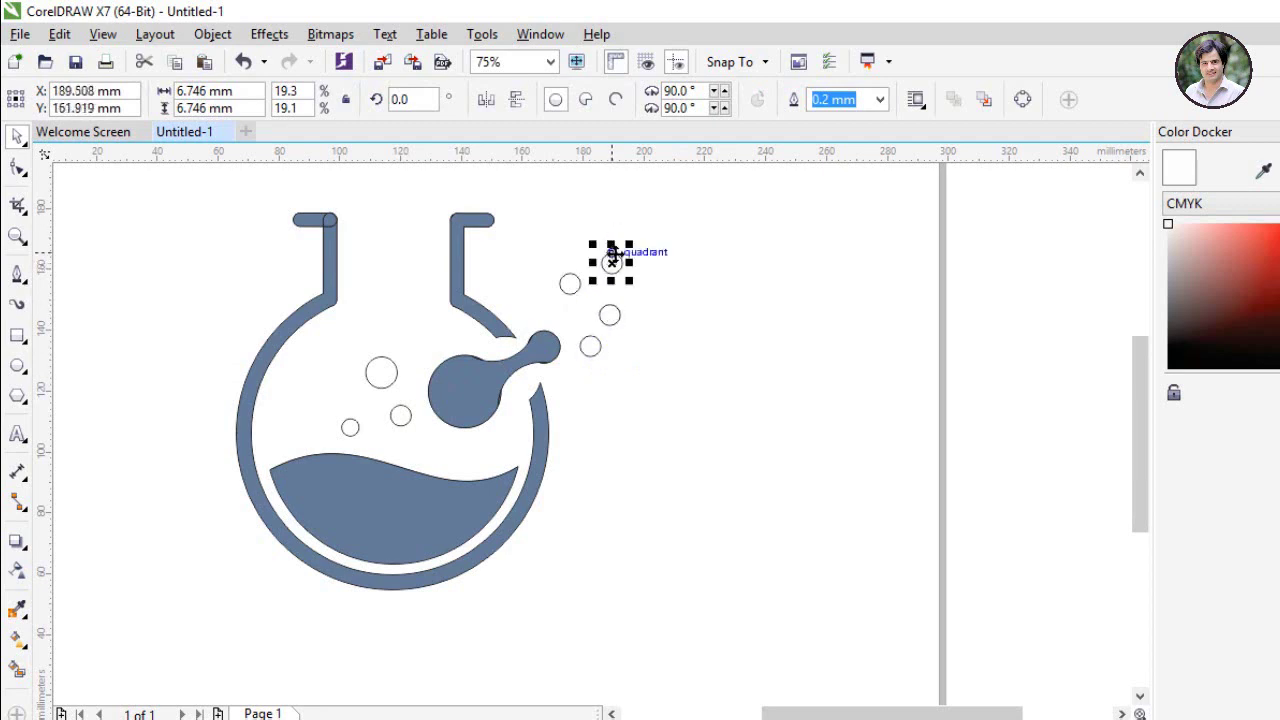
# Step: Enlarge the topmost outer bubble to about 7.3 mm and move it closer to the other outer bubbles
pyautogui.scroll(2, 614, 253)
pyautogui.click(463, 375)
pyautogui.moveTo(586, 305); pyautogui.dragTo(560, 340)
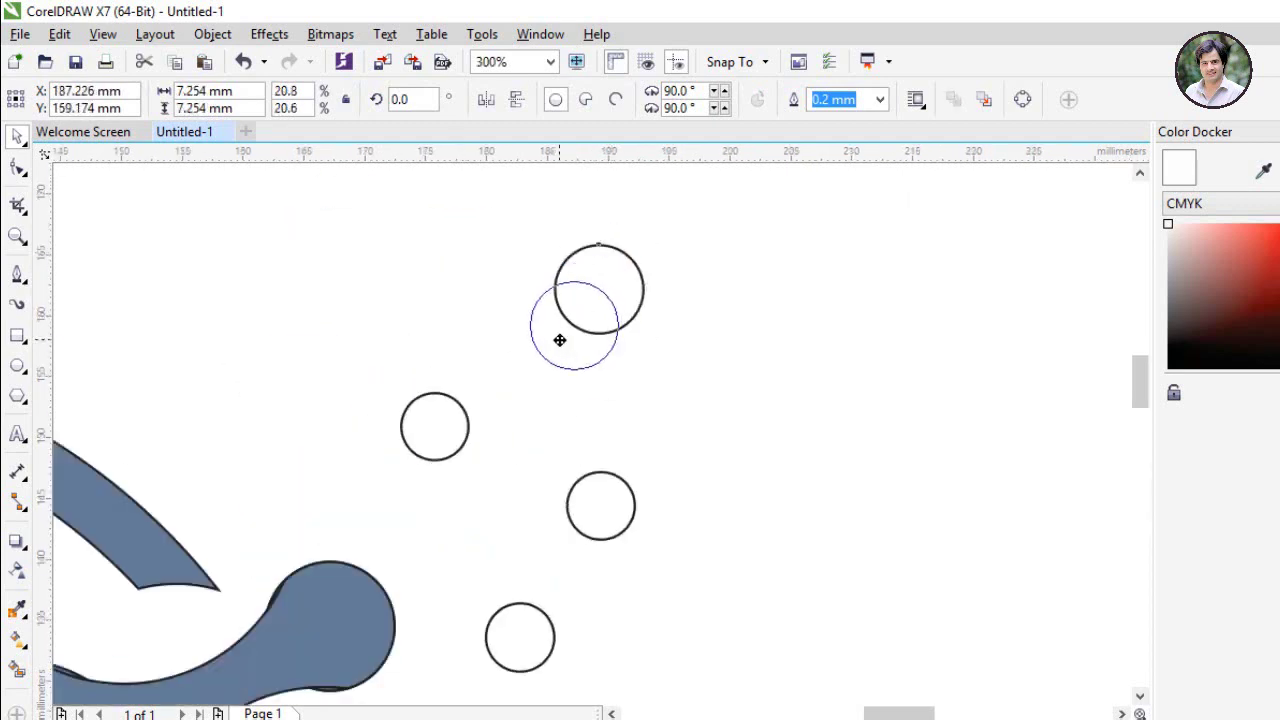
pyautogui.scroll(-2, 559, 340)
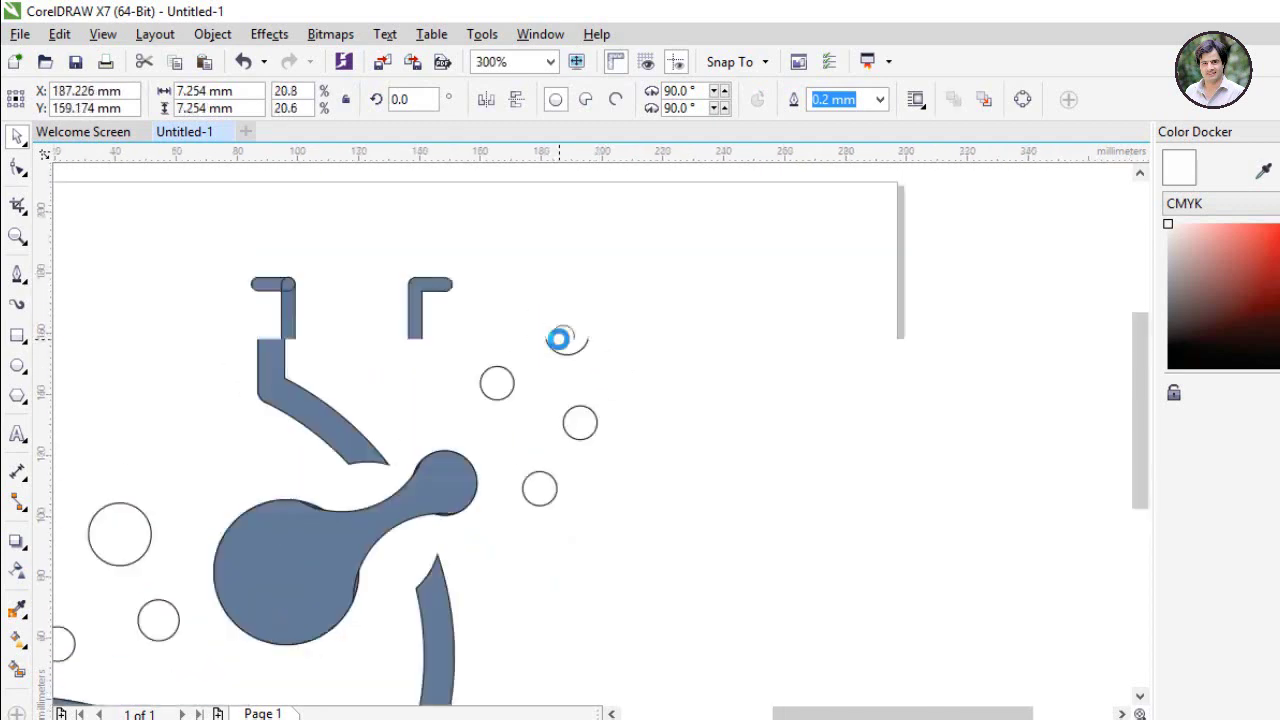
pyautogui.click(576, 507)
pyautogui.scroll(-1, 538, 463)
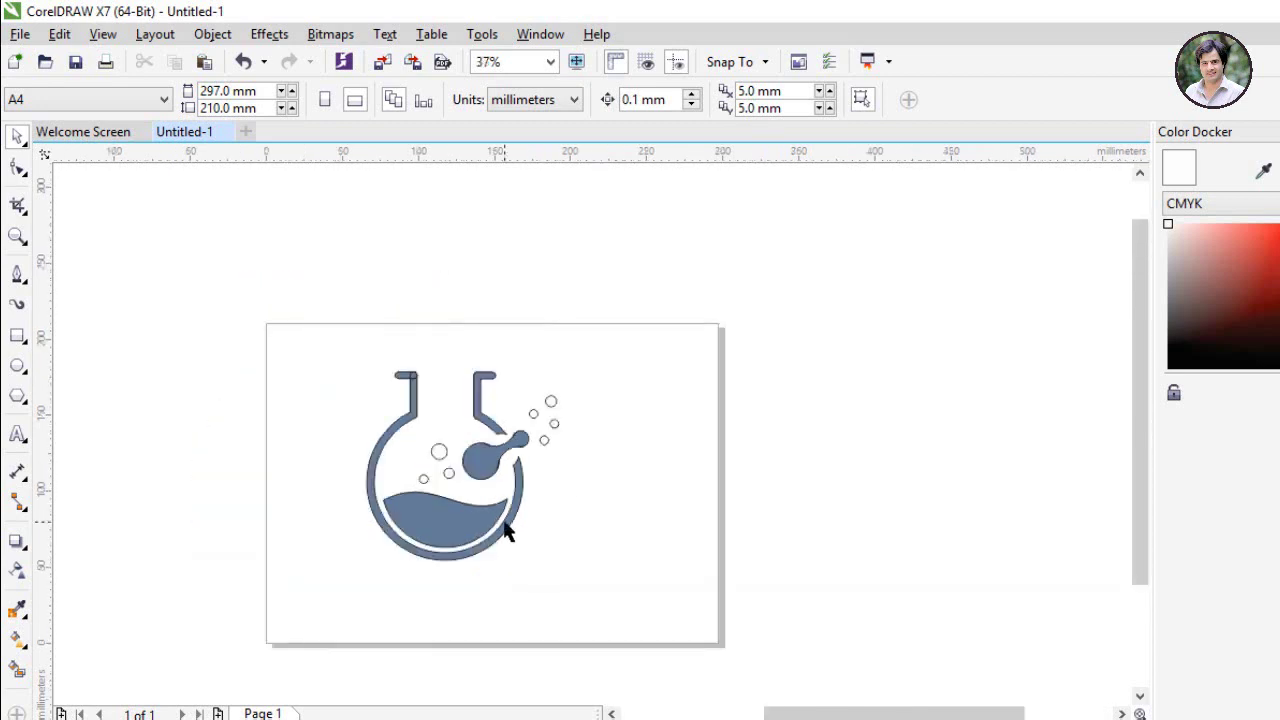
# Step: Bring the pink swatch picture "images (1)" from the Colour Shades folder into the drawing beside the flask
pyautogui.scroll(1, 505, 533)
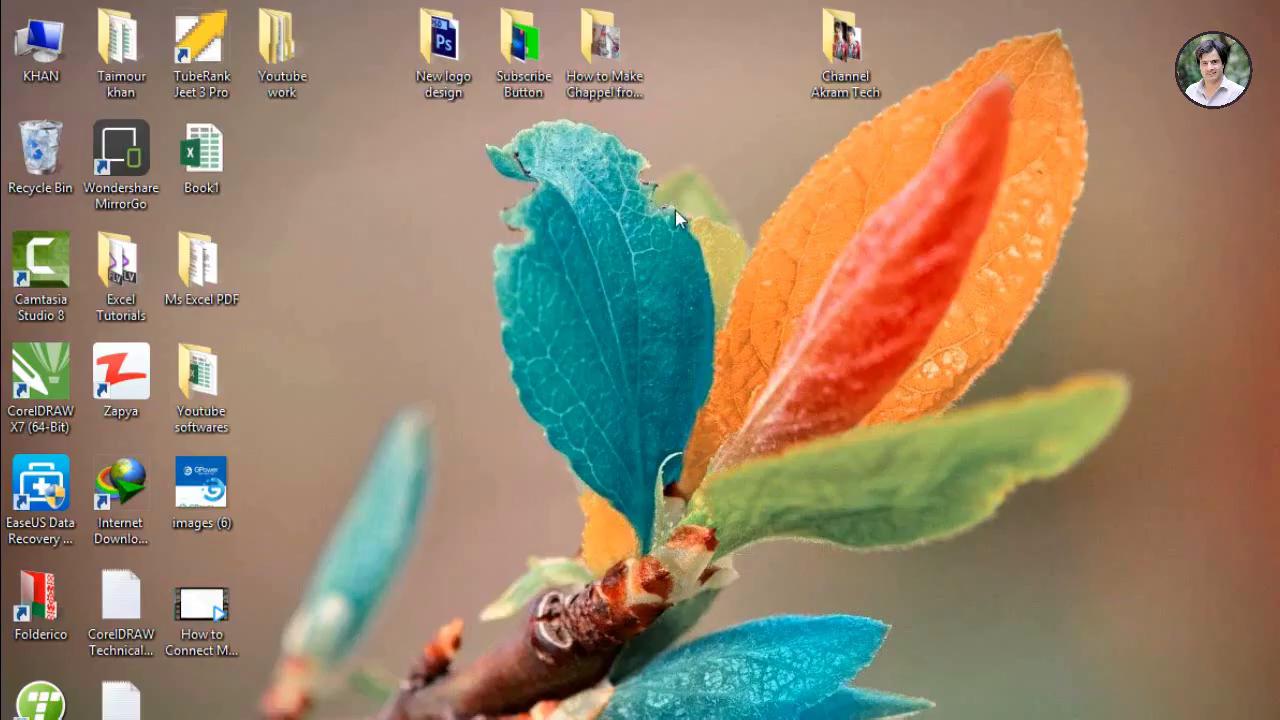
pyautogui.rightClick(672, 208)
pyautogui.click(677, 271)
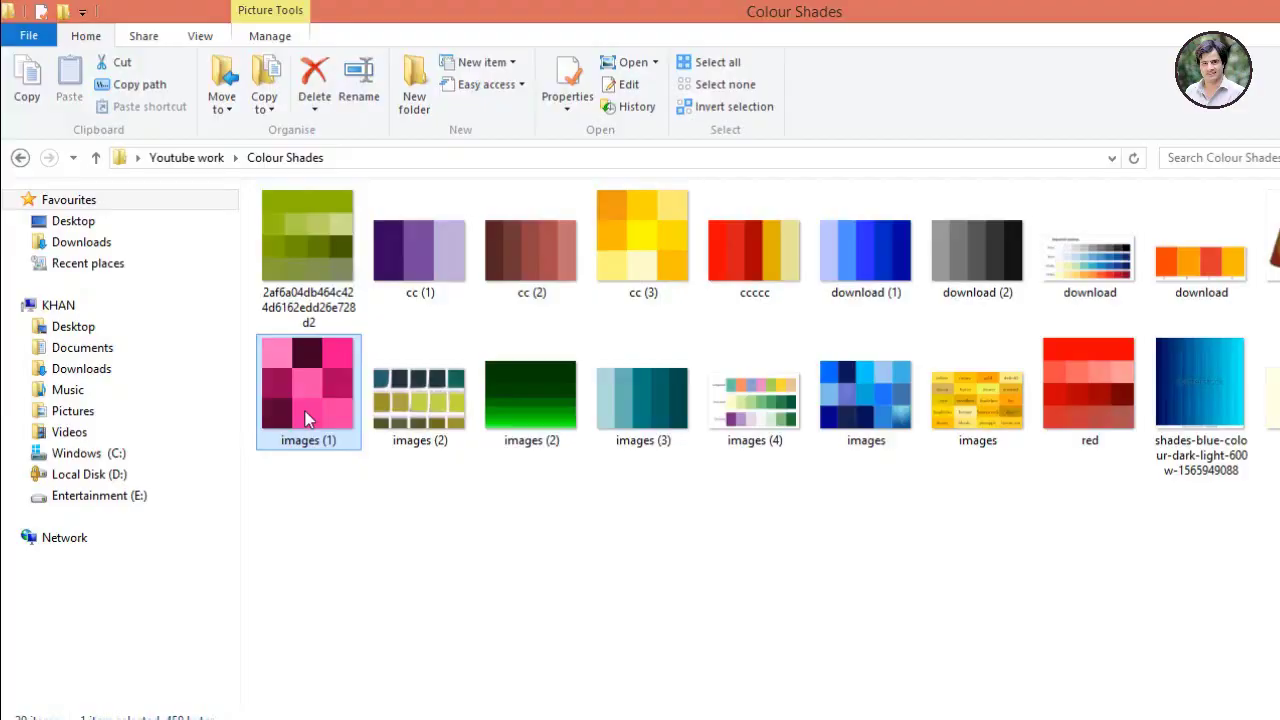
pyautogui.moveTo(287, 365); pyautogui.dragTo(649, 371)
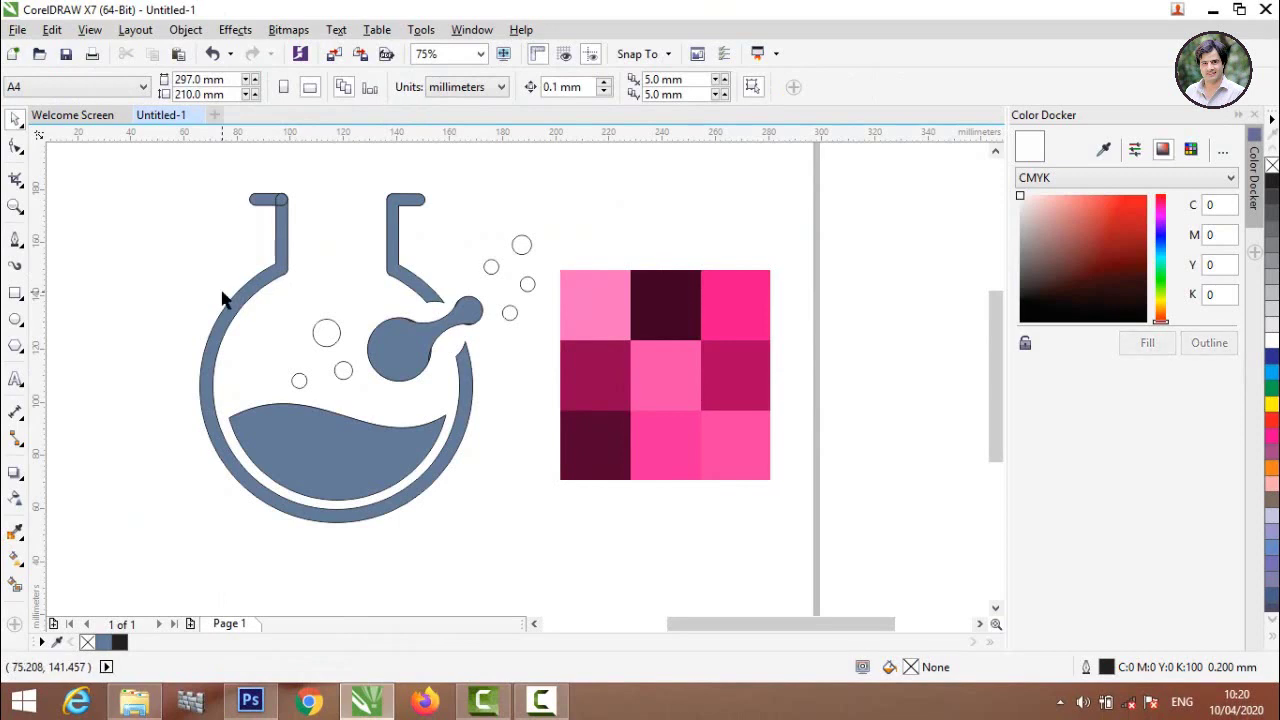
# Step: Apply a vertical linear fountain fill to the liquid and sample its upper color from the center pink swatch (#FE48AA)
pyautogui.click(285, 440)
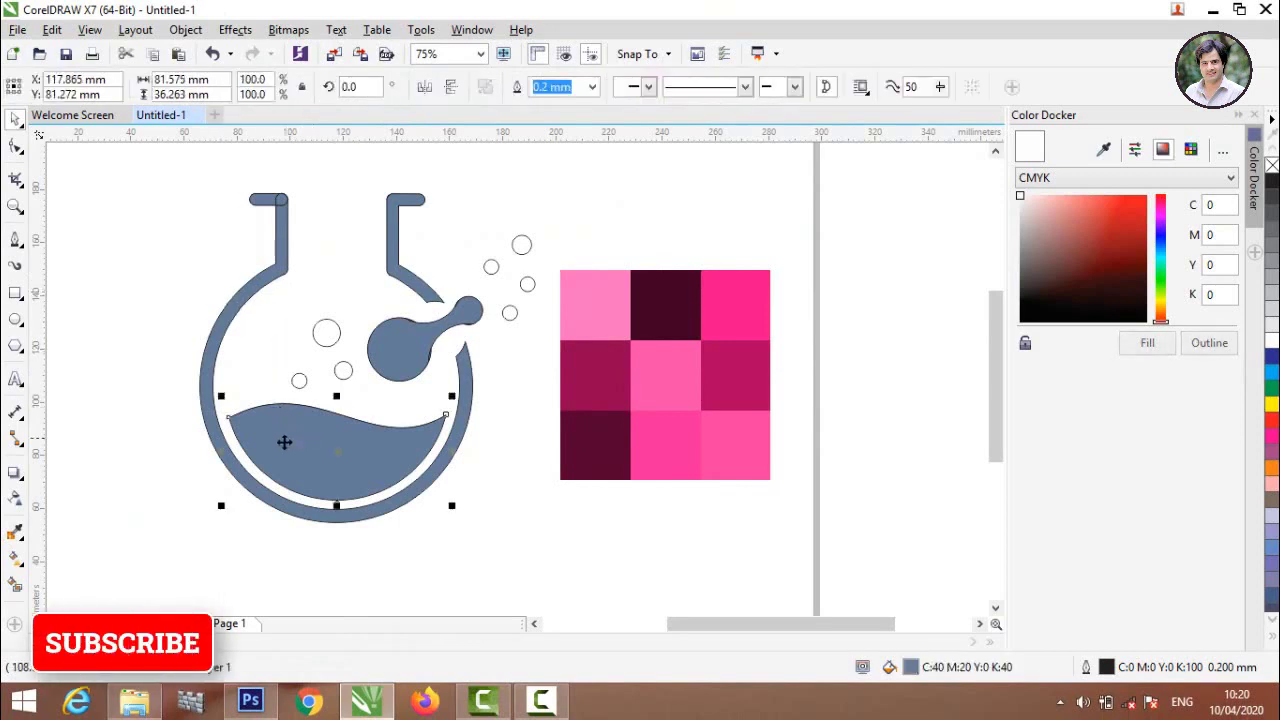
pyautogui.click(18, 562)
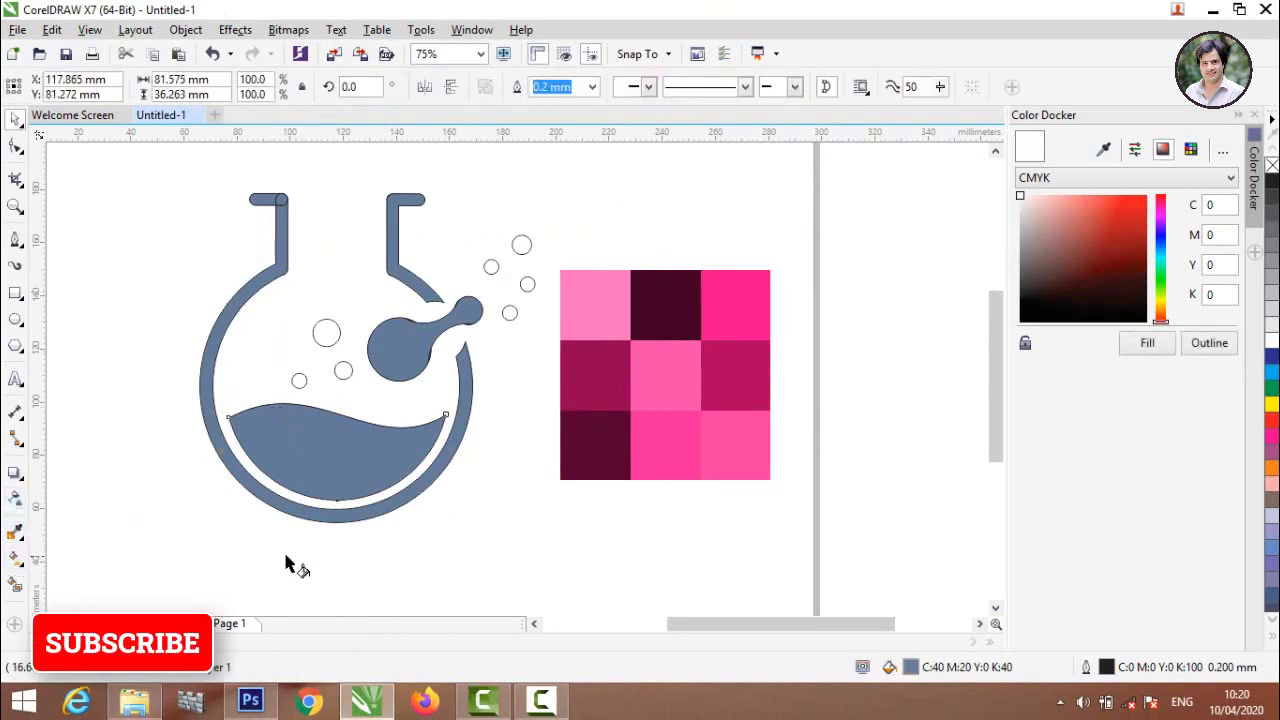
pyautogui.moveTo(309, 529); pyautogui.dragTo(298, 326)
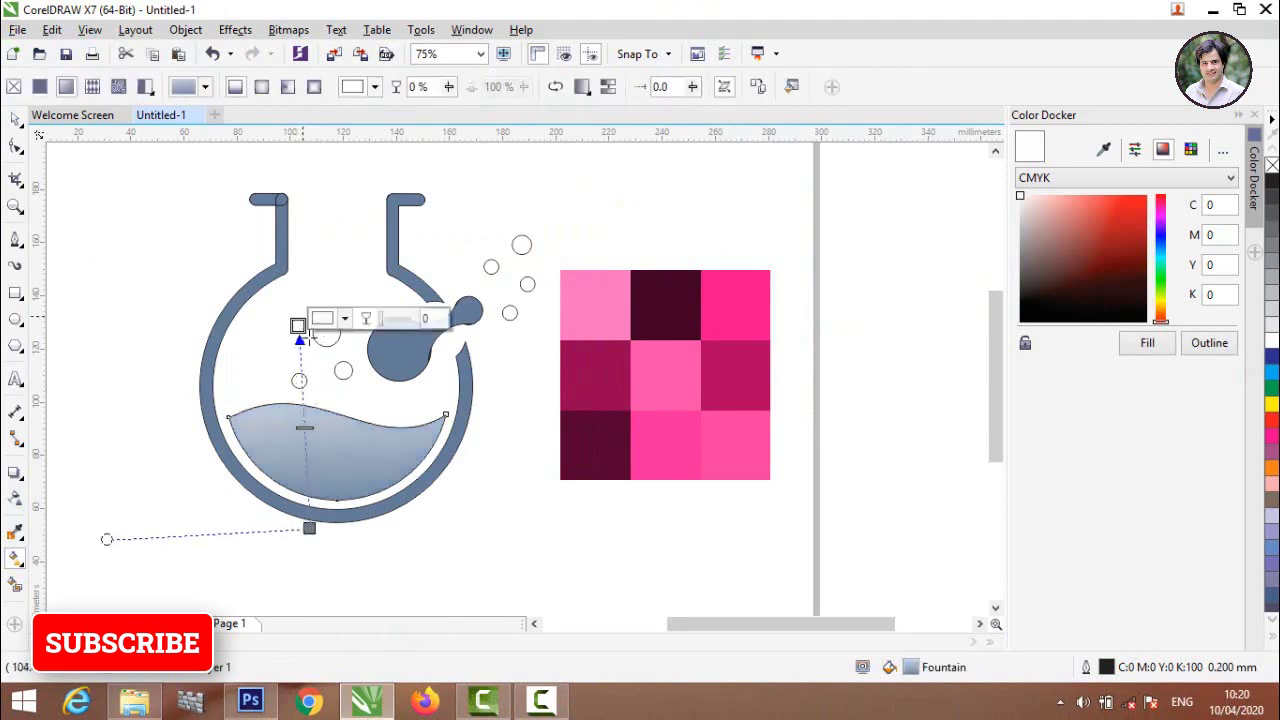
pyautogui.click(344, 319)
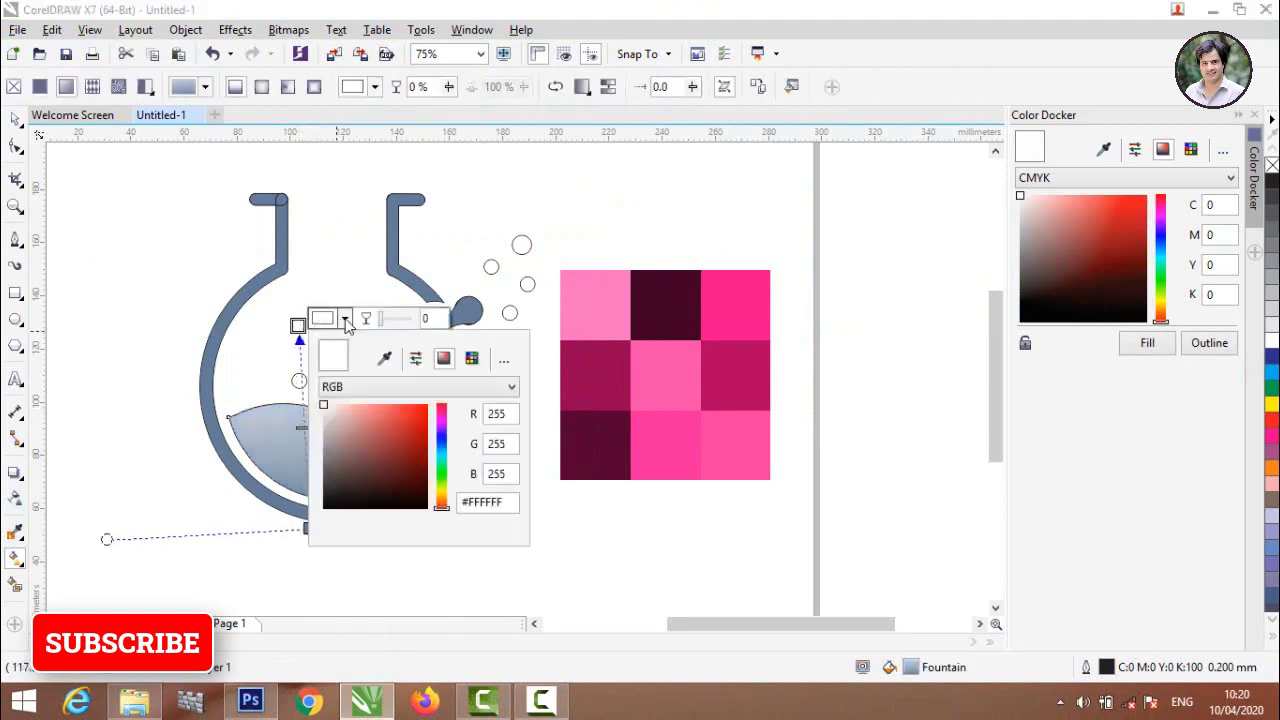
pyautogui.click(385, 358)
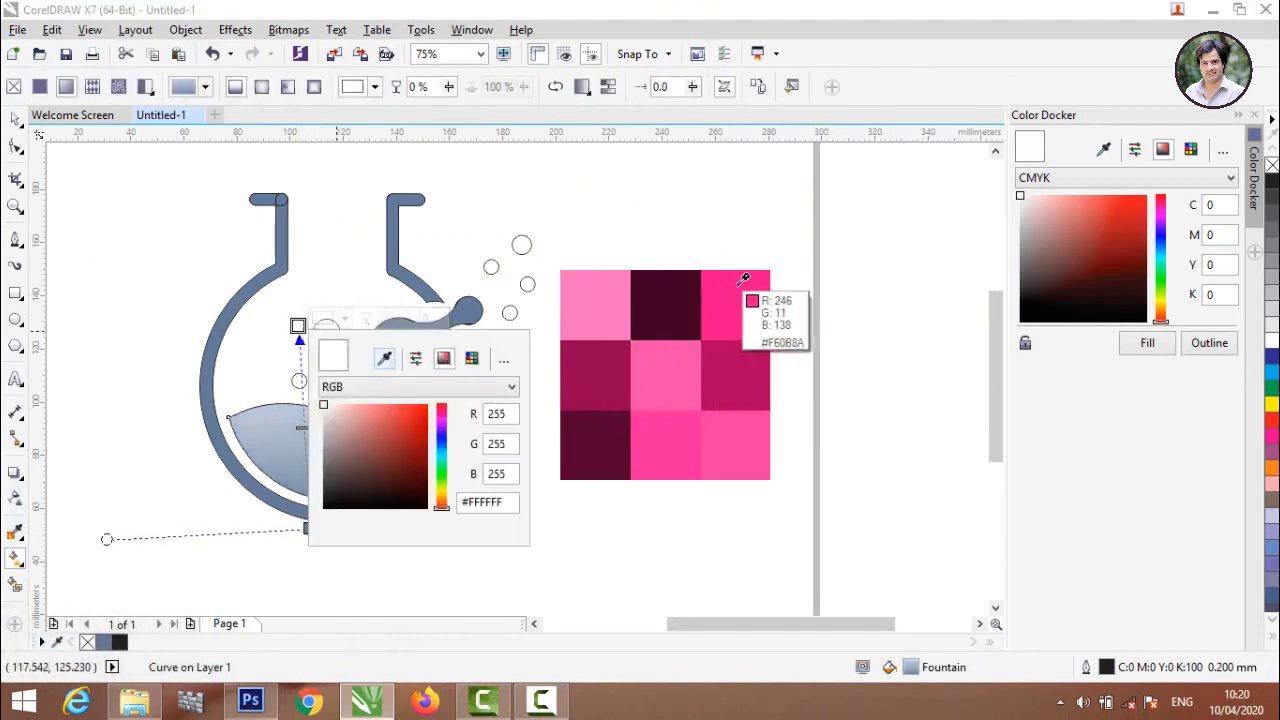
pyautogui.click(693, 384)
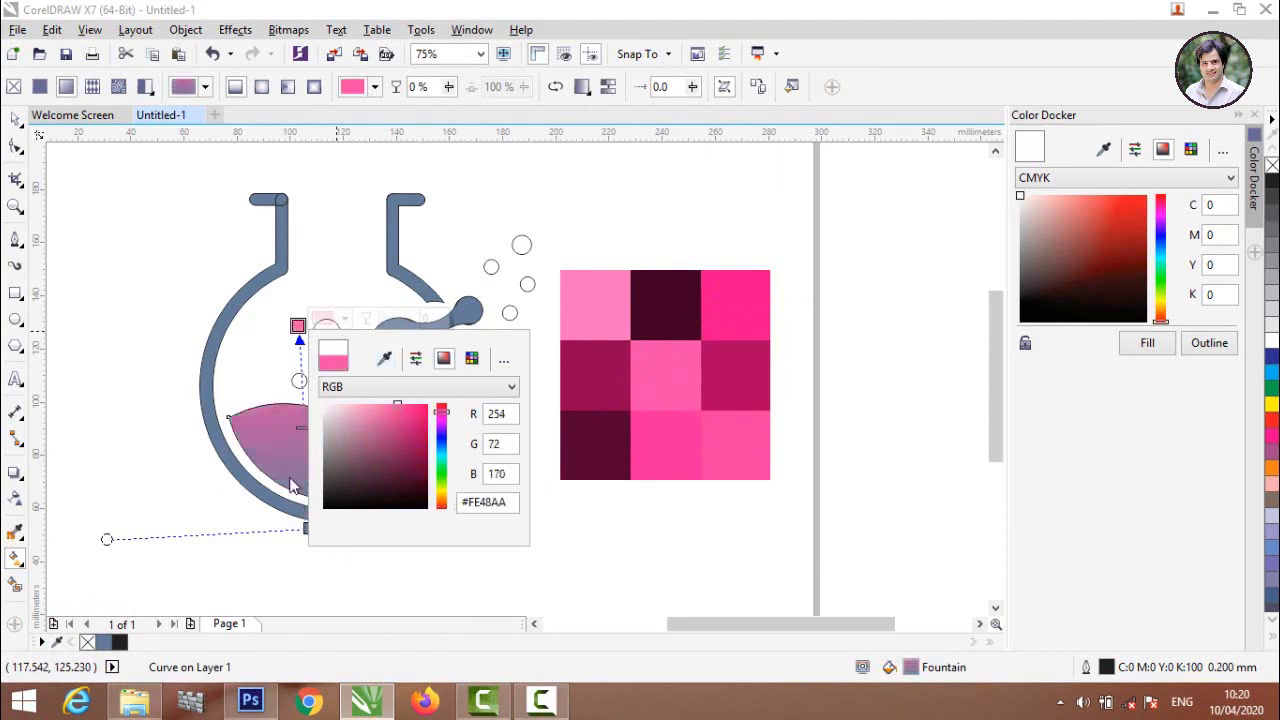
# Step: Set the lower color of the liquid's gradient by sampling the dark maroon swatch in the picture's bottom-left corner
pyautogui.click(307, 530)
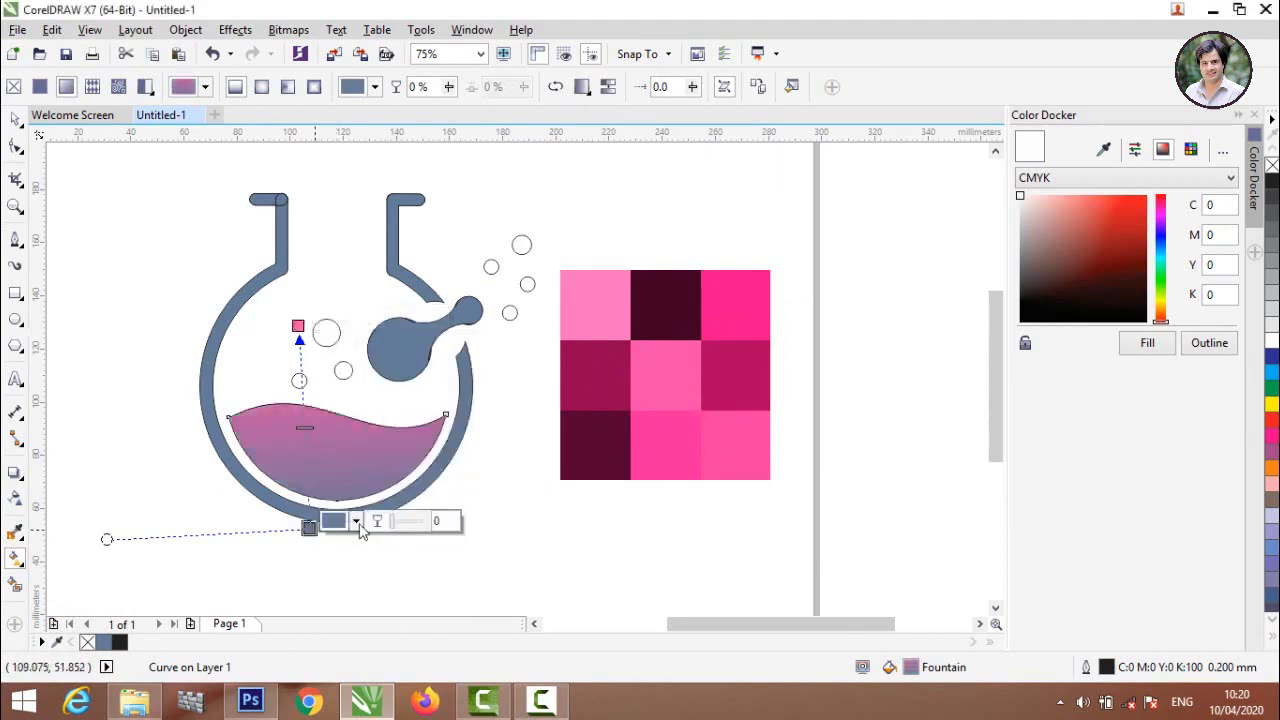
pyautogui.click(356, 521)
pyautogui.click(395, 325)
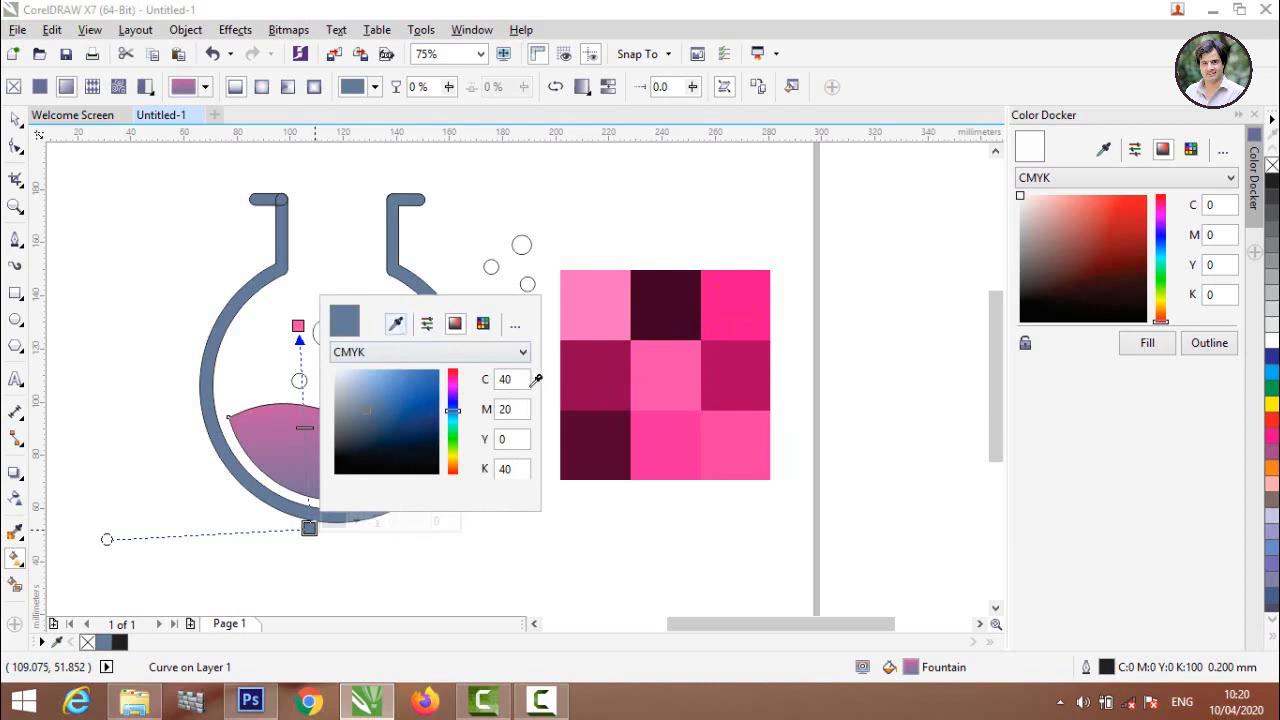
pyautogui.click(614, 436)
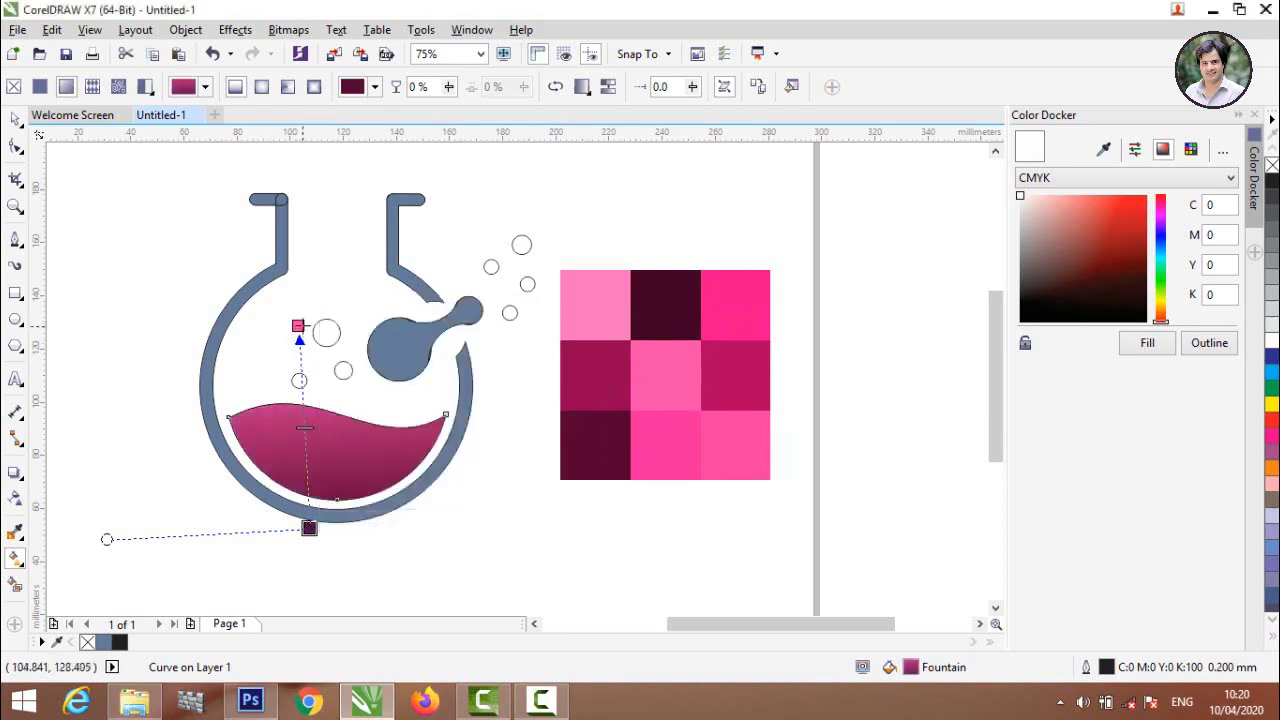
# Step: Shorten the liquid's gradient so it runs from the liquid's wavy surface down to its bottom edge
pyautogui.moveTo(298, 326); pyautogui.dragTo(299, 387)
pyautogui.moveTo(308, 527); pyautogui.dragTo(296, 492)
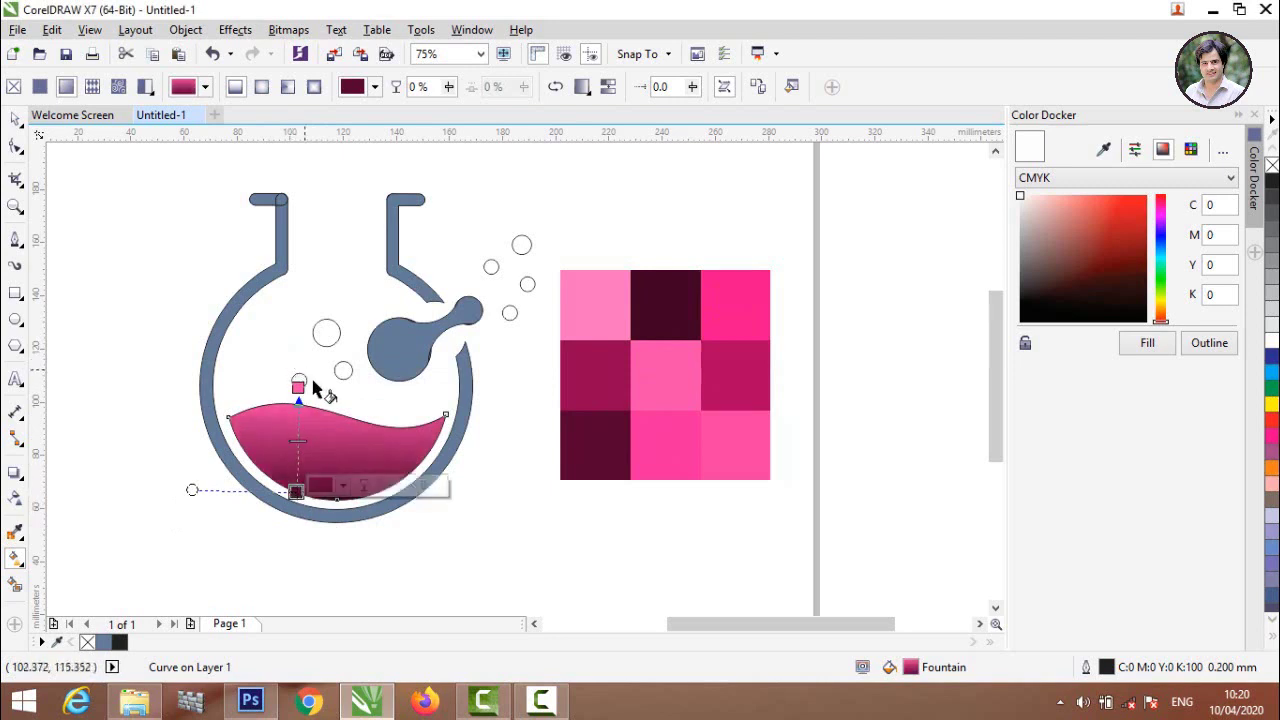
pyautogui.moveTo(298, 385); pyautogui.dragTo(305, 403)
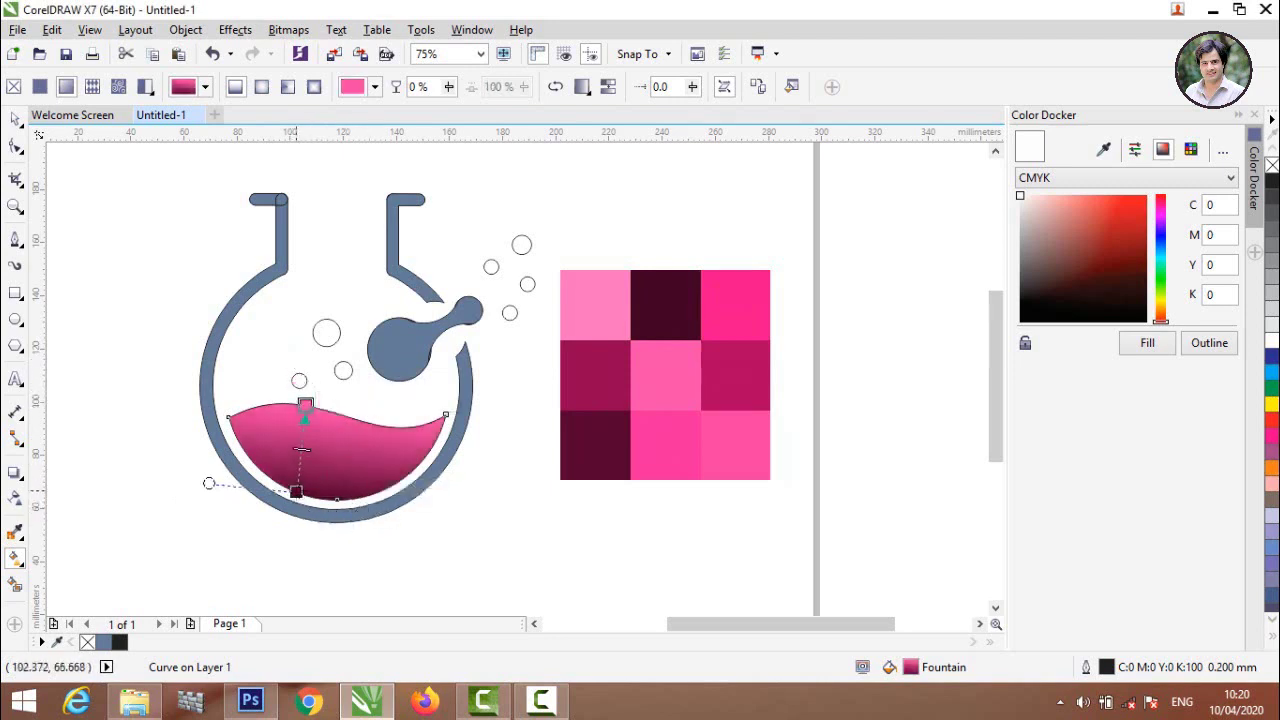
pyautogui.click(340, 520)
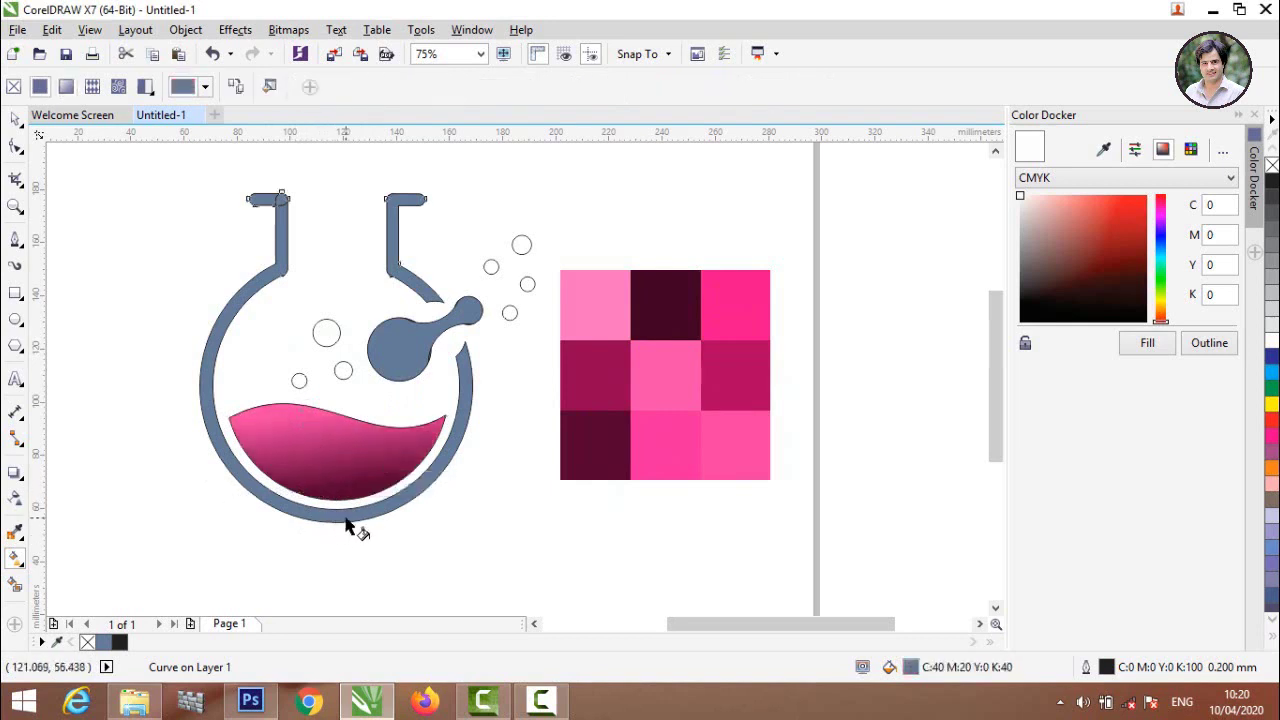
pyautogui.click(14, 120)
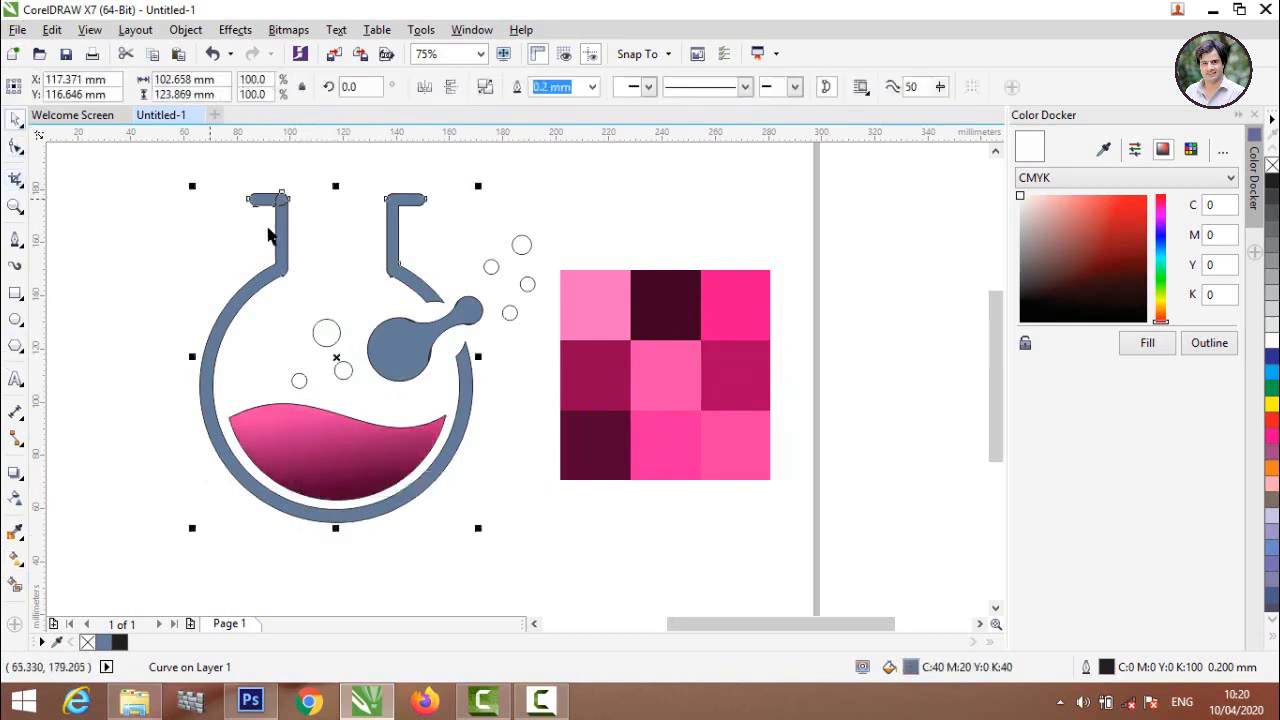
pyautogui.click(205, 234)
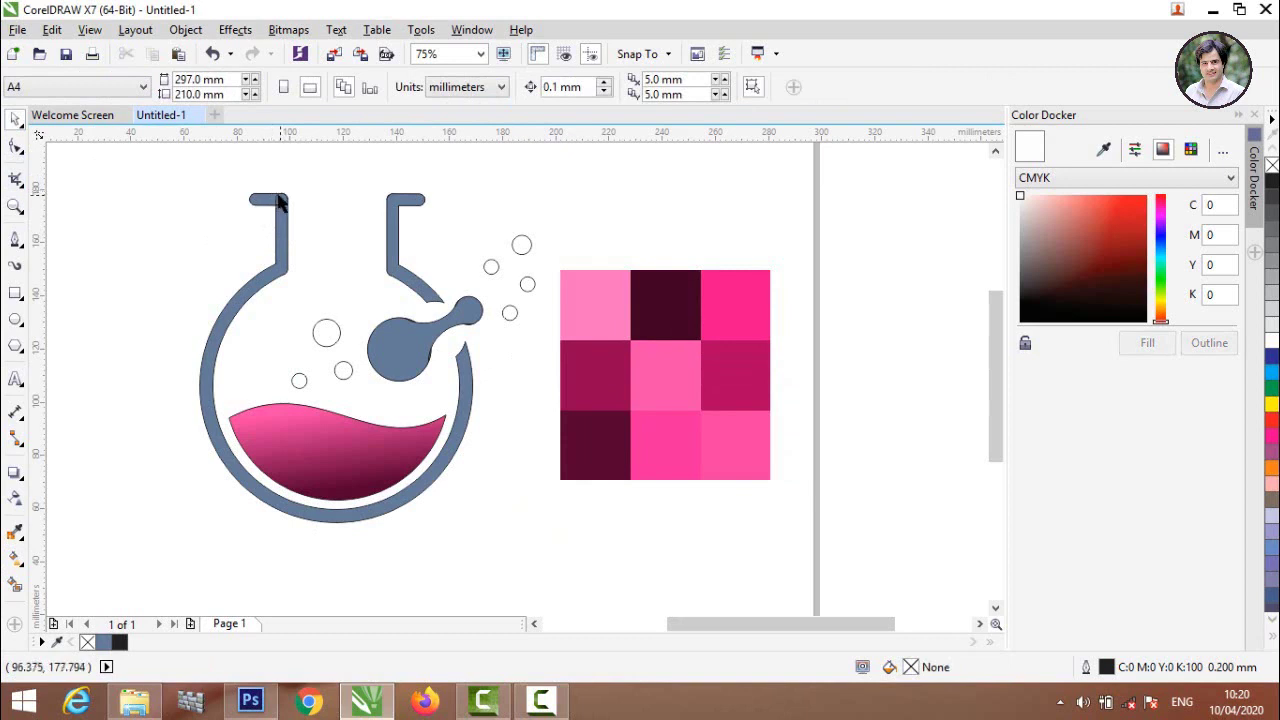
pyautogui.click(266, 205)
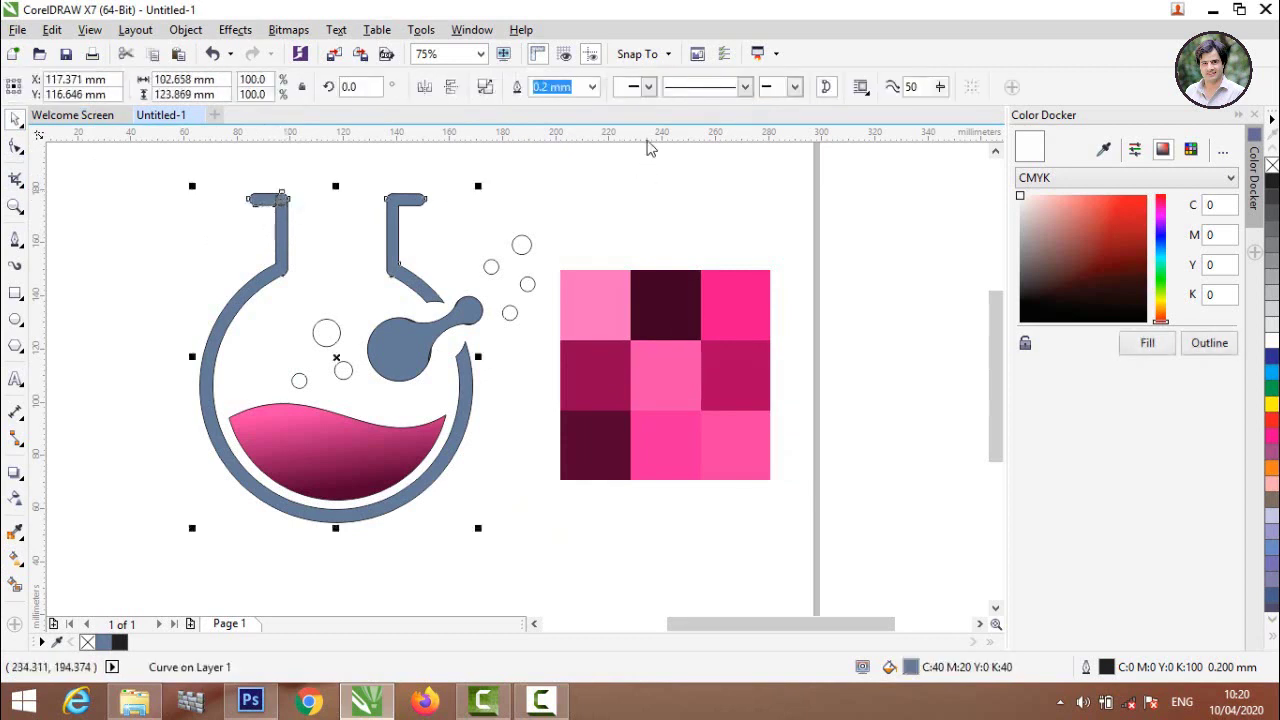
pyautogui.click(300, 537)
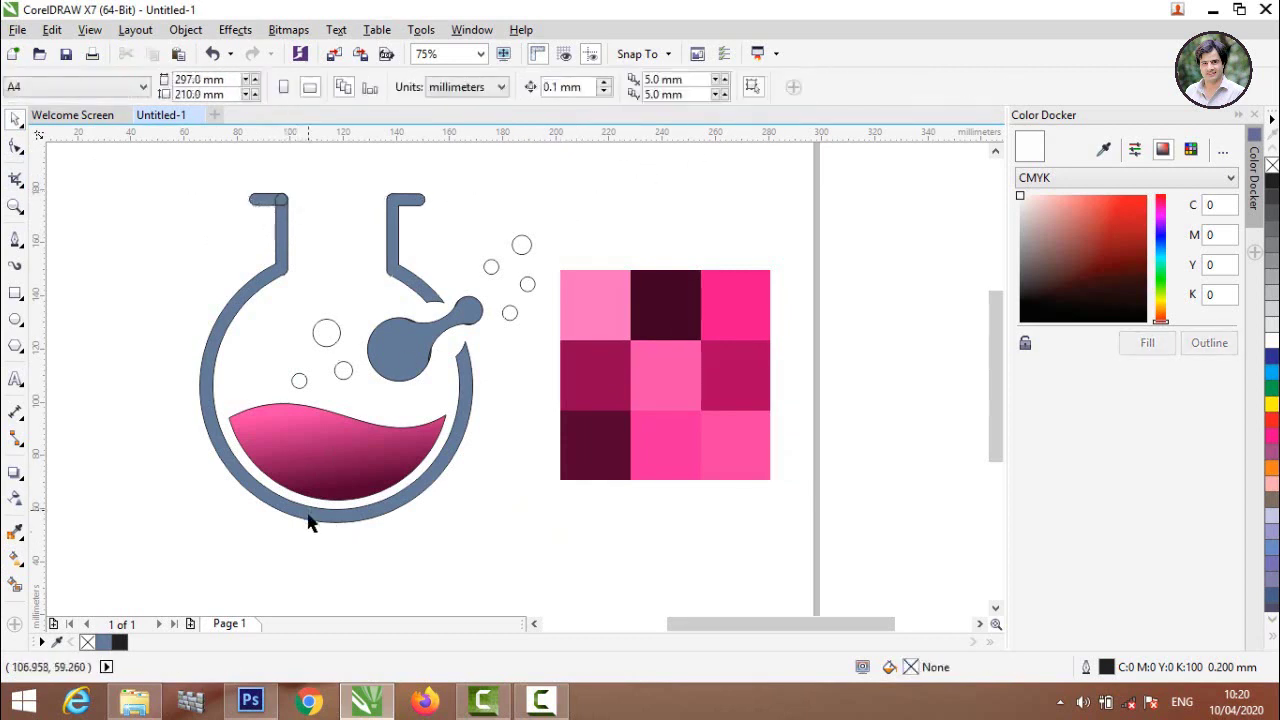
# Step: Give the flask outline a vertical linear fountain fill, copy the liquid's gradient colors onto it, and adjust its dark lower end
pyautogui.click(309, 520)
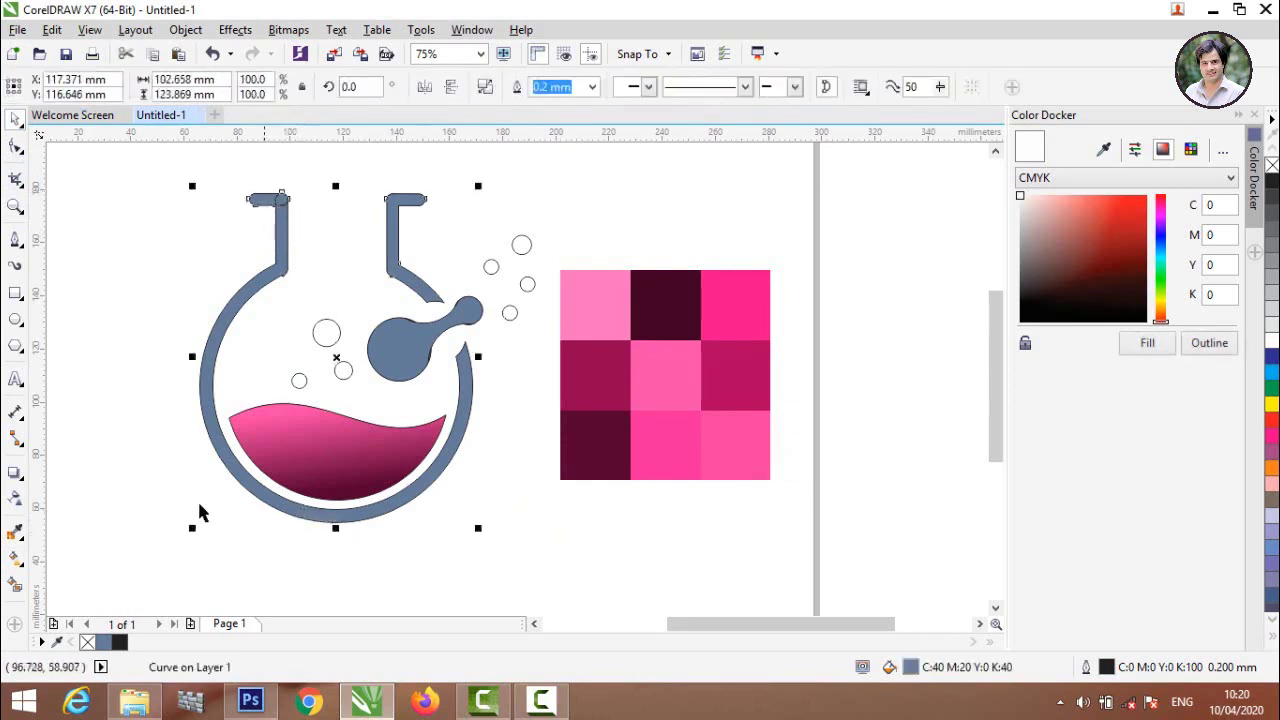
pyautogui.click(17, 562)
pyautogui.moveTo(354, 574); pyautogui.dragTo(327, 213)
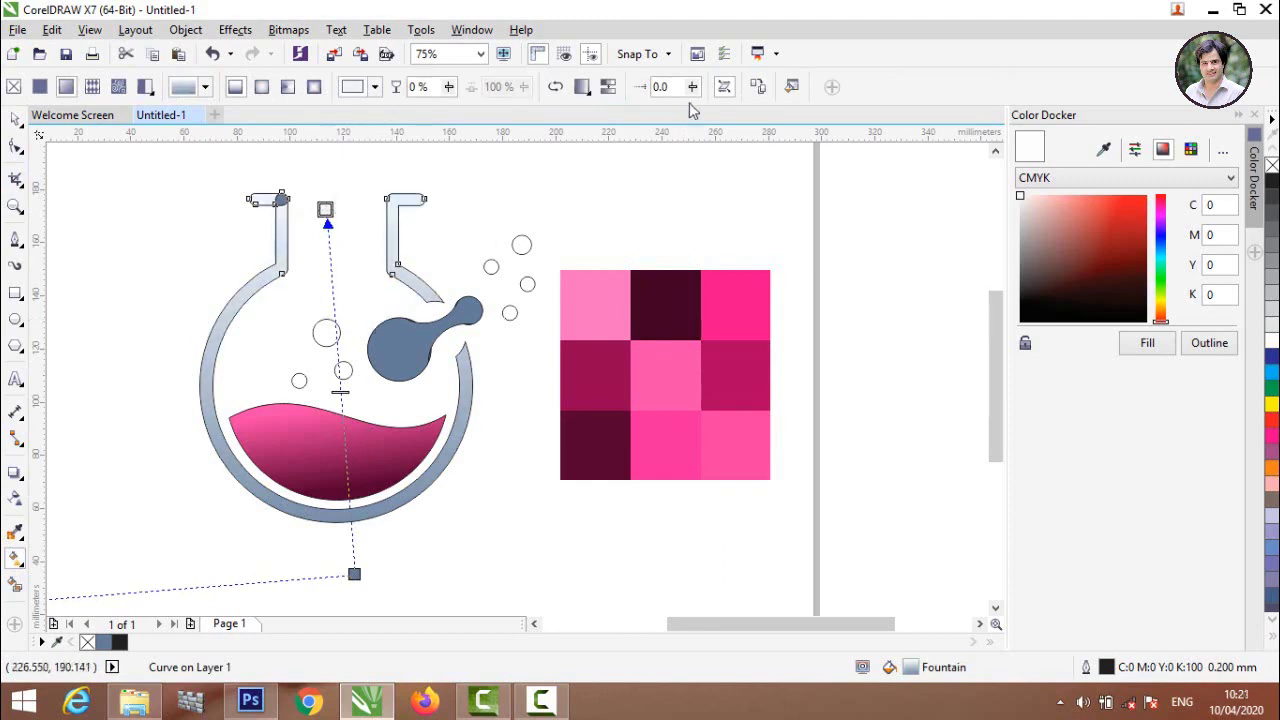
pyautogui.click(272, 456)
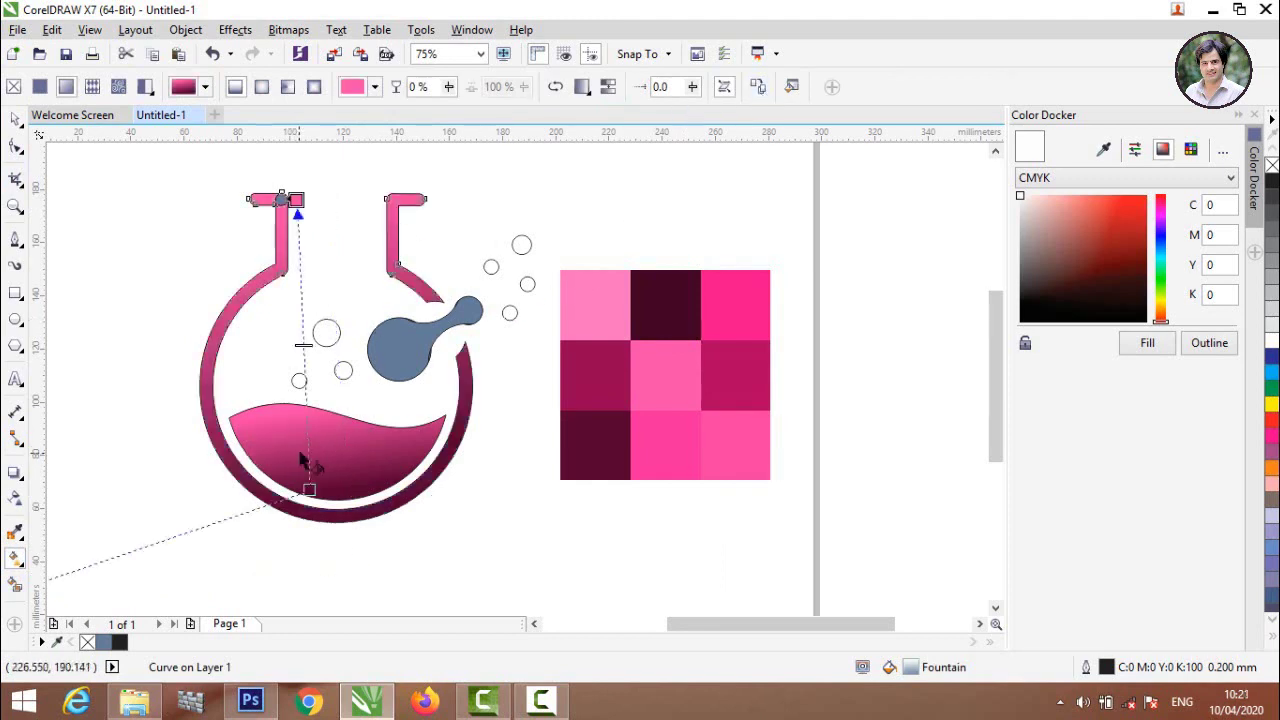
pyautogui.moveTo(309, 490); pyautogui.dragTo(321, 497)
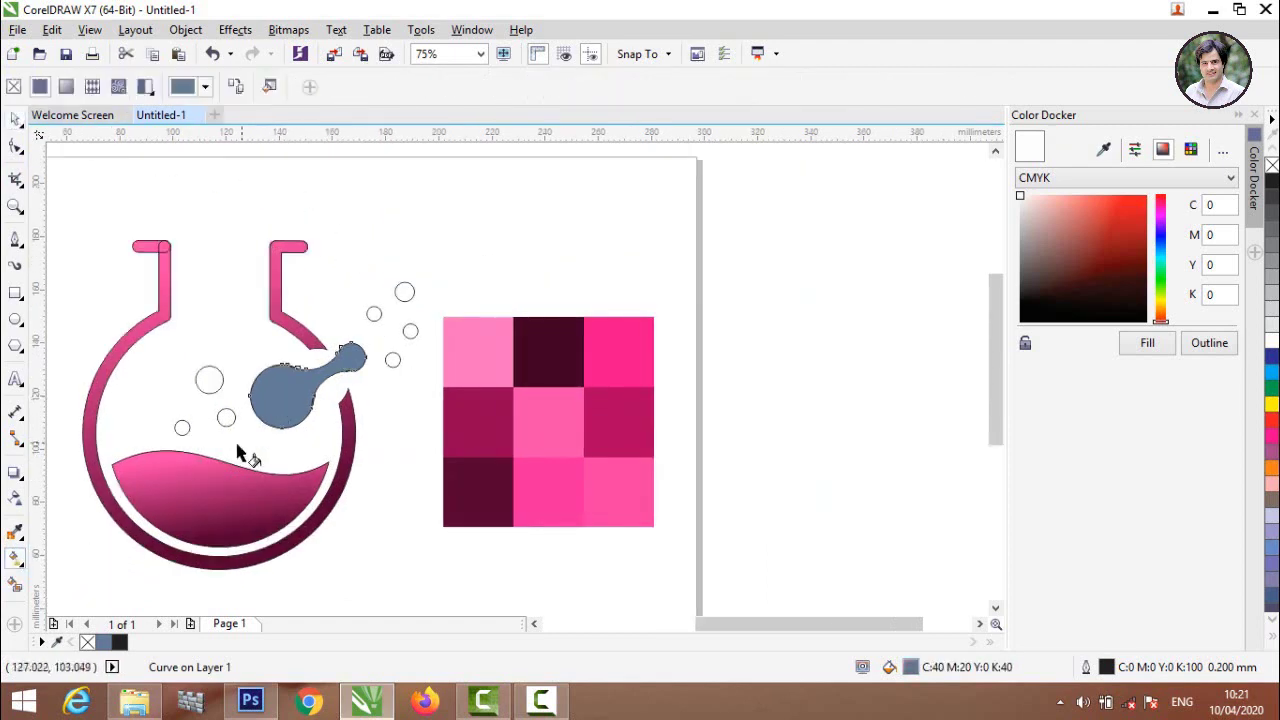
# Step: Fill the bridged-circle shape with the liquid's gradient, angled from dark at the large circle to pink at the small one
pyautogui.moveTo(237, 444); pyautogui.dragTo(420, 302)
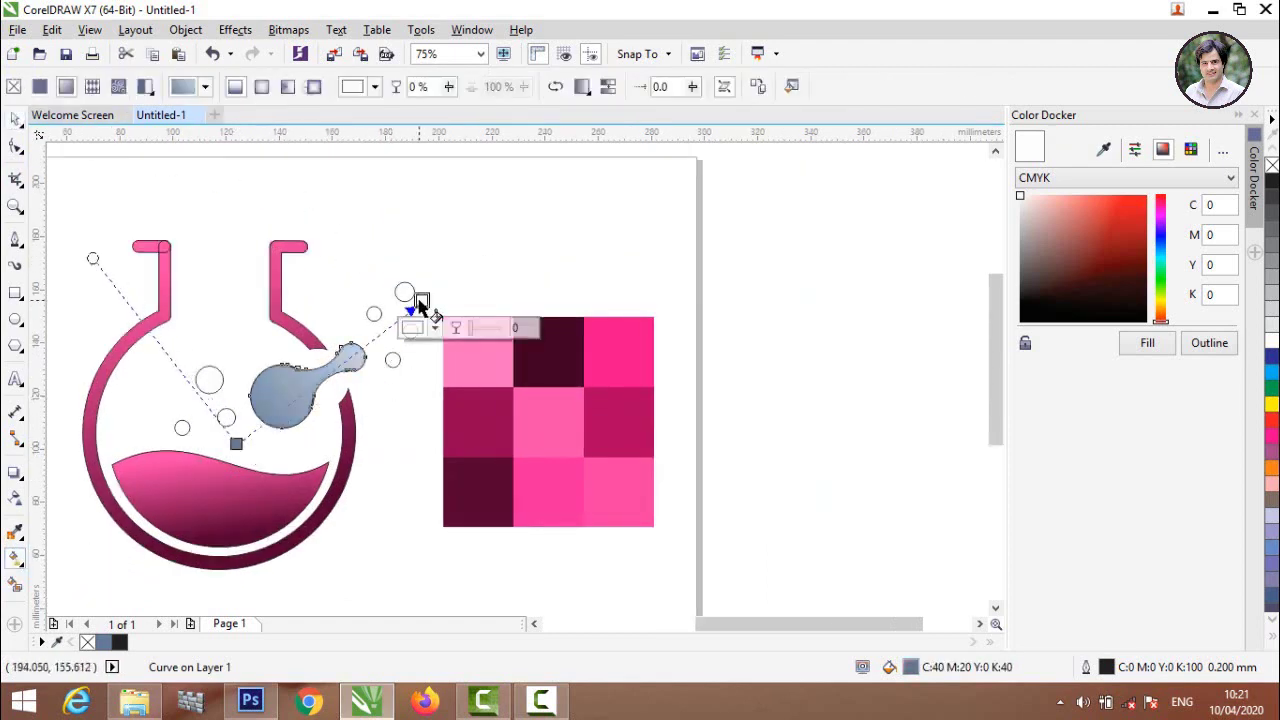
pyautogui.click(760, 86)
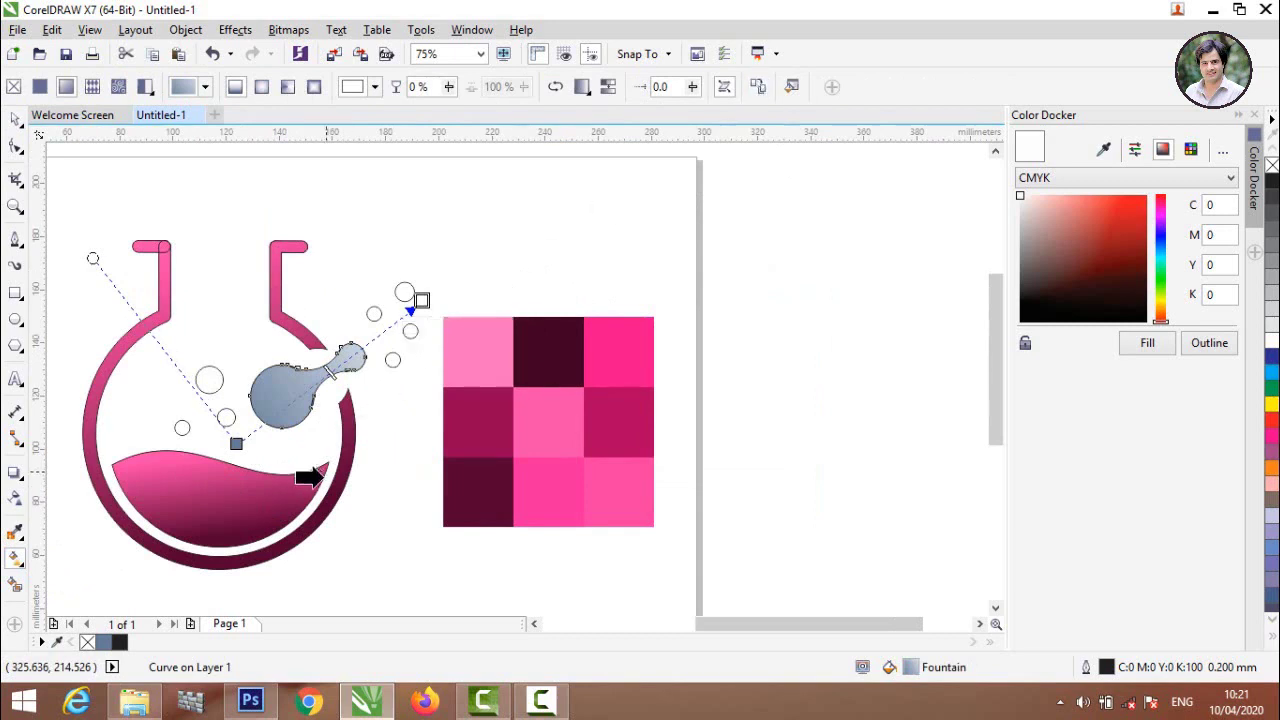
pyautogui.click(277, 482)
pyautogui.moveTo(297, 419); pyautogui.dragTo(246, 411)
pyautogui.moveTo(290, 345); pyautogui.dragTo(326, 378)
# Step: Smart Fill the three inner and four outer bubbles with the blue-grey color C40 M20 Y0 K40
pyautogui.click(404, 296)
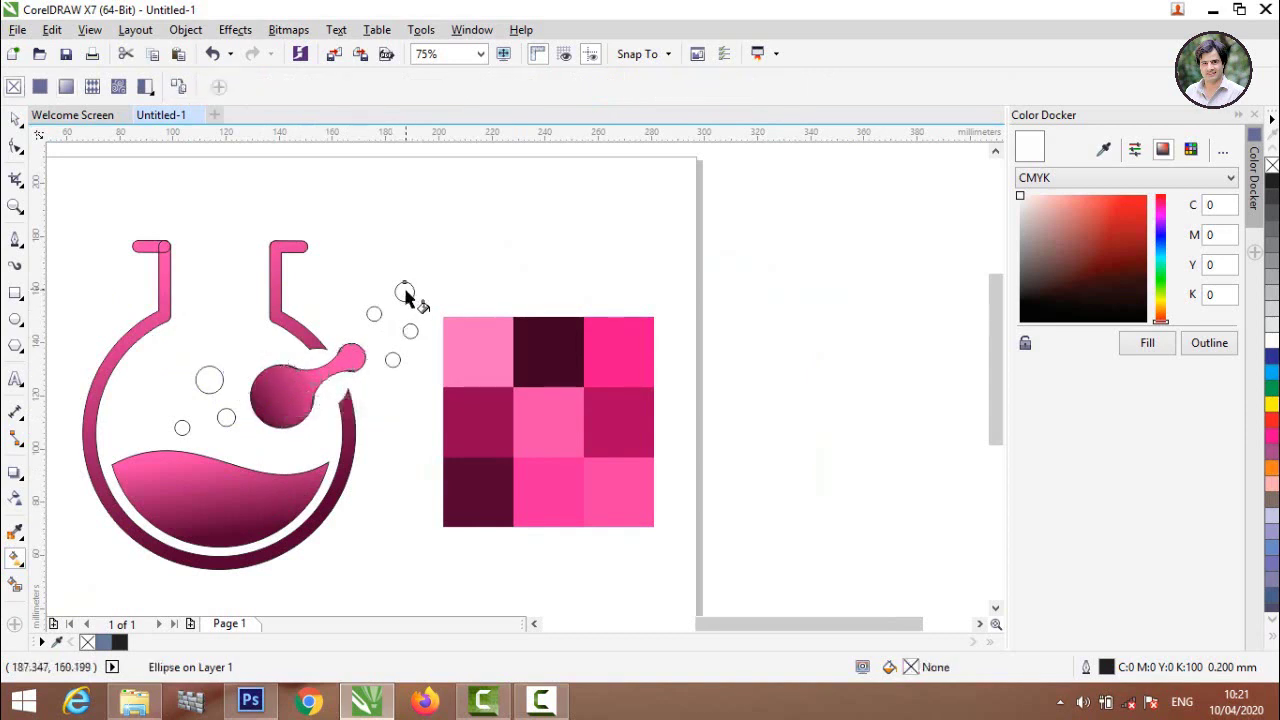
pyautogui.click(17, 586)
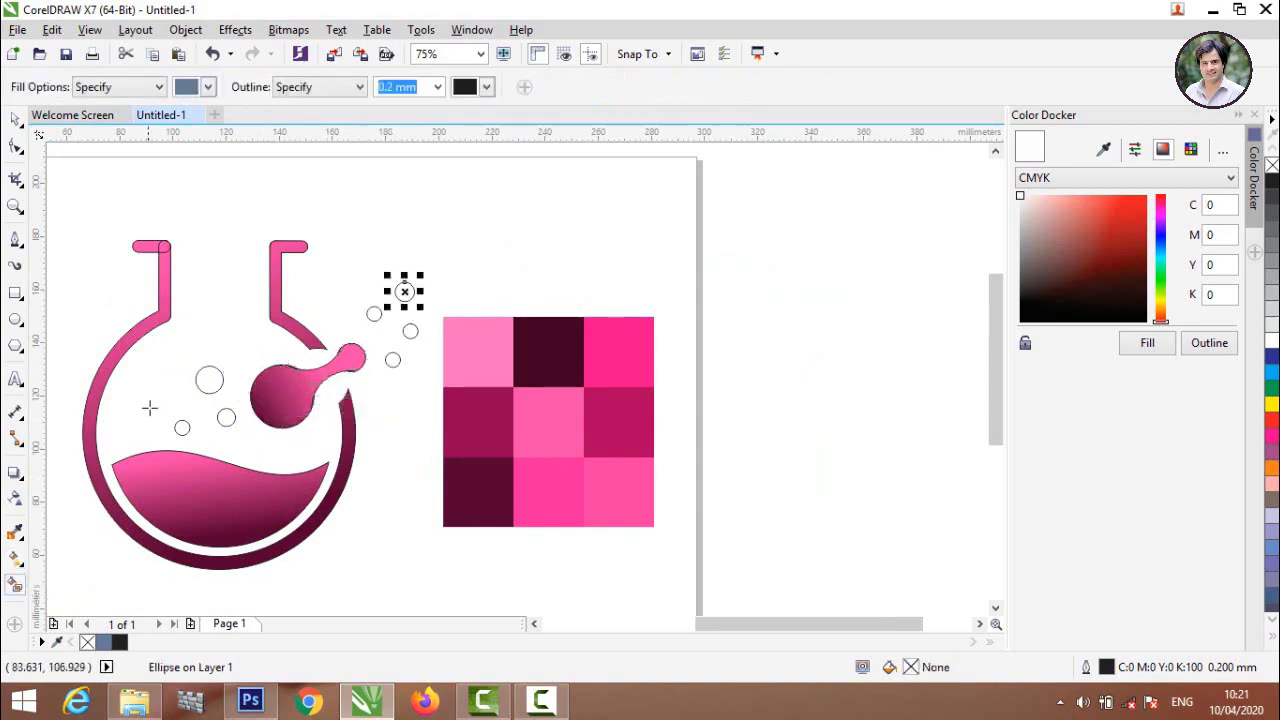
pyautogui.click(208, 379)
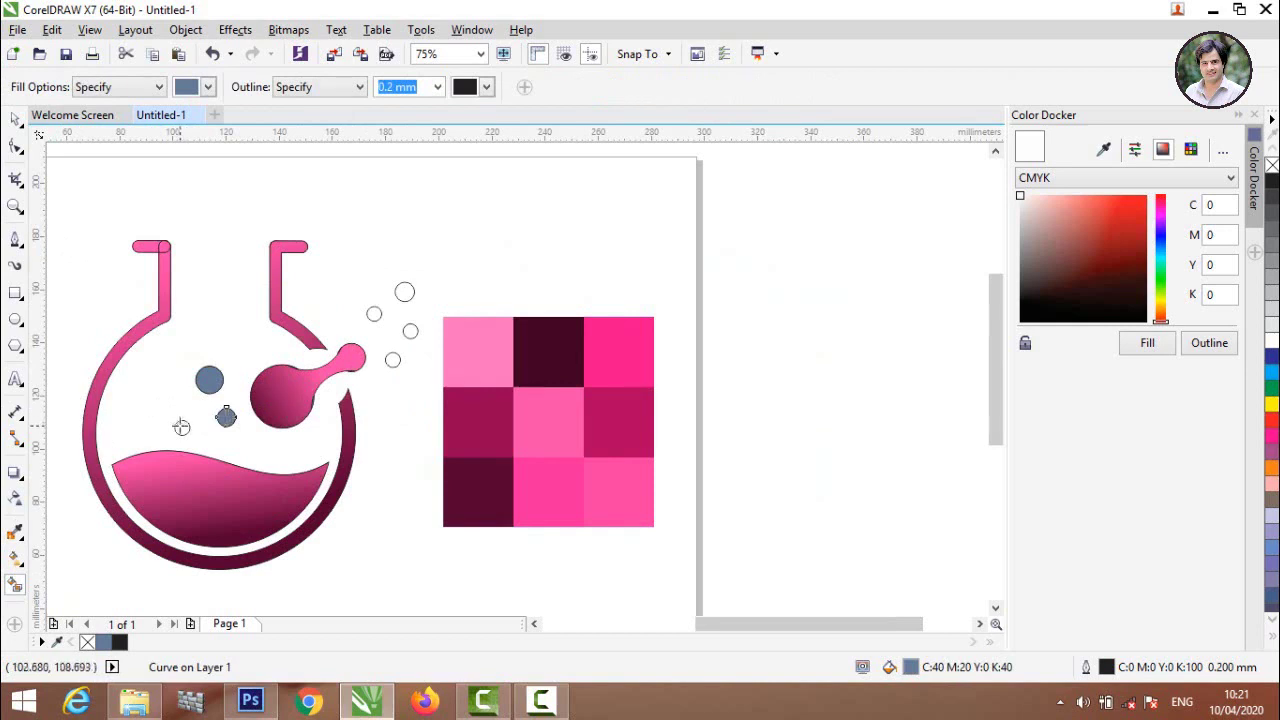
pyautogui.click(404, 291)
pyautogui.click(374, 314)
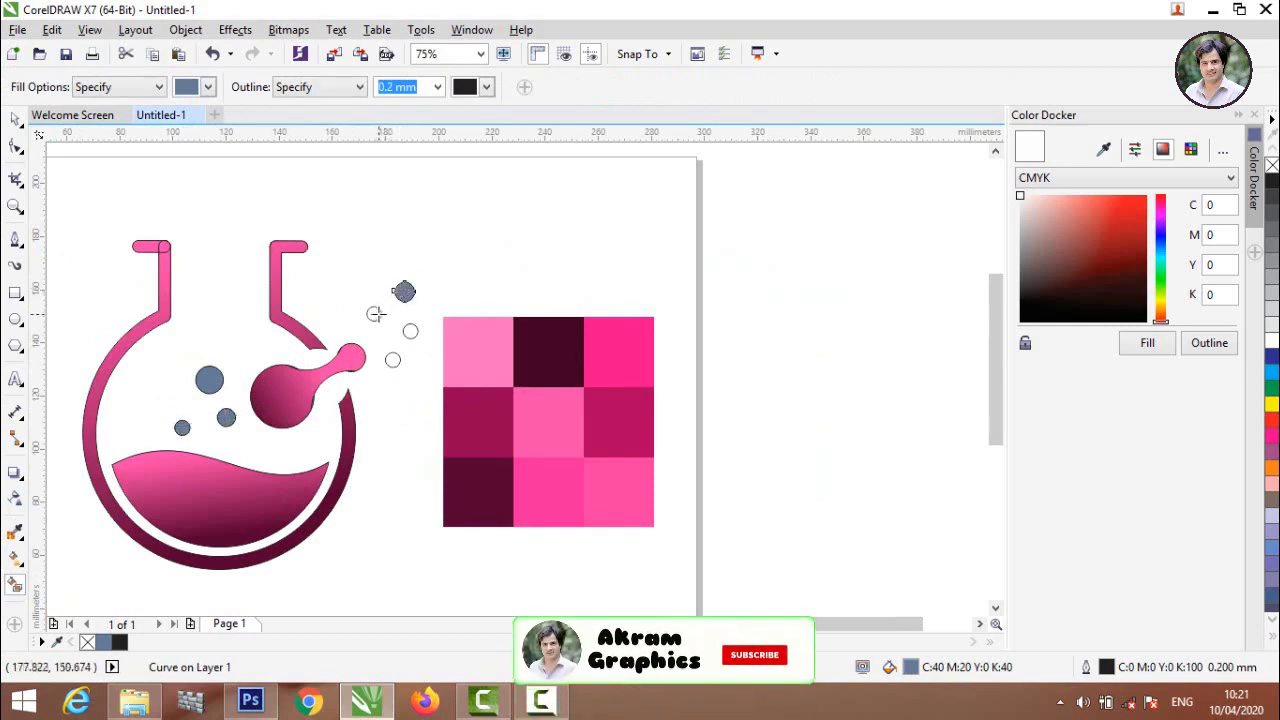
pyautogui.click(410, 331)
pyautogui.click(392, 359)
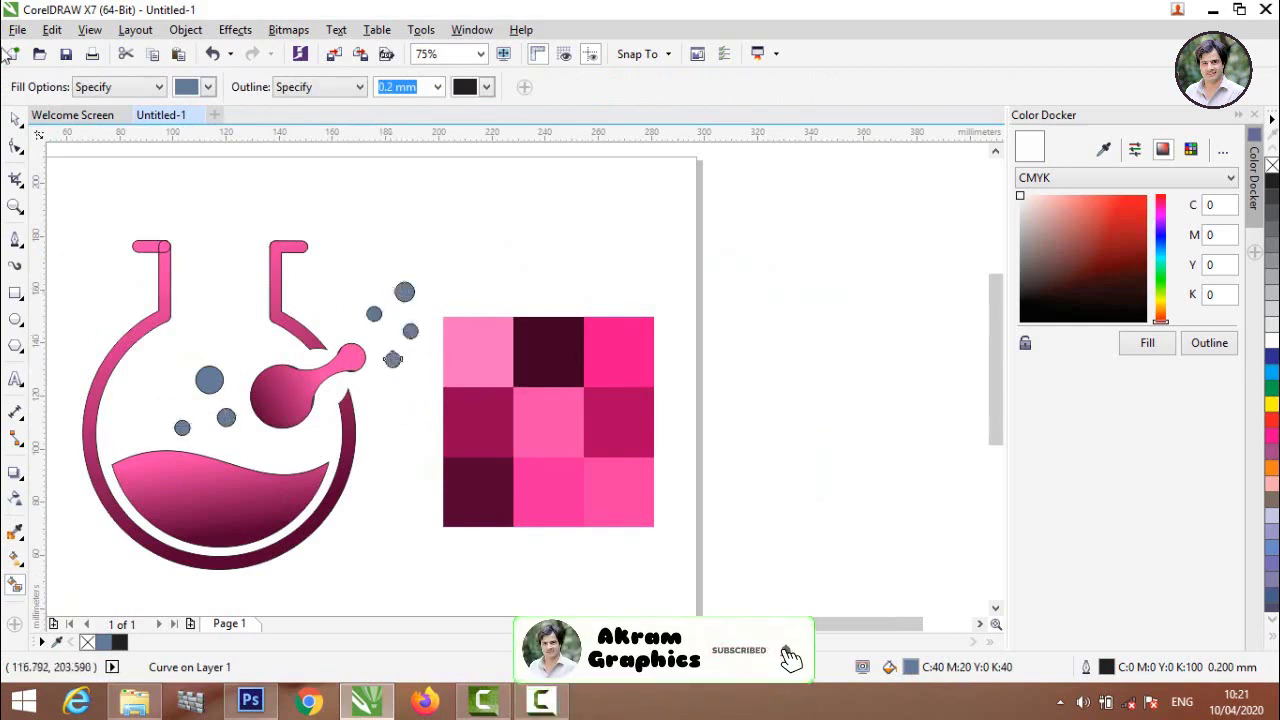
pyautogui.click(15, 119)
pyautogui.click(71, 224)
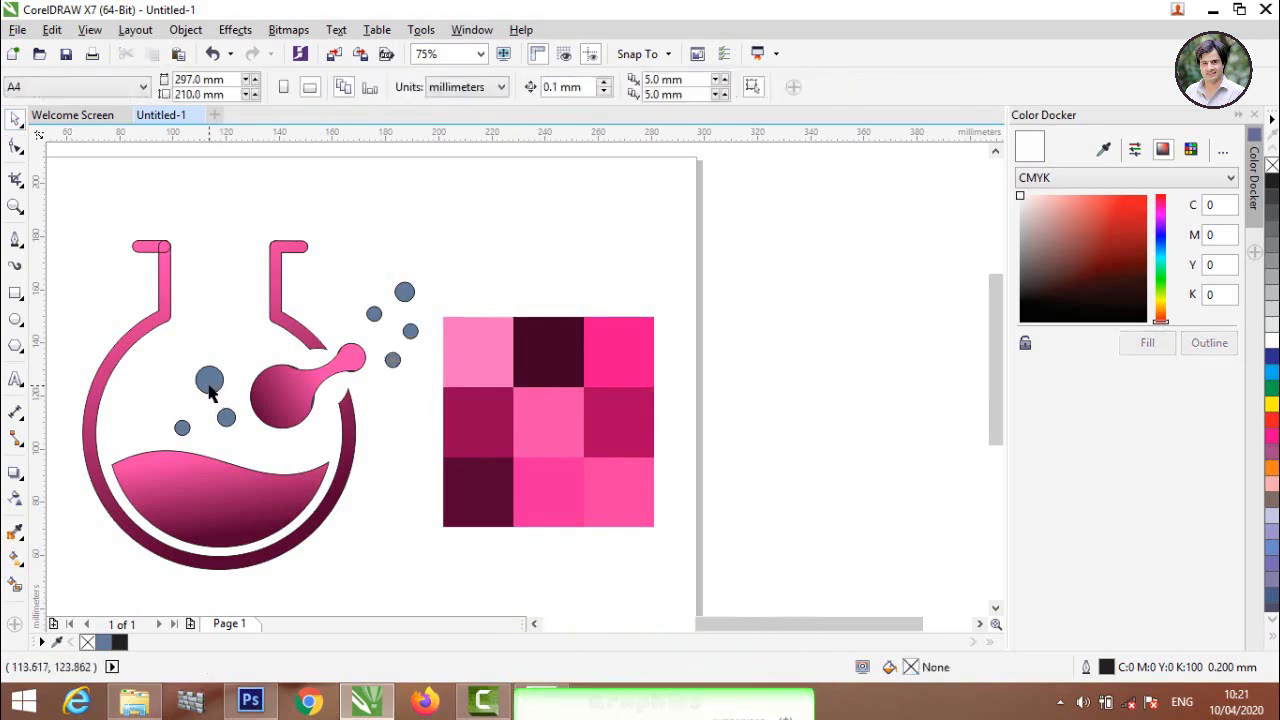
# Step: Apply a diagonal linear fountain fill to the largest inner bubble and copy the bridged shape's pink gradient onto it
pyautogui.click(209, 379)
pyautogui.click(15, 562)
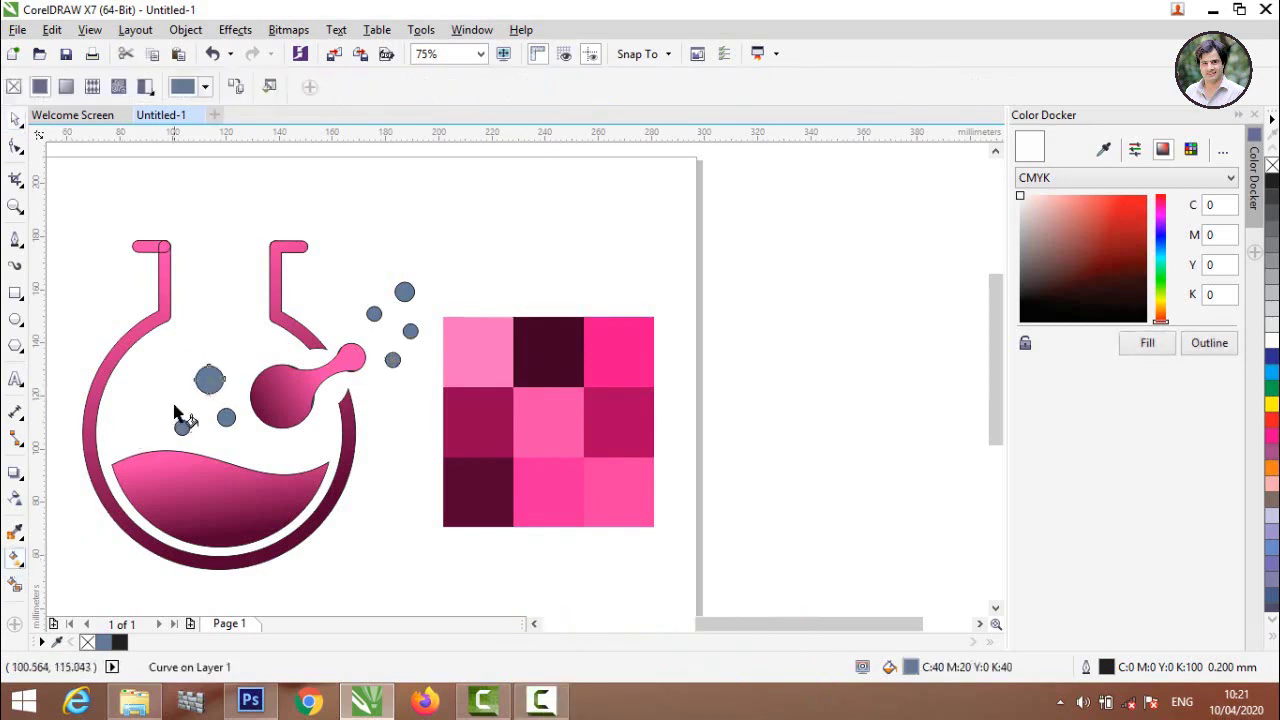
pyautogui.moveTo(175, 405); pyautogui.dragTo(260, 342)
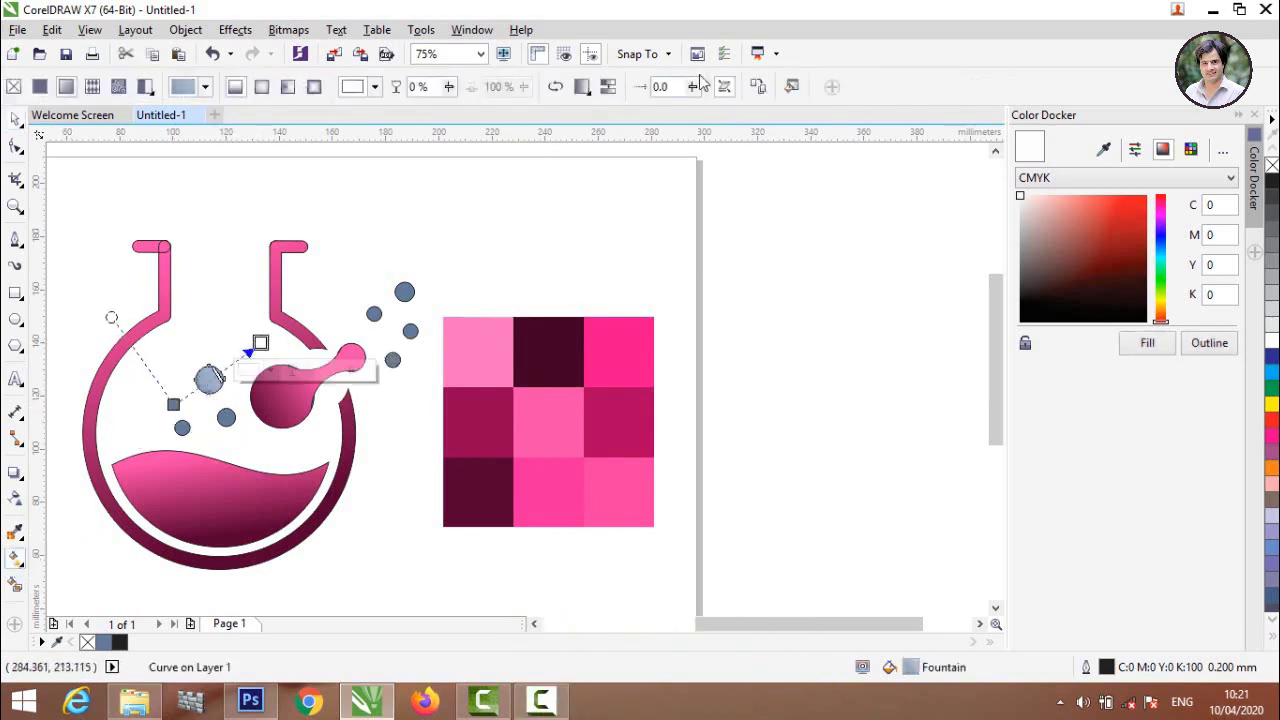
pyautogui.click(760, 90)
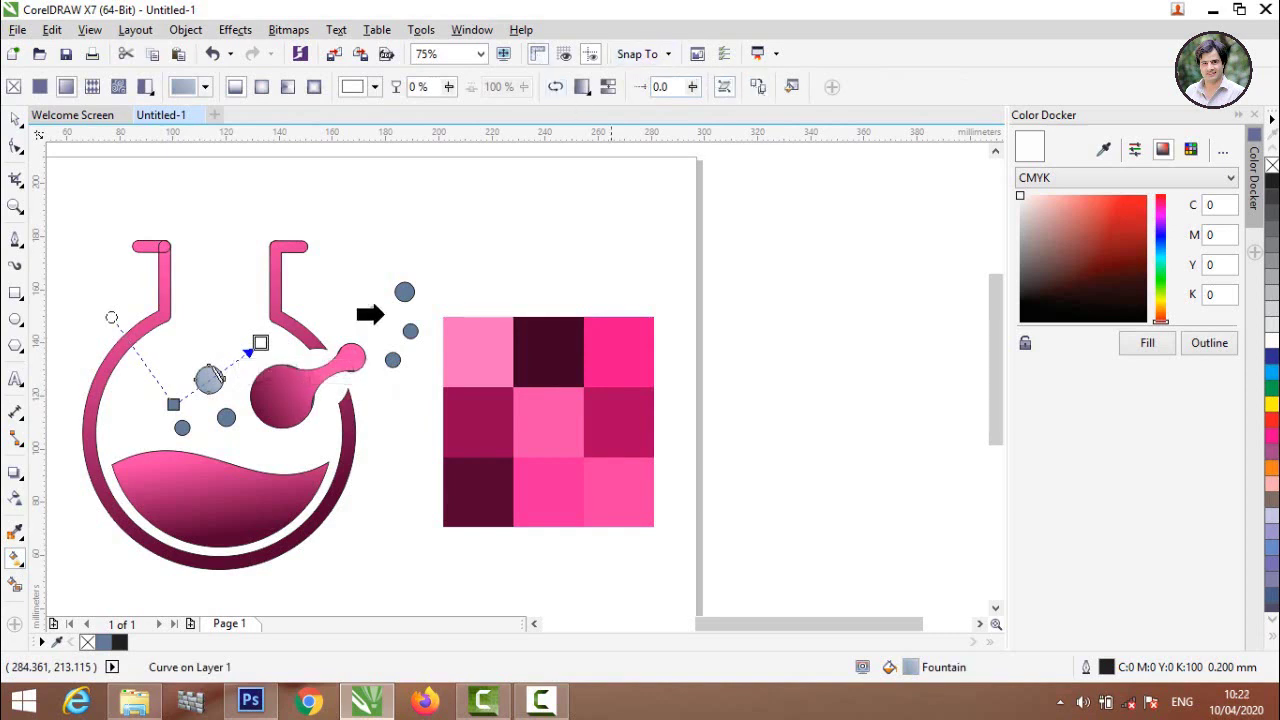
pyautogui.click(296, 406)
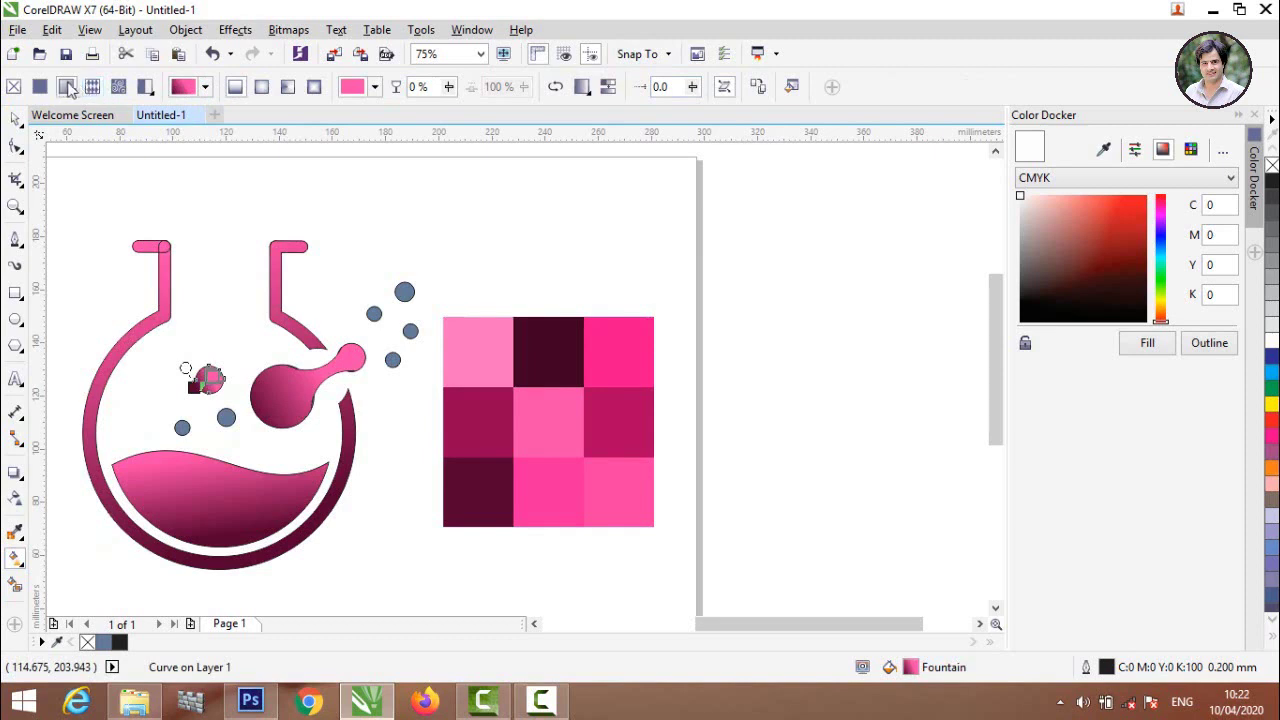
# Step: Try an elliptical fountain fill on the largest inner bubble and undo it
pyautogui.click(259, 92)
pyautogui.click(226, 375)
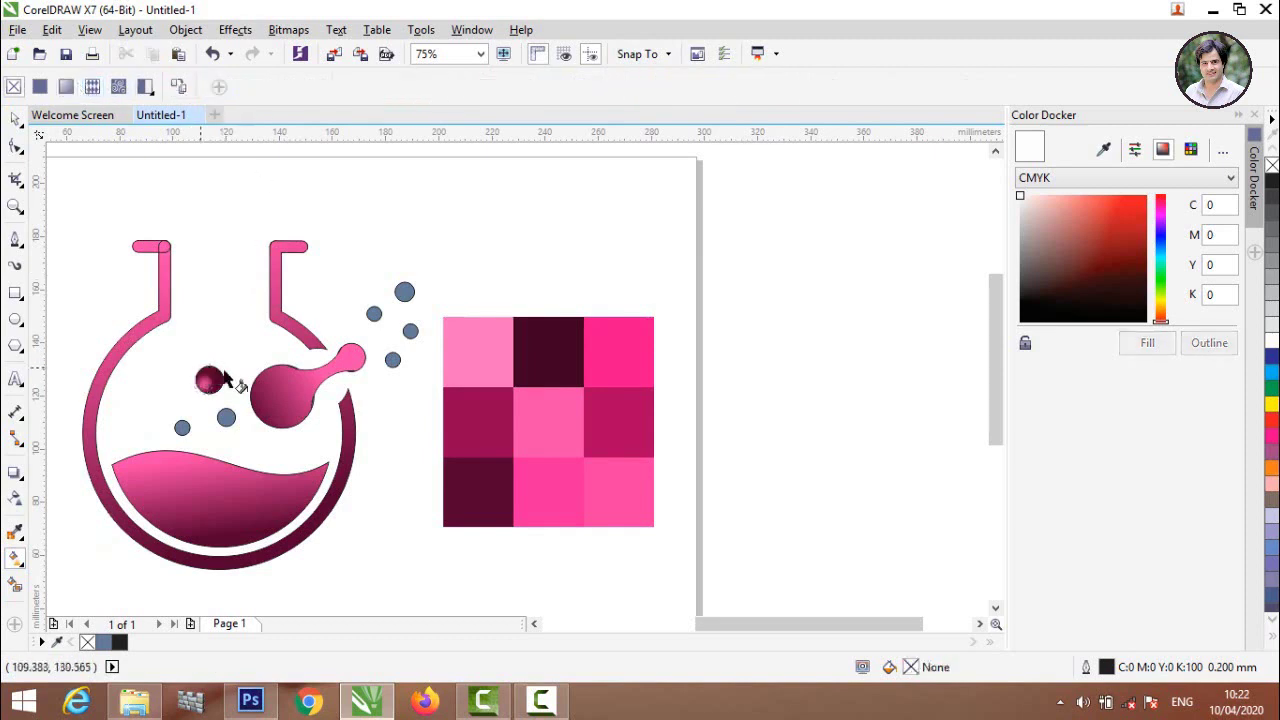
pyautogui.hotkey('ctrl', 'z')
# Step: Apply a linear fountain fill to the medium inner bubble, copy the liquid's gradient onto it, and angle it from dark right to pink left
pyautogui.click(228, 420)
pyautogui.moveTo(208, 435); pyautogui.dragTo(250, 388)
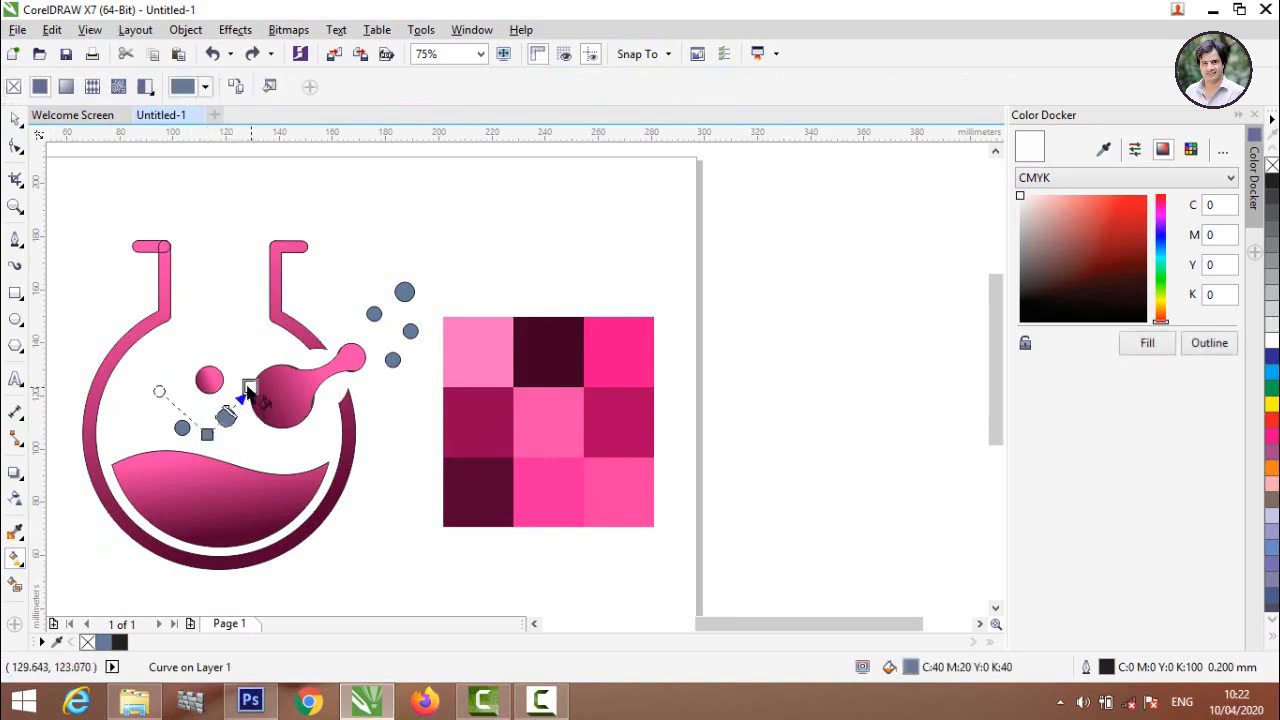
pyautogui.click(757, 88)
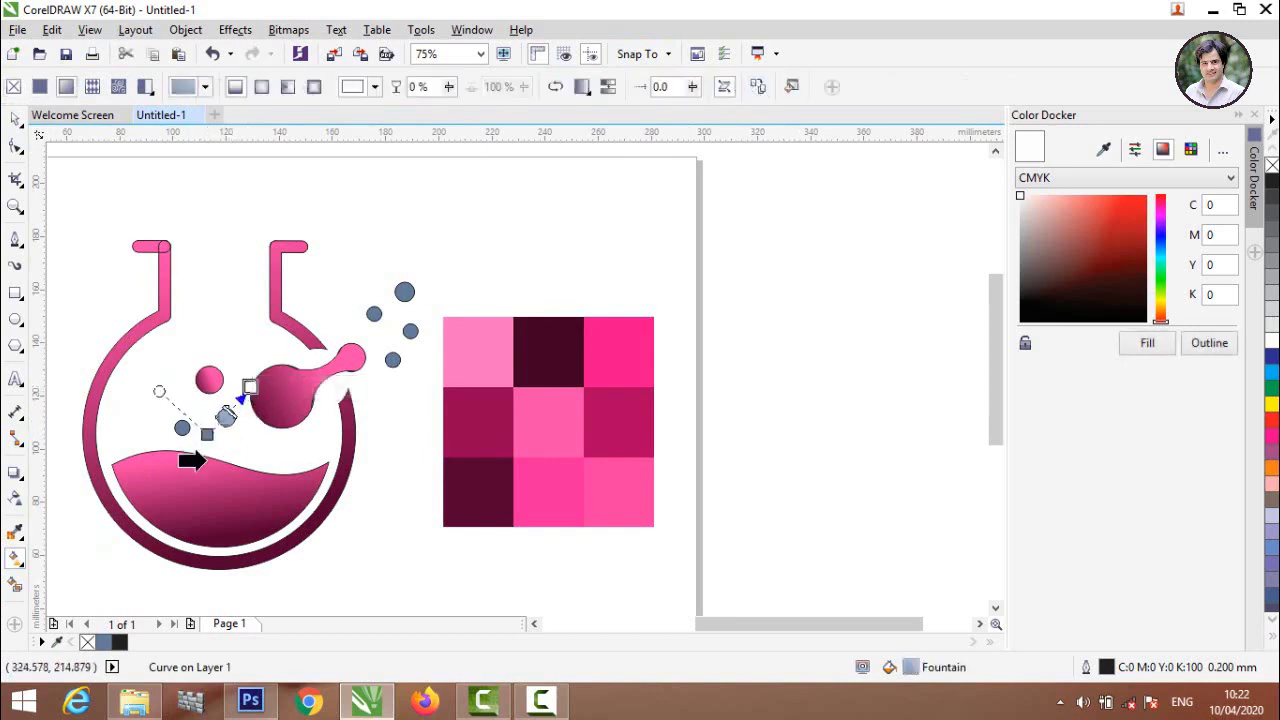
pyautogui.click(198, 524)
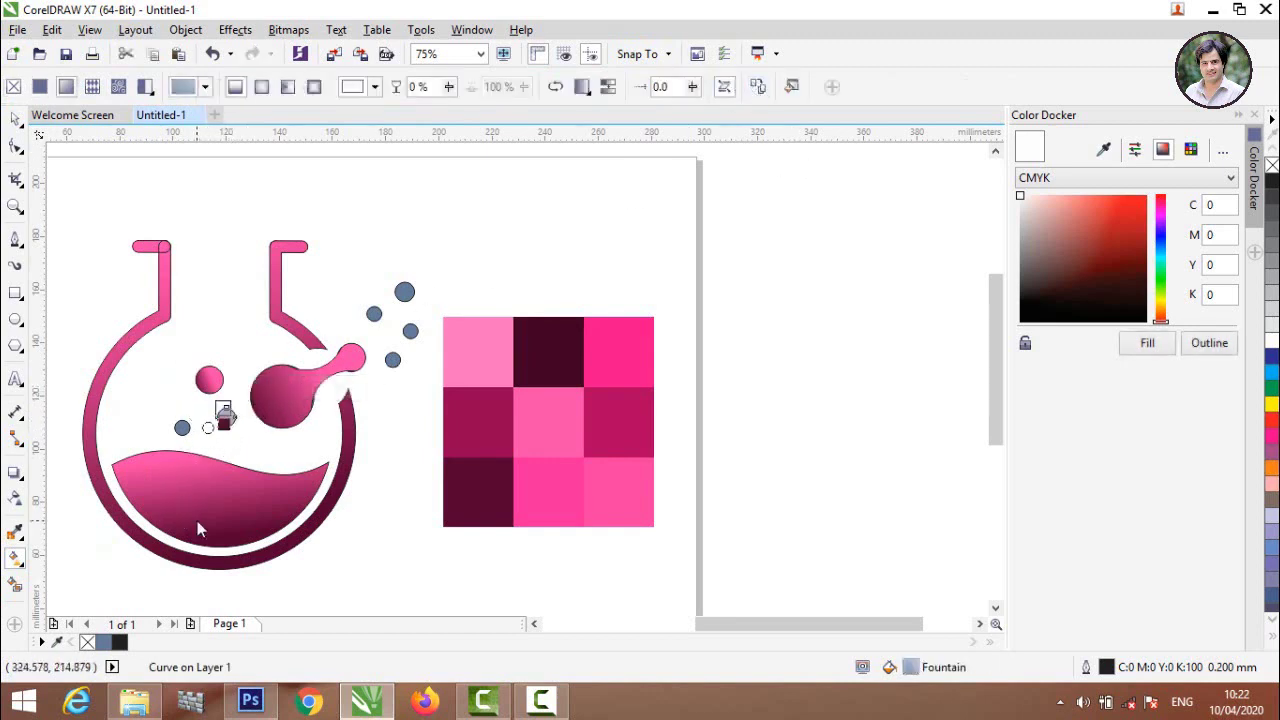
pyautogui.click(225, 418)
pyautogui.moveTo(223, 428); pyautogui.dragTo(273, 435)
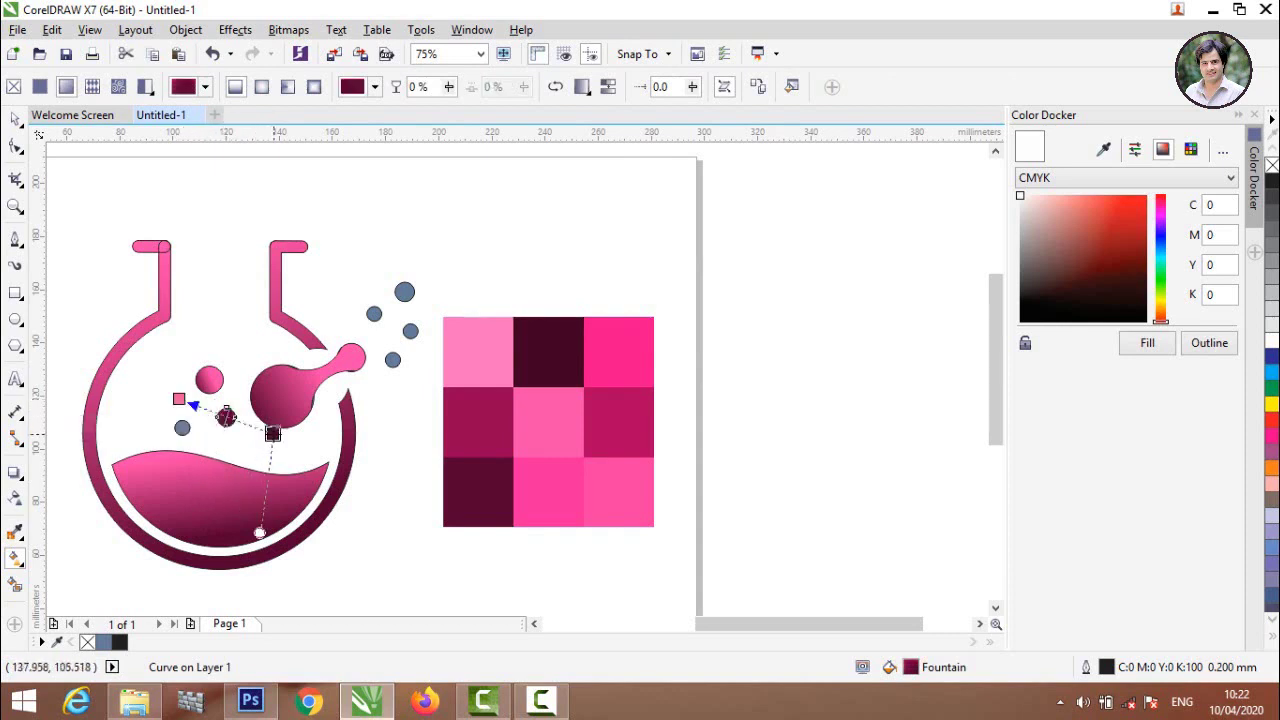
pyautogui.moveTo(178, 399); pyautogui.dragTo(206, 413)
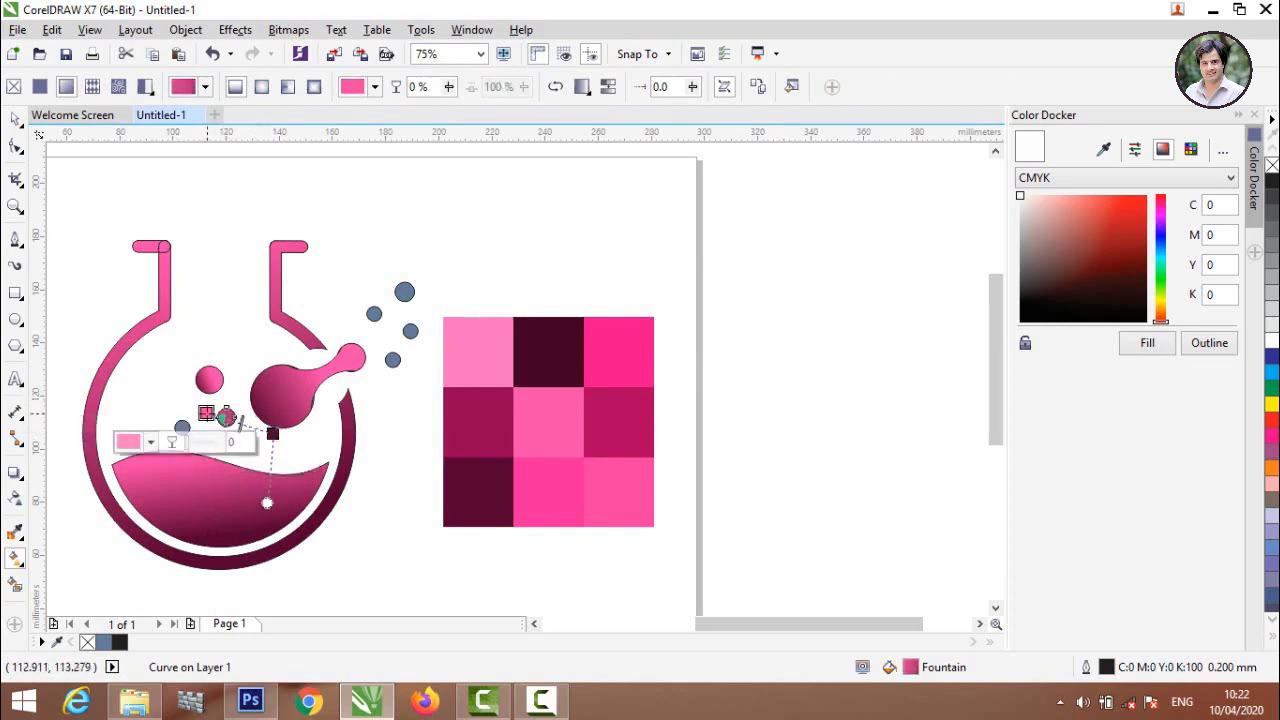
# Step: Apply a diagonal linear fountain fill to the smallest inner bubble and copy the medium inner bubble's pink gradient onto it
pyautogui.click(182, 430)
pyautogui.scroll(6, 182, 430)
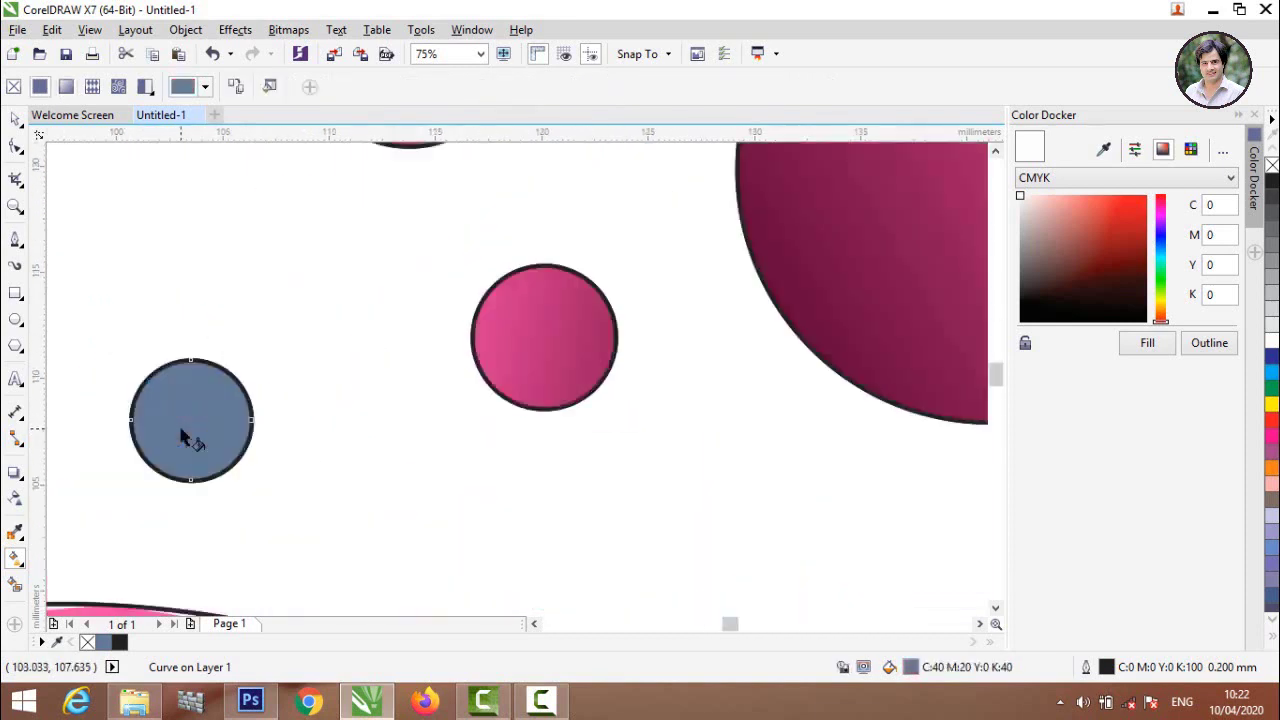
pyautogui.moveTo(79, 532); pyautogui.dragTo(390, 310)
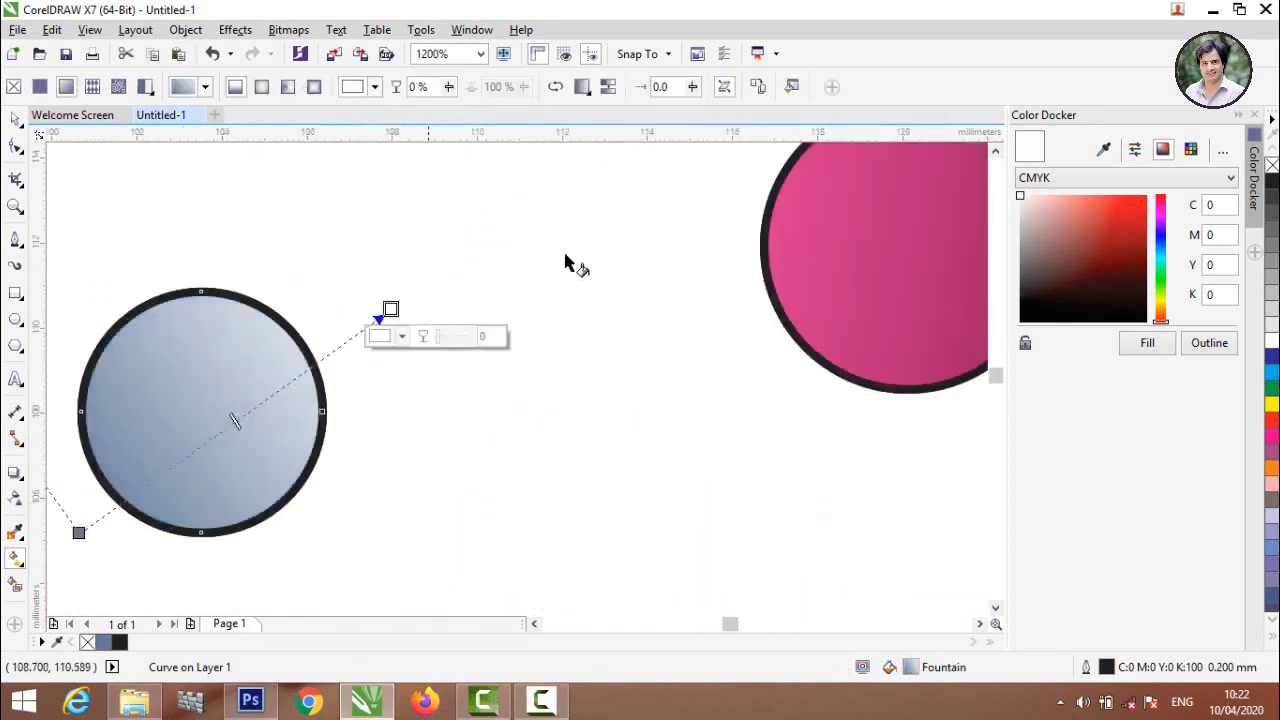
pyautogui.click(757, 87)
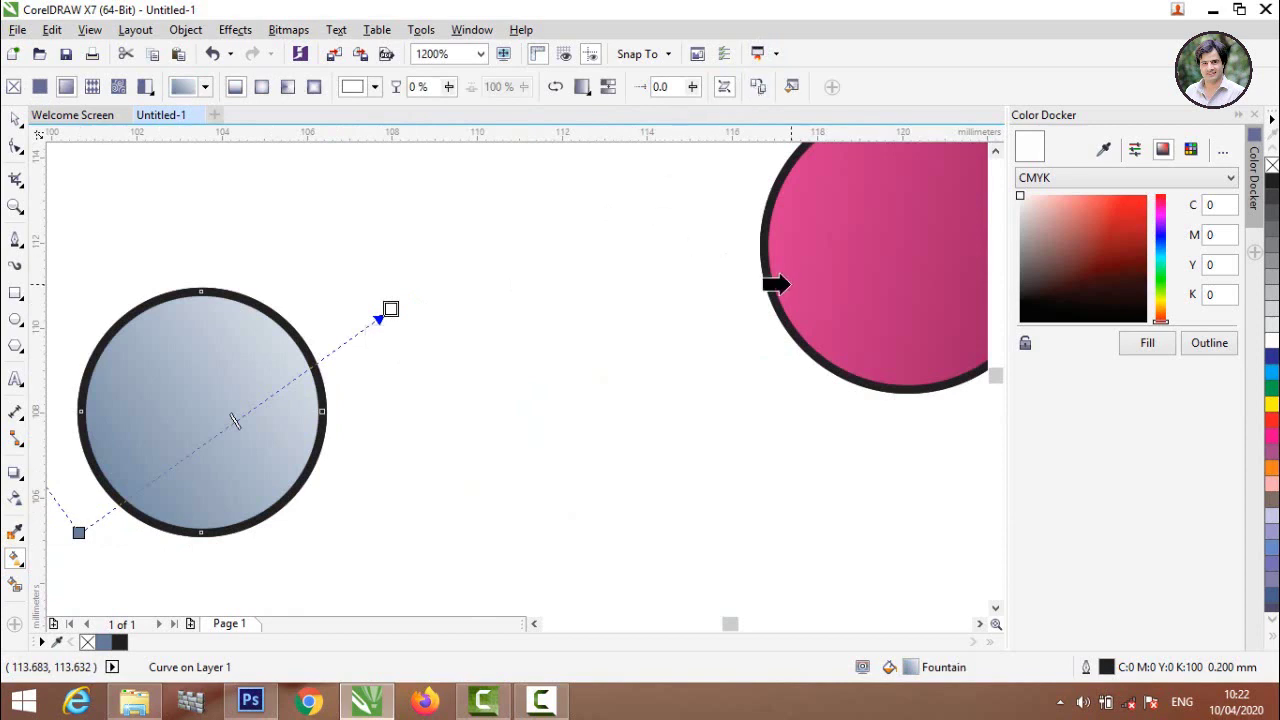
pyautogui.click(780, 284)
pyautogui.scroll(-2, 480, 393)
pyautogui.scroll(-1, 480, 393)
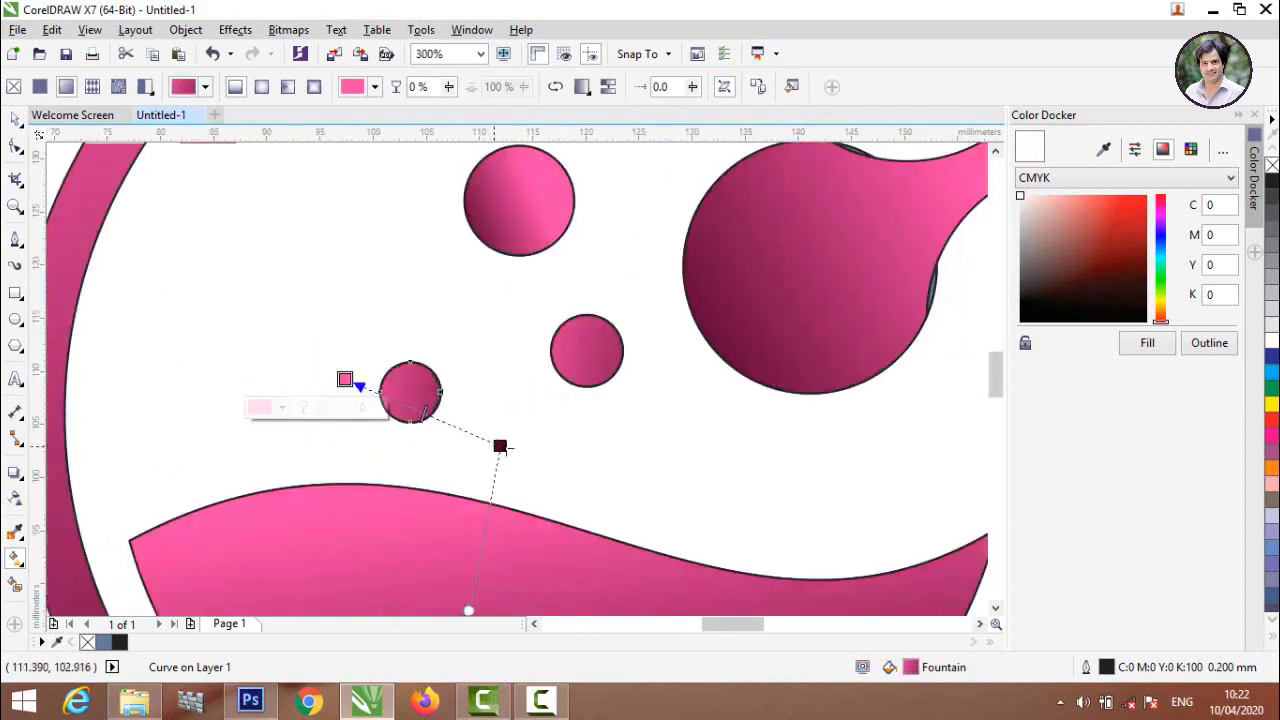
# Step: Shorten and re-angle the smallest inner bubble's gradient so it runs from maroon below to pink above
pyautogui.click(487, 448)
pyautogui.click(411, 403)
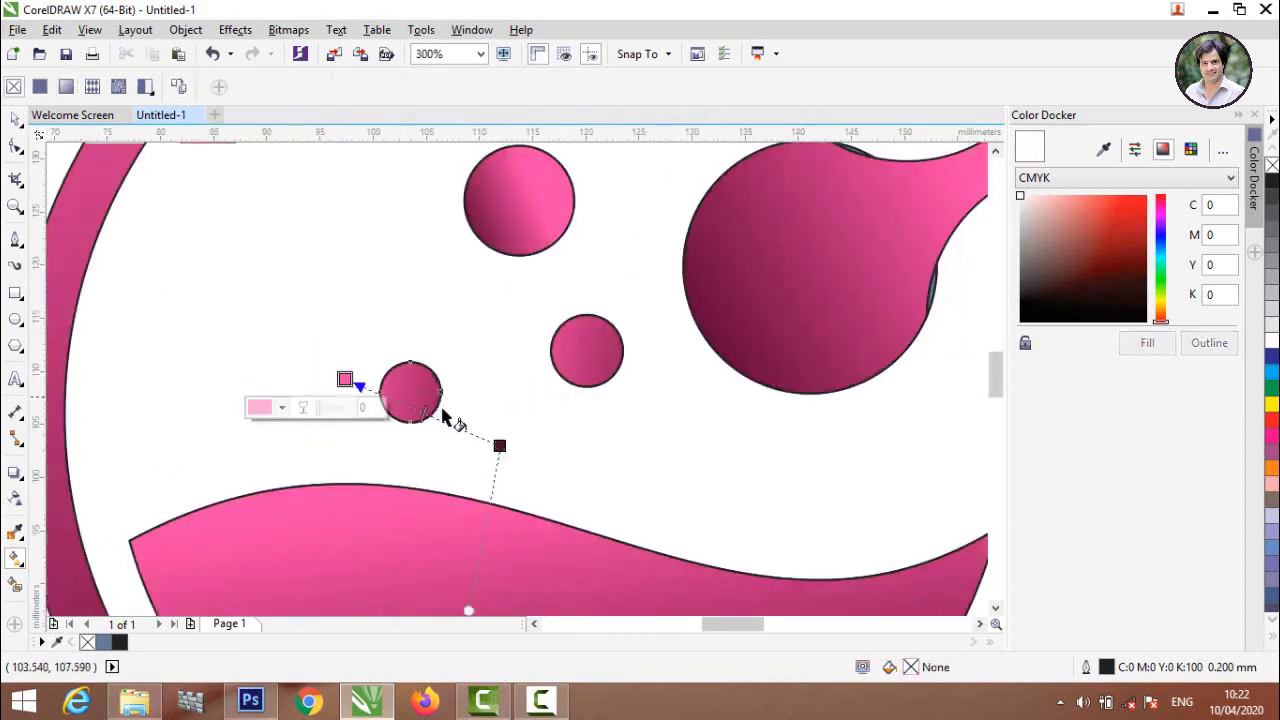
pyautogui.moveTo(500, 445); pyautogui.dragTo(424, 445)
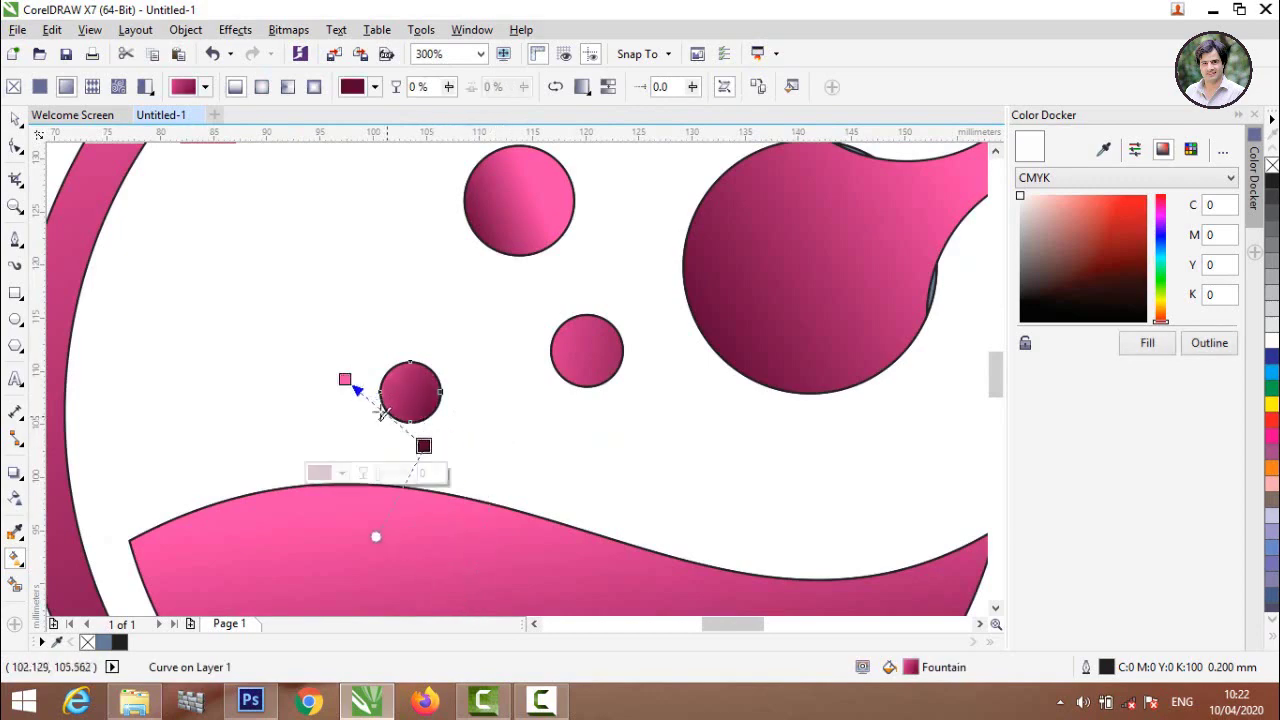
pyautogui.moveTo(345, 379); pyautogui.dragTo(402, 320)
pyautogui.scroll(-2, 246, 353)
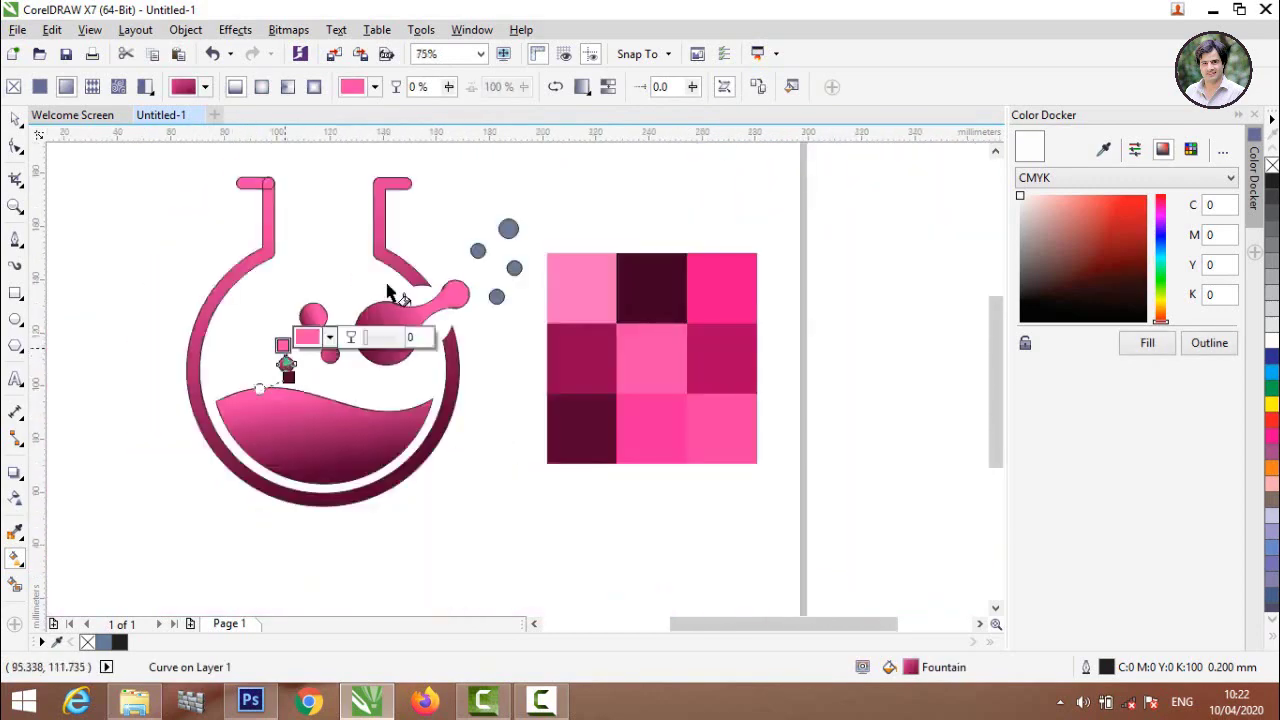
# Step: Apply a linear fountain fill to the largest outer bubble and copy the bridged-circle shape's pink gradient onto it
pyautogui.scroll(2, 505, 215)
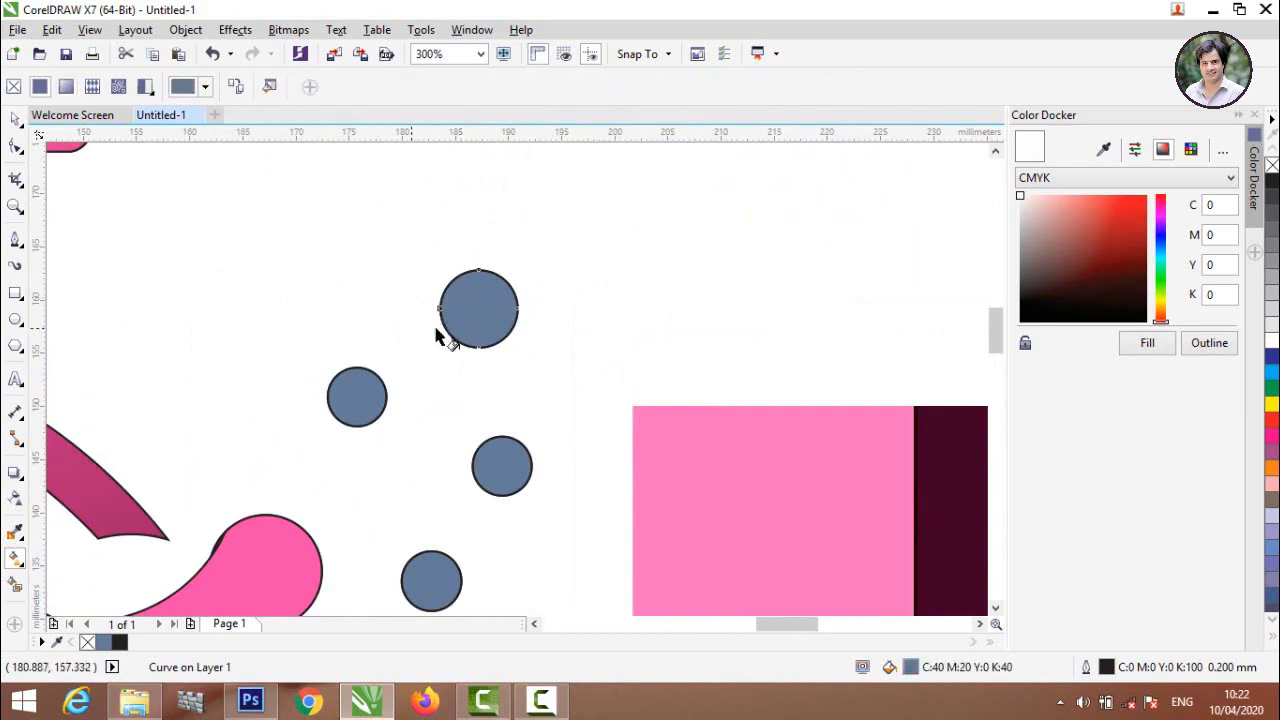
pyautogui.moveTo(410, 327); pyautogui.dragTo(652, 262)
pyautogui.click(758, 90)
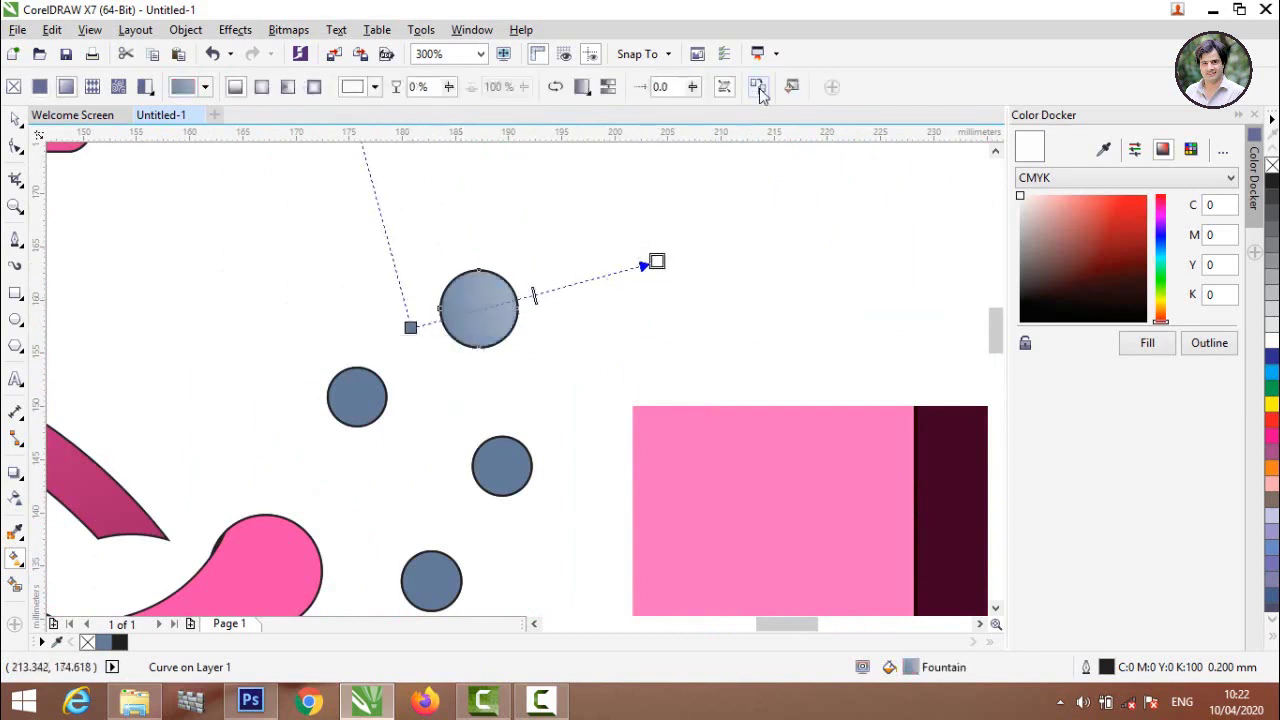
pyautogui.click(263, 571)
# Step: Copy the largest outer bubble's gradient onto the leftmost outer bubble's fountain fill and turn it to run from dark at the top to pink below
pyautogui.click(352, 399)
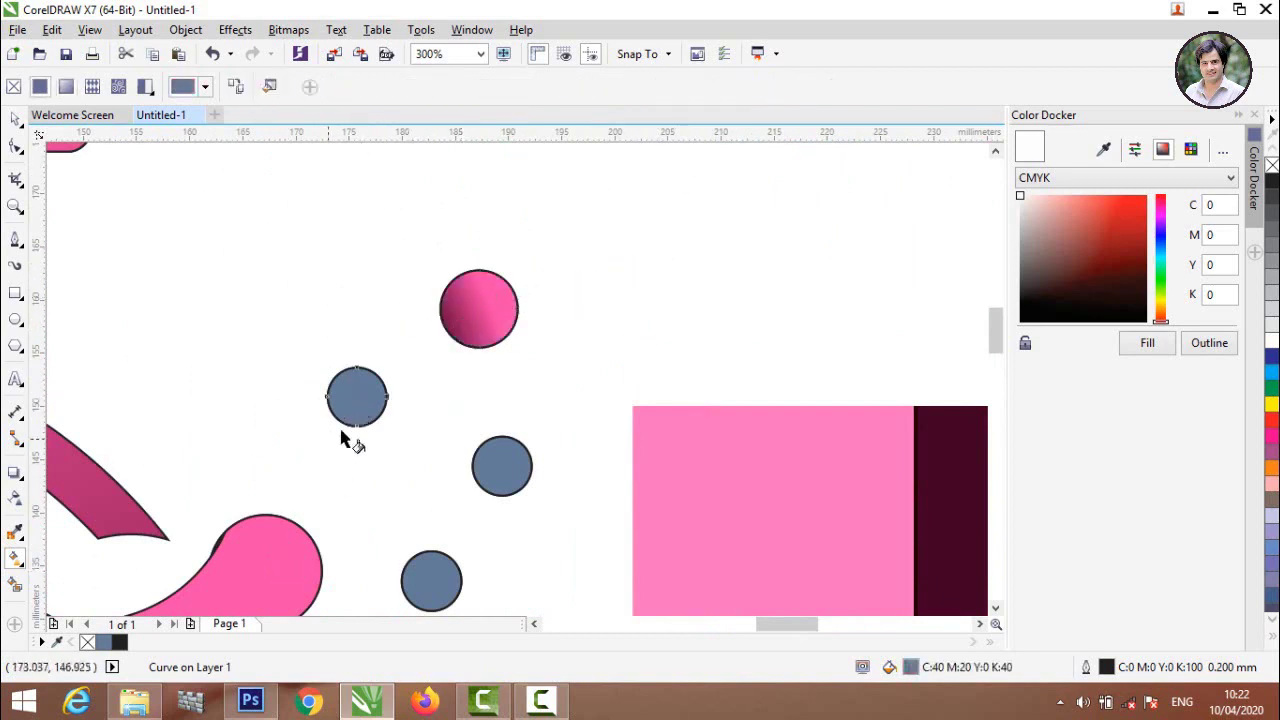
pyautogui.moveTo(327, 437); pyautogui.dragTo(413, 310)
pyautogui.click(758, 90)
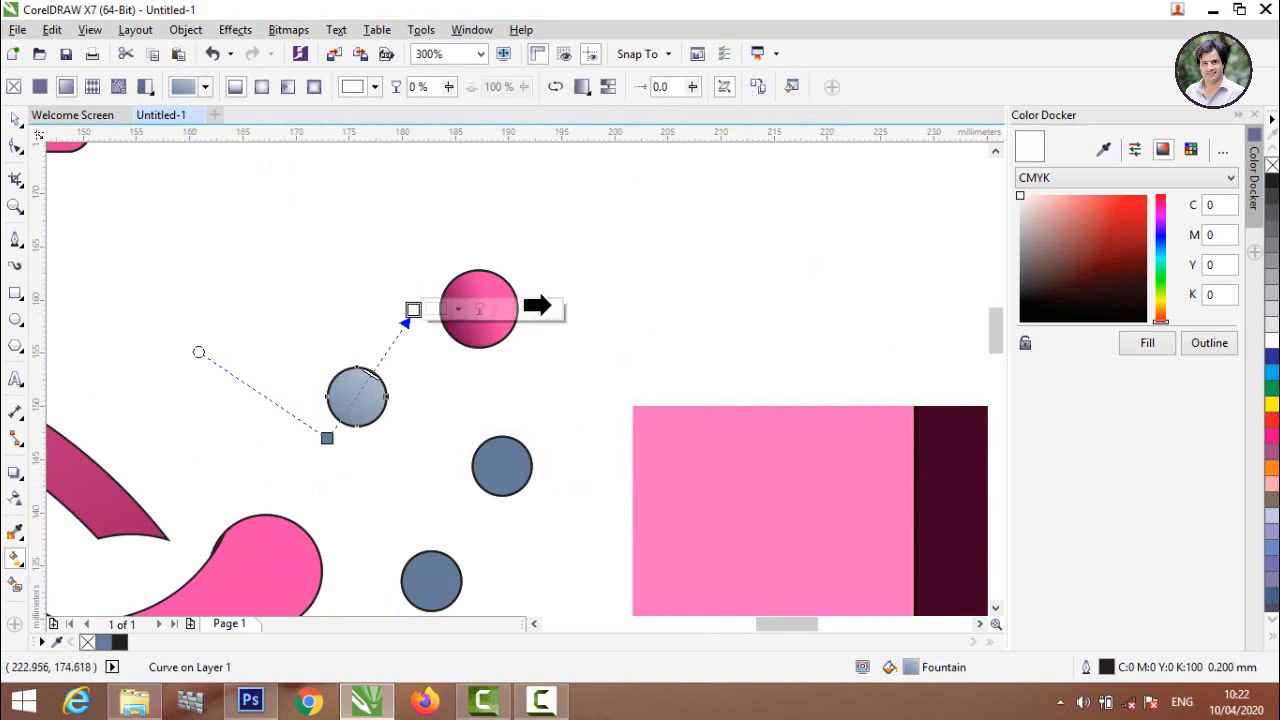
pyautogui.click(470, 300)
pyautogui.moveTo(326, 415); pyautogui.dragTo(361, 324)
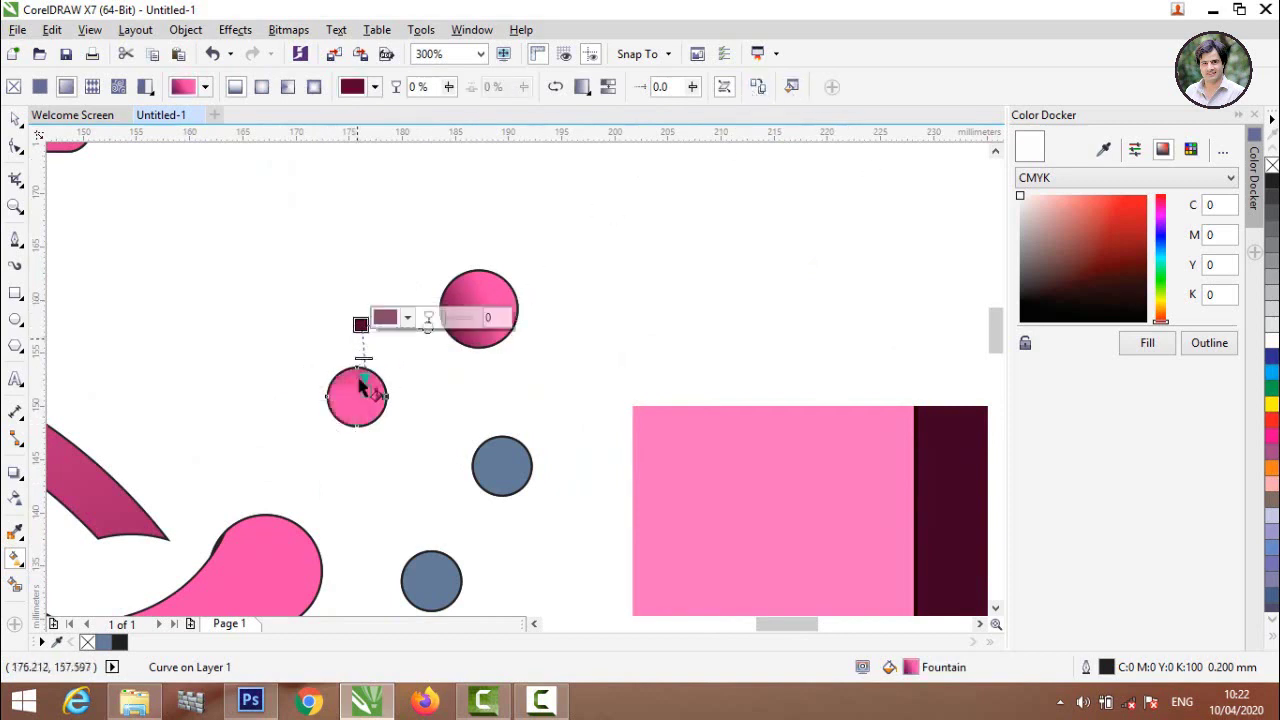
pyautogui.moveTo(366, 392); pyautogui.dragTo(322, 446)
# Step: Apply a linear fountain fill to the rightmost outer bubble and copy the largest outer bubble's gradient onto it
pyautogui.click(520, 473)
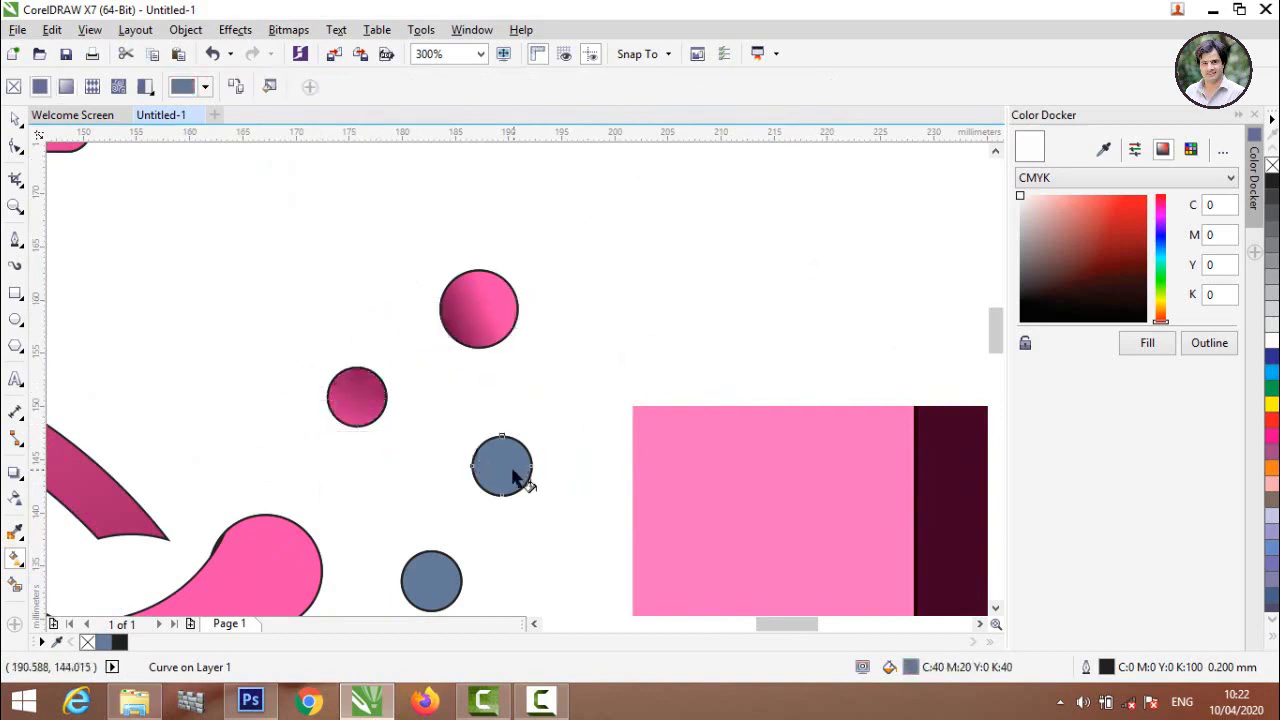
pyautogui.moveTo(427, 484); pyautogui.dragTo(596, 431)
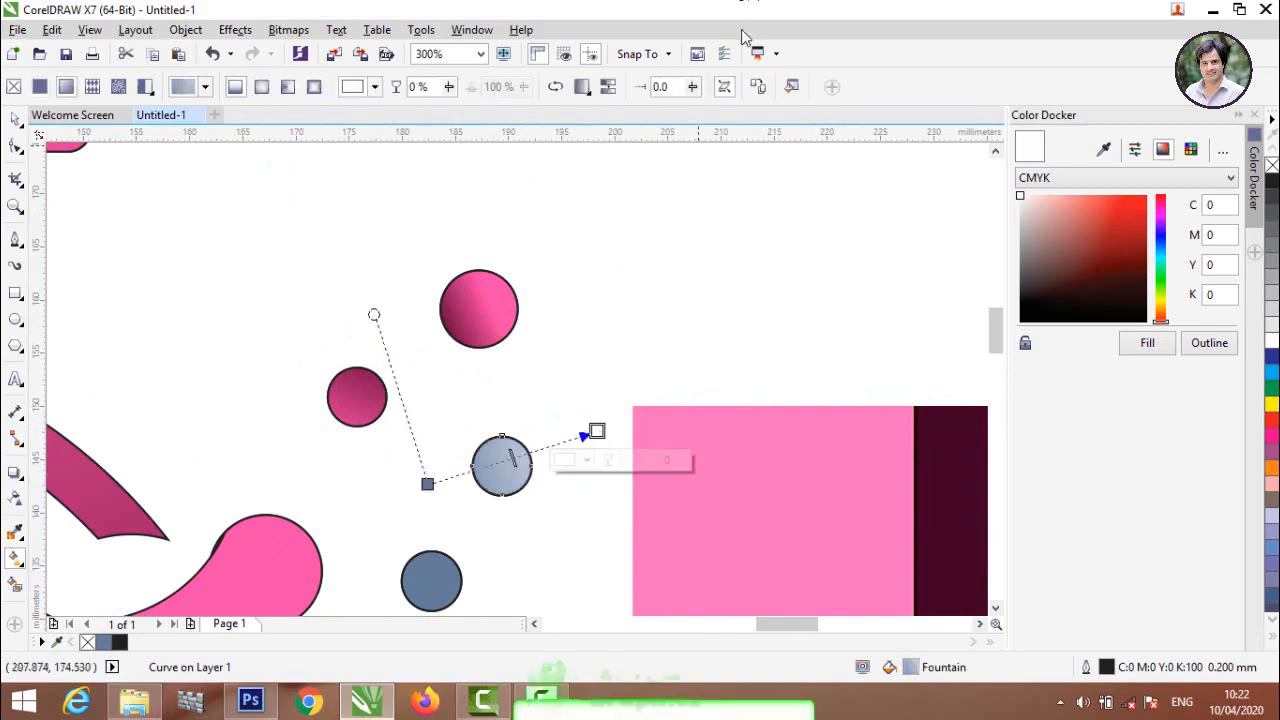
pyautogui.click(757, 88)
pyautogui.click(475, 320)
pyautogui.scroll(-2, 475, 325)
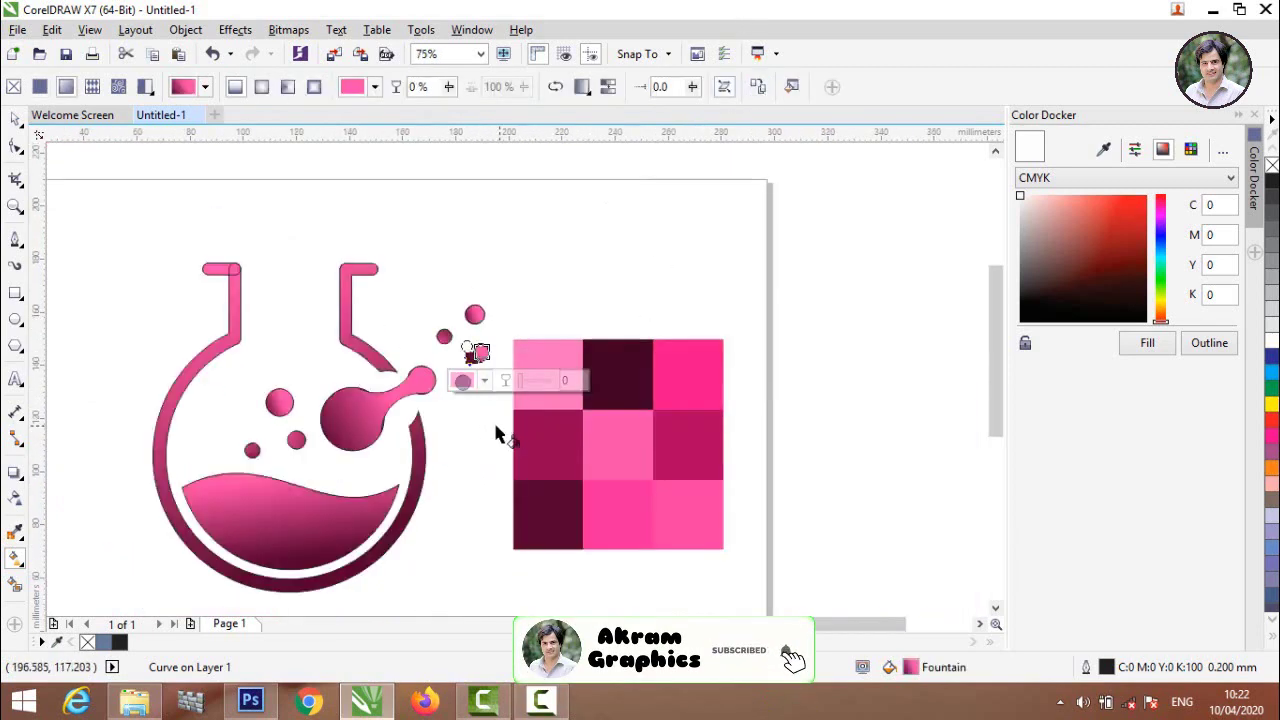
# Step: Apply a diagonal fountain fill to the lowest outer bubble and copy the bridged-circle shape's gradient onto it
pyautogui.click(464, 382)
pyautogui.scroll(3, 463, 393)
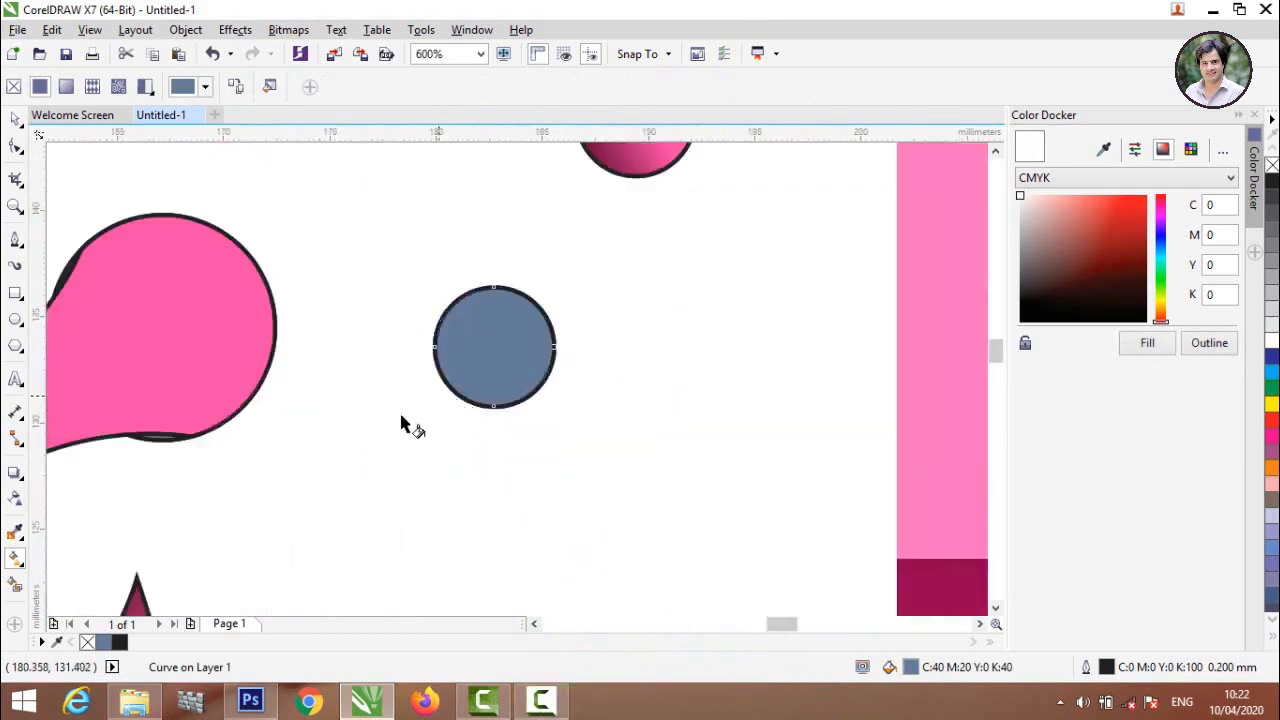
pyautogui.moveTo(400, 423); pyautogui.dragTo(563, 224)
pyautogui.click(760, 88)
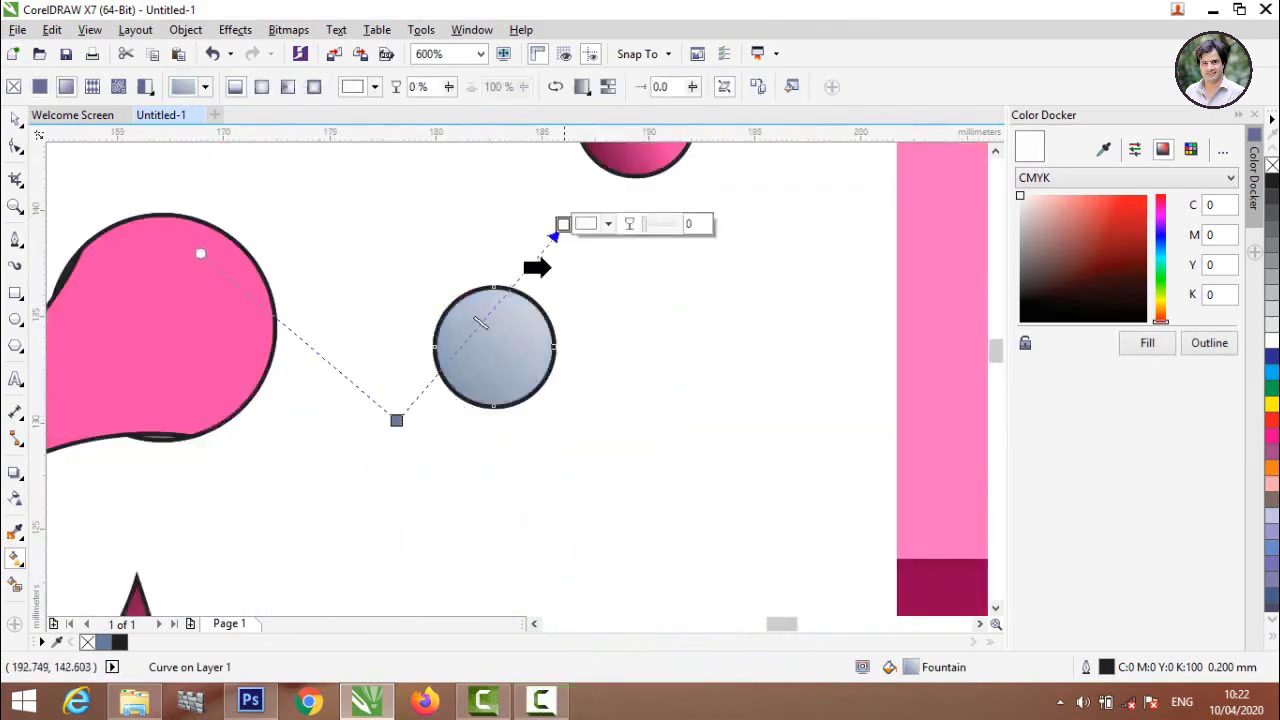
pyautogui.click(222, 335)
pyautogui.scroll(-1, 222, 335)
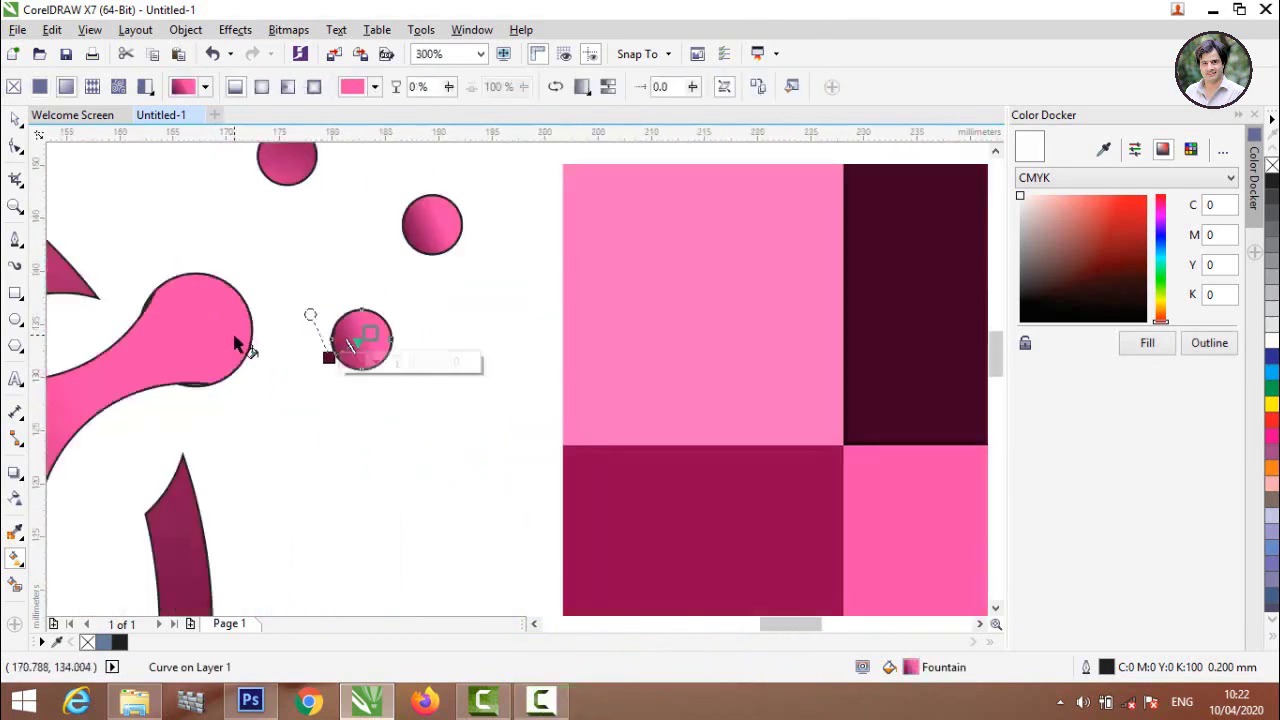
# Step: Move the color swatch image away from the flask to the right edge of the page
pyautogui.click(14, 120)
pyautogui.click(158, 193)
pyautogui.scroll(-1, 375, 343)
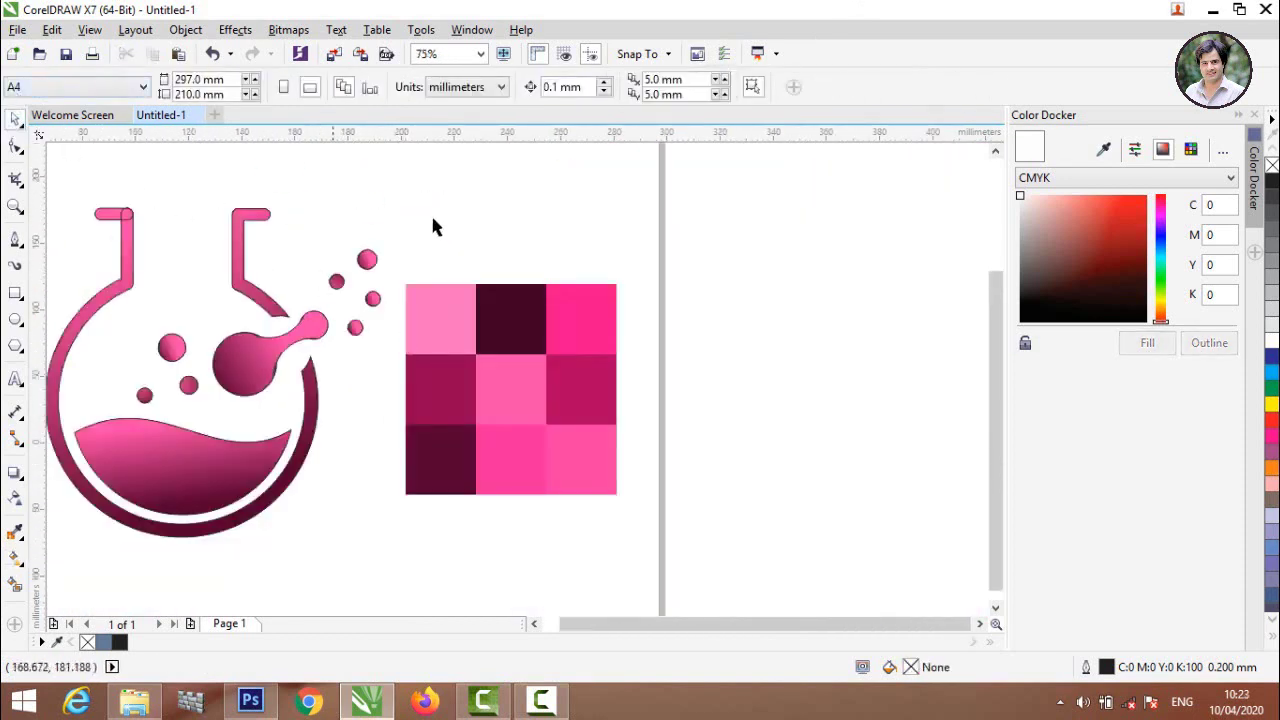
pyautogui.scroll(-4, 430, 212)
pyautogui.scroll(4, 410, 205)
pyautogui.moveTo(742, 372); pyautogui.dragTo(987, 372)
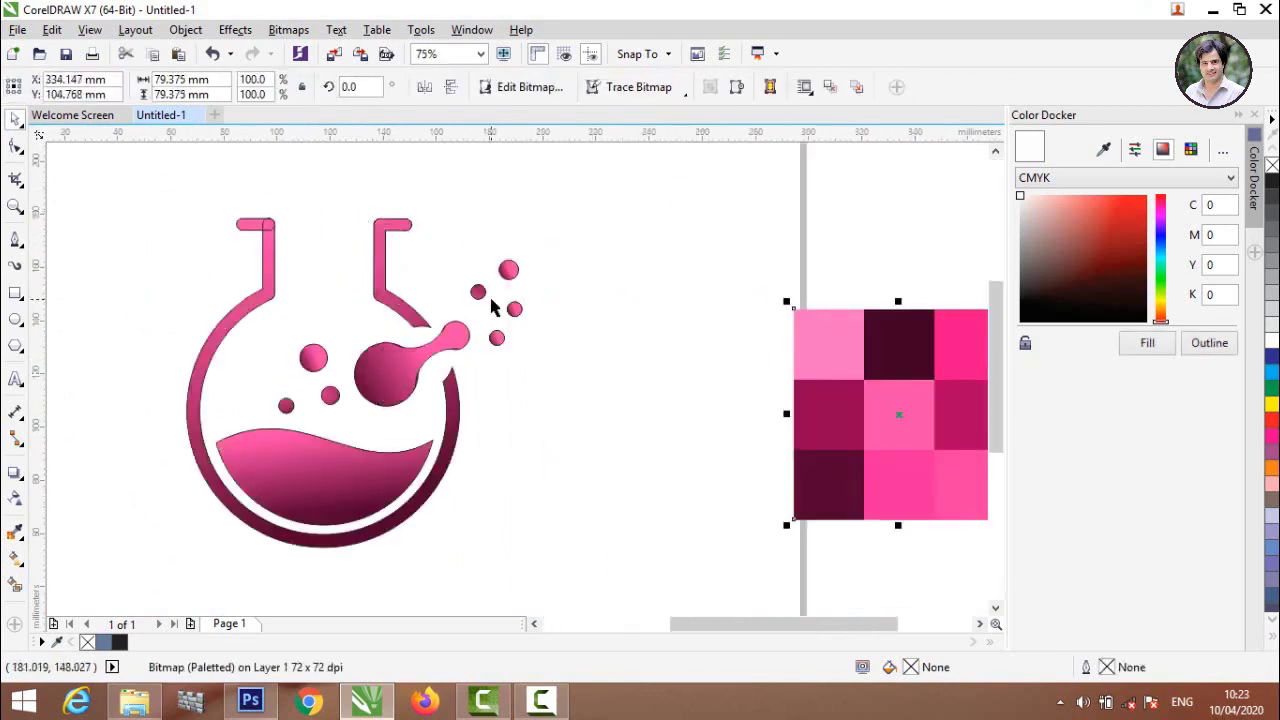
# Step: Set the outline width of all flask logo objects to None and group them
pyautogui.scroll(-1, 485, 303)
pyautogui.moveTo(319, 221); pyautogui.dragTo(629, 457)
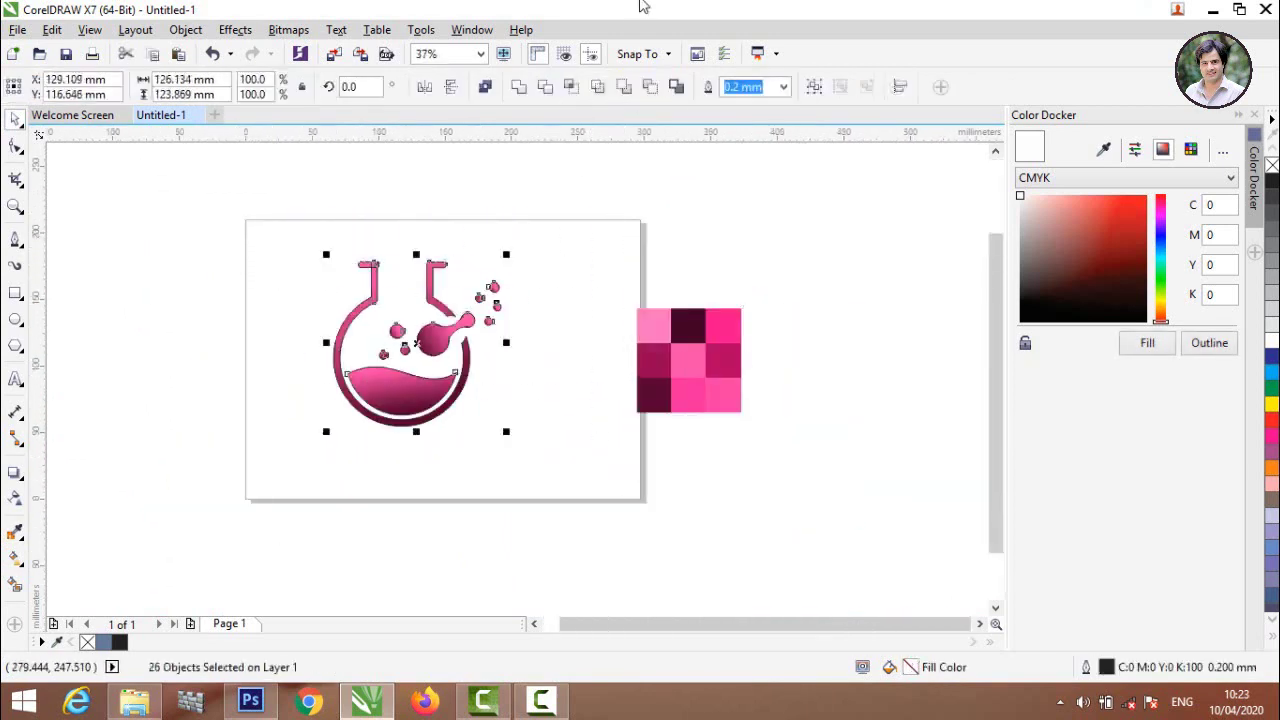
pyautogui.click(786, 88)
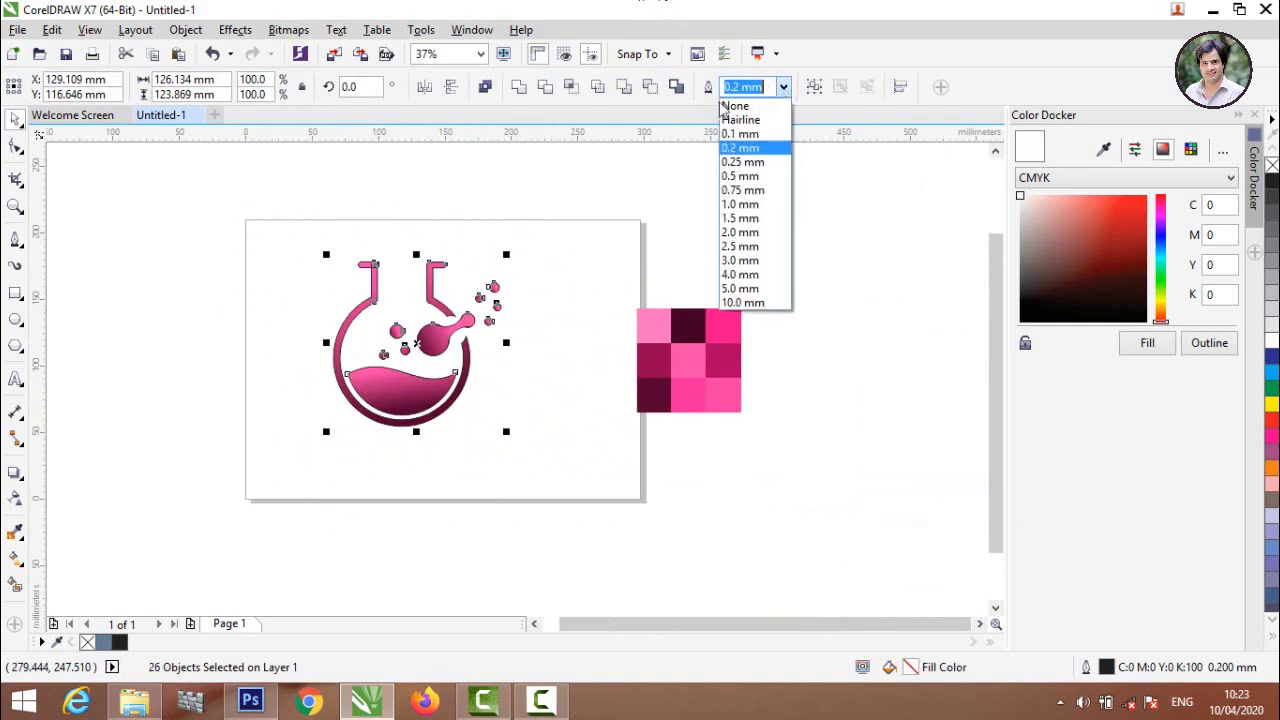
pyautogui.click(745, 108)
pyautogui.hotkey('ctrl', 'g')
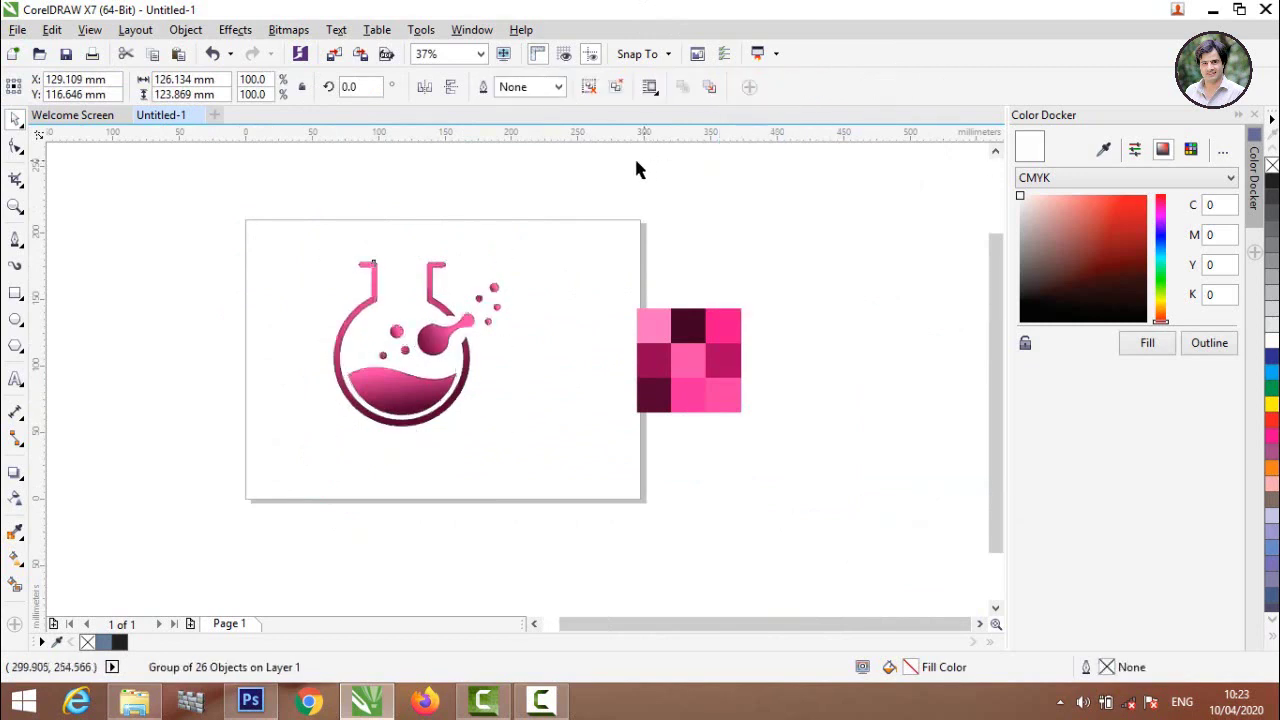
pyautogui.click(634, 163)
pyautogui.moveTo(300, 222); pyautogui.dragTo(547, 436)
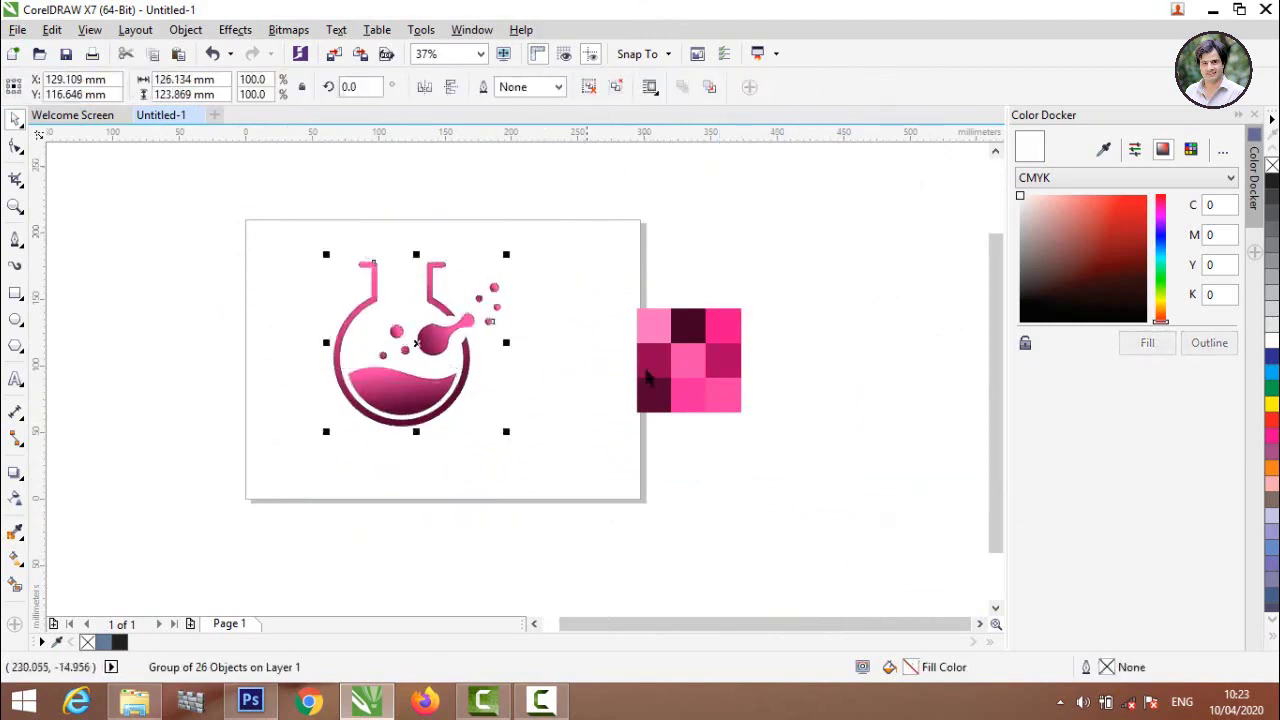
pyautogui.click(243, 272)
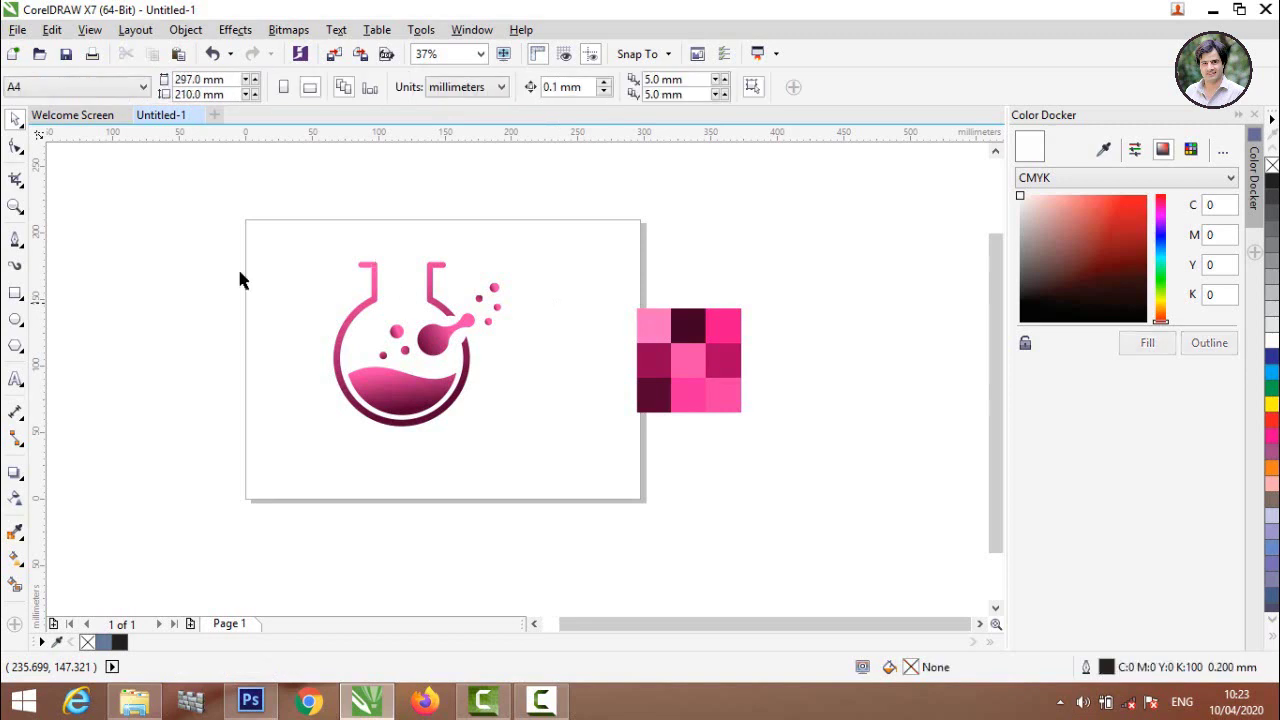
# Step: Add the artistic text "Science Lab" below the flask and enlarge it to about 89 pt
pyautogui.click(16, 380)
pyautogui.click(290, 475)
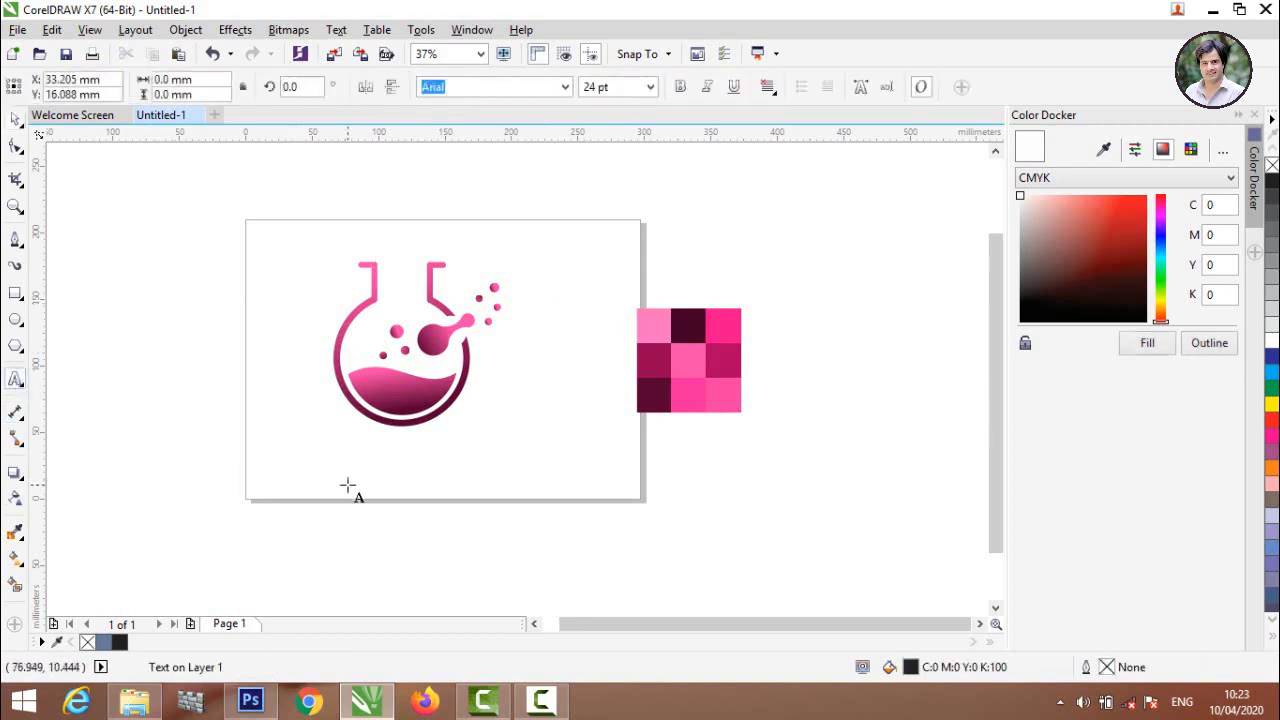
pyautogui.write('Science Lab')
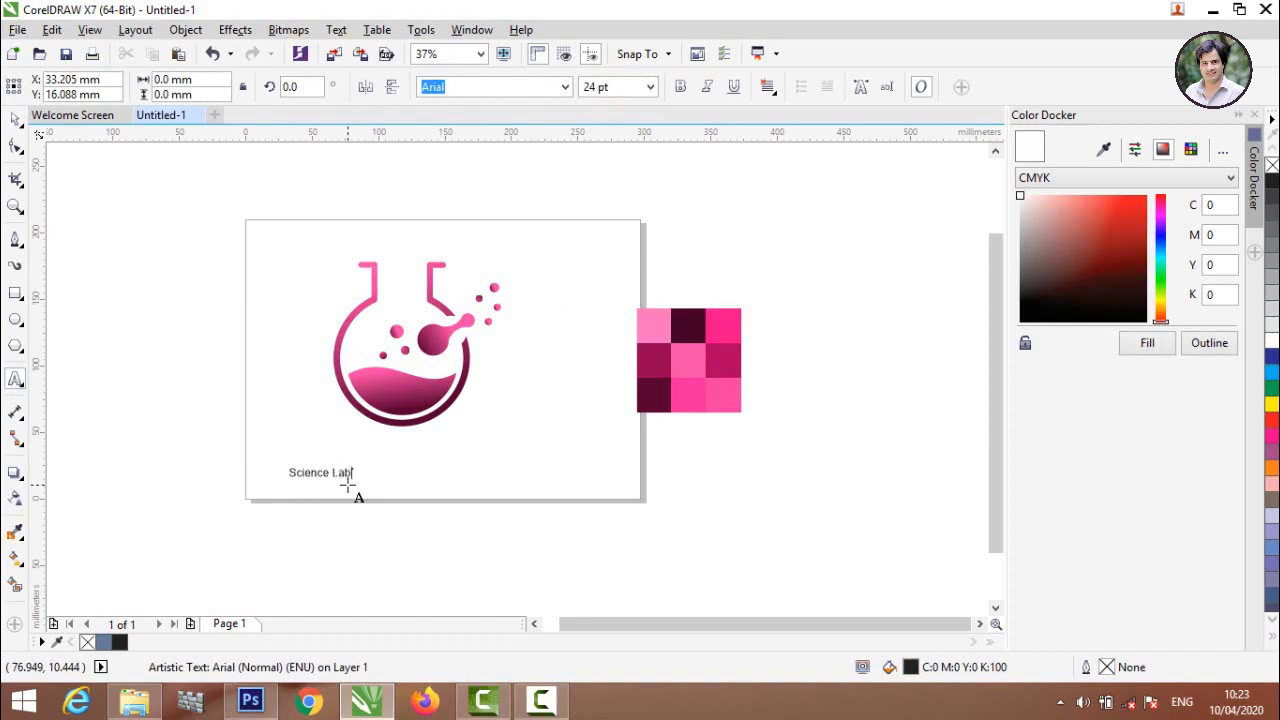
pyautogui.moveTo(351, 473); pyautogui.dragTo(246, 471)
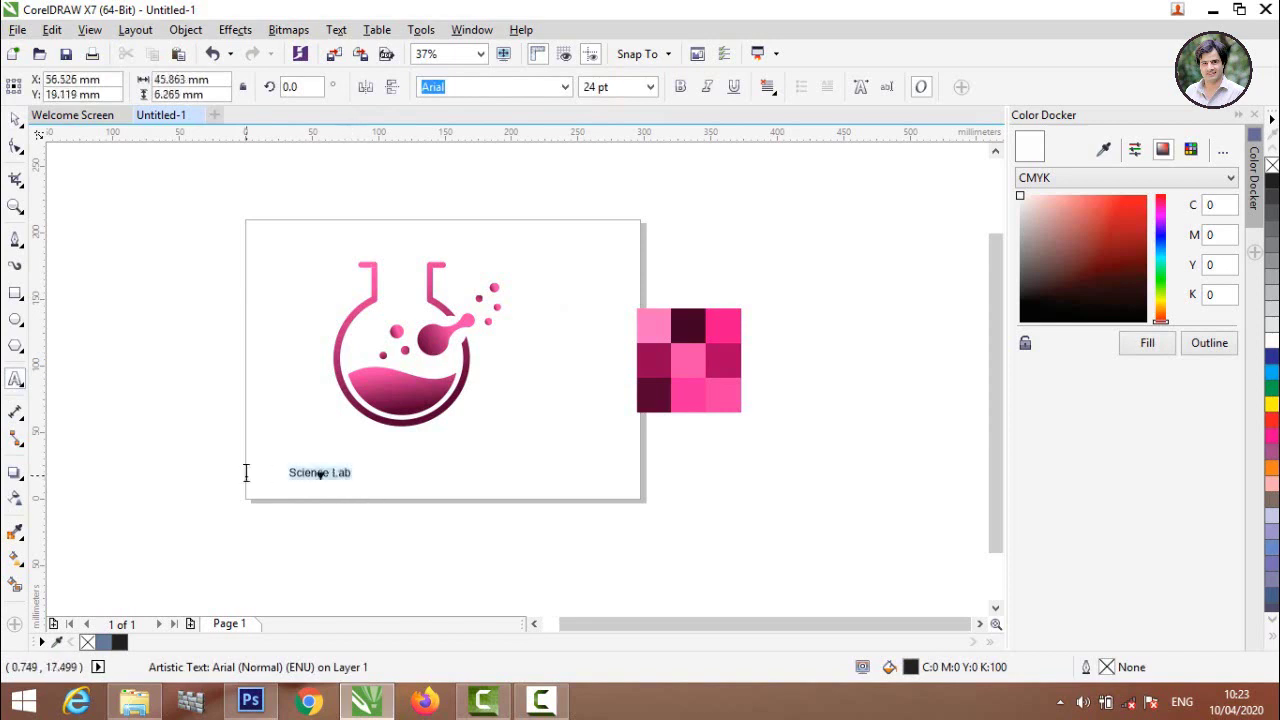
pyautogui.moveTo(358, 481); pyautogui.dragTo(522, 505)
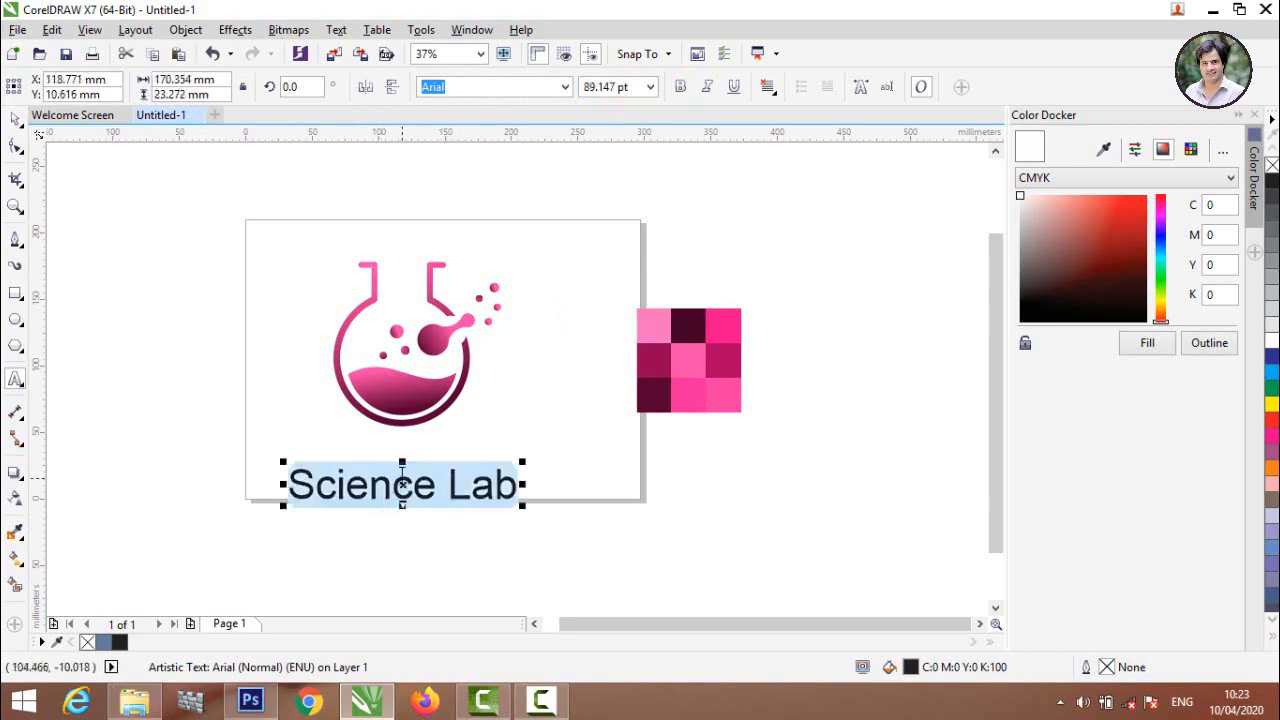
# Step: Set the "Science Lab" text's font to Bauhaus 93 and position it directly beneath the flask
pyautogui.moveTo(402, 488); pyautogui.dragTo(216, 384)
pyautogui.click(565, 87)
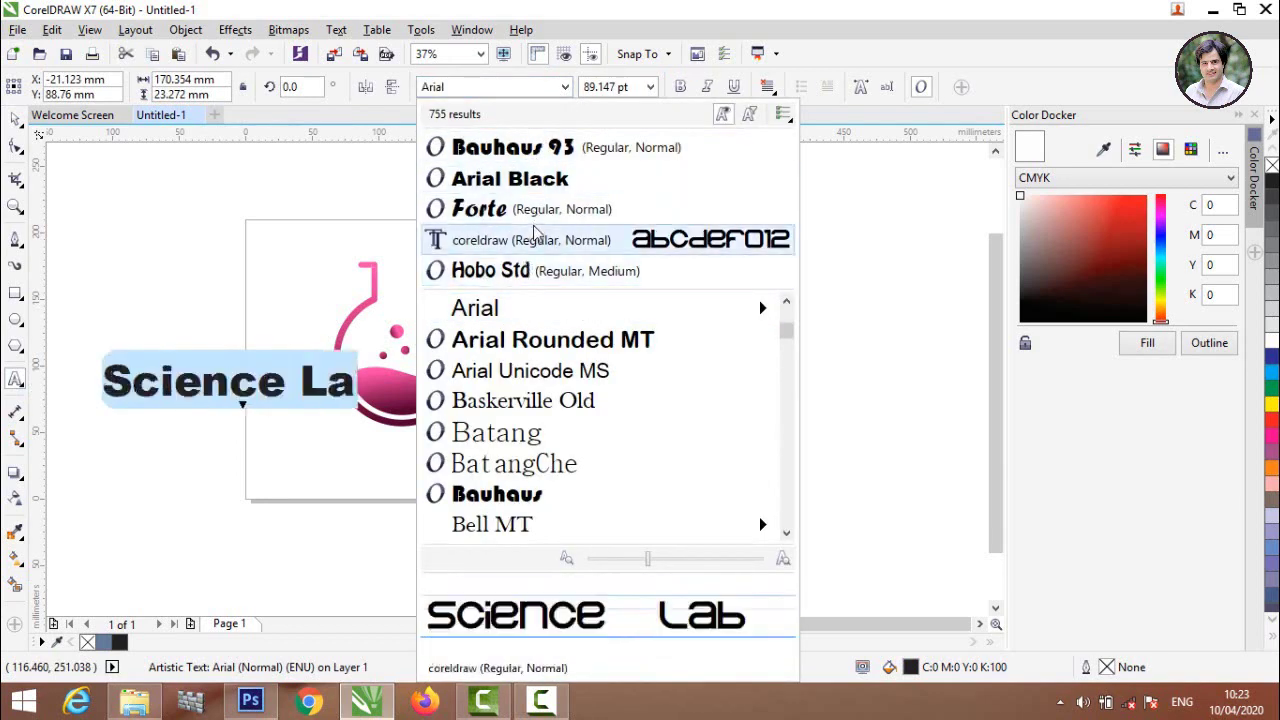
pyautogui.click(530, 148)
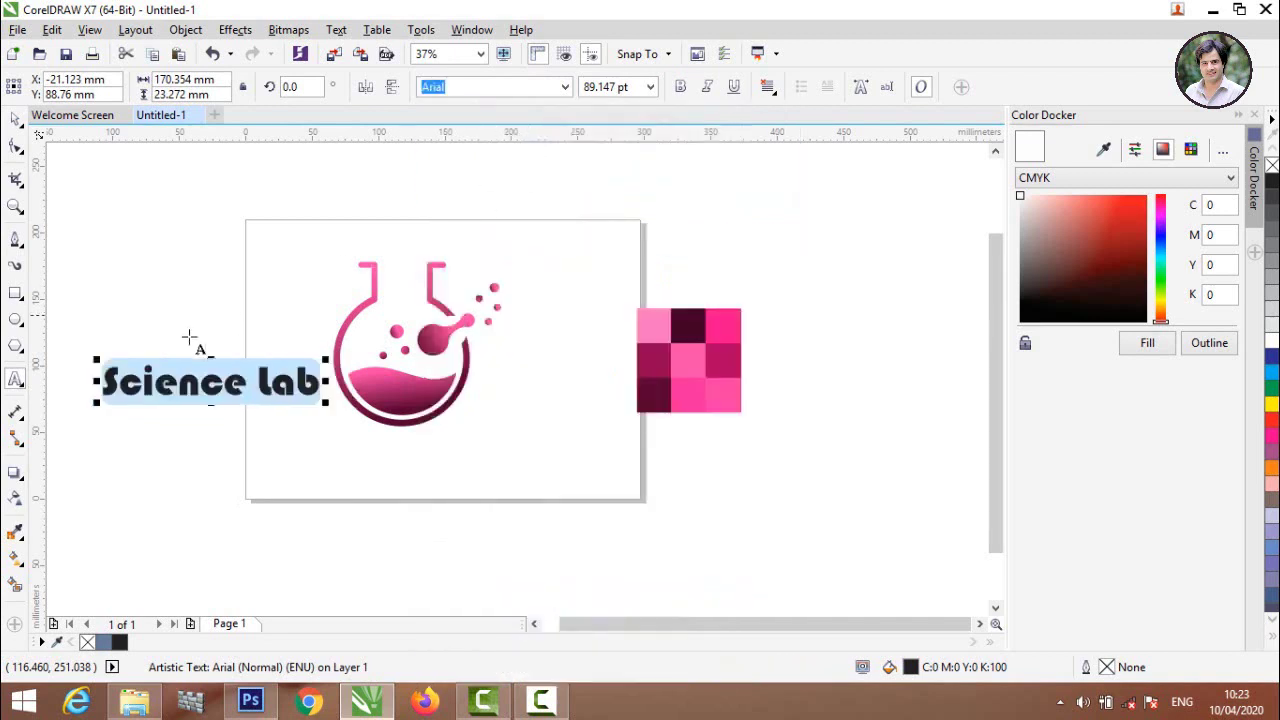
pyautogui.moveTo(210, 382); pyautogui.dragTo(406, 450)
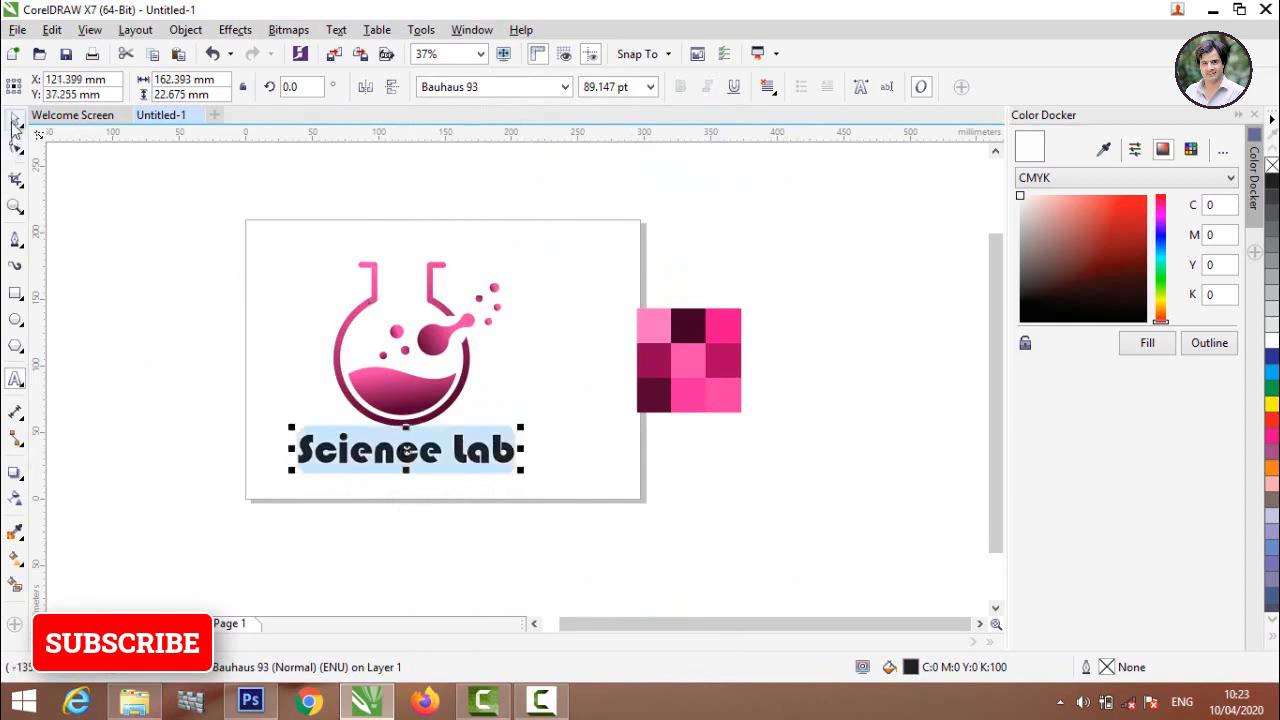
# Step: Fill the "Science Lab" text with the dark maroon #56002F sampled from the color swatch image
pyautogui.click(14, 121)
pyautogui.click(1103, 149)
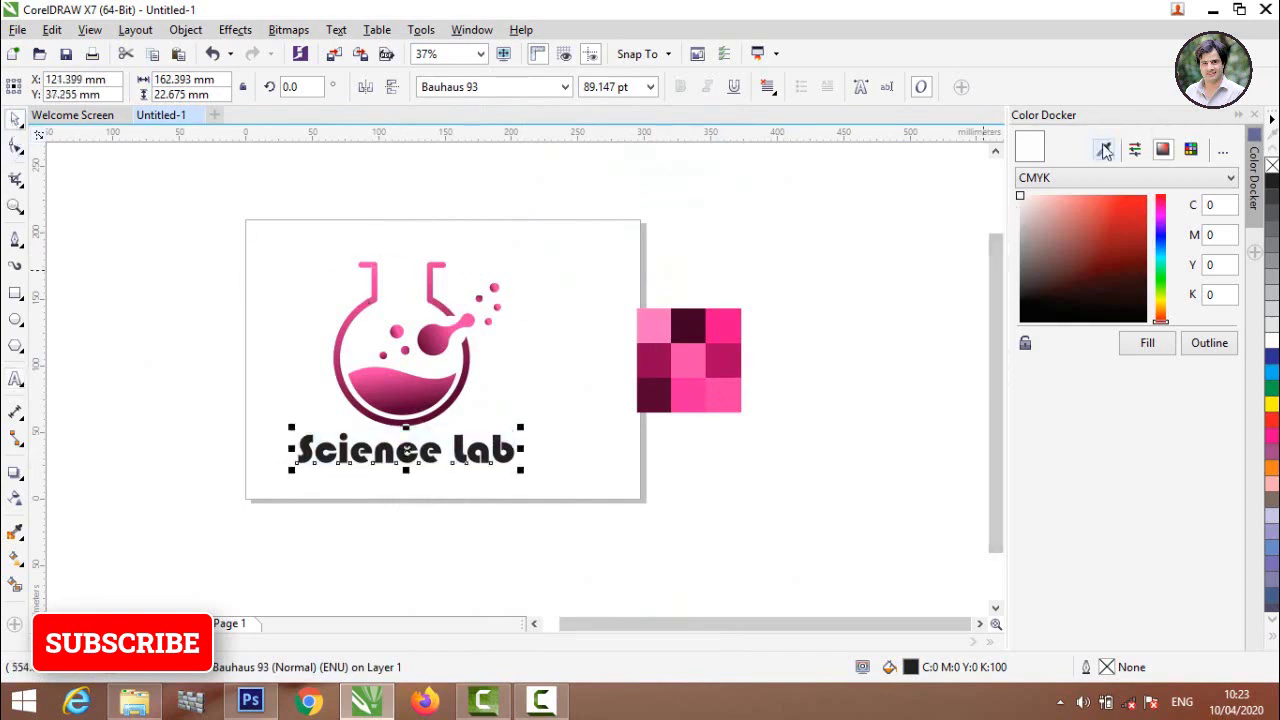
pyautogui.click(666, 394)
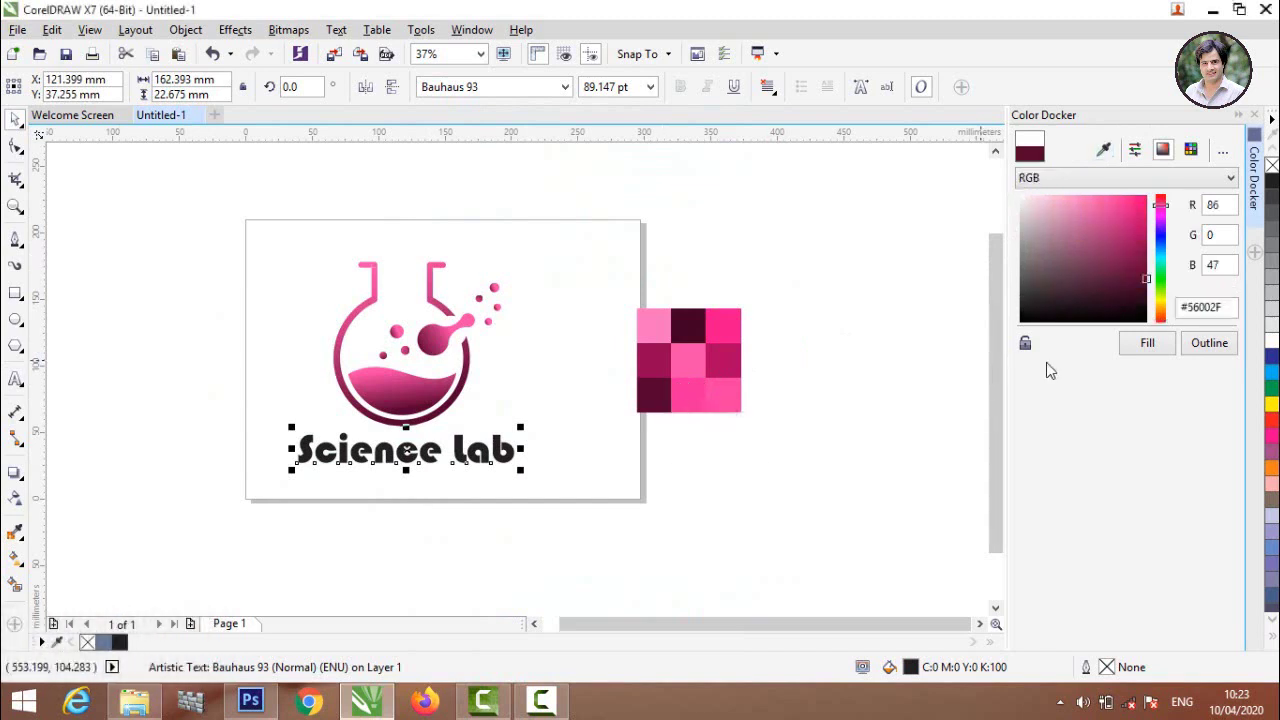
pyautogui.click(1147, 343)
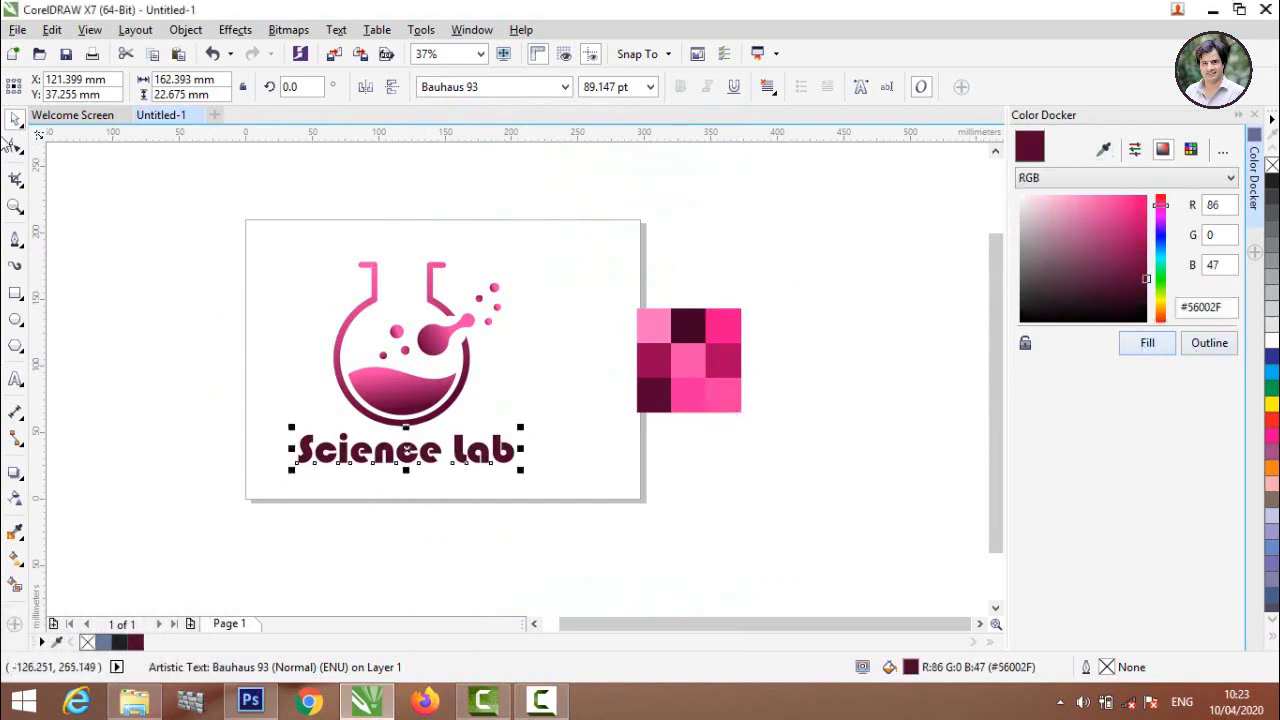
# Step: Export only the flask logo and its text to the Desktop as the PNG file Untitled-1 with a transparent background
pyautogui.click(143, 192)
pyautogui.moveTo(210, 220); pyautogui.dragTo(614, 640)
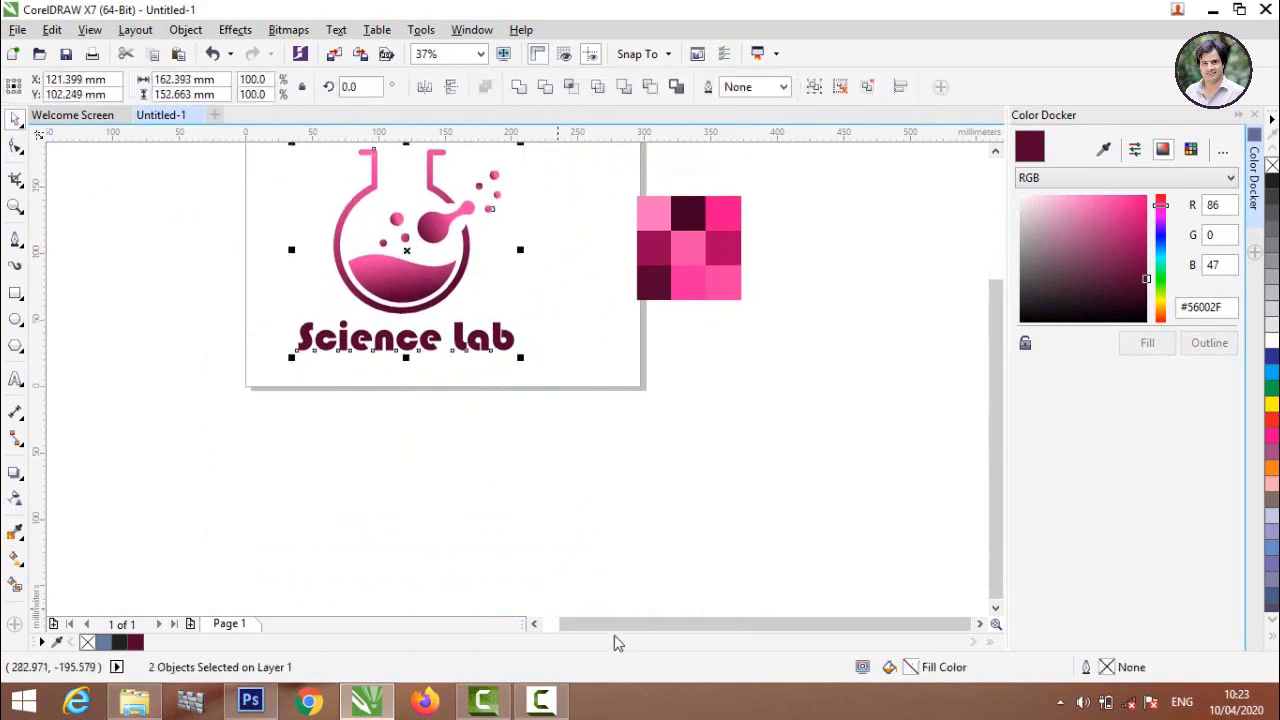
pyautogui.click(16, 30)
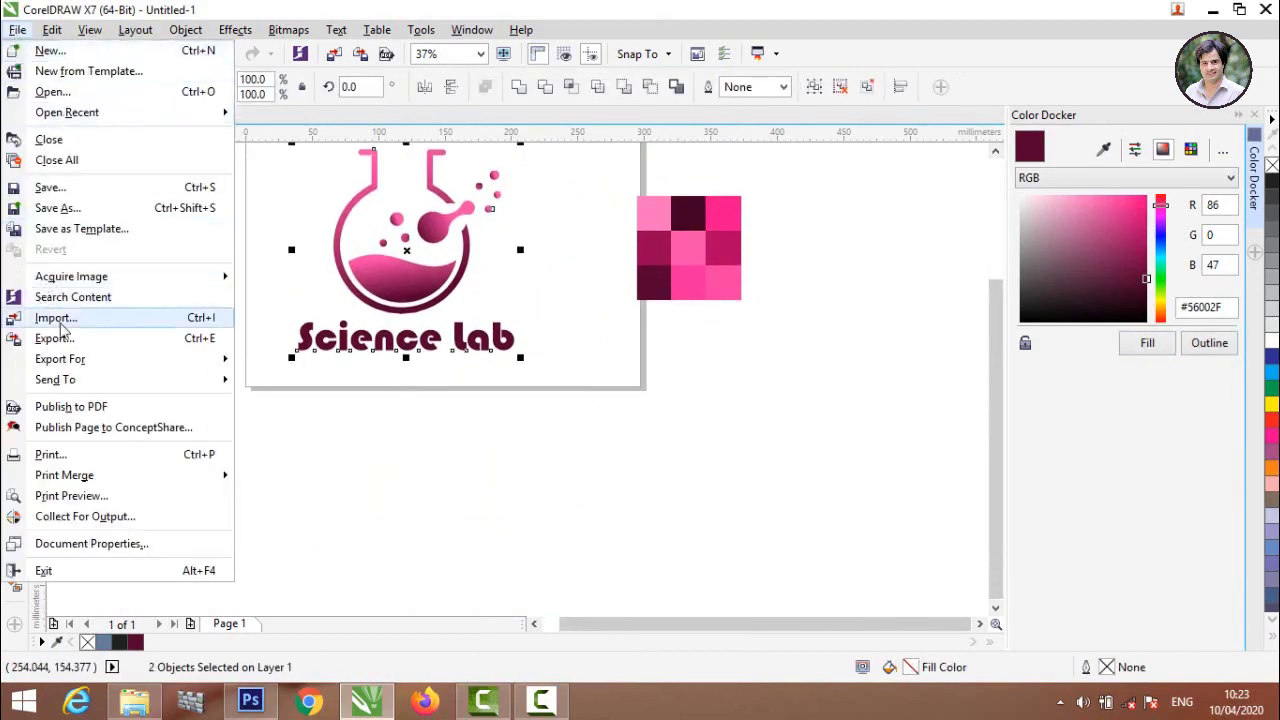
pyautogui.click(67, 339)
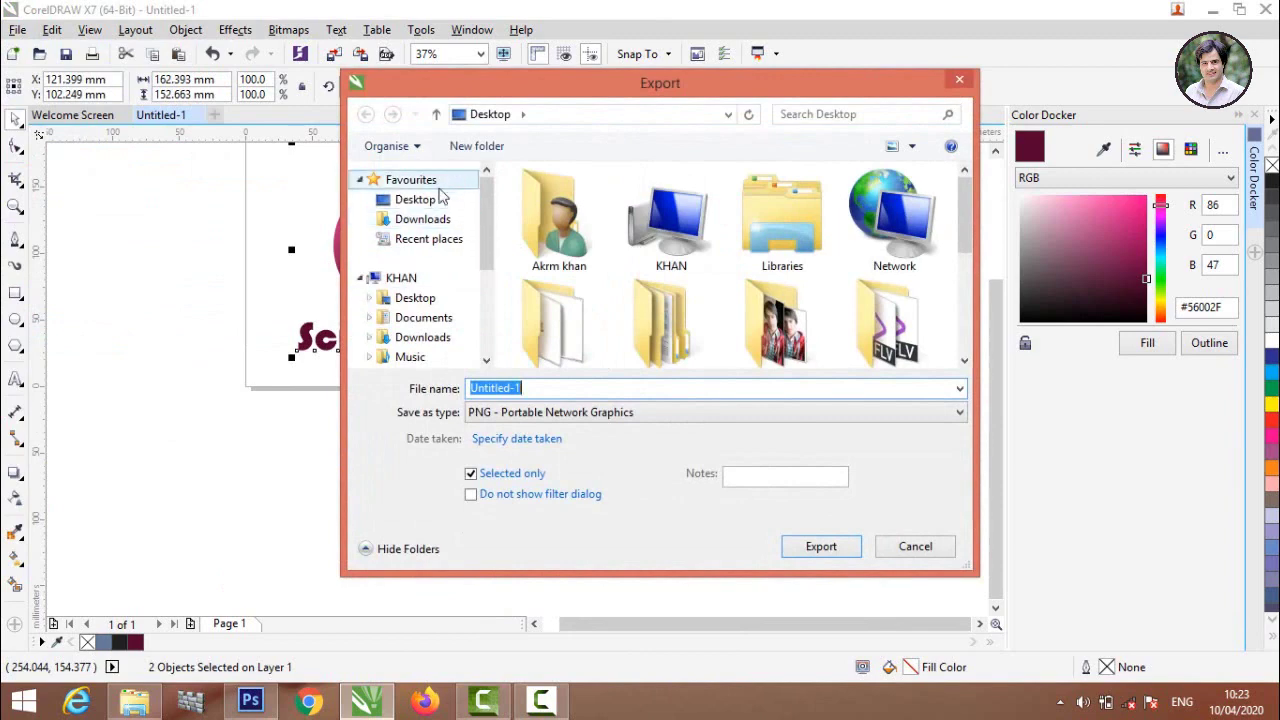
pyautogui.click(434, 203)
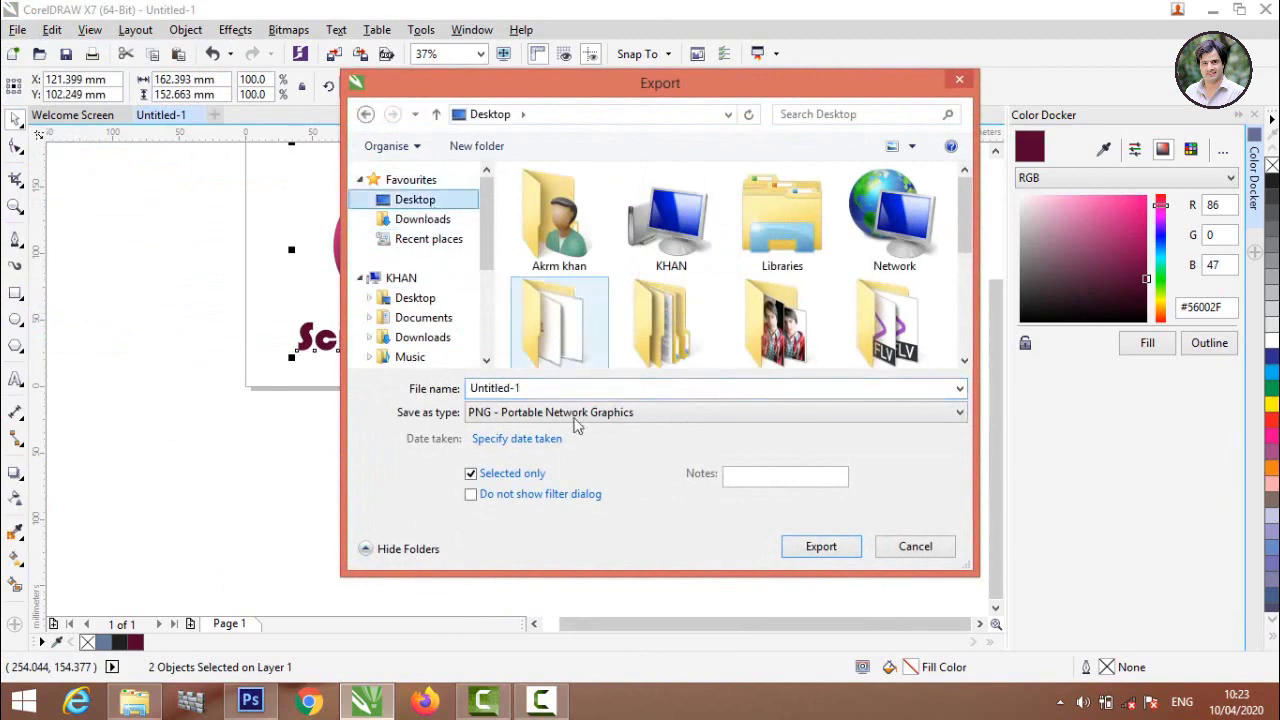
pyautogui.click(821, 547)
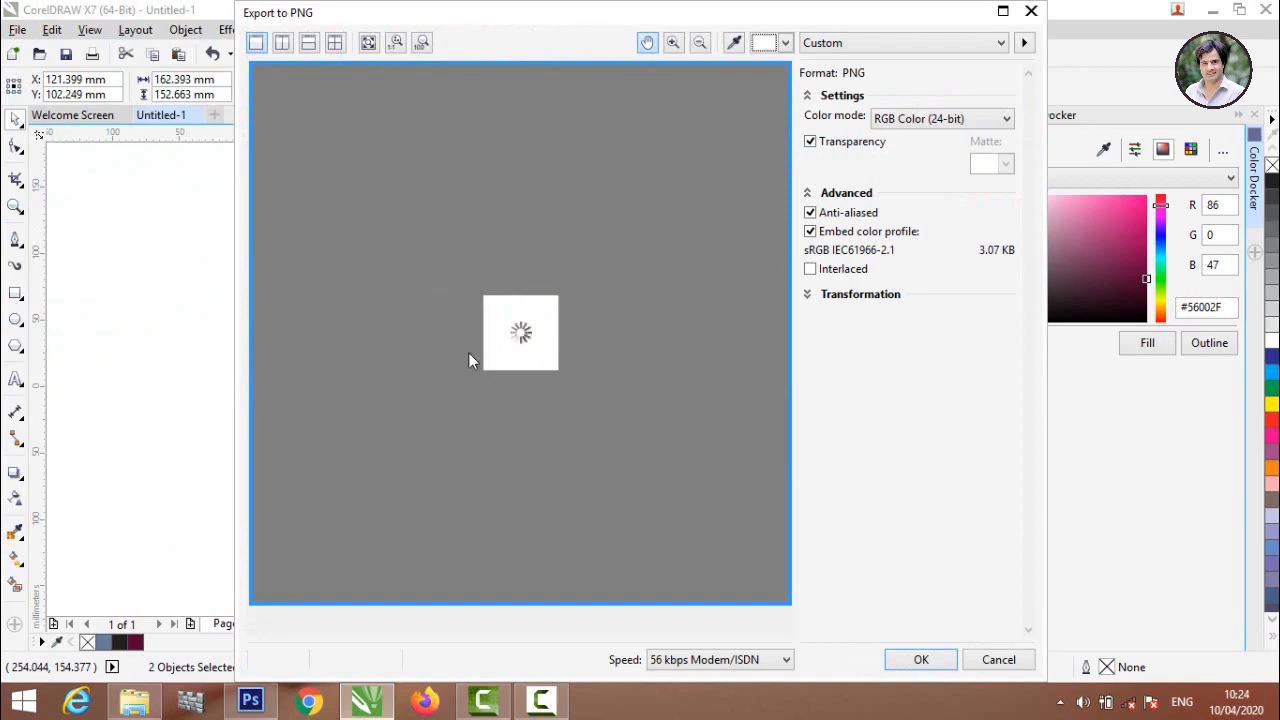
pyautogui.click(921, 662)
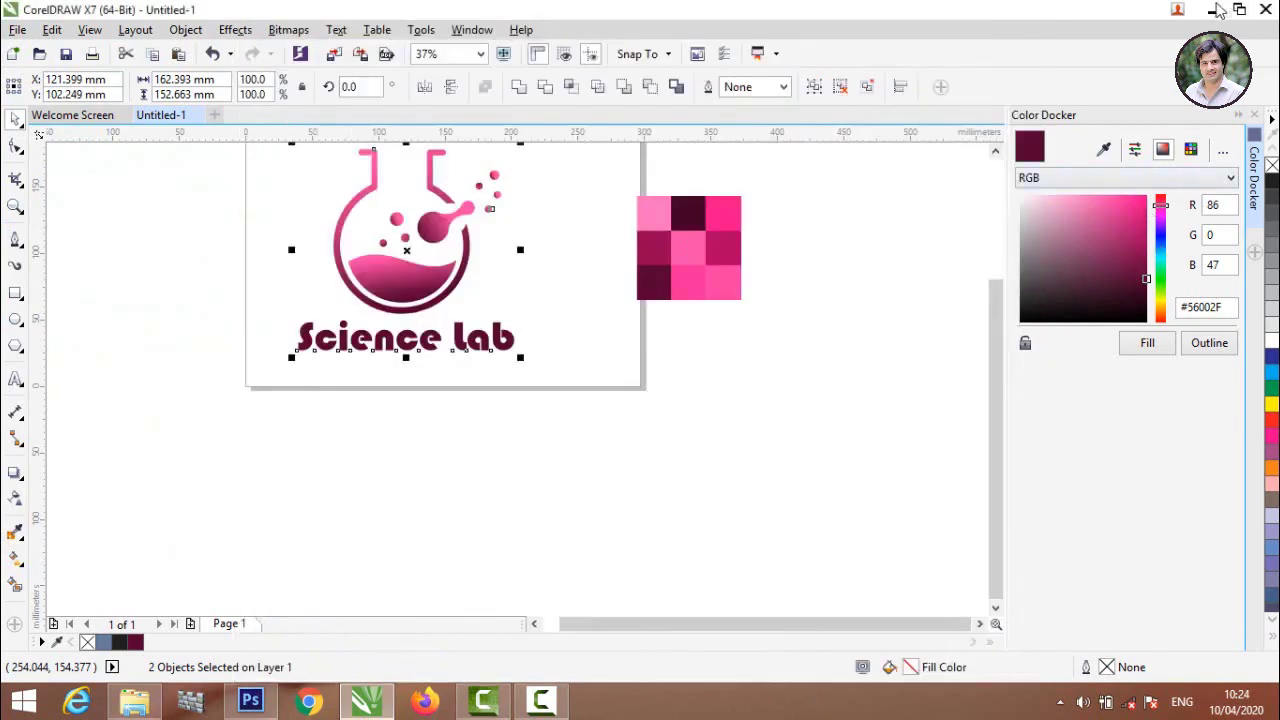
# Step: Switch to the desktop, move the exported Untitled-1 image to an open area, and preview it in Windows Photo Viewer
pyautogui.click(1218, 10)
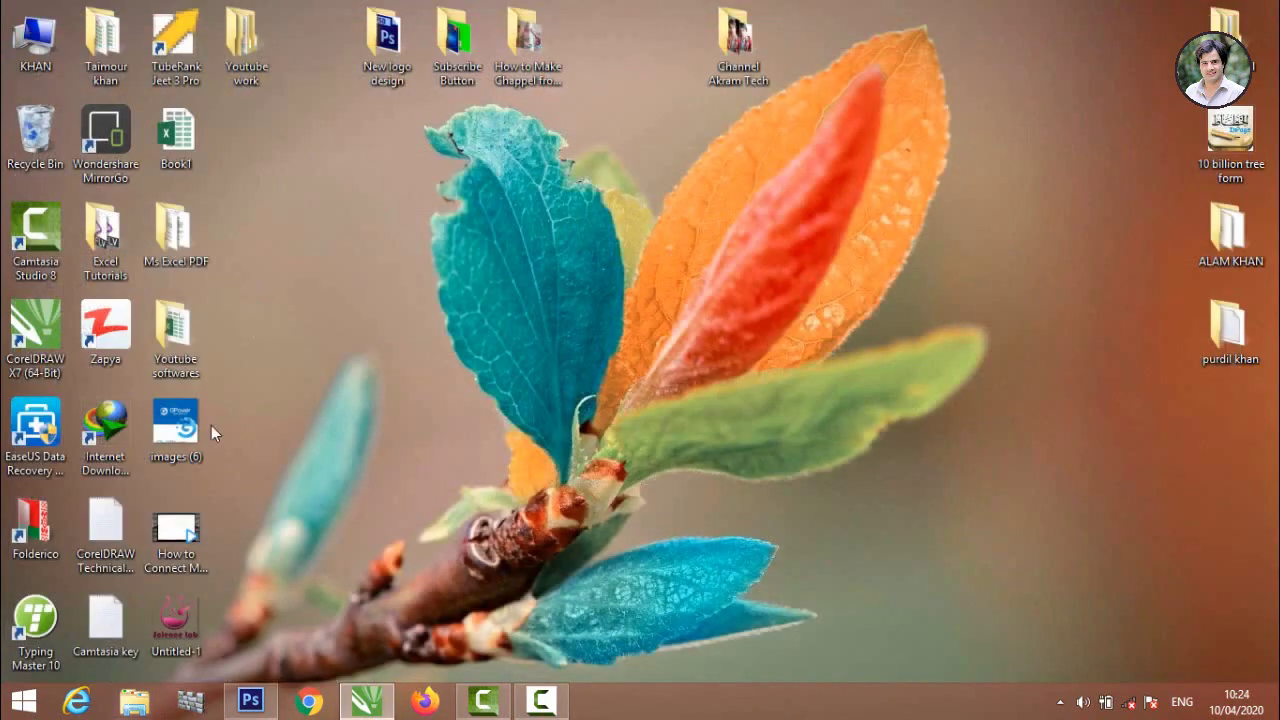
pyautogui.moveTo(176, 625); pyautogui.dragTo(472, 394)
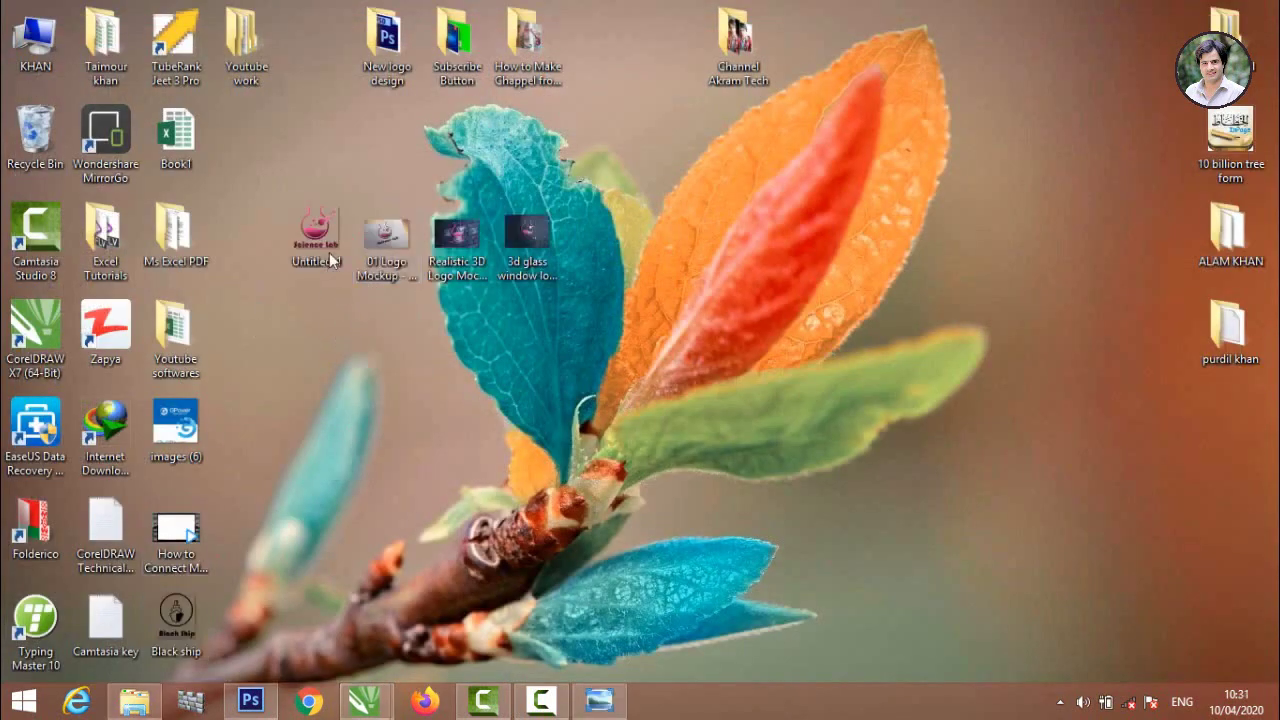
pyautogui.moveTo(348, 428); pyautogui.dragTo(330, 425)
pyautogui.doubleClick(337, 424)
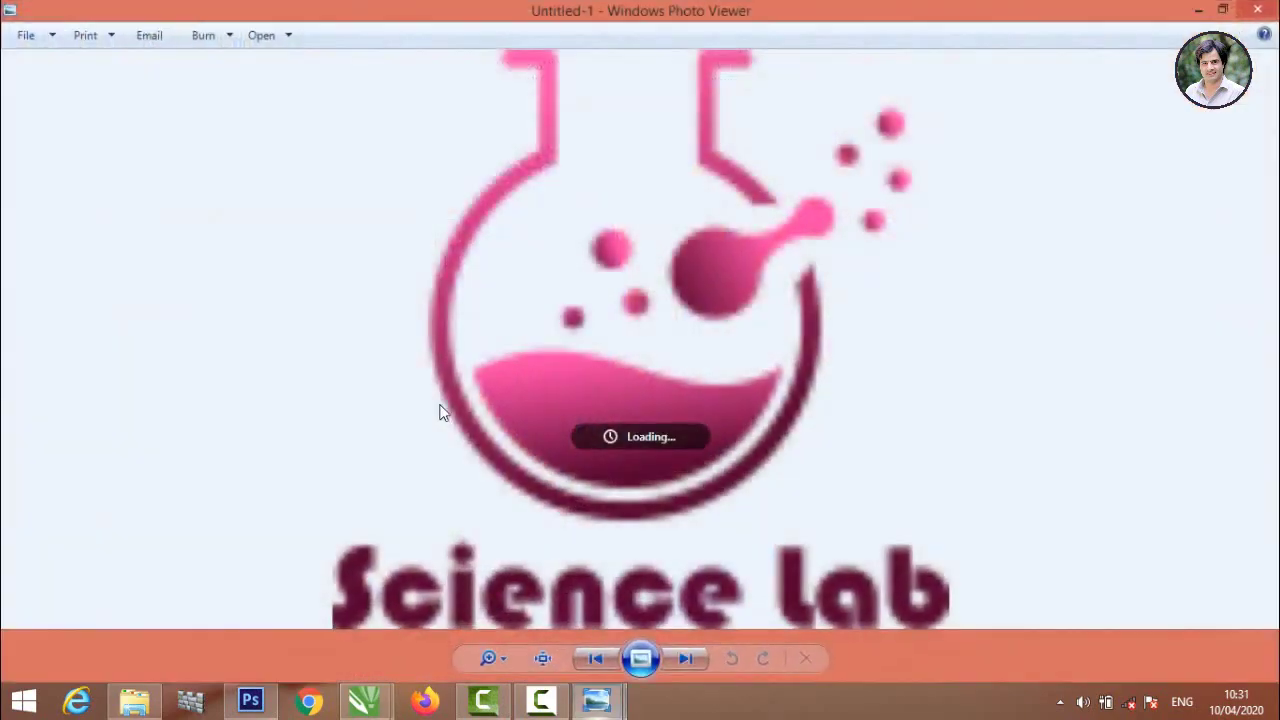
pyautogui.click(1258, 10)
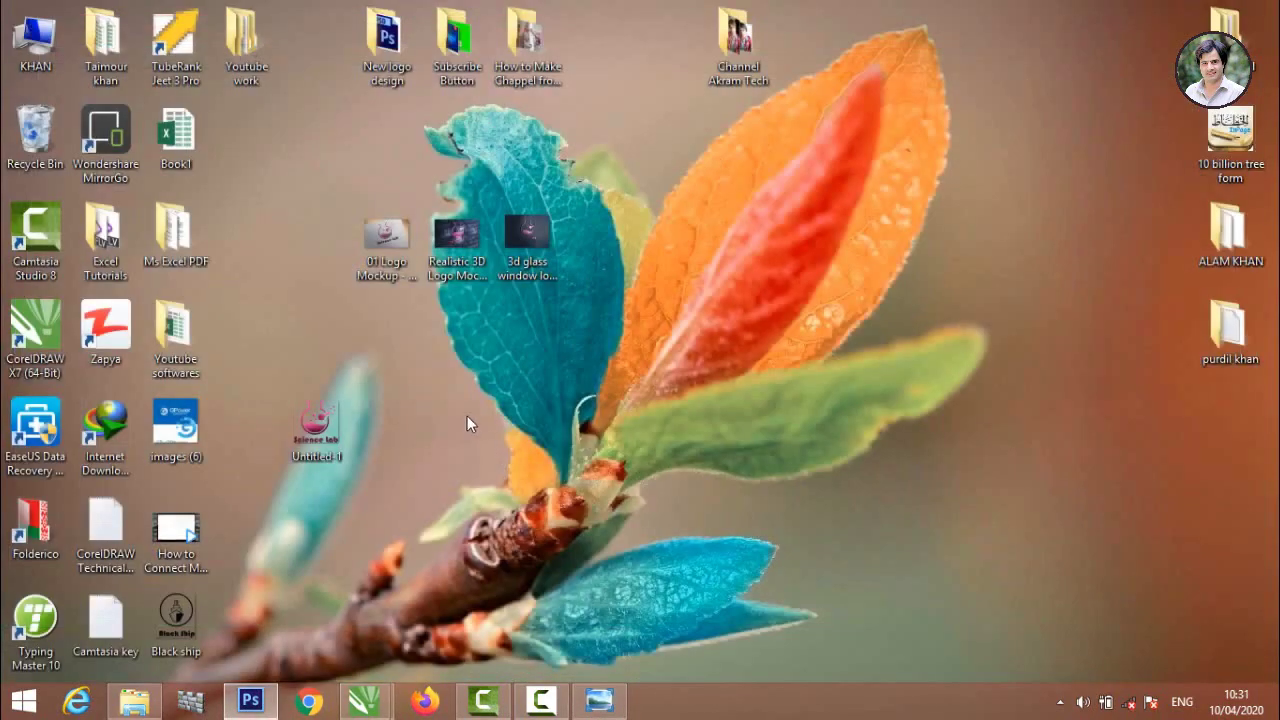
# Step: Open the "3d glass window logo mockup" PSD in Photoshop and open its "Your Logo" smart object for editing
pyautogui.click(141, 706)
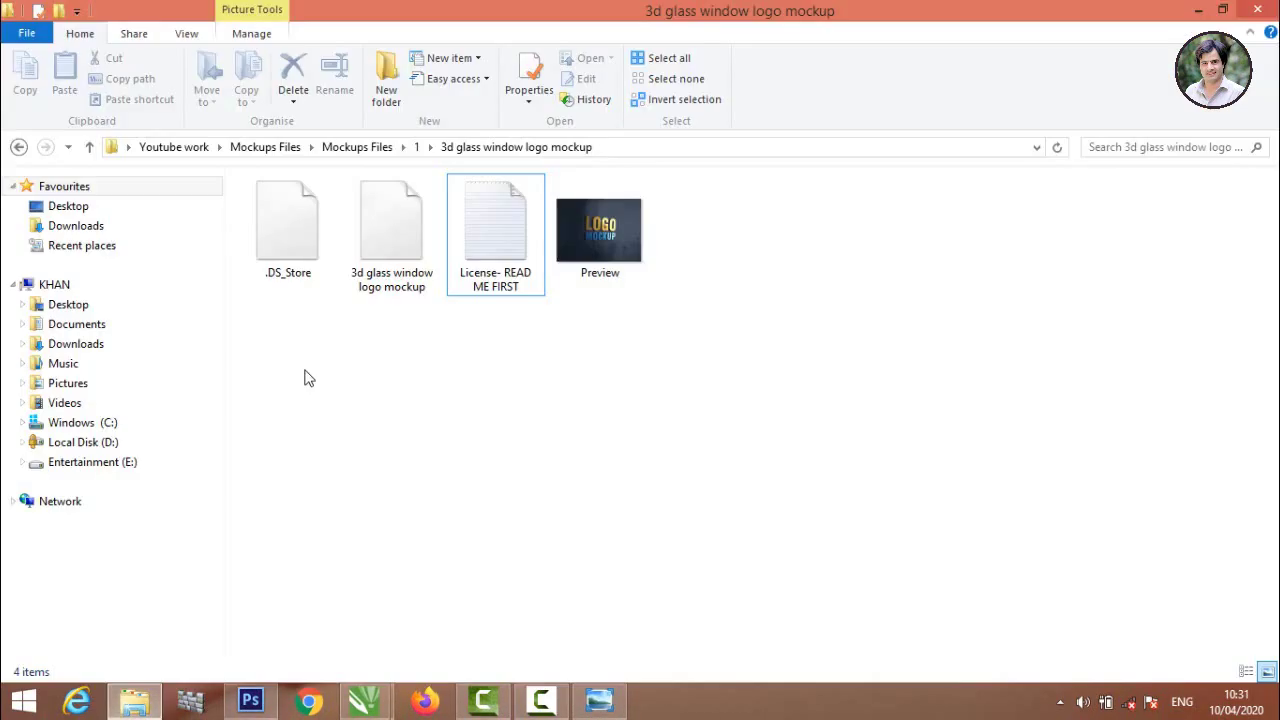
pyautogui.rightClick(460, 324)
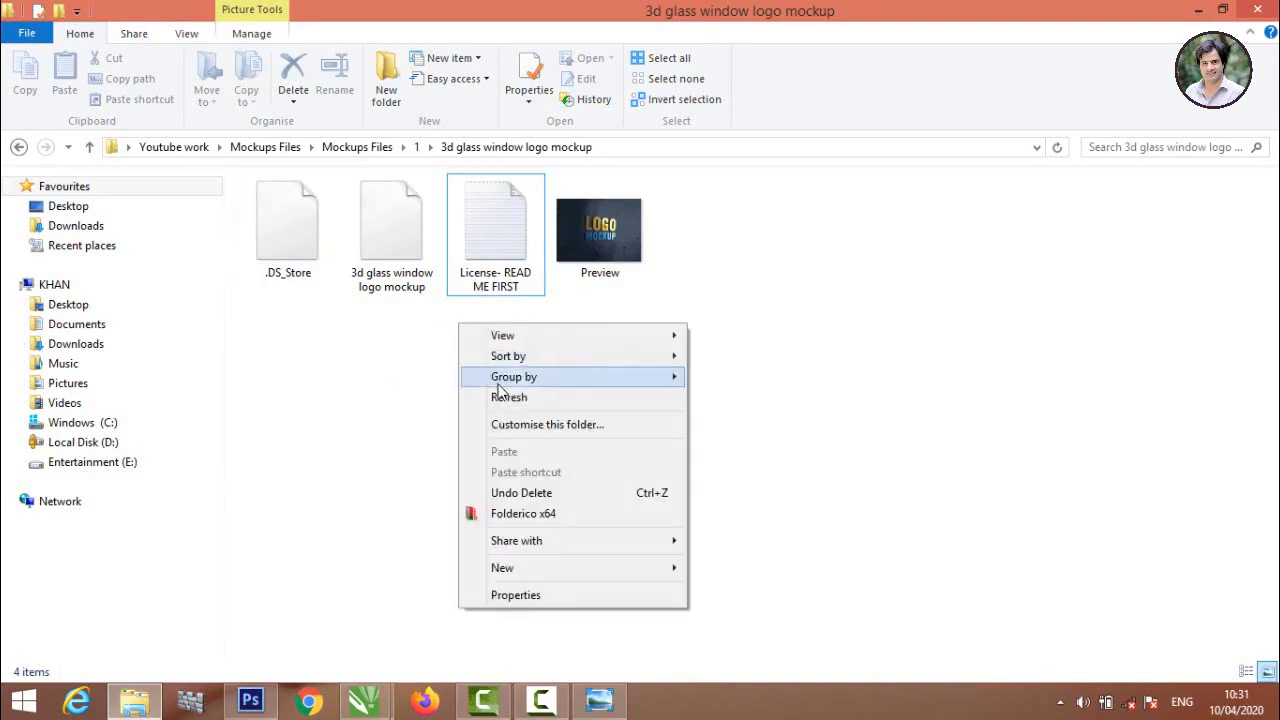
pyautogui.click(505, 397)
pyautogui.moveTo(404, 252); pyautogui.dragTo(379, 409)
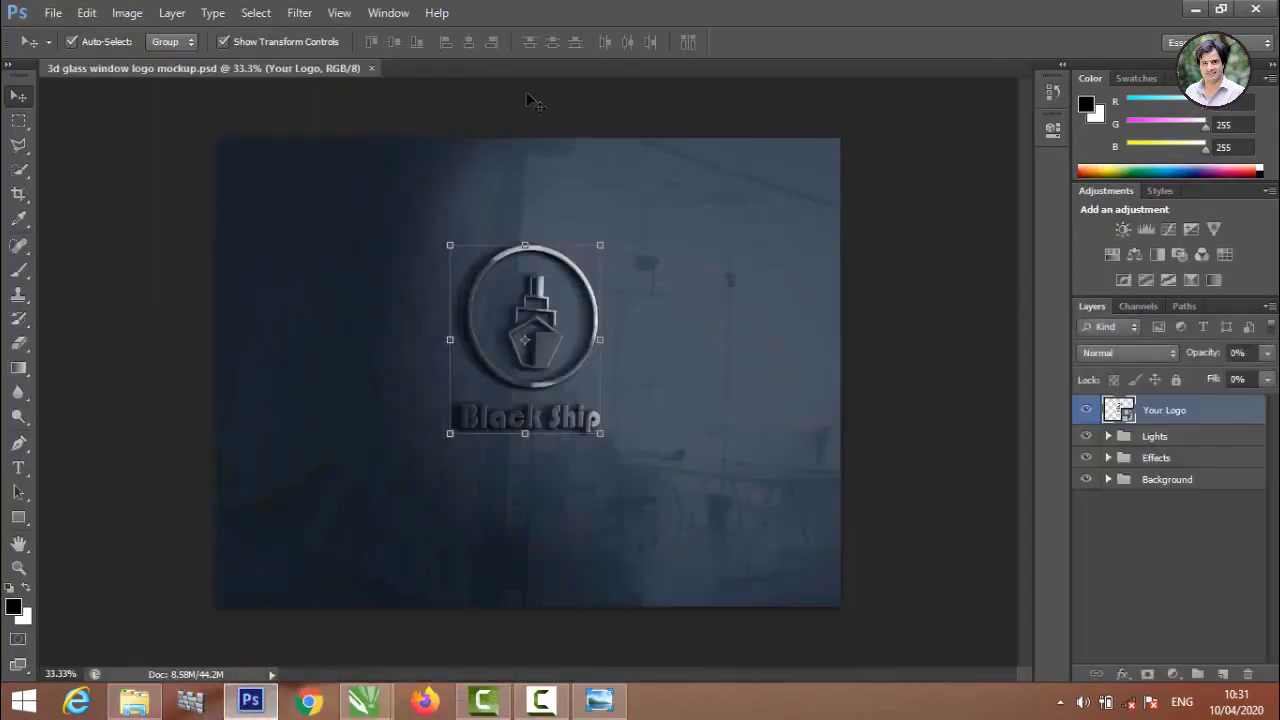
pyautogui.click(668, 367)
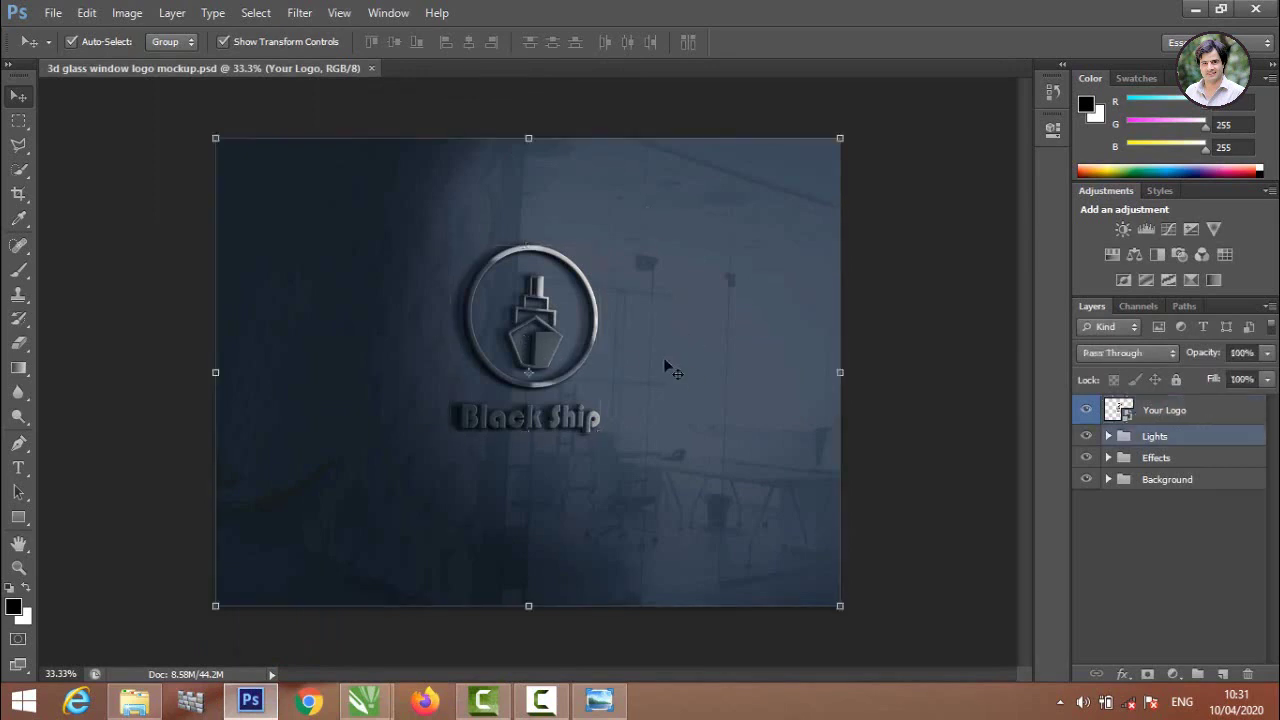
pyautogui.doubleClick(1112, 414)
pyautogui.click(645, 288)
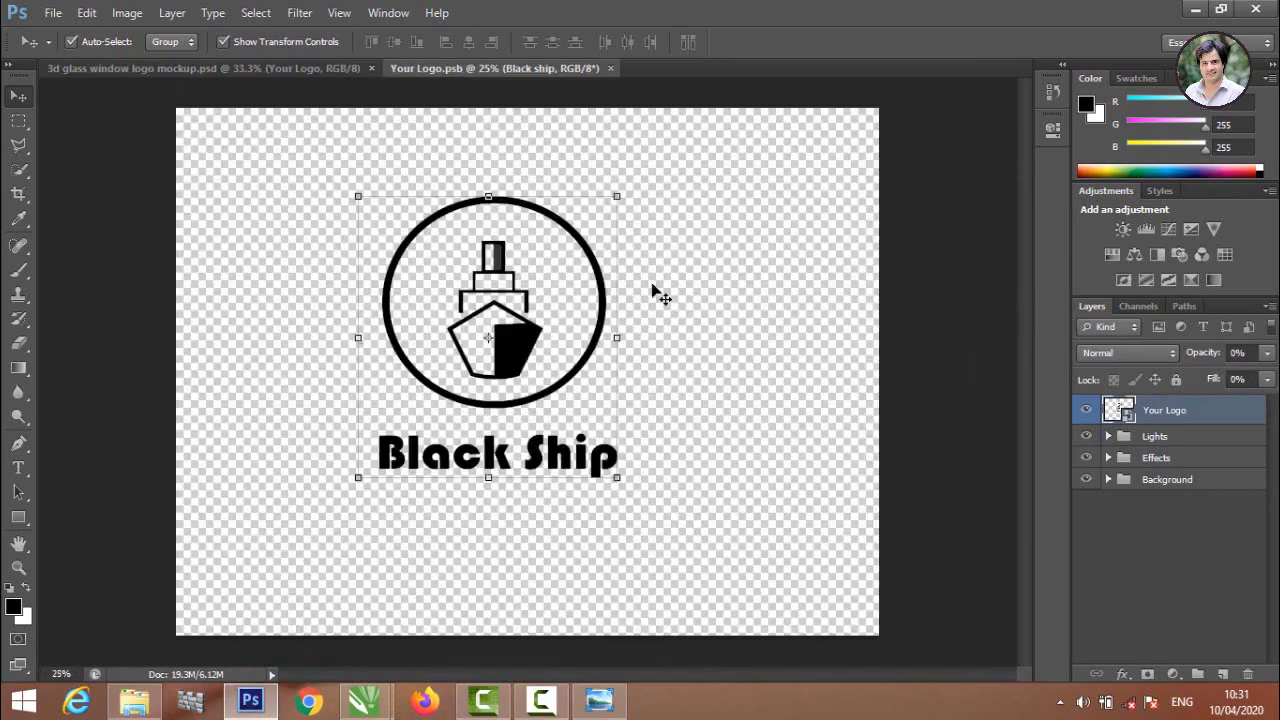
# Step: Place the Untitled-1 image from the desktop into the Your Logo.psb document in Photoshop
pyautogui.click(1193, 9)
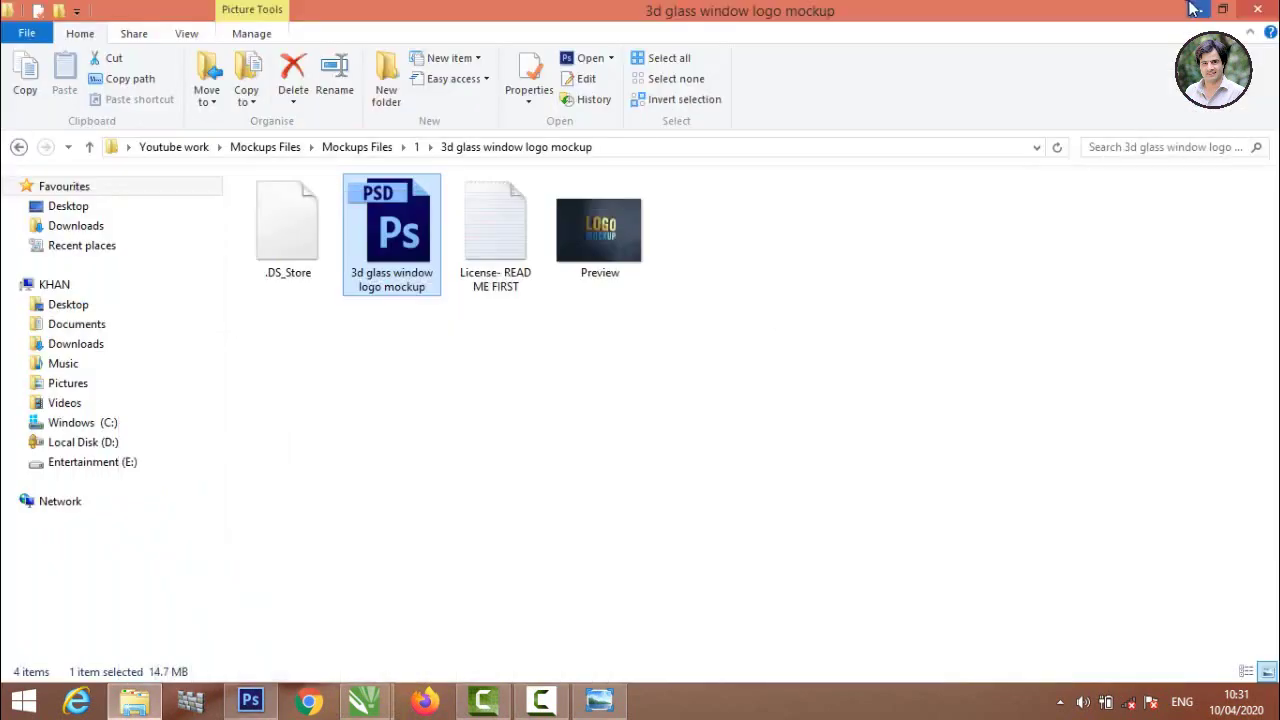
pyautogui.click(1193, 9)
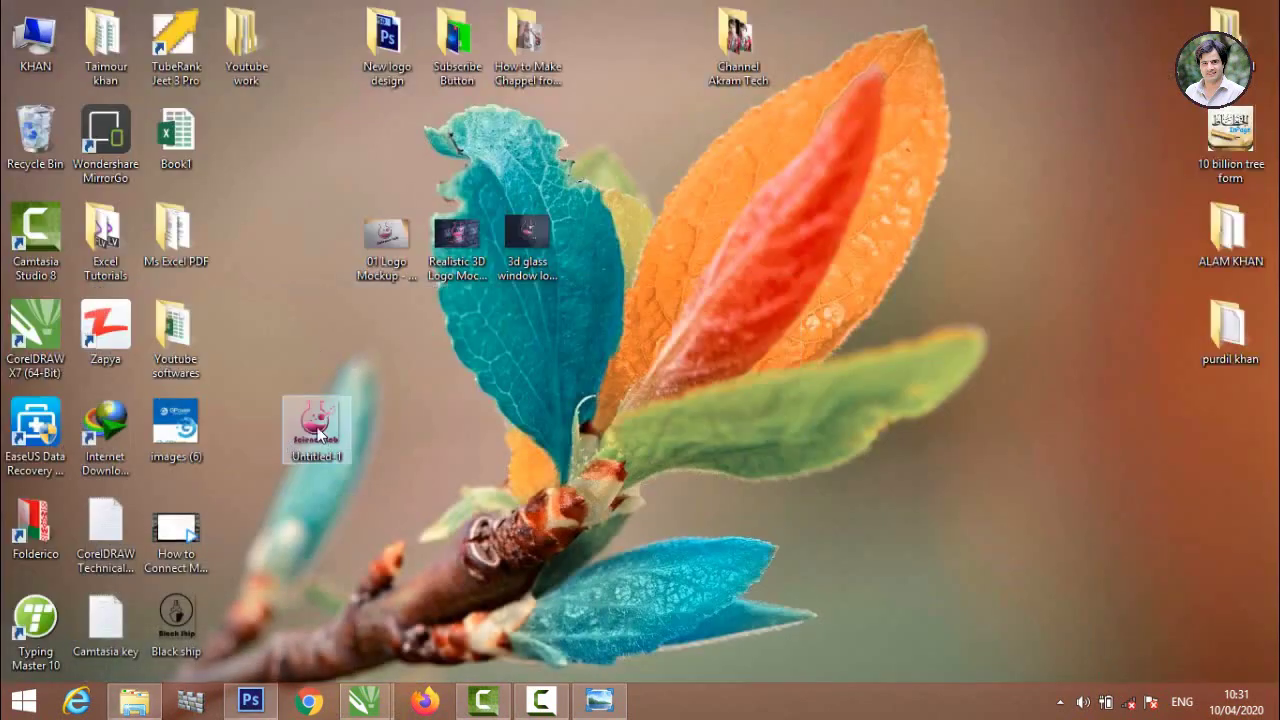
pyautogui.moveTo(318, 432); pyautogui.dragTo(468, 528)
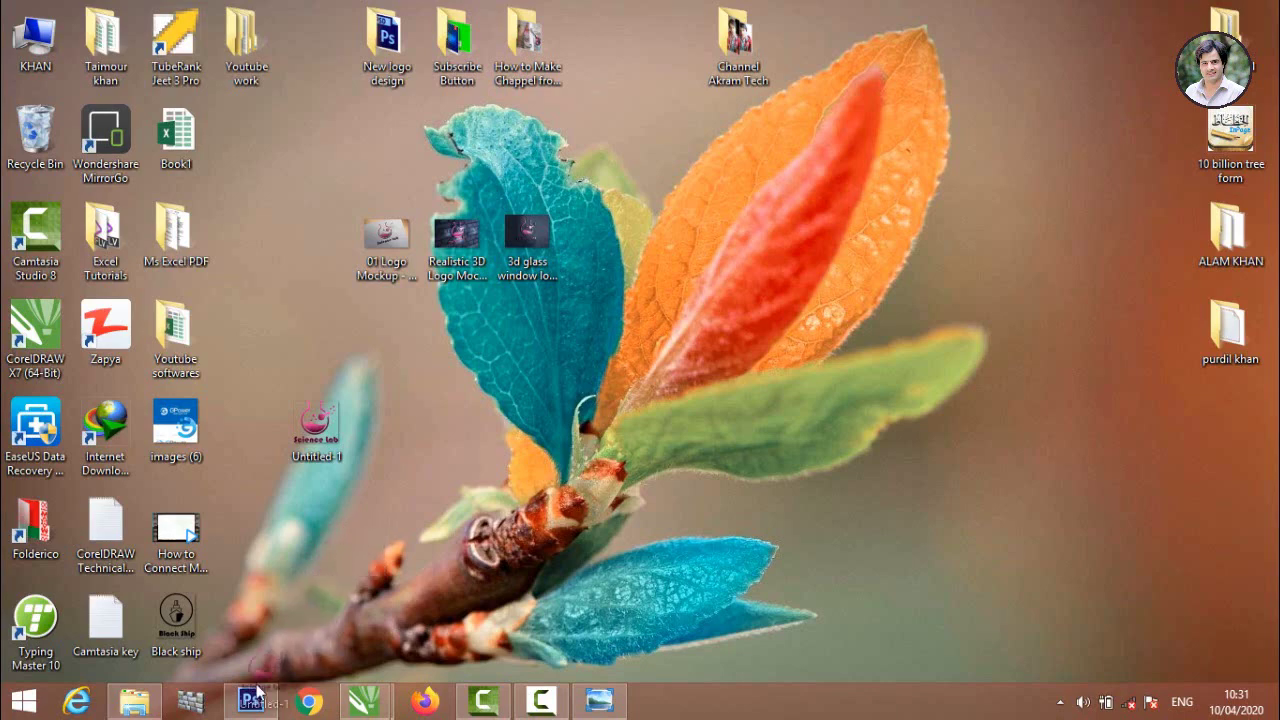
pyautogui.moveTo(257, 692); pyautogui.dragTo(428, 252)
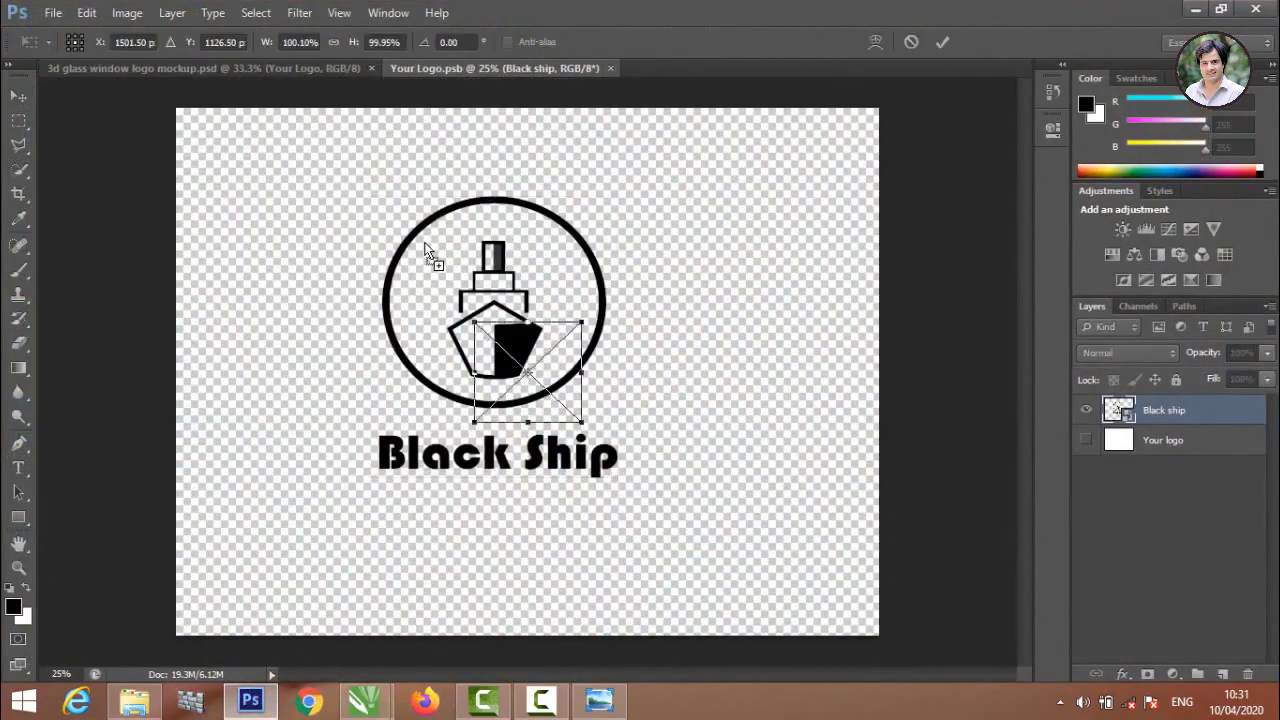
pyautogui.press('Return')
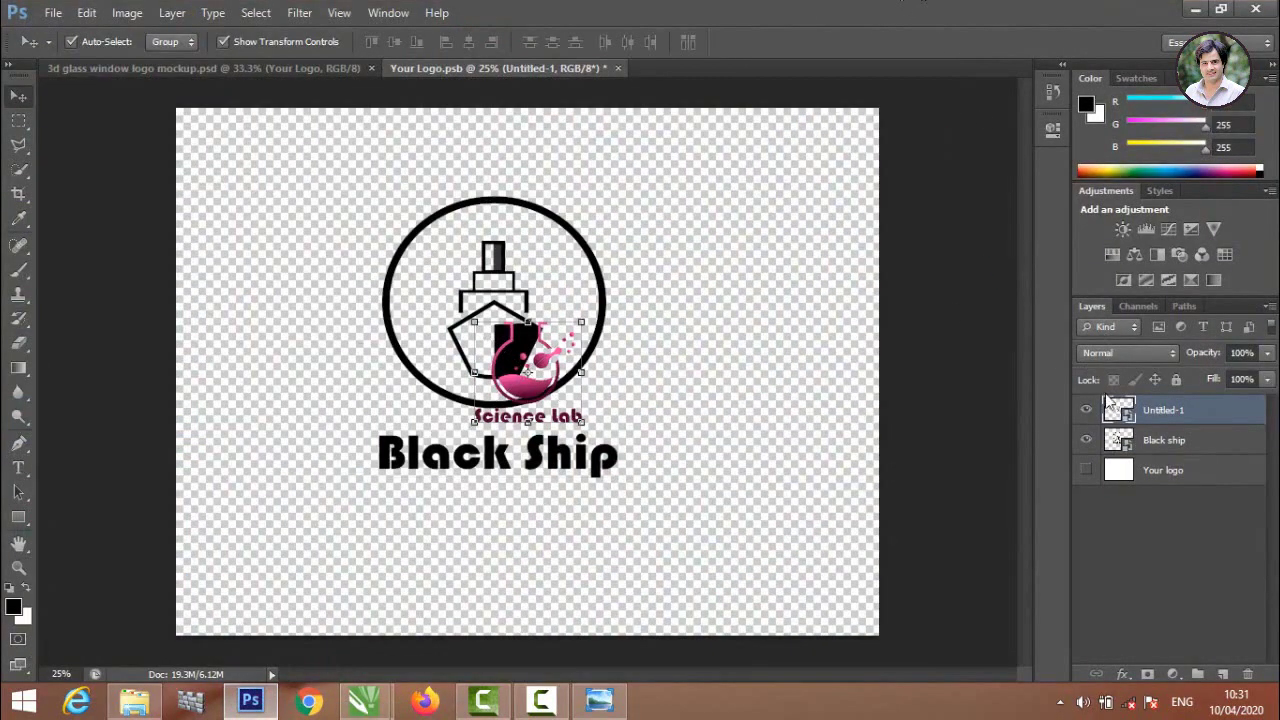
# Step: Delete the "Black ship" layer from the Your Logo.psb document
pyautogui.click(1178, 441)
pyautogui.rightClick(1178, 441)
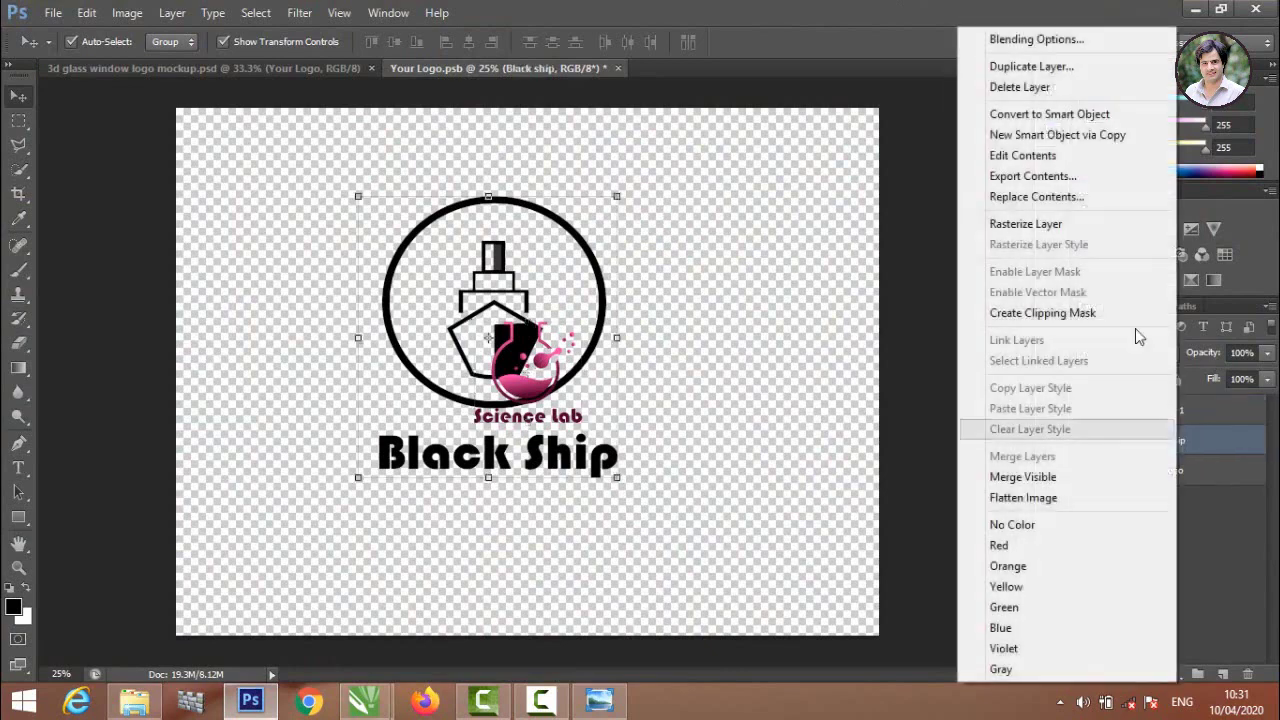
pyautogui.click(1040, 89)
pyautogui.click(497, 253)
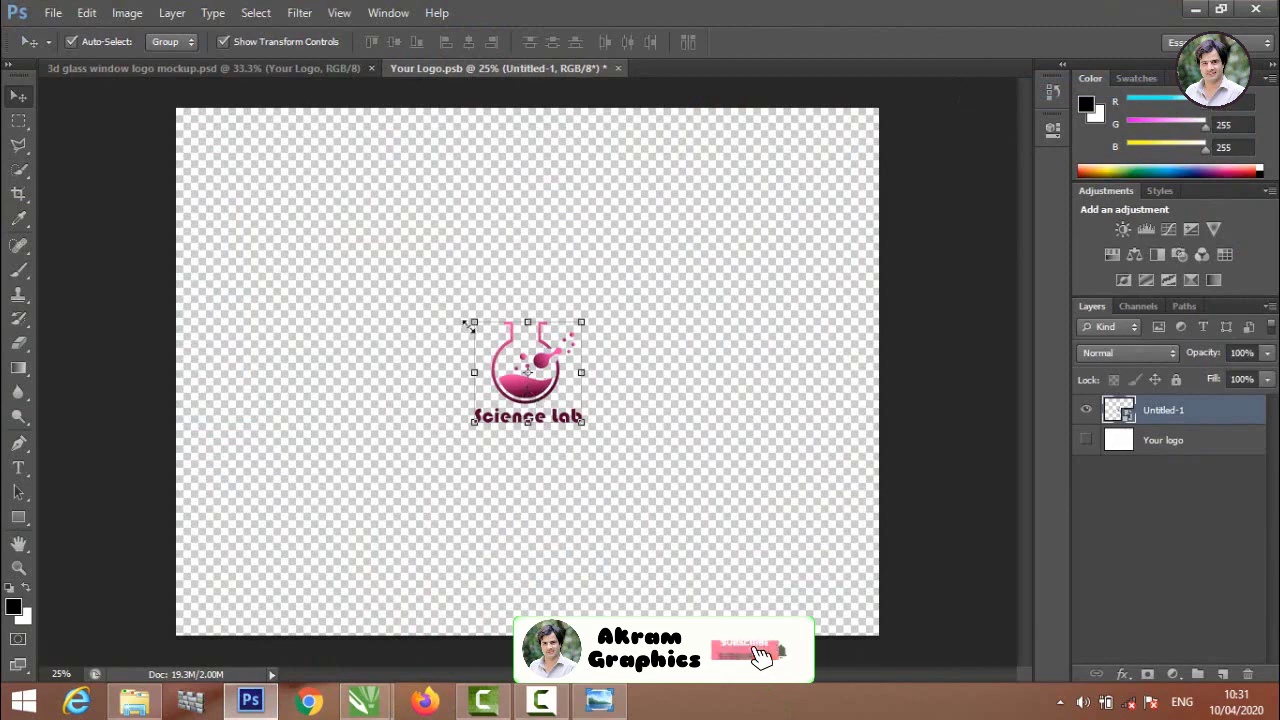
# Step: Enlarge the Science Lab logo to about 366% width and 361% height so it fills most of the canvas
pyautogui.moveTo(474, 324); pyautogui.dragTo(317, 154)
pyautogui.moveTo(586, 424); pyautogui.dragTo(715, 522)
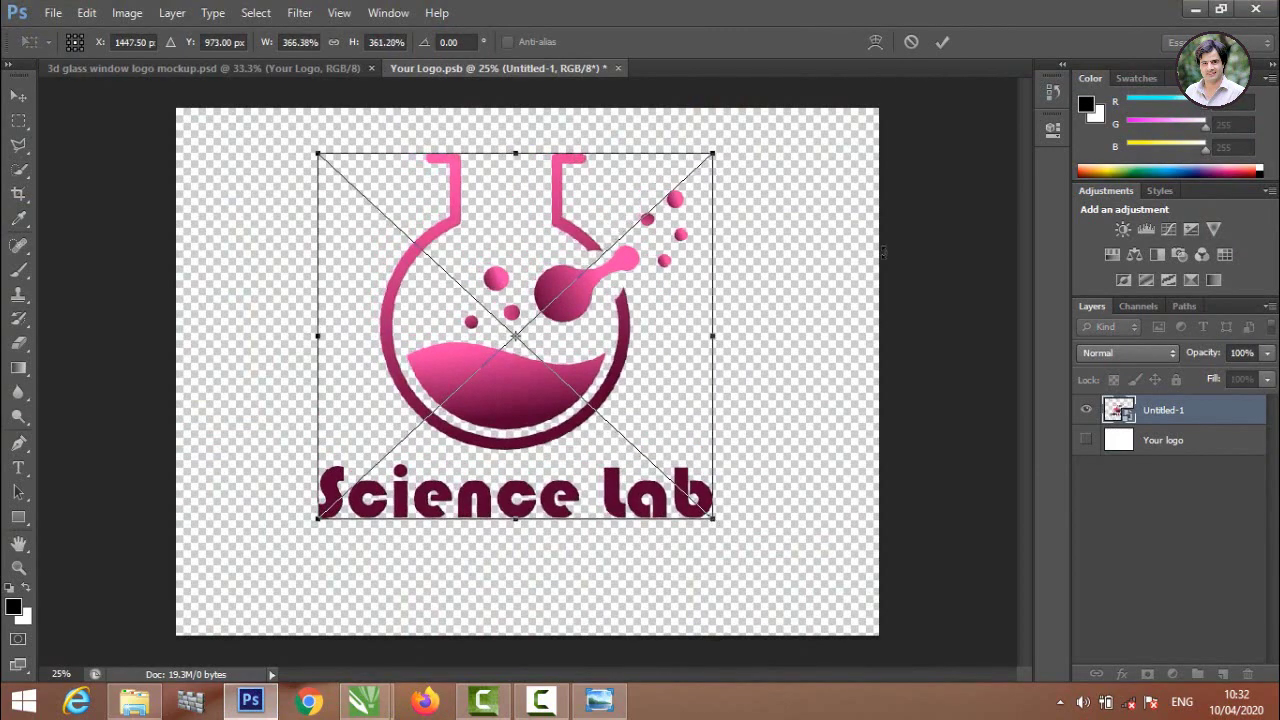
pyautogui.click(940, 43)
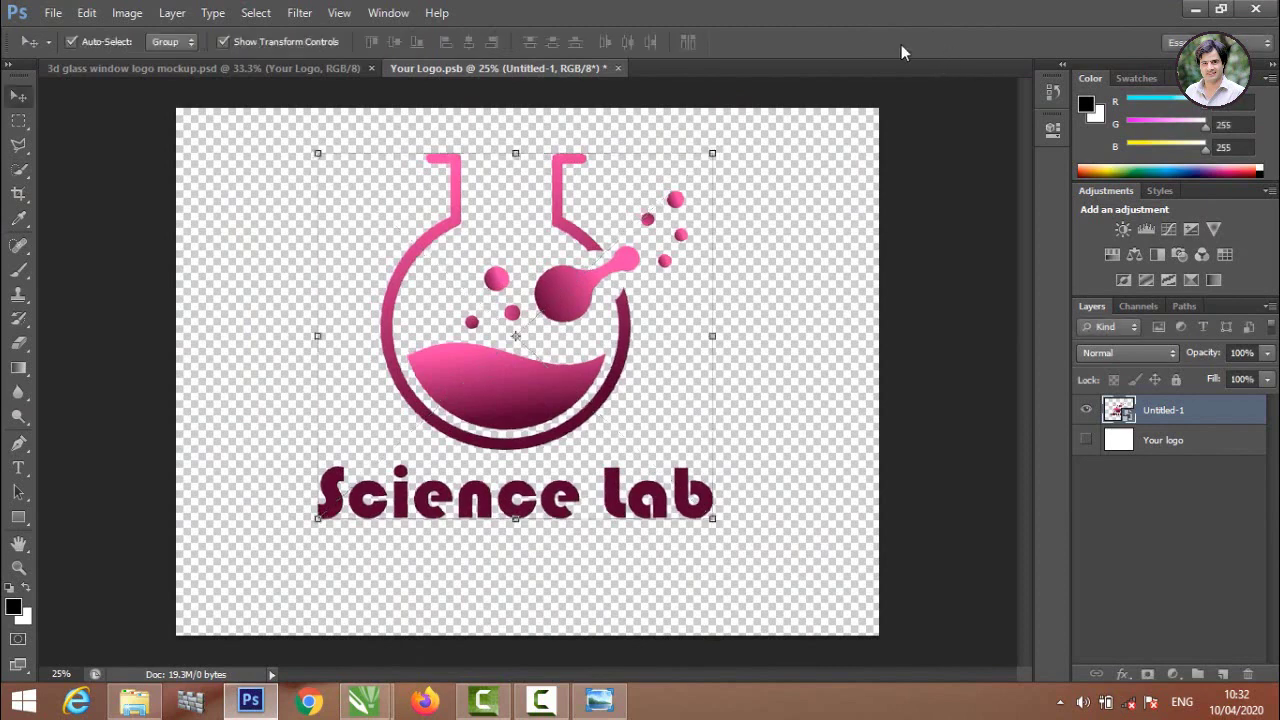
# Step: Close the Your Logo.psb document with its changes saved so the glass window mockup uses the new logo
pyautogui.click(619, 69)
pyautogui.click(516, 254)
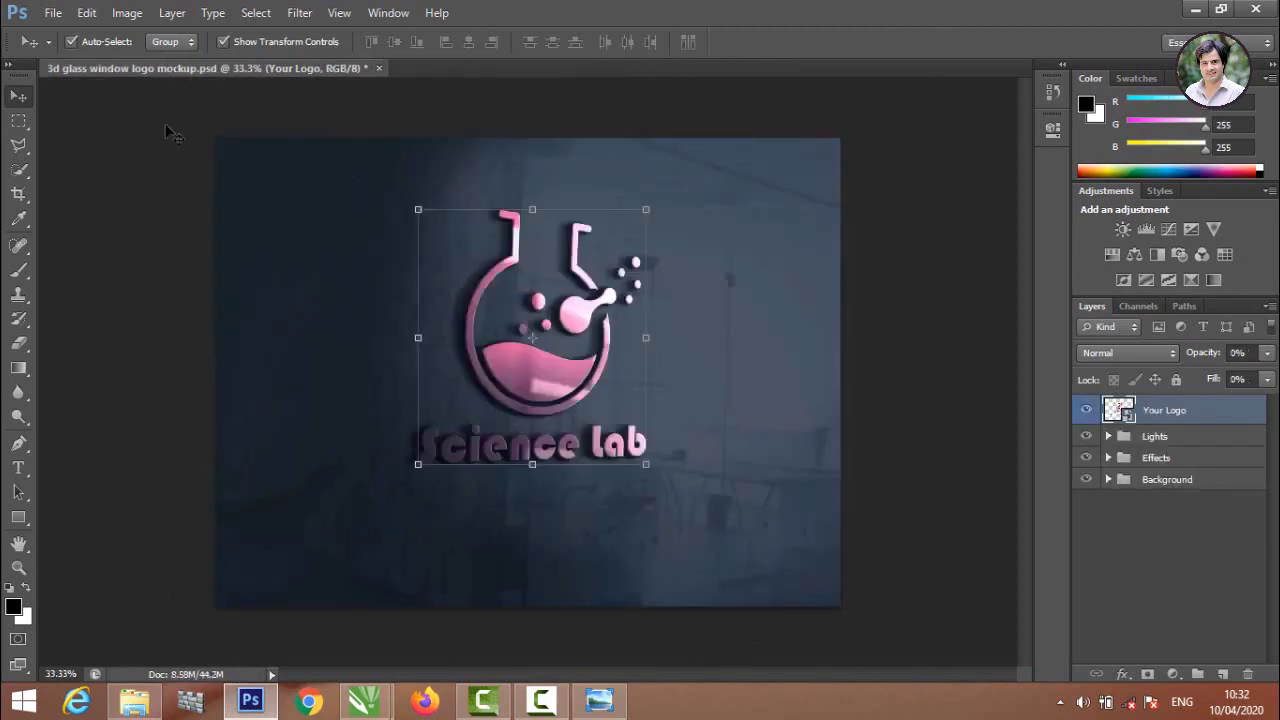
pyautogui.click(173, 135)
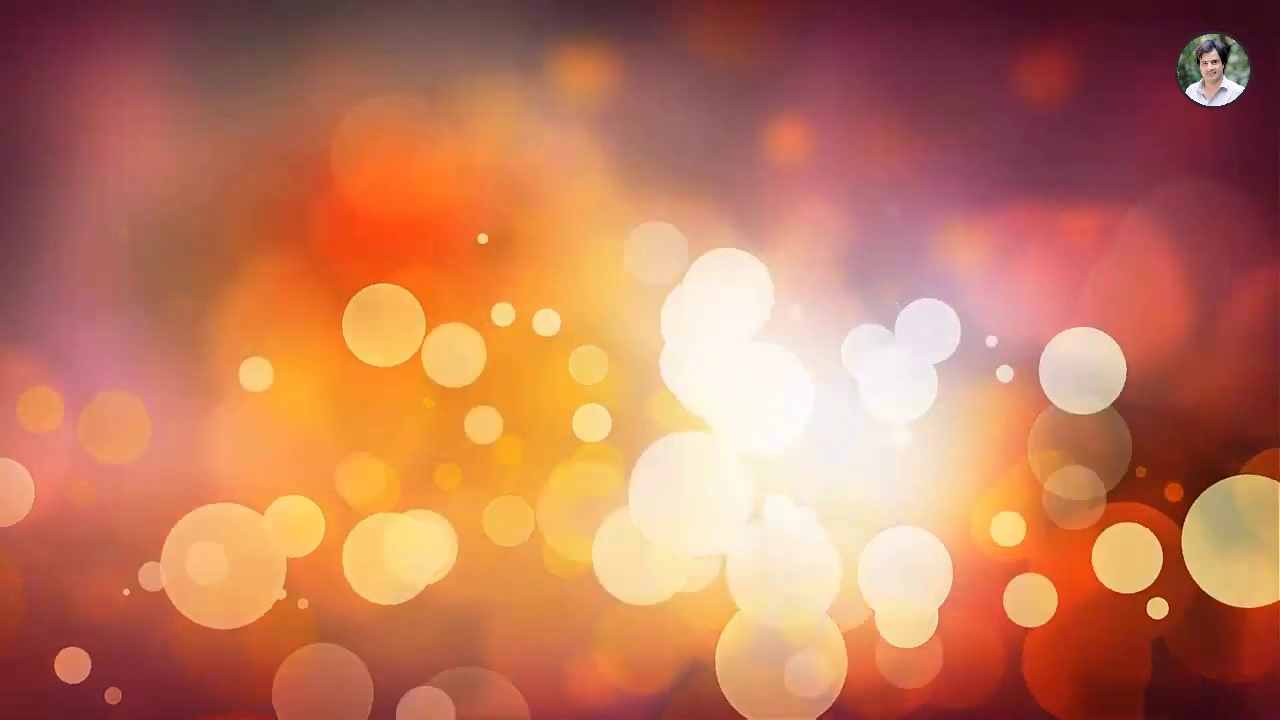